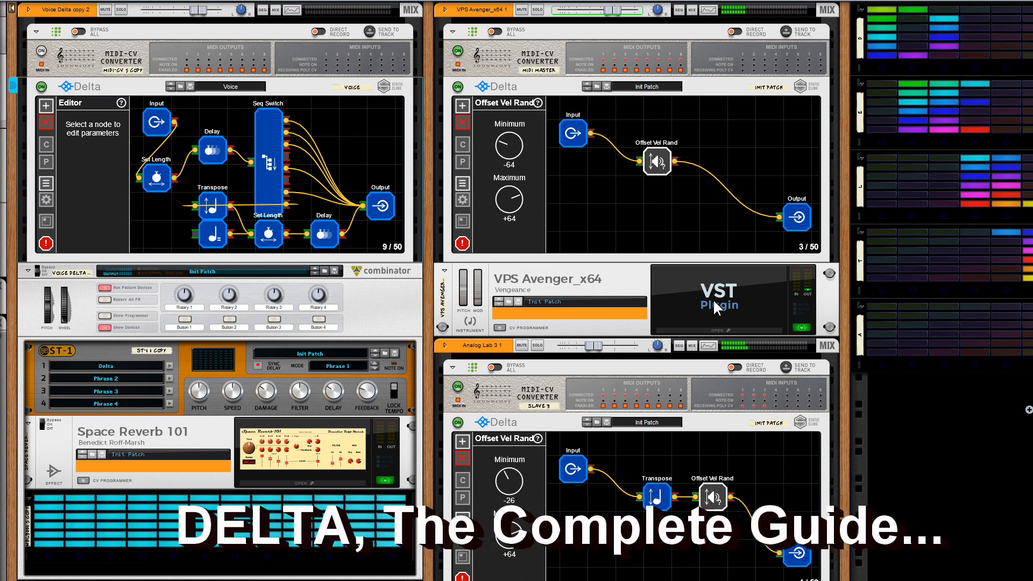
{"action": "scroll", "coordinate": [714, 300], "scroll_direction": "right", "scroll_amount": 1}
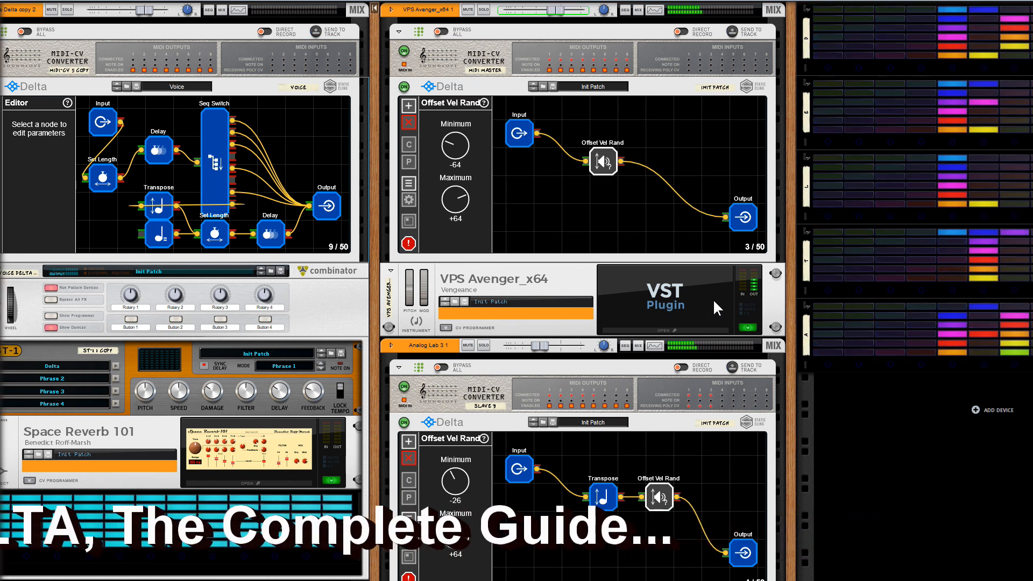
{"action": "scroll", "coordinate": [713, 299], "scroll_direction": "right", "scroll_amount": 1}
{"action": "scroll", "coordinate": [714, 302], "scroll_direction": "right", "scroll_amount": 1}
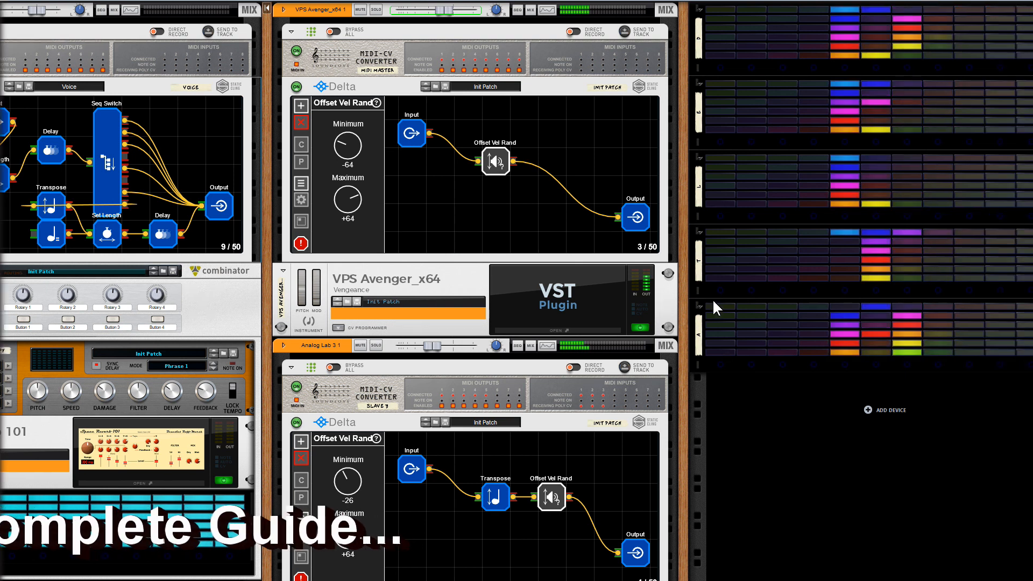
{"action": "scroll", "coordinate": [714, 302], "scroll_direction": "right", "scroll_amount": 1}
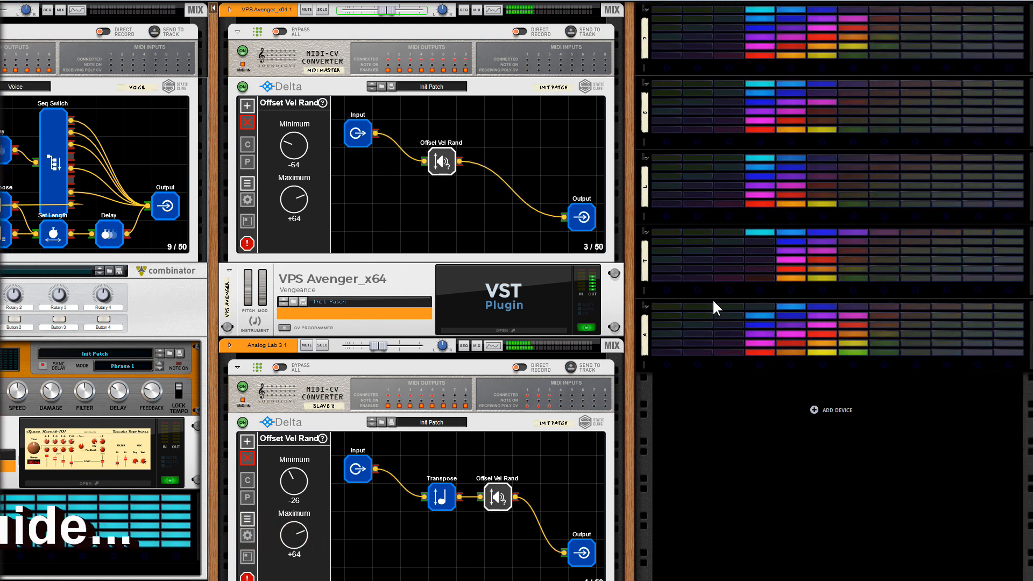
{"action": "scroll", "coordinate": [713, 299], "scroll_direction": "right", "scroll_amount": 1}
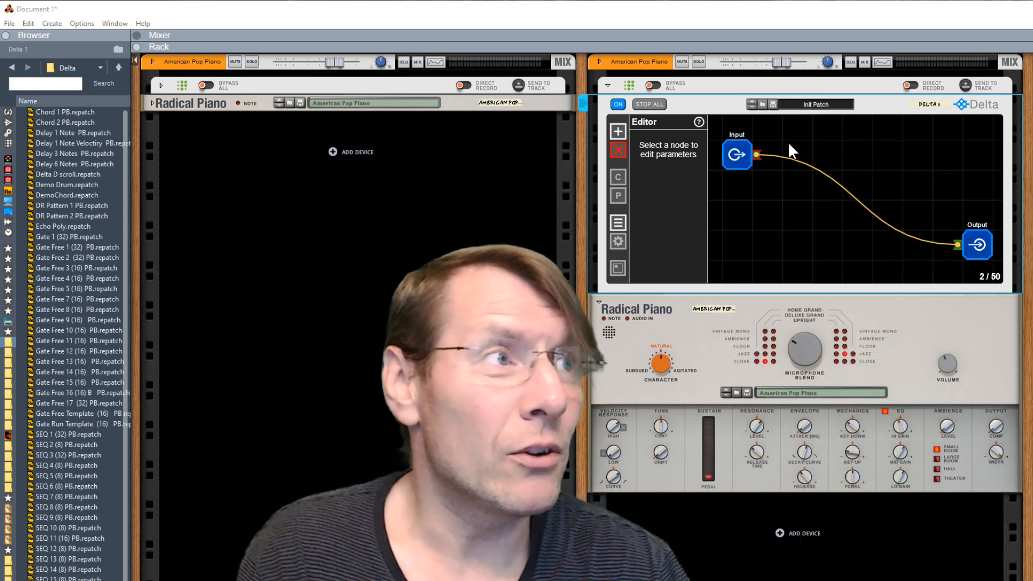
Step: Move the Input and Output nodes closer together on one level, then disconnect and reconnect the cable between them
{"action": "left_click_drag", "start_coordinate": [735, 154], "coordinate": [757, 180]}
{"action": "left_click_drag", "start_coordinate": [967, 246], "coordinate": [908, 186]}
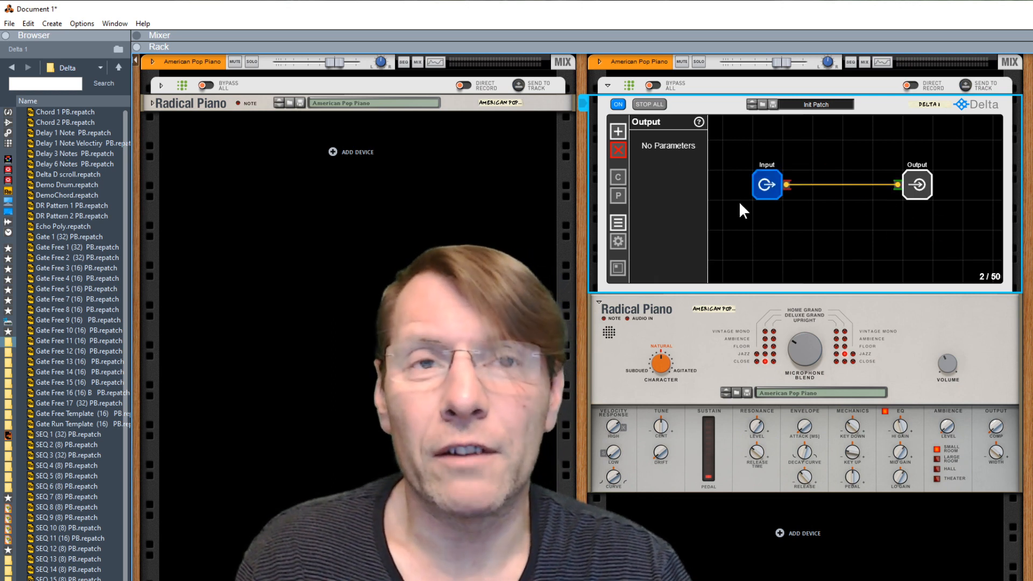
{"action": "mouse_move", "coordinate": [785, 182]}
{"action": "left_mouse_down"}
{"action": "mouse_move", "coordinate": [805, 187]}
{"action": "mouse_move", "coordinate": [780, 183]}
{"action": "left_mouse_up"}
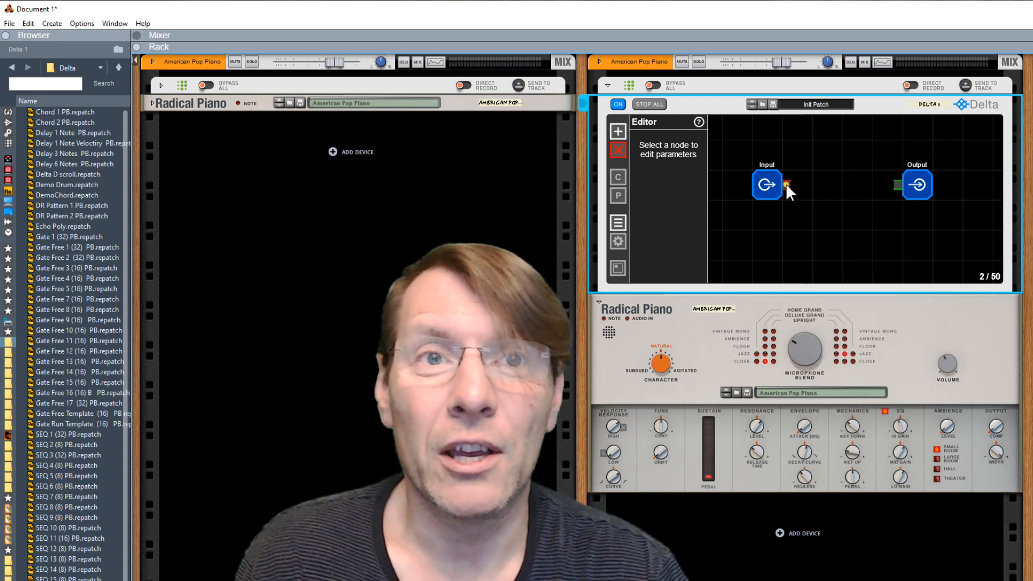
{"action": "left_click_drag", "start_coordinate": [808, 205], "coordinate": [786, 185]}
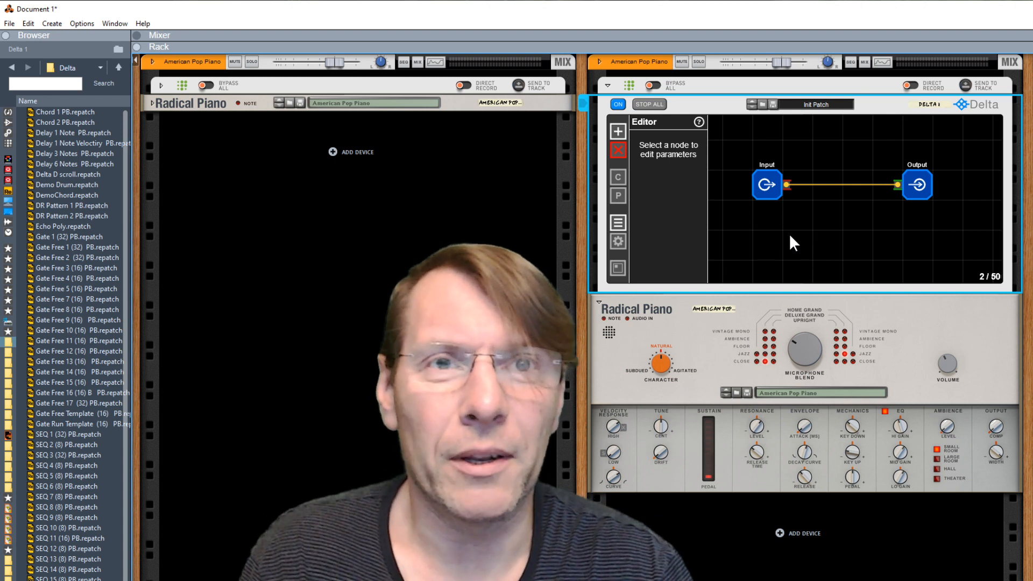
Step: Add a Merger/Splitter node just below the existing cable and wire it between the Input and Output nodes
{"action": "left_click", "coordinate": [616, 129]}
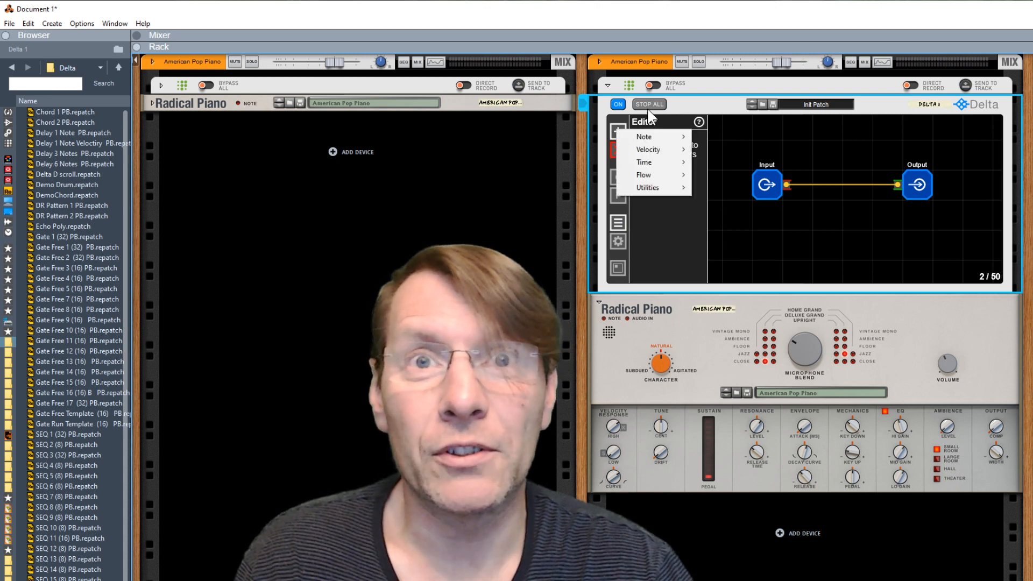
{"action": "mouse_move", "coordinate": [657, 142]}
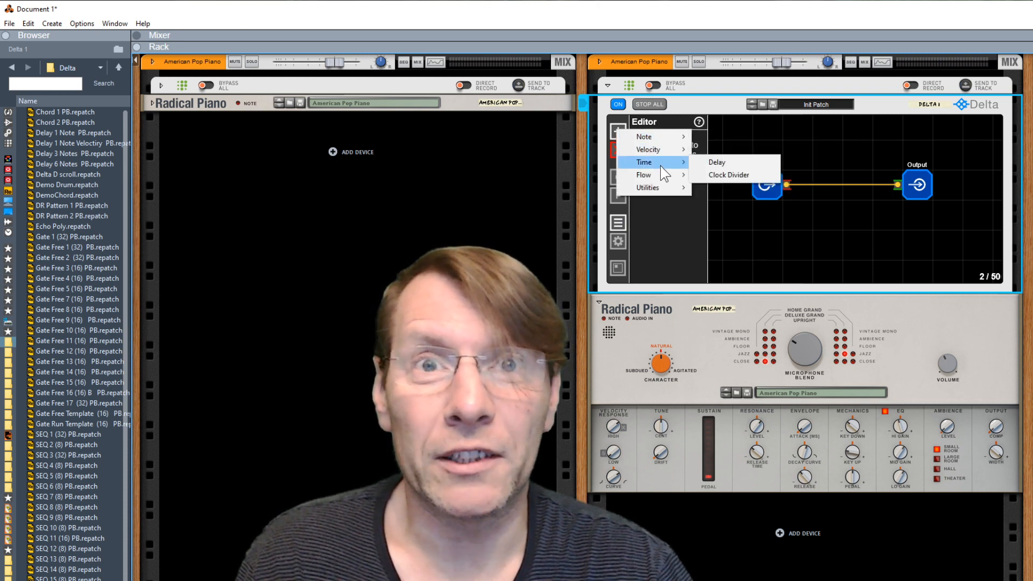
{"action": "mouse_move", "coordinate": [660, 186]}
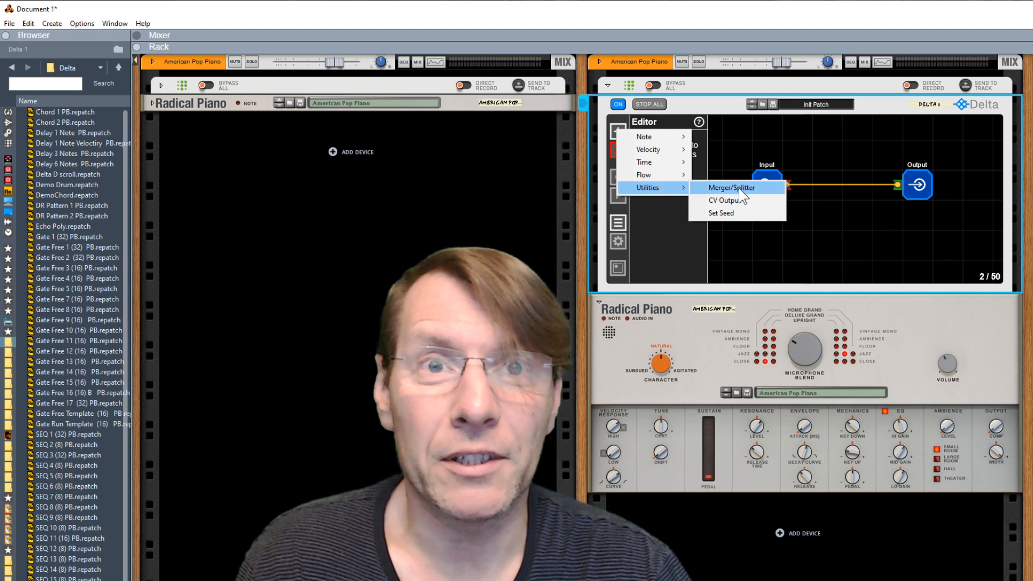
{"action": "left_click", "coordinate": [754, 190]}
{"action": "left_click_drag", "start_coordinate": [732, 139], "coordinate": [834, 226]}
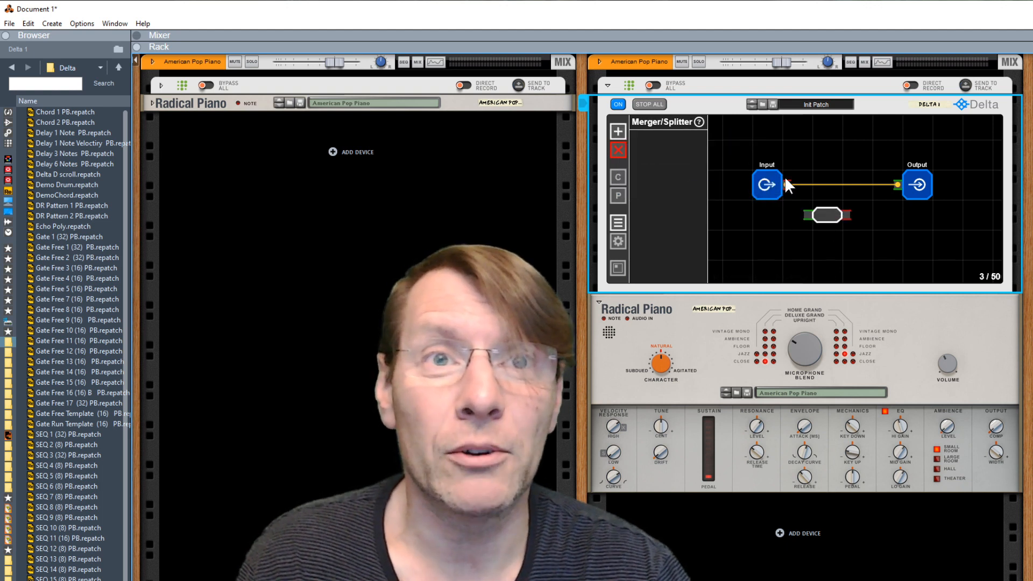
{"action": "left_click_drag", "start_coordinate": [787, 184], "coordinate": [867, 214]}
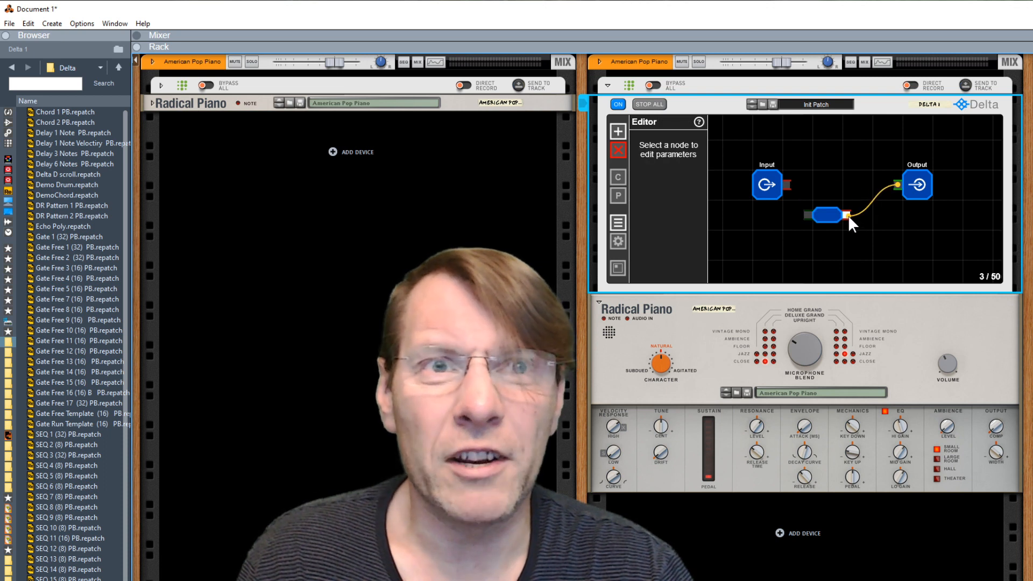
{"action": "mouse_move", "coordinate": [808, 214]}
{"action": "left_mouse_down"}
{"action": "mouse_move", "coordinate": [787, 186]}
{"action": "mouse_move", "coordinate": [824, 167]}
{"action": "mouse_move", "coordinate": [823, 151]}
{"action": "mouse_move", "coordinate": [823, 219]}
{"action": "left_mouse_up"}
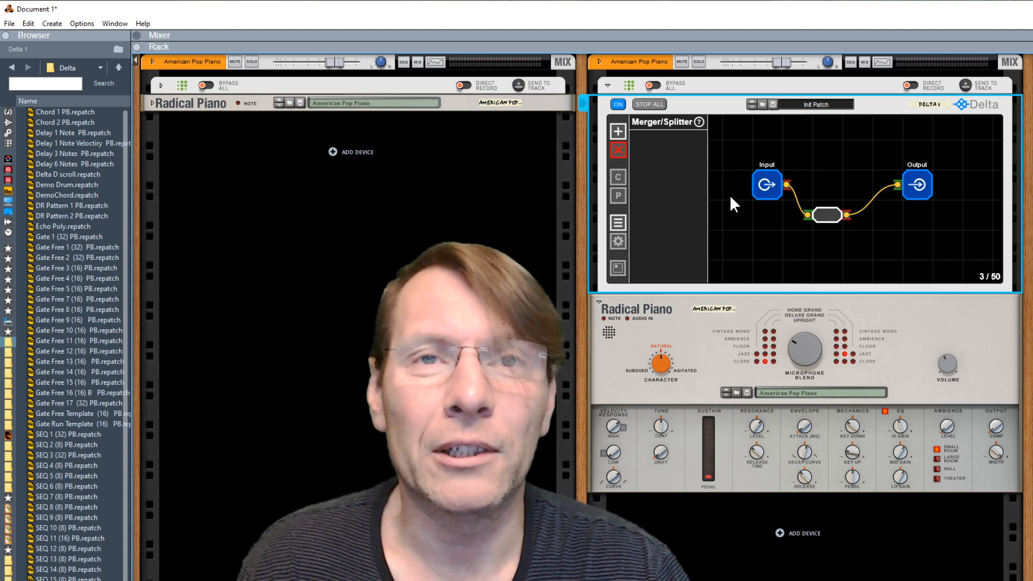
Step: Delete the Merger/Splitter node and undo the deletion
{"action": "left_click", "coordinate": [618, 151]}
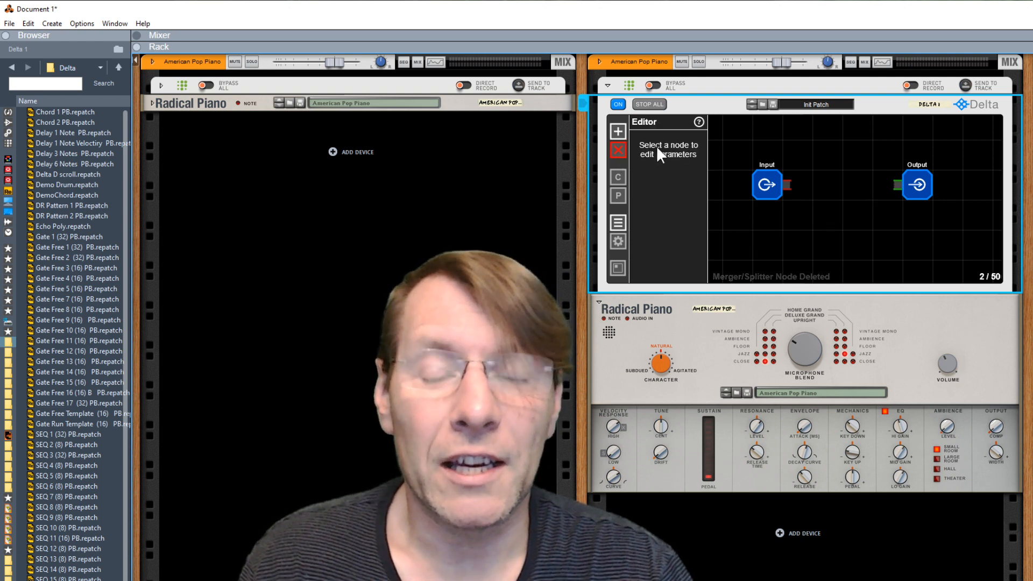
{"action": "key", "text": "ctrl+z"}
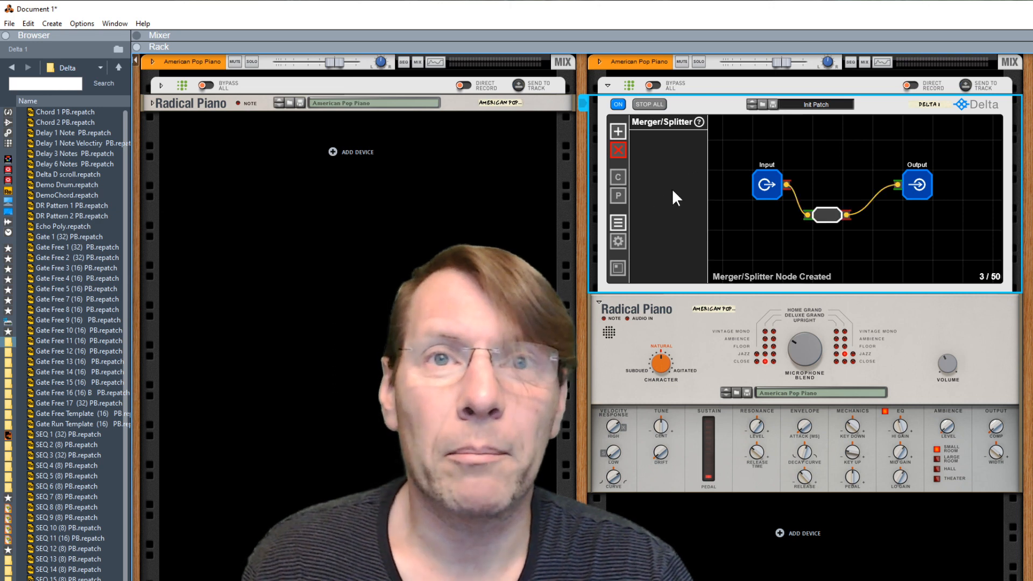
Step: Copy the Merger/Splitter node, paste it twice, and place the two copies above the original between Input and Output
{"action": "left_click", "coordinate": [618, 176]}
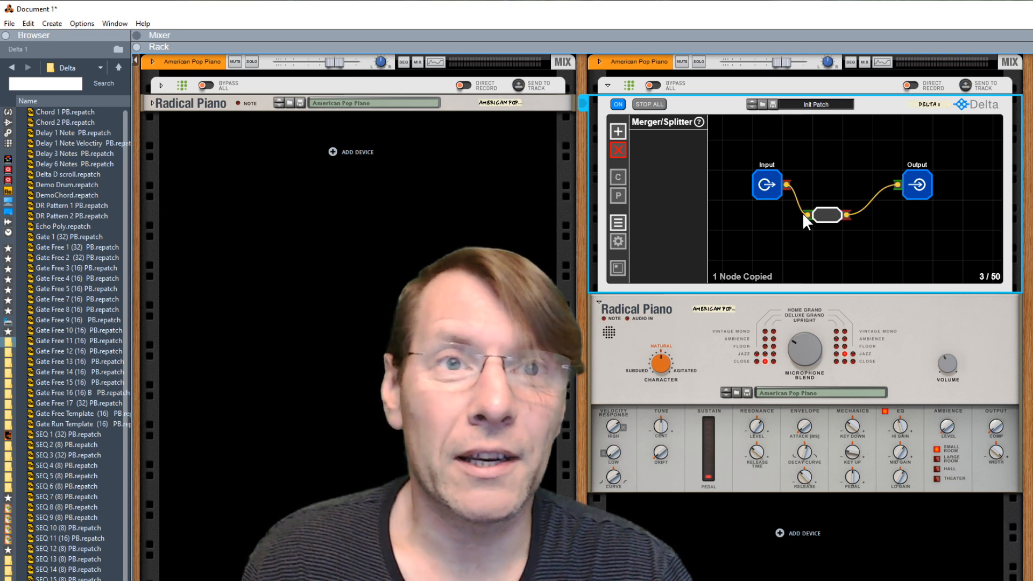
{"action": "left_click", "coordinate": [619, 193]}
{"action": "left_click", "coordinate": [618, 194]}
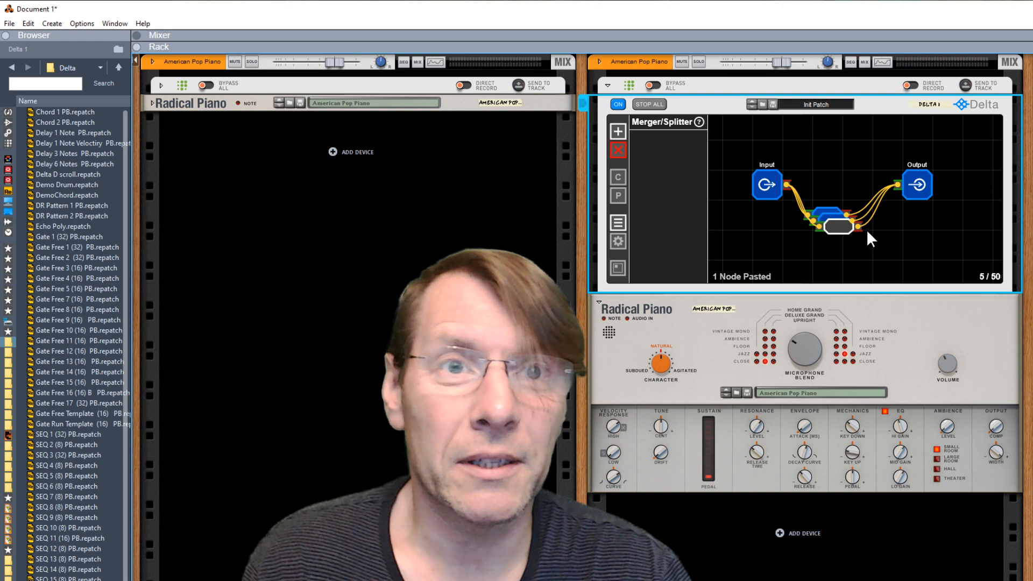
{"action": "left_click_drag", "start_coordinate": [829, 220], "coordinate": [828, 125]}
{"action": "left_click_drag", "start_coordinate": [828, 219], "coordinate": [830, 179]}
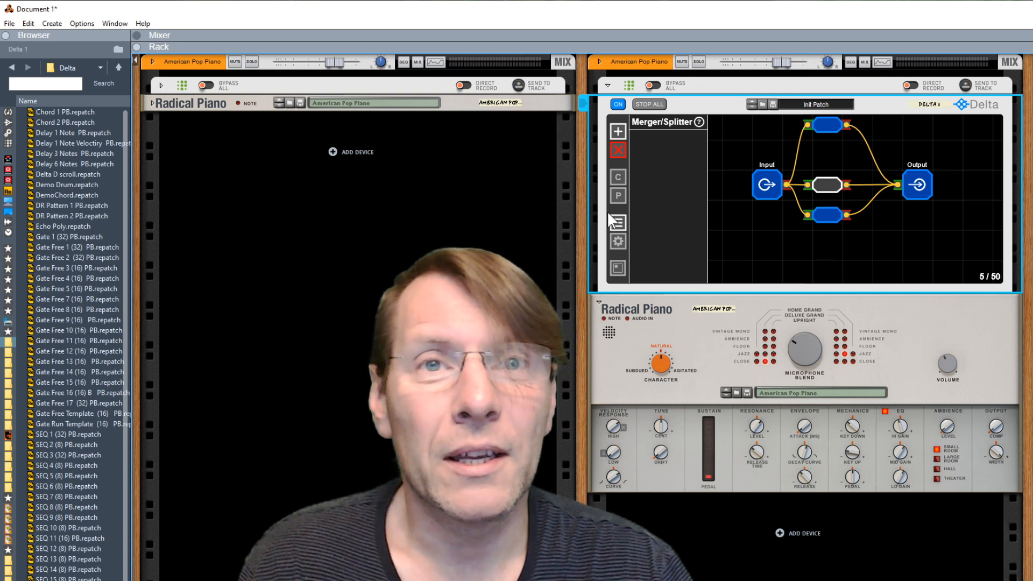
Step: Select the Input node and read the help on its function and Auto-Stop parameter
{"action": "left_click", "coordinate": [619, 220]}
{"action": "left_click", "coordinate": [619, 220]}
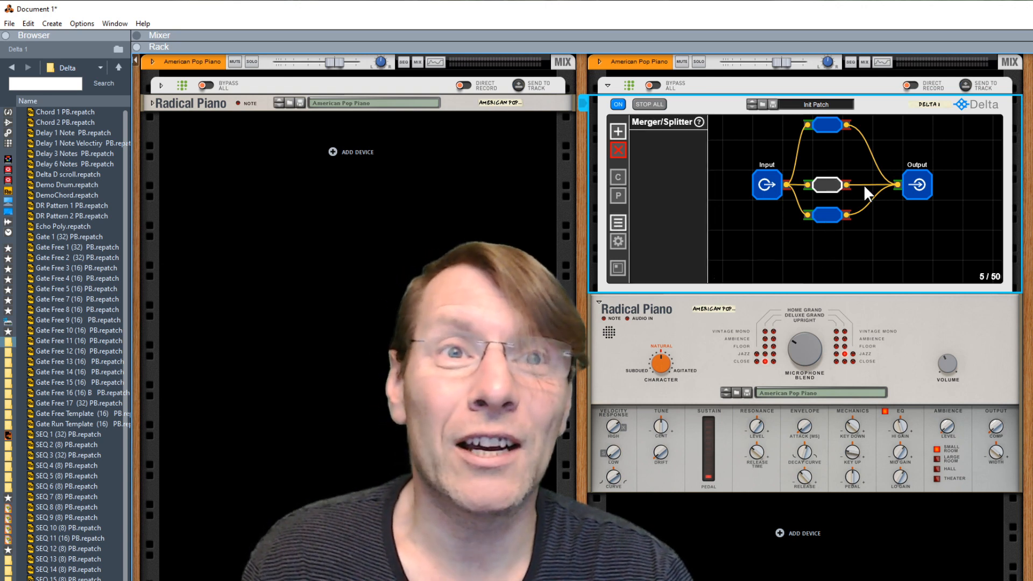
{"action": "left_click", "coordinate": [828, 214]}
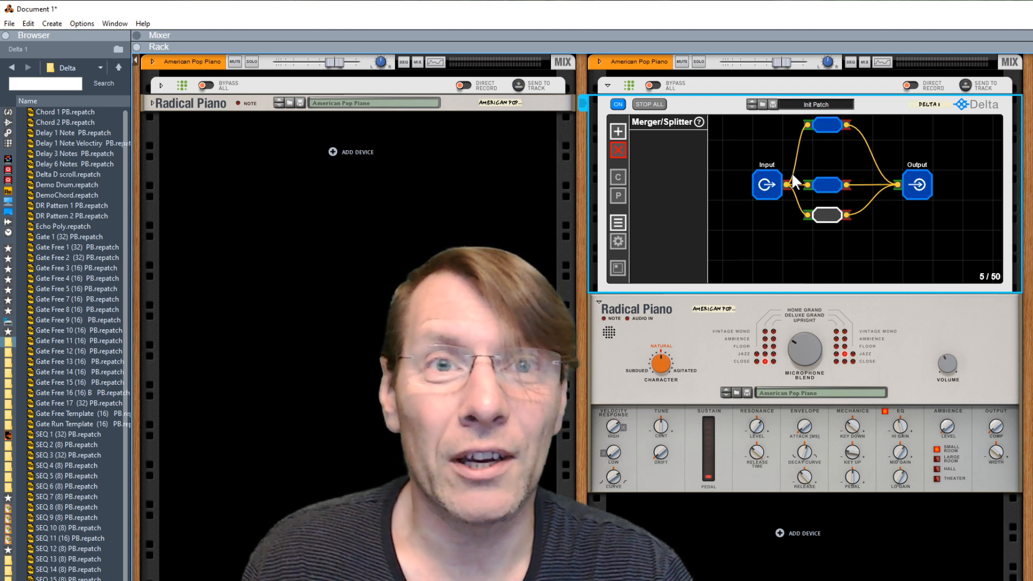
{"action": "left_click", "coordinate": [769, 187]}
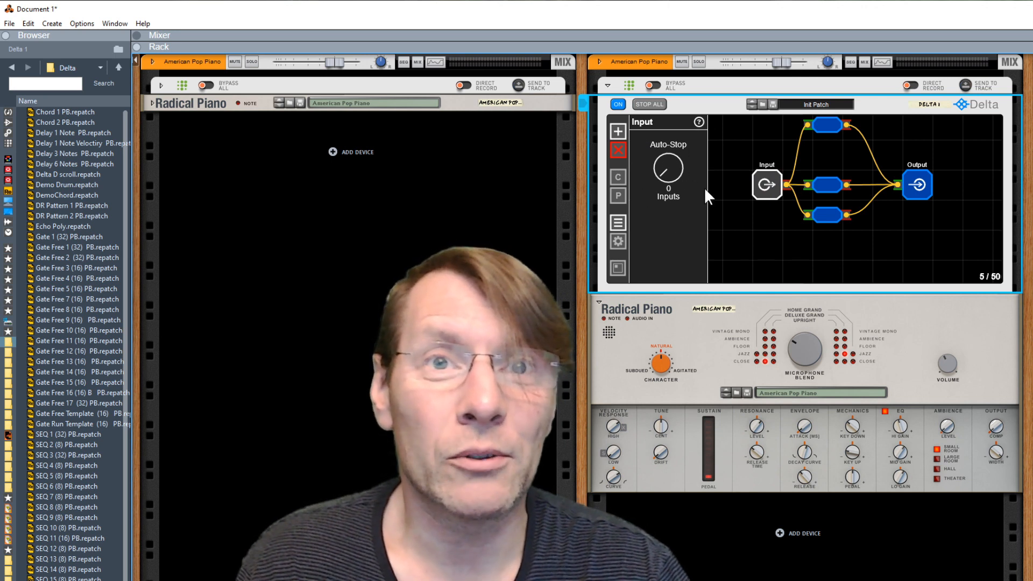
{"action": "left_click", "coordinate": [699, 121]}
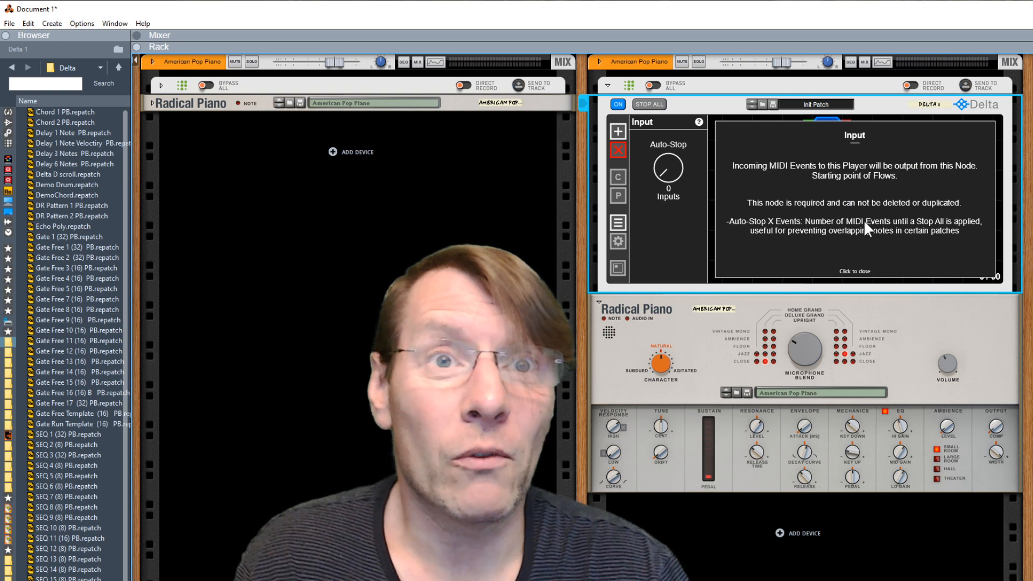
{"action": "left_click", "coordinate": [856, 272]}
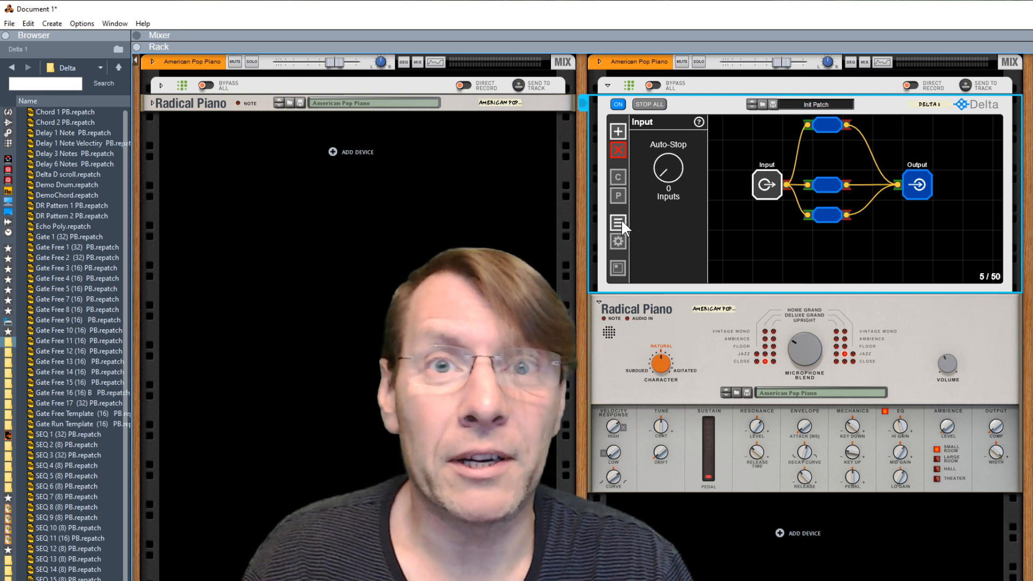
Step: Open the Delta settings, set the Grid Scale to 4x, and move the Input node left and down on the coarse grid
{"action": "left_click", "coordinate": [618, 240]}
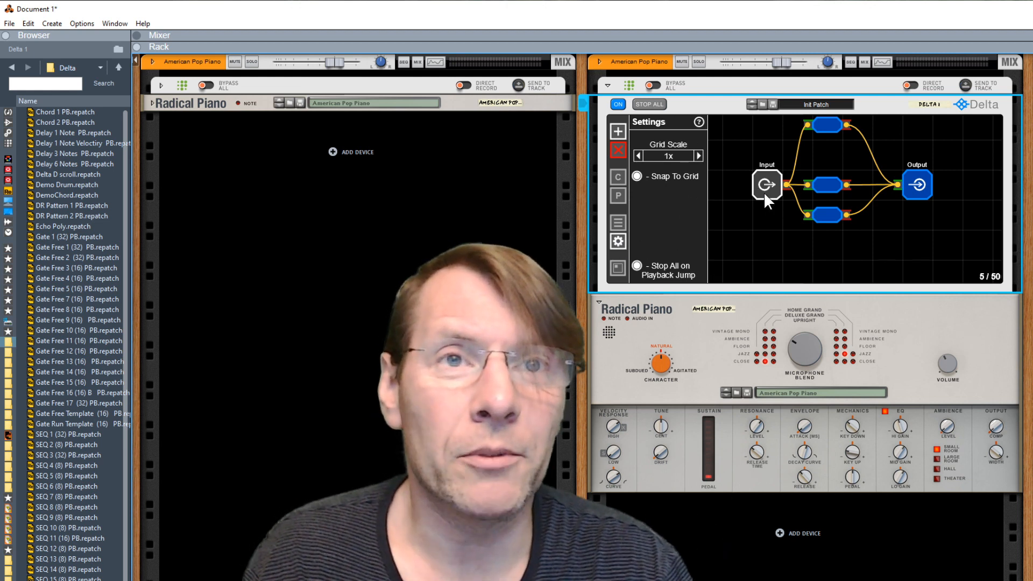
{"action": "left_click", "coordinate": [636, 153]}
{"action": "left_click_drag", "start_coordinate": [765, 186], "coordinate": [718, 174]}
{"action": "left_click", "coordinate": [699, 156]}
{"action": "left_click", "coordinate": [699, 156]}
{"action": "left_click_drag", "start_coordinate": [737, 186], "coordinate": [713, 214]}
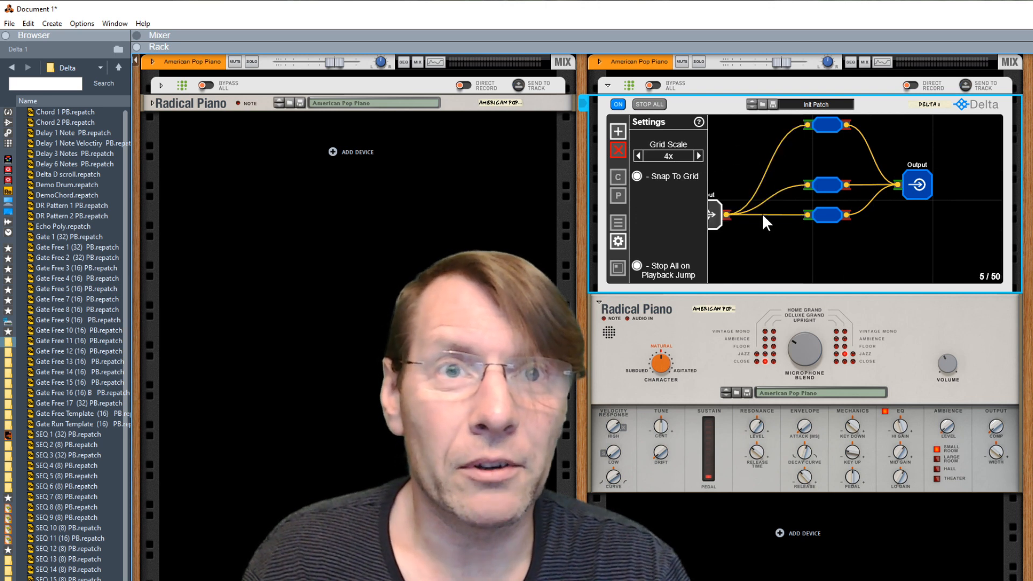
Step: Set the Grid Scale to 1/2x
{"action": "left_click", "coordinate": [637, 156]}
{"action": "left_click", "coordinate": [637, 155]}
{"action": "left_click", "coordinate": [637, 155]}
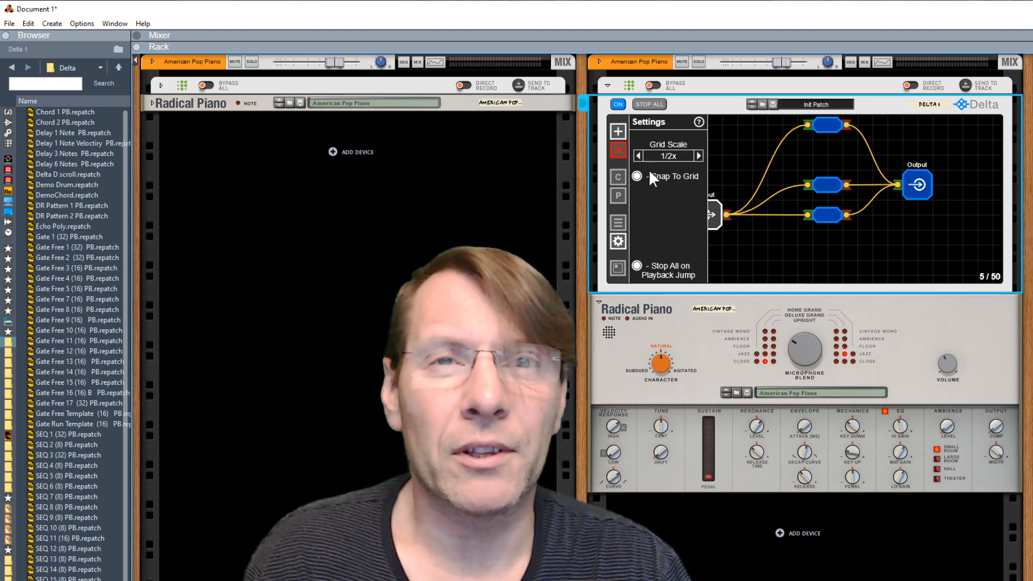
Step: Turn off Snap To Grid and freely reposition the Input node and the middle and lower Merger/Splitter nodes
{"action": "left_click_drag", "start_coordinate": [715, 210], "coordinate": [745, 183]}
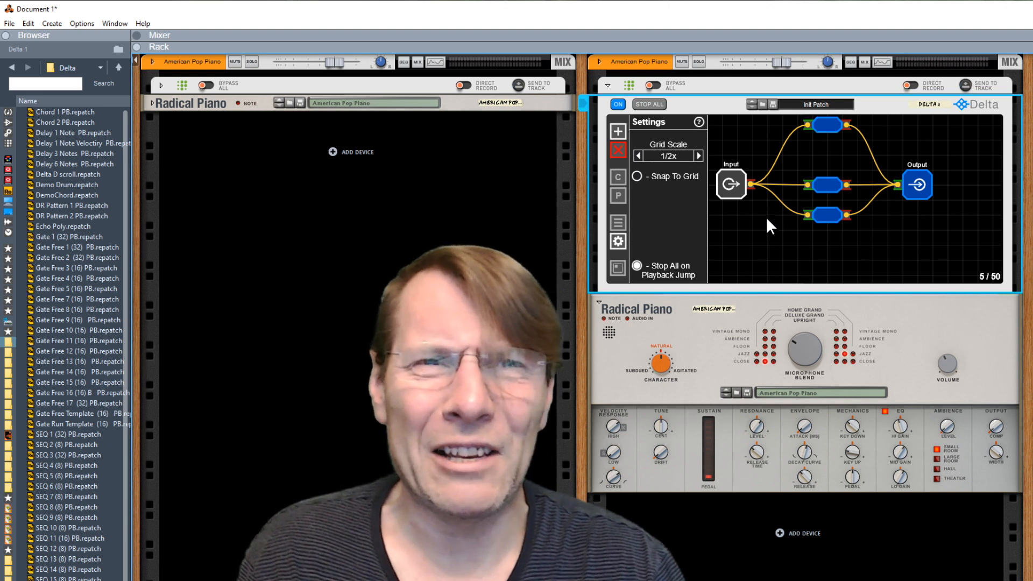
{"action": "left_click_drag", "start_coordinate": [832, 180], "coordinate": [824, 182]}
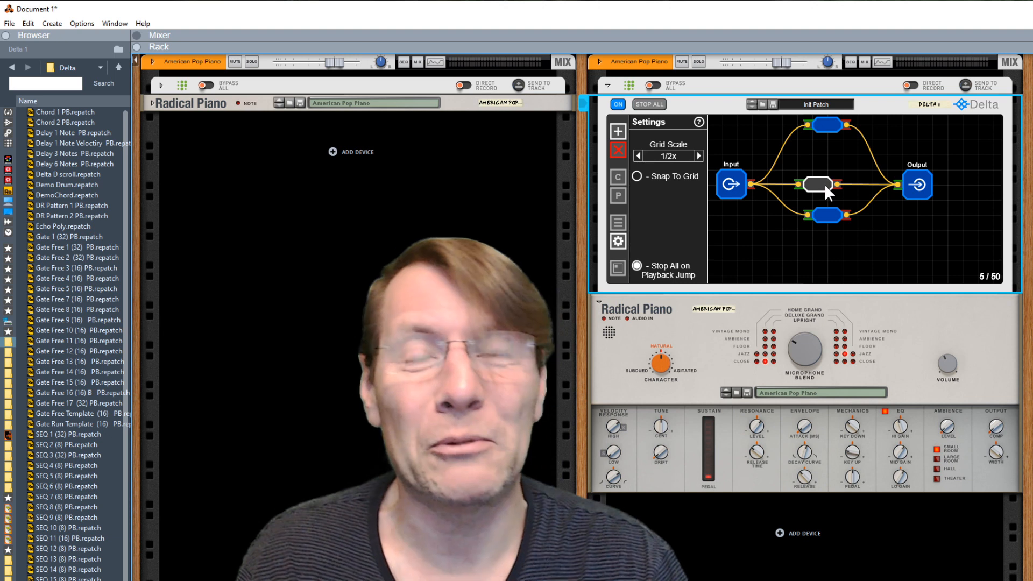
{"action": "left_click_drag", "start_coordinate": [835, 213], "coordinate": [816, 224]}
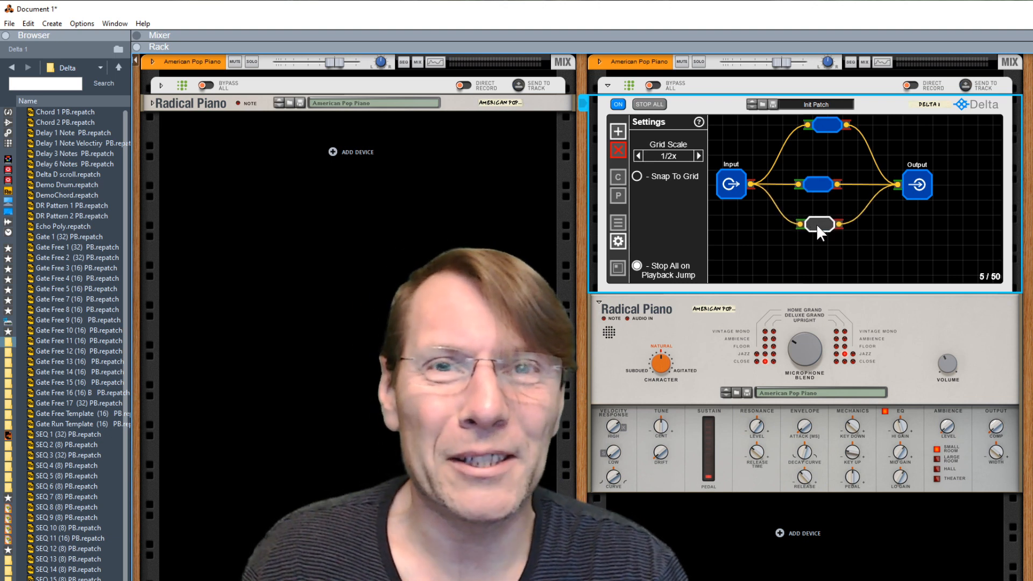
Step: Move the uppermost Merger/Splitter node far above the others, close to the upper border of the patch area
{"action": "left_click", "coordinate": [619, 267]}
{"action": "left_click_drag", "start_coordinate": [851, 214], "coordinate": [847, 192]}
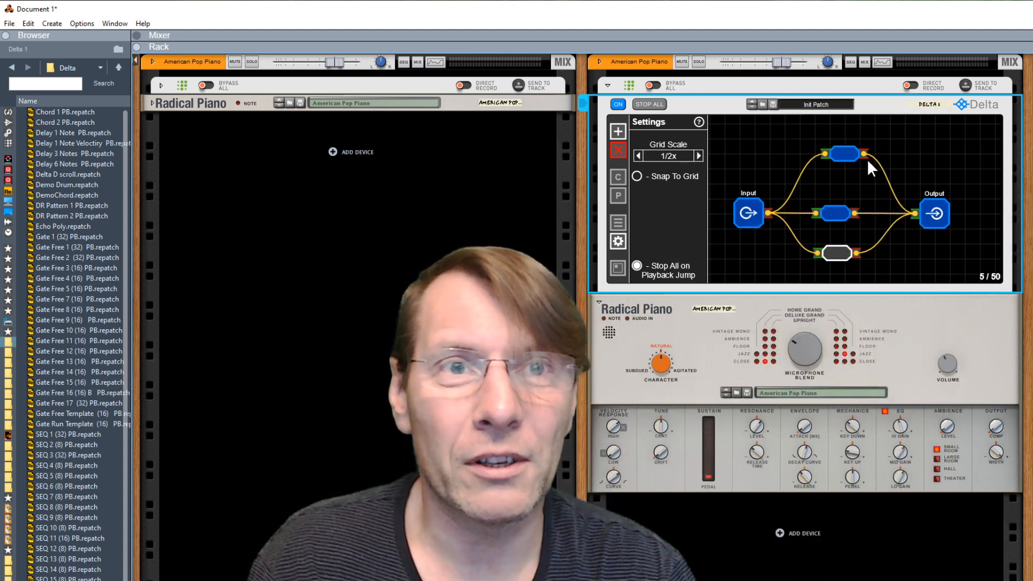
{"action": "left_click_drag", "start_coordinate": [850, 155], "coordinate": [841, 43]}
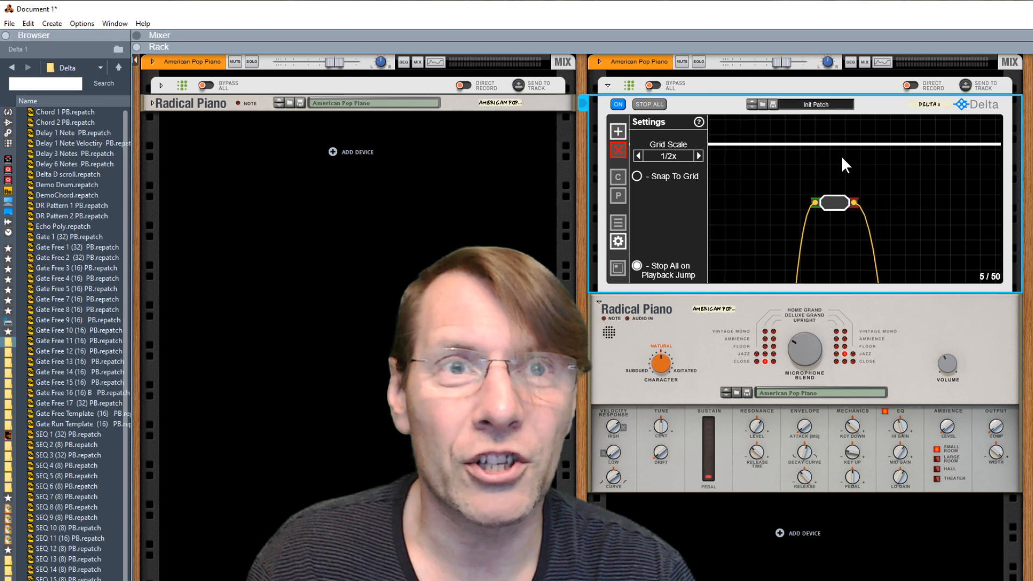
Step: Show the Mini Map and move its viewport down to the Input and Output nodes and back up to the isolated Merger/Splitter
{"action": "left_click", "coordinate": [619, 266]}
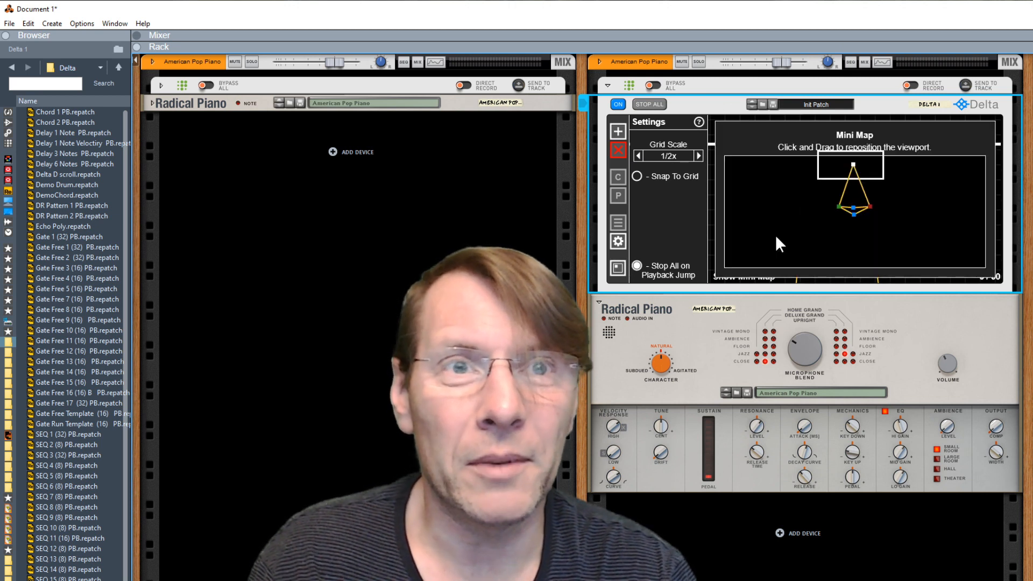
{"action": "left_click_drag", "start_coordinate": [834, 167], "coordinate": [844, 218]}
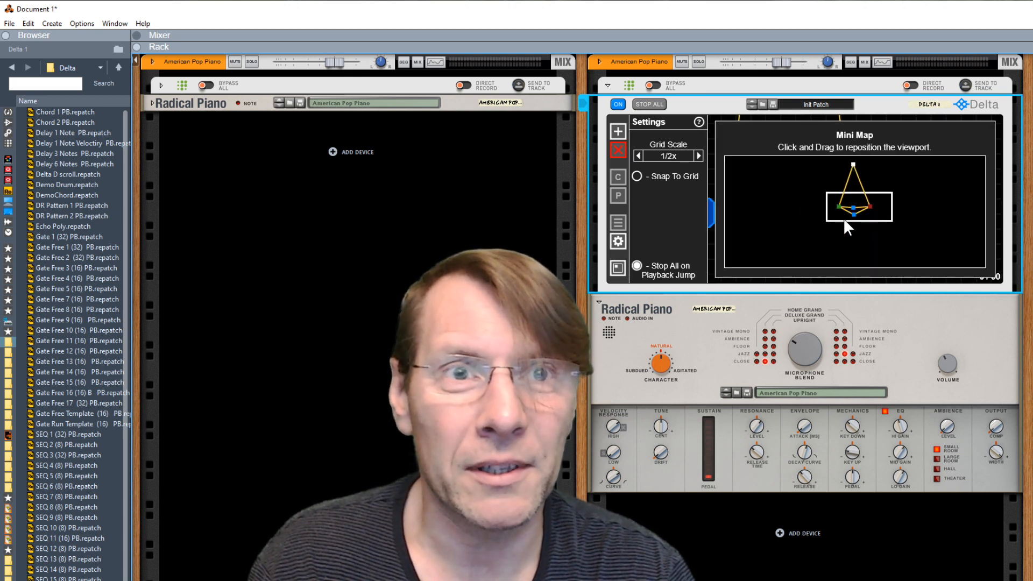
{"action": "left_click", "coordinate": [896, 141]}
{"action": "left_click", "coordinate": [619, 266]}
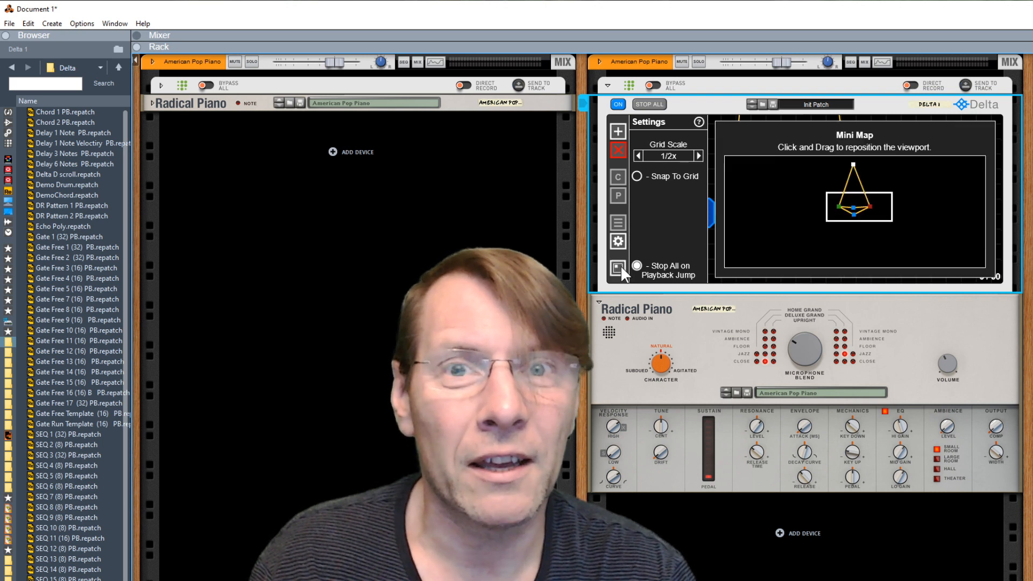
{"action": "left_click", "coordinate": [853, 162]}
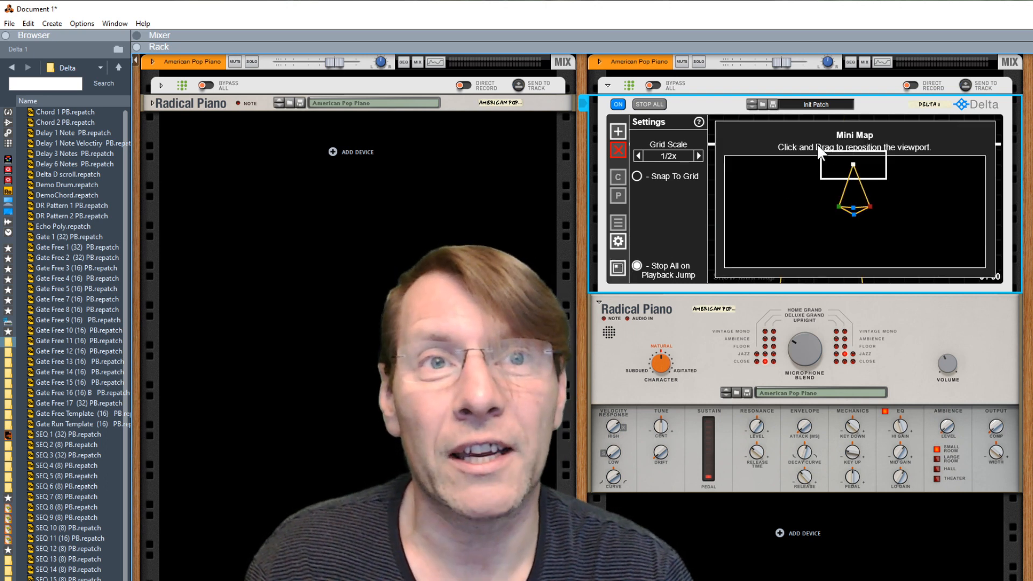
Step: Bring the isolated Merger/Splitter back above the other two, then hide the Mini Map and the Settings
{"action": "left_click", "coordinate": [818, 146]}
{"action": "mouse_move", "coordinate": [820, 165]}
{"action": "left_mouse_down"}
{"action": "mouse_move", "coordinate": [826, 313]}
{"action": "mouse_move", "coordinate": [817, 136]}
{"action": "mouse_move", "coordinate": [819, 151]}
{"action": "left_mouse_up"}
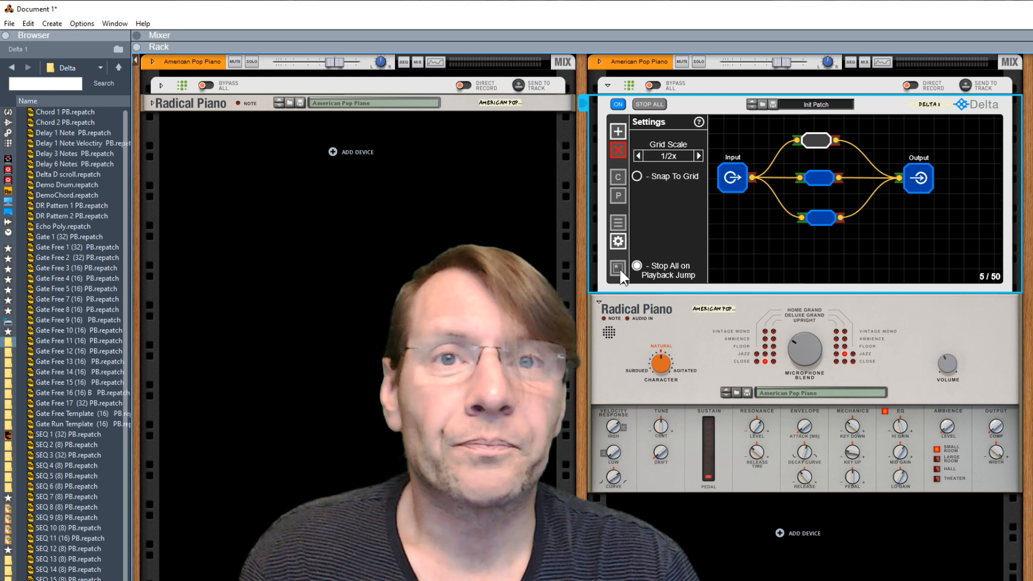
{"action": "left_click", "coordinate": [770, 242]}
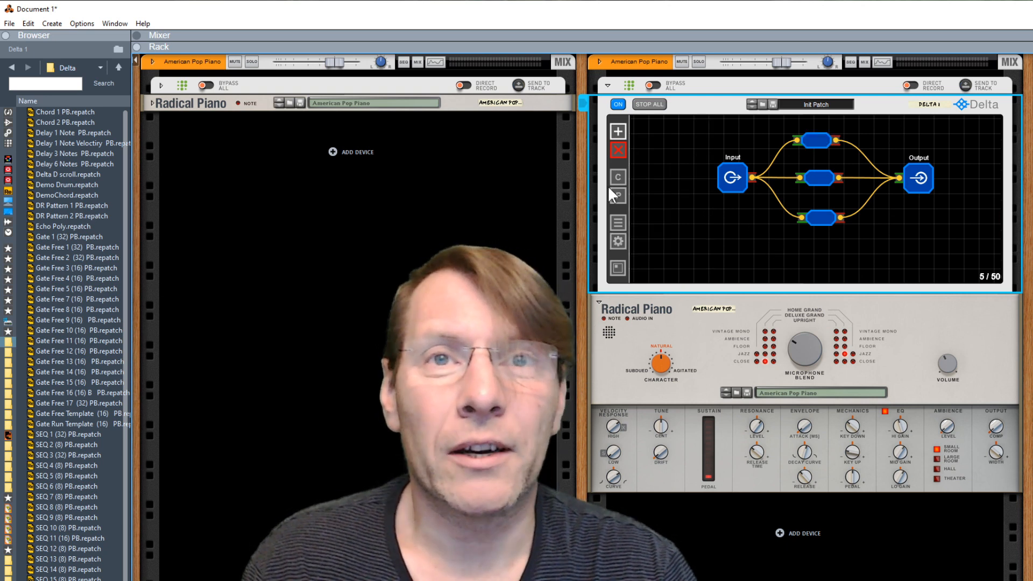
Step: Toggle the Node Editor's visibility, leave it shown, and select the lower Merger/Splitter node
{"action": "left_click", "coordinate": [618, 222]}
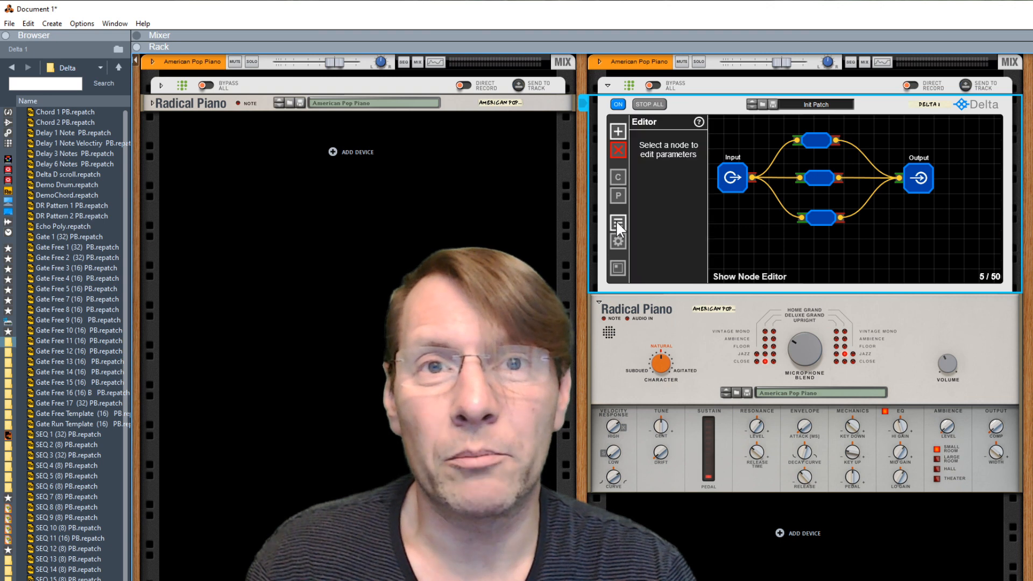
{"action": "left_click", "coordinate": [617, 222]}
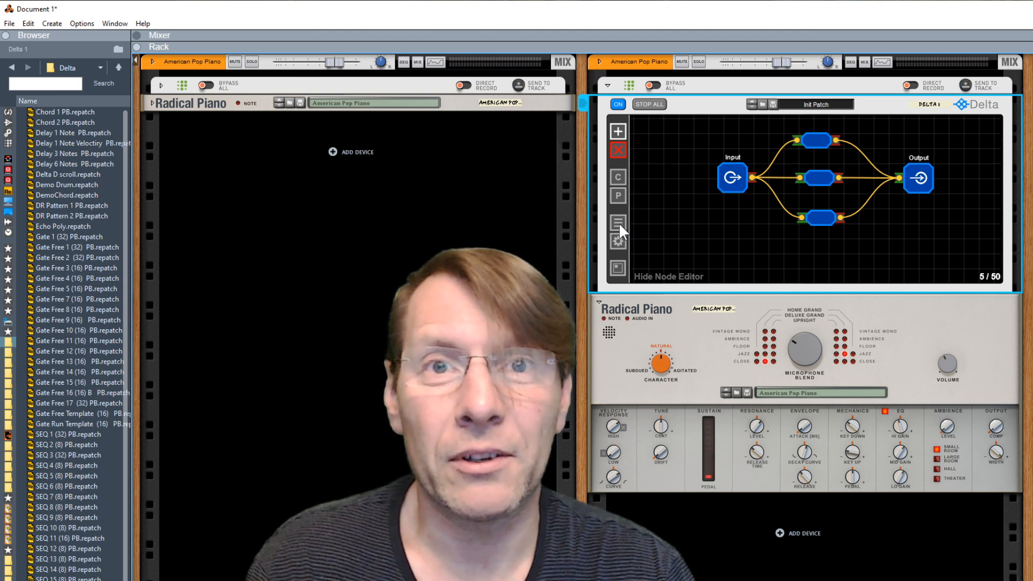
{"action": "left_click", "coordinate": [619, 223]}
{"action": "left_click", "coordinate": [775, 240]}
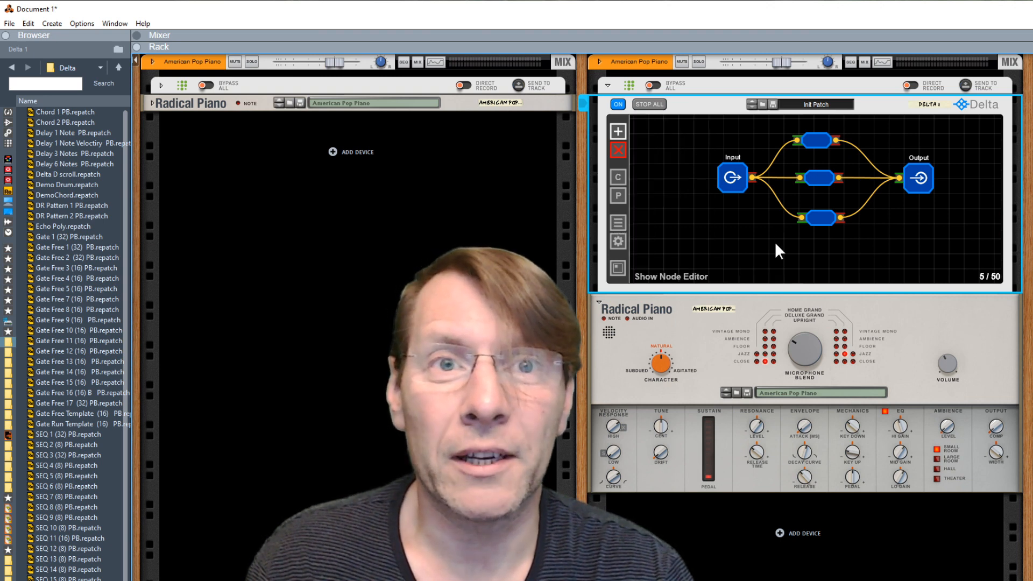
{"action": "left_click", "coordinate": [817, 216]}
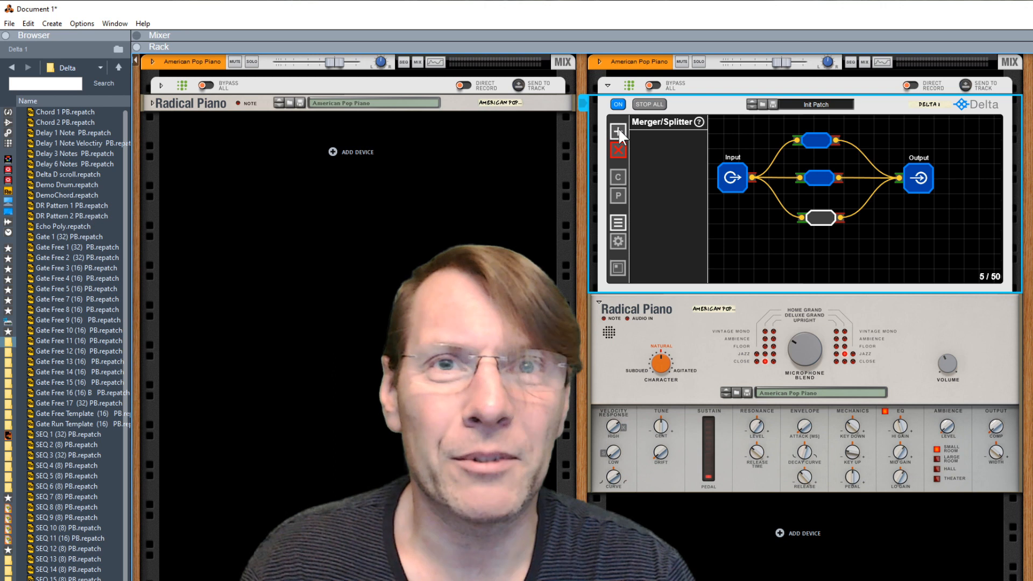
Step: Add a Clock Divider time node, place it below the lower Merger/Splitter, and set its Count to 3
{"action": "left_click", "coordinate": [618, 130]}
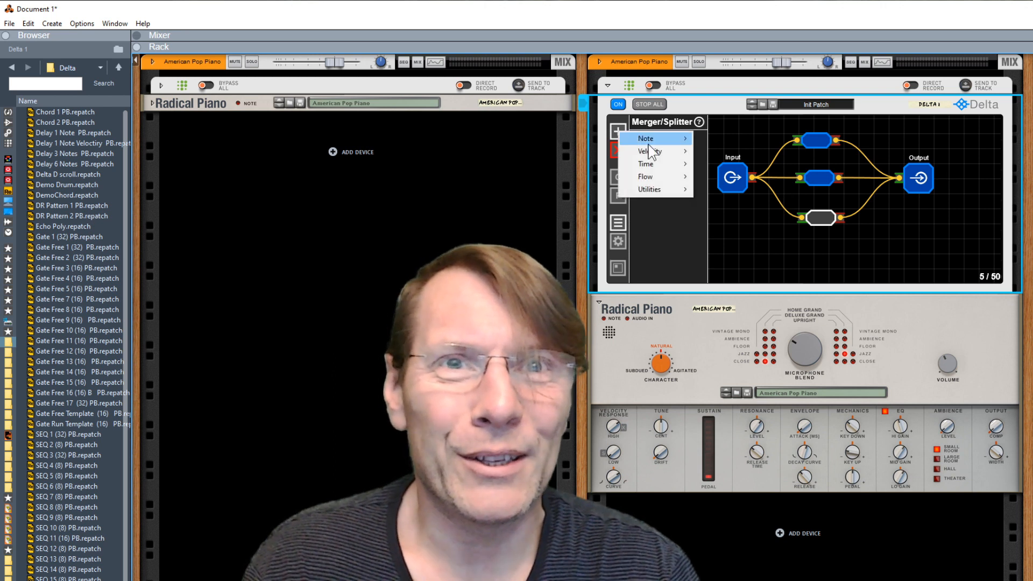
{"action": "mouse_move", "coordinate": [659, 162]}
{"action": "left_click", "coordinate": [720, 173]}
{"action": "left_click_drag", "start_coordinate": [738, 147], "coordinate": [781, 245]}
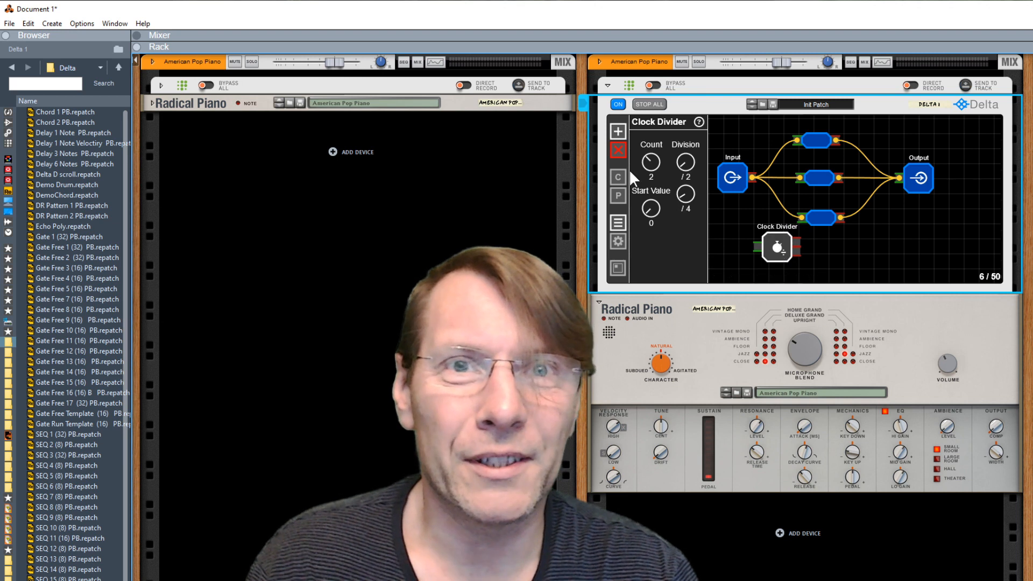
{"action": "left_click_drag", "start_coordinate": [655, 164], "coordinate": [649, 146]}
{"action": "left_click", "coordinate": [848, 248]}
{"action": "left_click", "coordinate": [783, 253]}
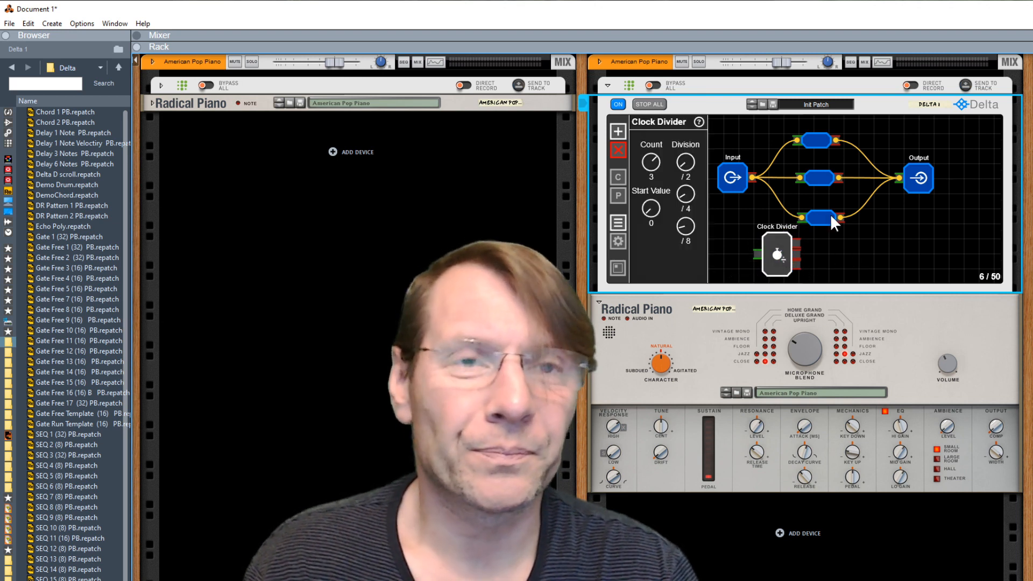
Step: Nudge the lower Merger/Splitter up and place the Clock Divider directly beneath it
{"action": "mouse_move", "coordinate": [818, 216]}
{"action": "left_mouse_down"}
{"action": "mouse_move", "coordinate": [838, 208]}
{"action": "mouse_move", "coordinate": [814, 210]}
{"action": "left_mouse_up"}
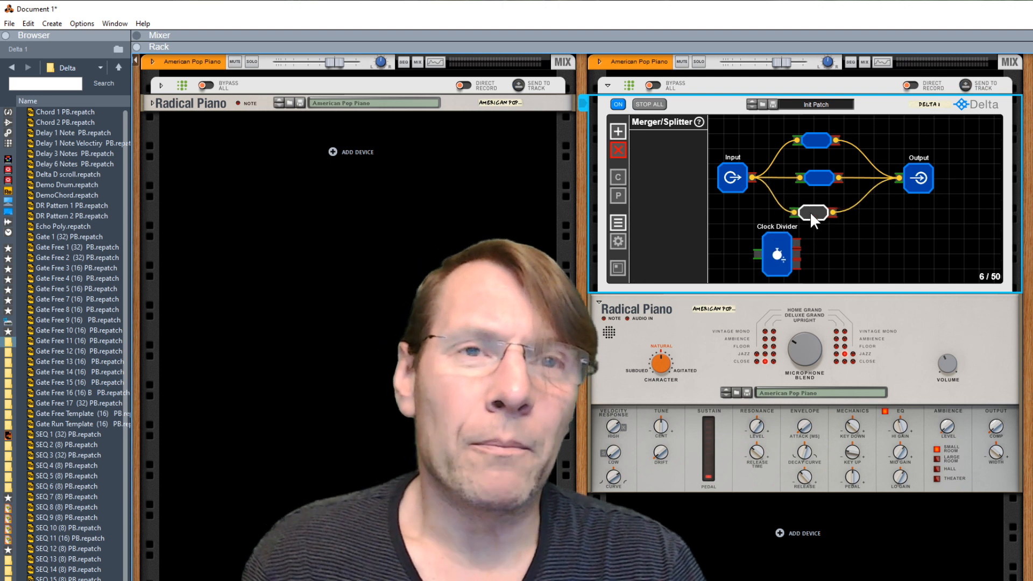
{"action": "left_click_drag", "start_coordinate": [777, 247], "coordinate": [806, 246]}
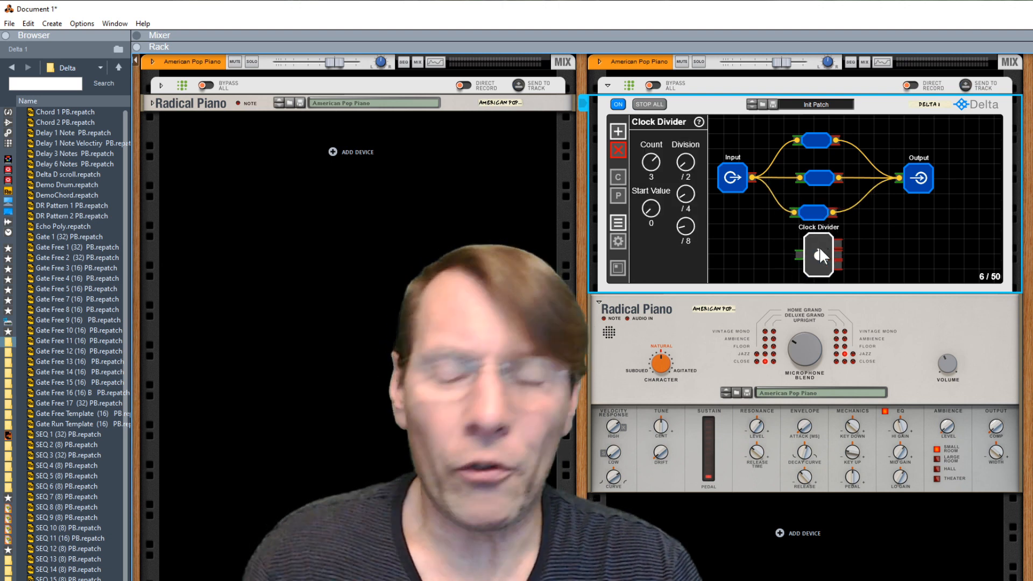
Step: Flip the rack to examine the Hotkeys list on the back of Delta, and return to the front
{"action": "key", "text": "Tab"}
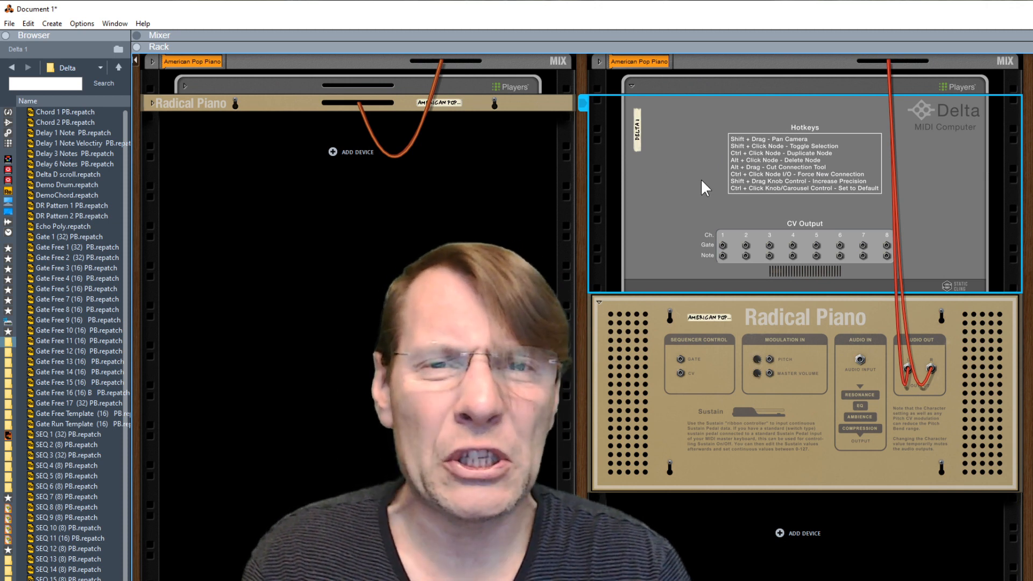
{"action": "key", "text": "Tab"}
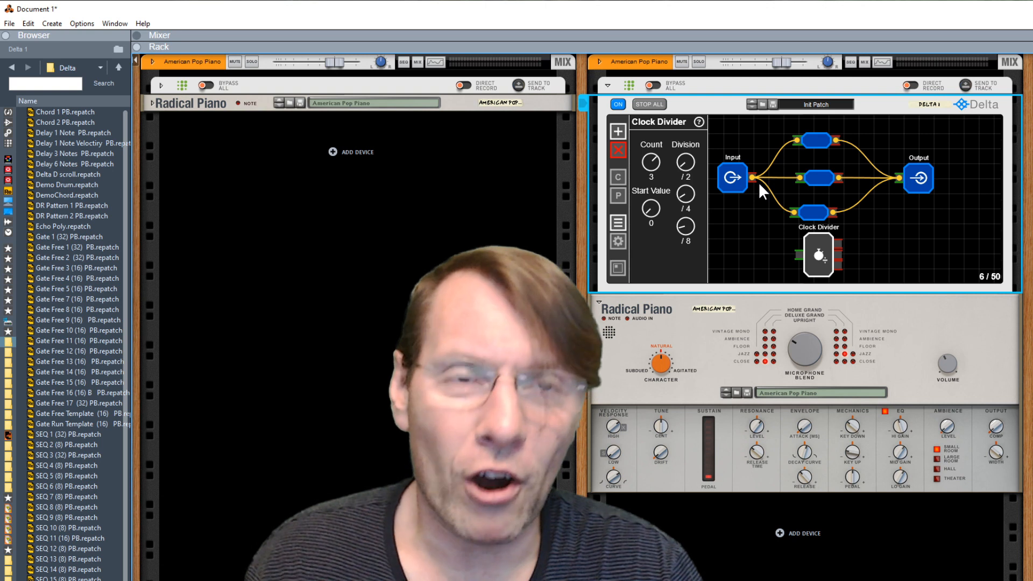
Step: Add a connection from the Input node's output to the Clock Divider's input, keeping the existing wires
{"action": "mouse_move", "coordinate": [753, 174]}
{"action": "left_mouse_down"}
{"action": "mouse_move", "coordinate": [762, 209]}
{"action": "mouse_move", "coordinate": [752, 177]}
{"action": "mouse_move", "coordinate": [772, 188]}
{"action": "mouse_move", "coordinate": [723, 208]}
{"action": "mouse_move", "coordinate": [767, 197]}
{"action": "mouse_move", "coordinate": [753, 176]}
{"action": "left_mouse_up"}
{"action": "left_click_drag", "start_coordinate": [798, 253], "coordinate": [753, 177]}
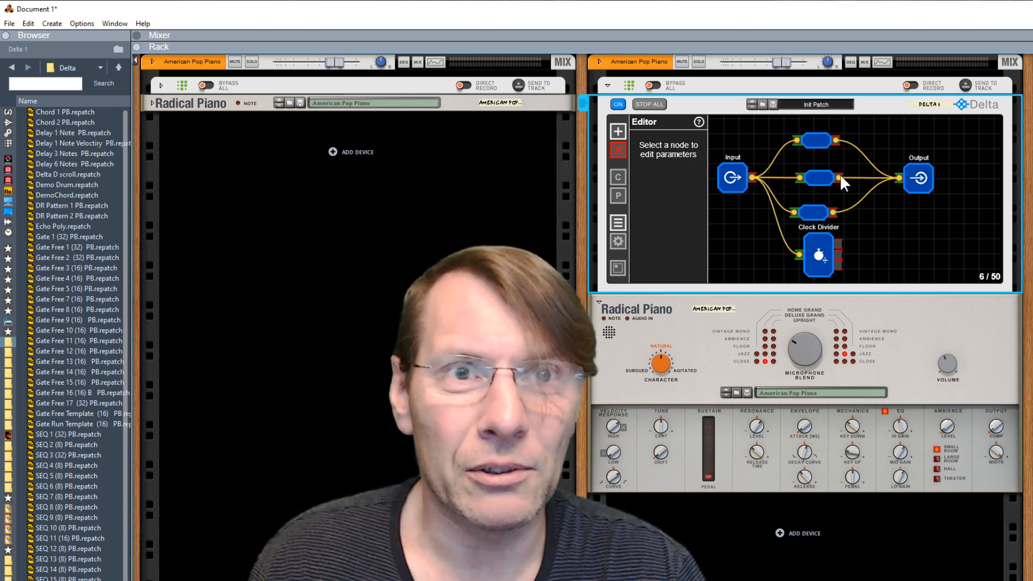
Step: Force a new connection from the middle Merger/Splitter's output to the Clock Divider's input, and cut it again
{"action": "left_click_drag", "start_coordinate": [838, 176], "coordinate": [800, 253]}
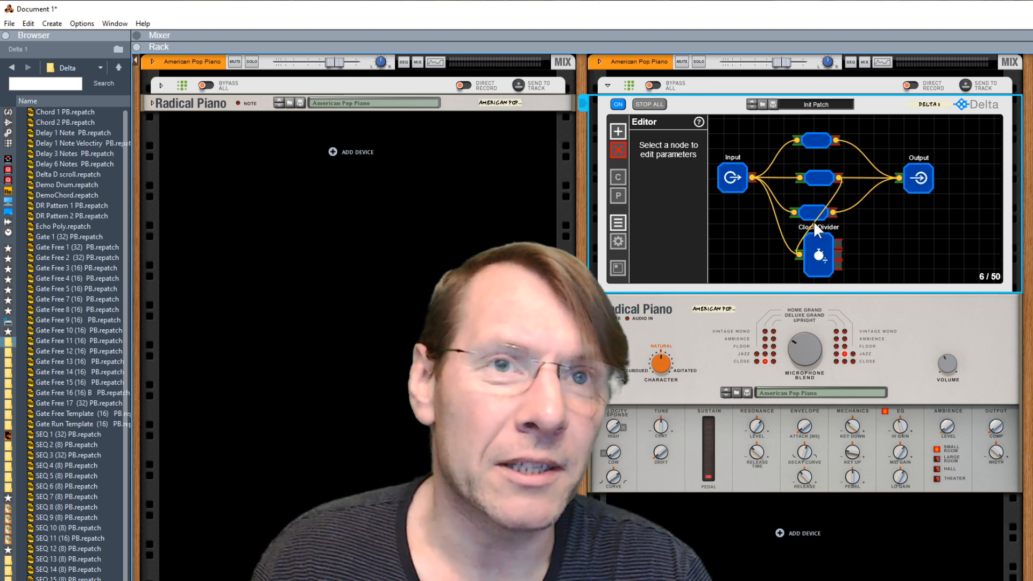
{"action": "left_click_drag", "start_coordinate": [838, 178], "coordinate": [838, 178]}
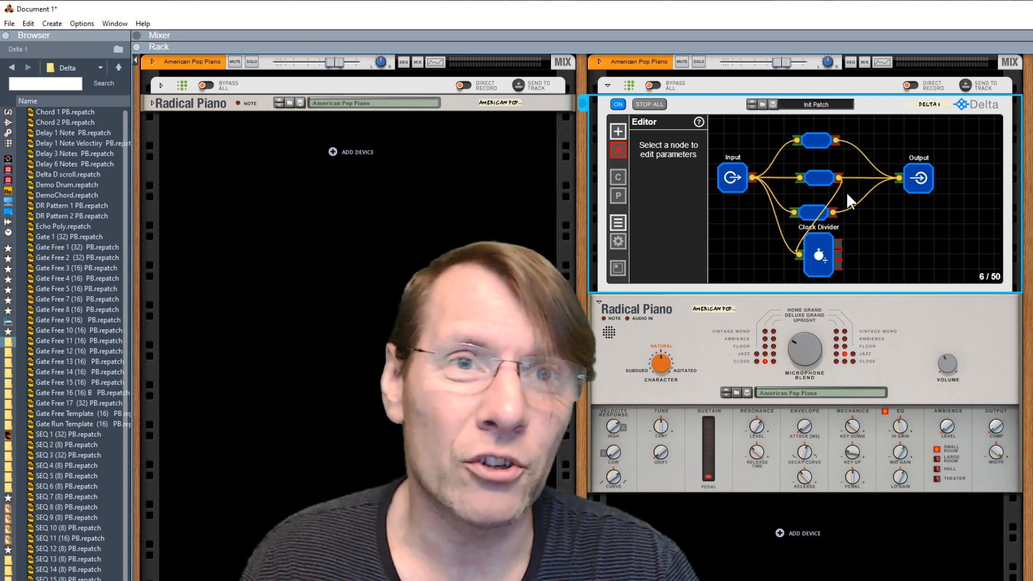
{"action": "left_click_drag", "start_coordinate": [821, 192], "coordinate": [853, 189]}
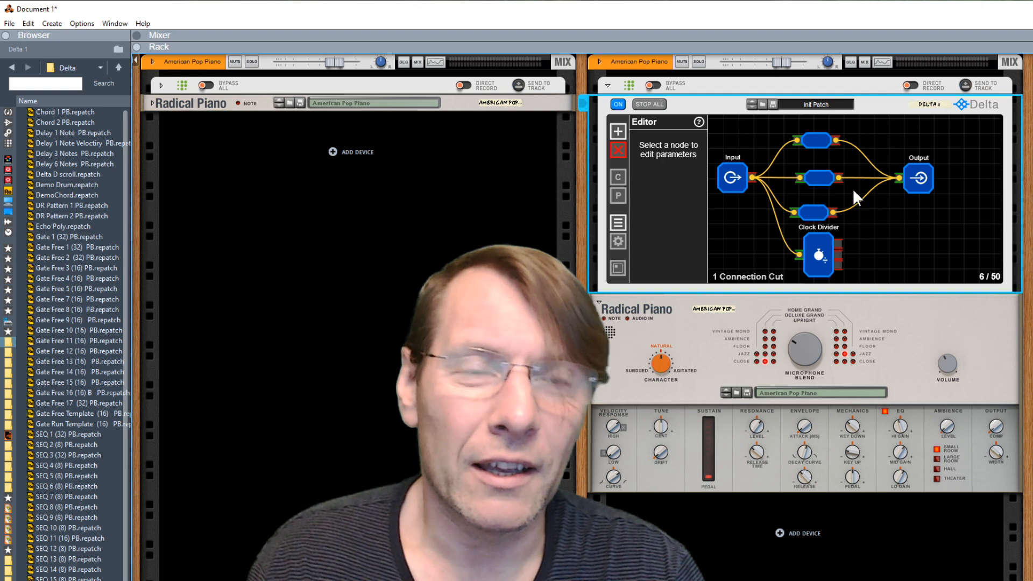
Step: Cut all of the Input node's connections, undo and repeat the cut, and reconnect Input to the middle and lower Merger/Splitter nodes
{"action": "mouse_move", "coordinate": [768, 239]}
{"action": "left_mouse_down"}
{"action": "mouse_move", "coordinate": [776, 119]}
{"action": "mouse_move", "coordinate": [787, 156]}
{"action": "left_mouse_up"}
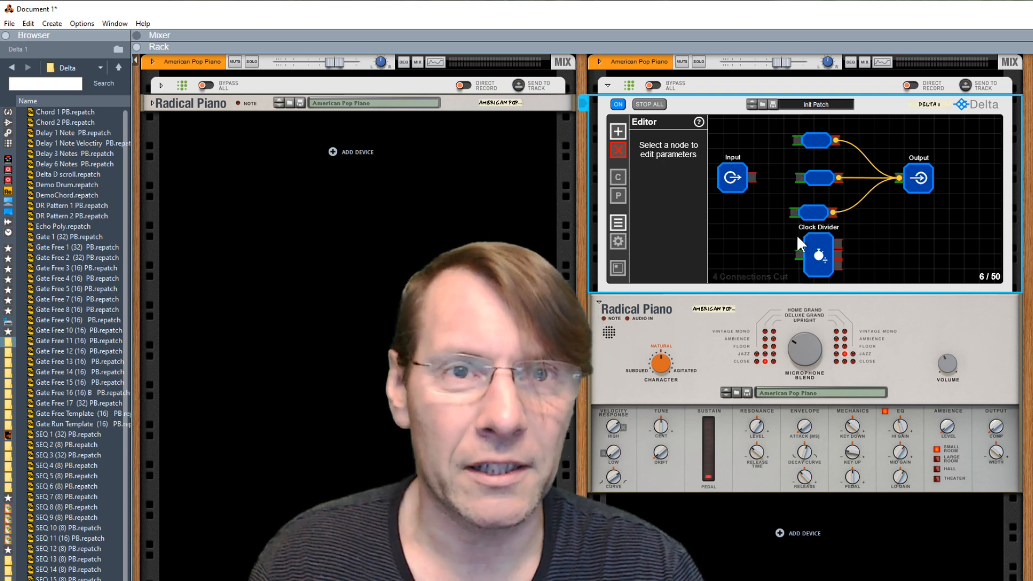
{"action": "key", "text": "ctrl+z"}
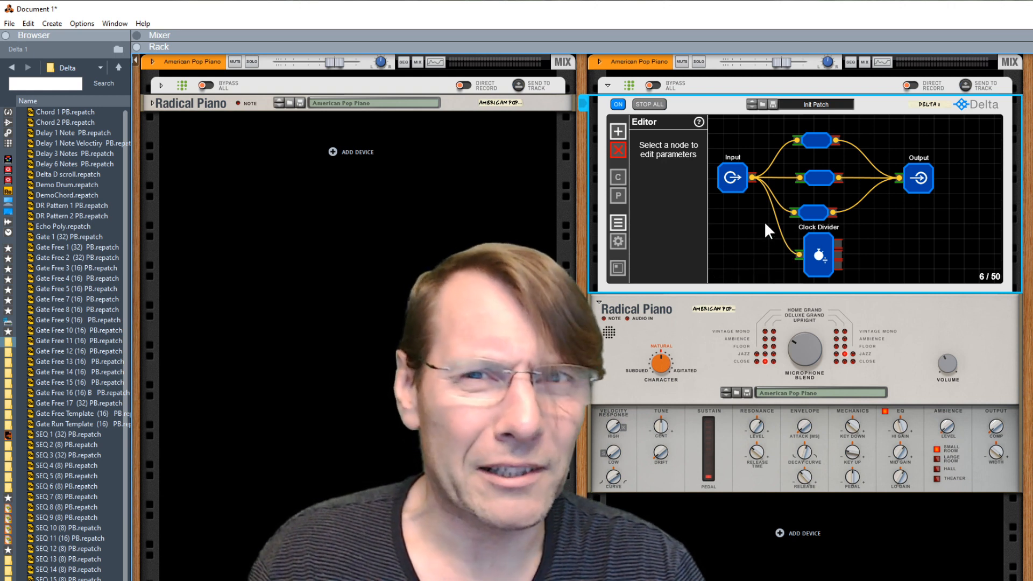
{"action": "left_click_drag", "start_coordinate": [764, 224], "coordinate": [777, 137]}
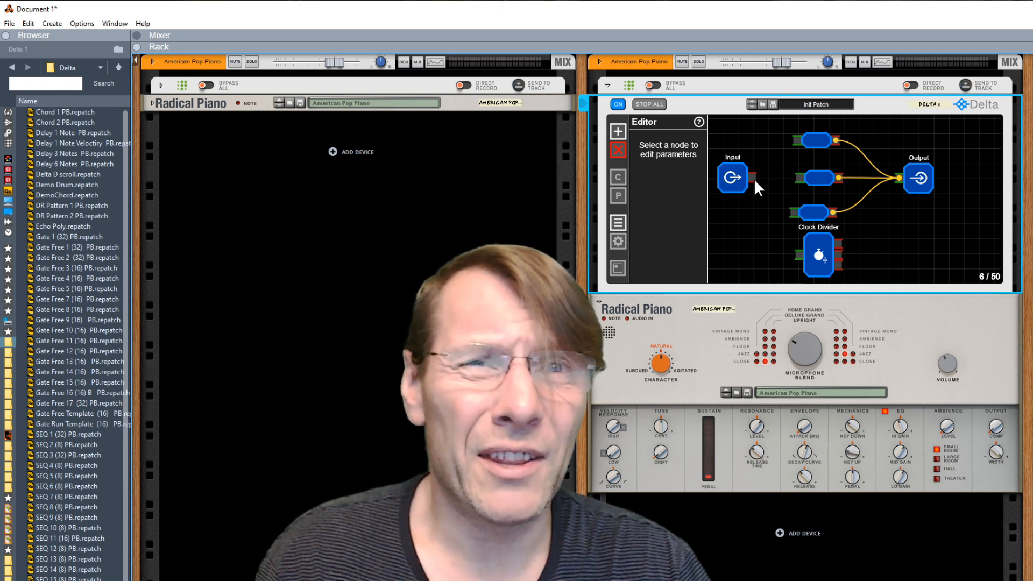
{"action": "mouse_move", "coordinate": [754, 178]}
{"action": "left_mouse_down"}
{"action": "mouse_move", "coordinate": [798, 177]}
{"action": "mouse_move", "coordinate": [767, 223]}
{"action": "mouse_move", "coordinate": [792, 218]}
{"action": "mouse_move", "coordinate": [781, 164]}
{"action": "mouse_move", "coordinate": [773, 202]}
{"action": "left_mouse_up"}
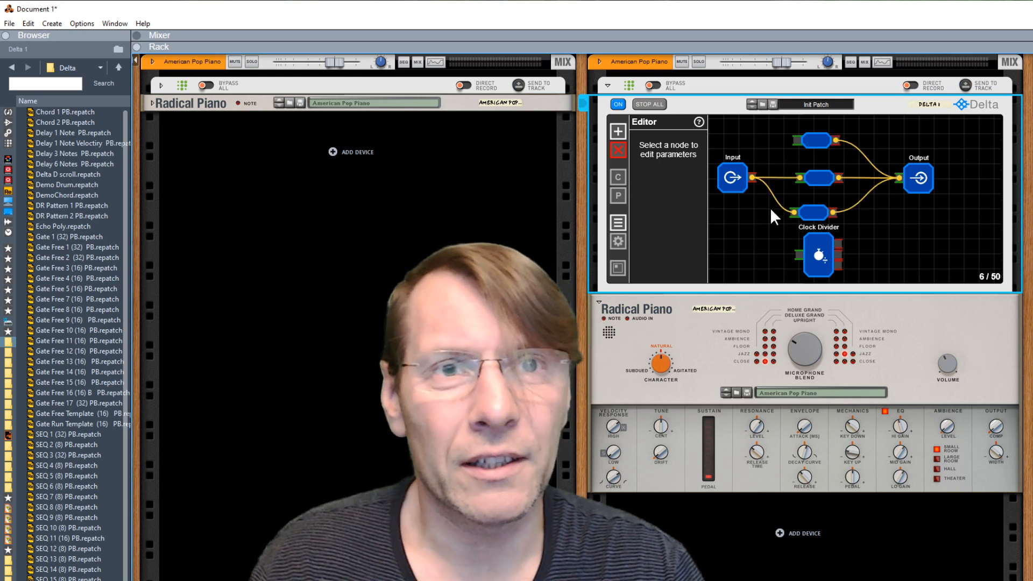
Step: Shift the three Merger/Splitter nodes and the Clock Divider left, copy and paste them, and place the copies just right of the originals
{"action": "mouse_move", "coordinate": [774, 161]}
{"action": "left_mouse_down"}
{"action": "mouse_move", "coordinate": [776, 199]}
{"action": "mouse_move", "coordinate": [860, 279]}
{"action": "left_mouse_up"}
{"action": "left_click_drag", "start_coordinate": [819, 240], "coordinate": [793, 240]}
{"action": "left_click", "coordinate": [620, 179]}
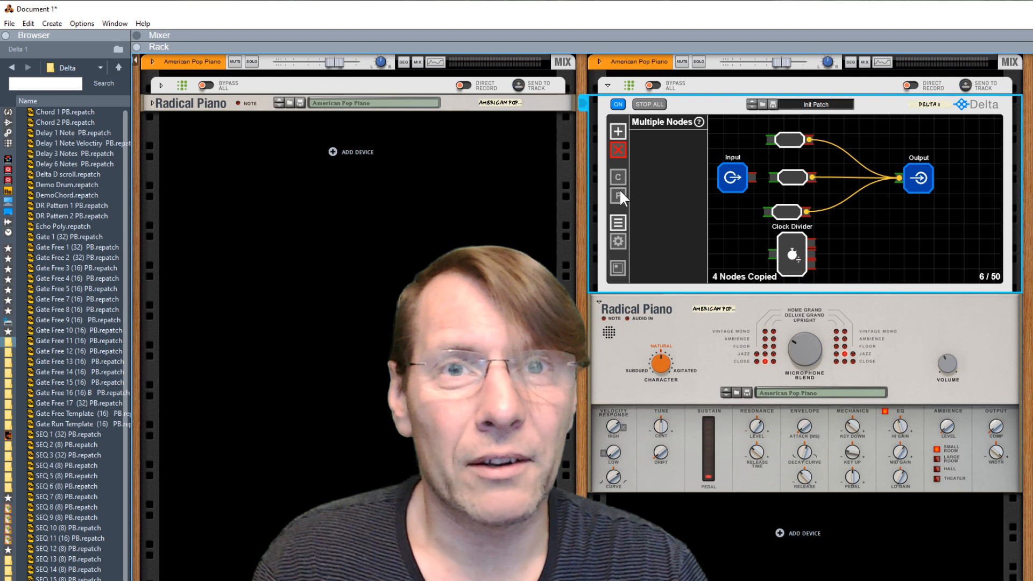
{"action": "left_click", "coordinate": [618, 195]}
{"action": "left_click_drag", "start_coordinate": [816, 179], "coordinate": [857, 178]}
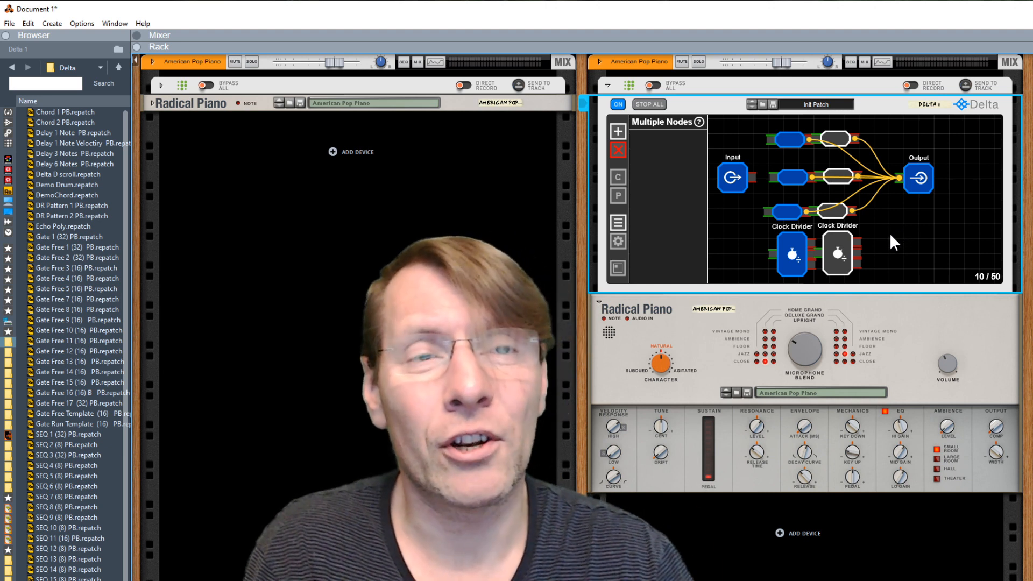
Step: Reset the Delta device to clear the patch
{"action": "right_click", "coordinate": [714, 108]}
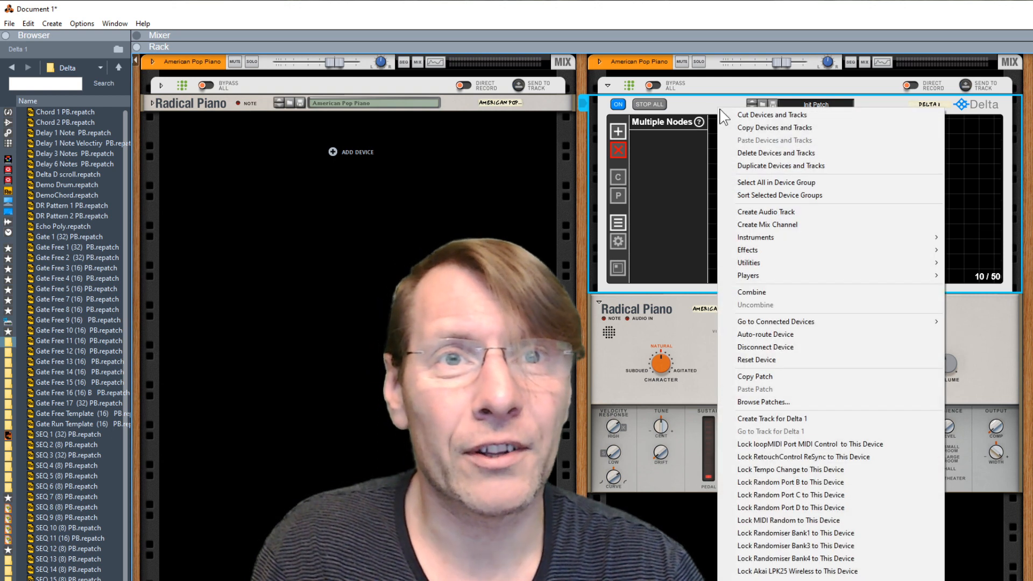
{"action": "left_click", "coordinate": [771, 359]}
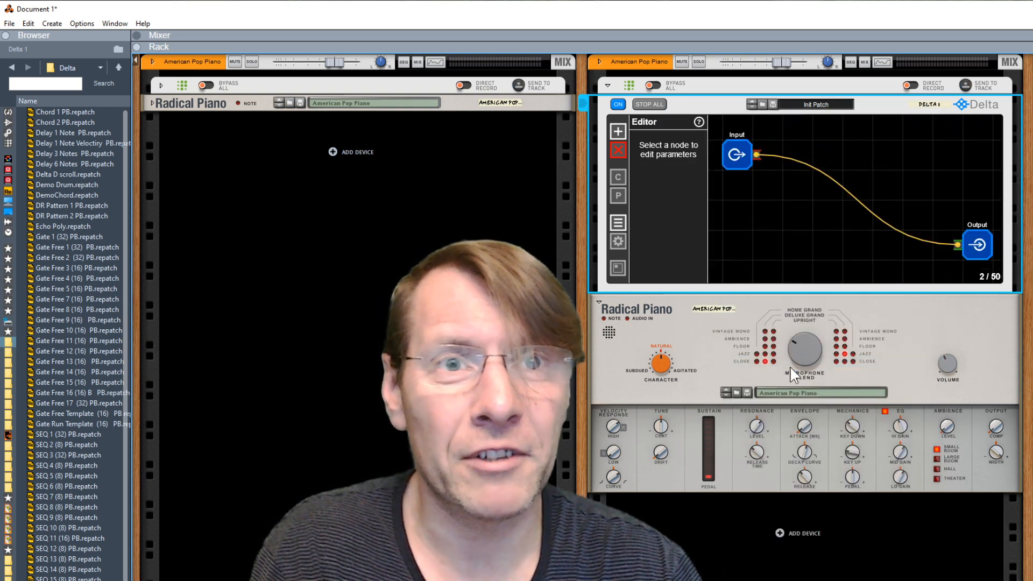
Step: Expand the folded devices in the other rack column to show its Note Echo player and Radical Piano
{"action": "left_click", "coordinate": [151, 102]}
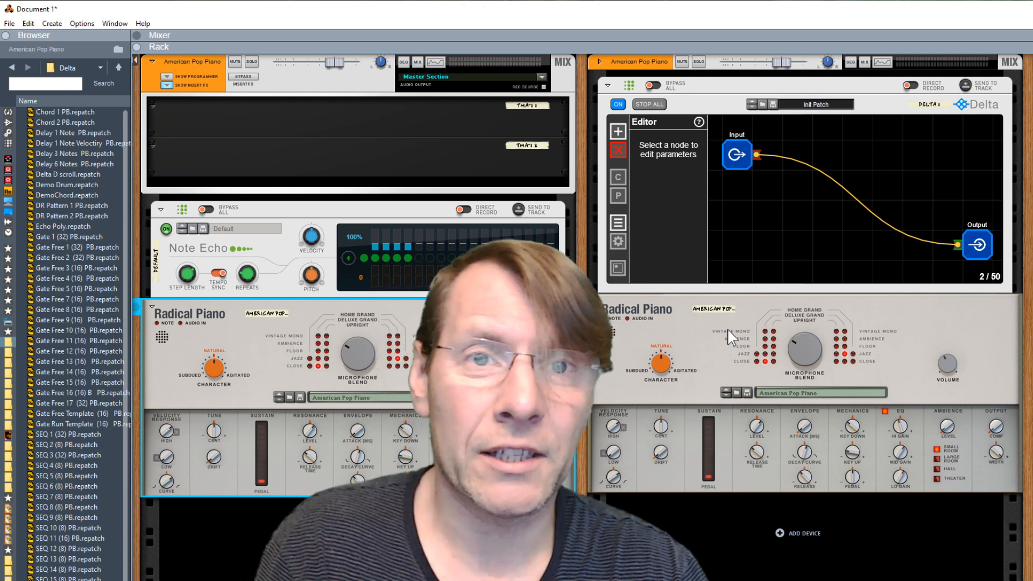
{"action": "left_click", "coordinate": [693, 324]}
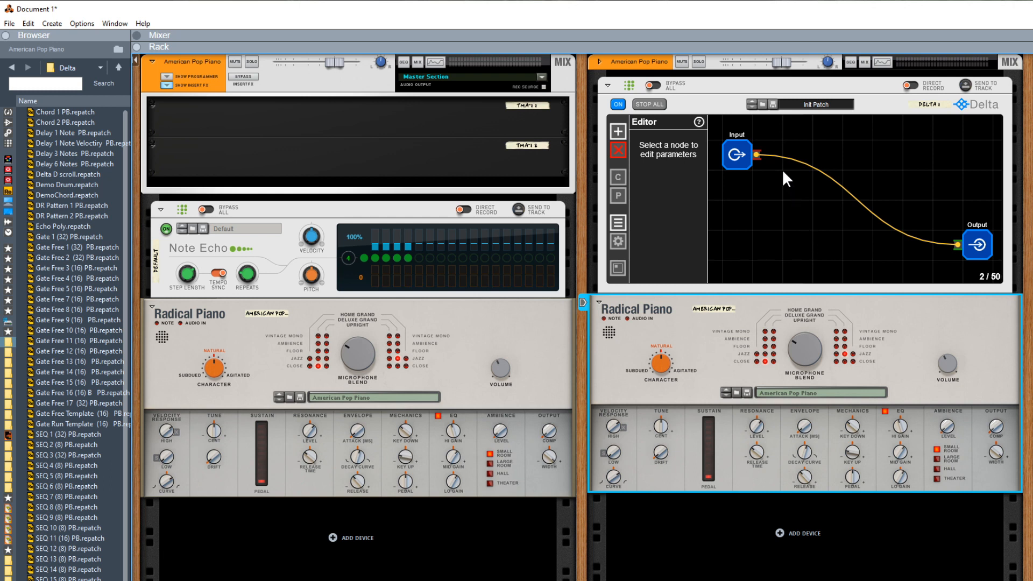
Step: Disconnect Input from Output, add a Delay time node, and place it just below and right of the Input node
{"action": "left_click_drag", "start_coordinate": [756, 156], "coordinate": [818, 172]}
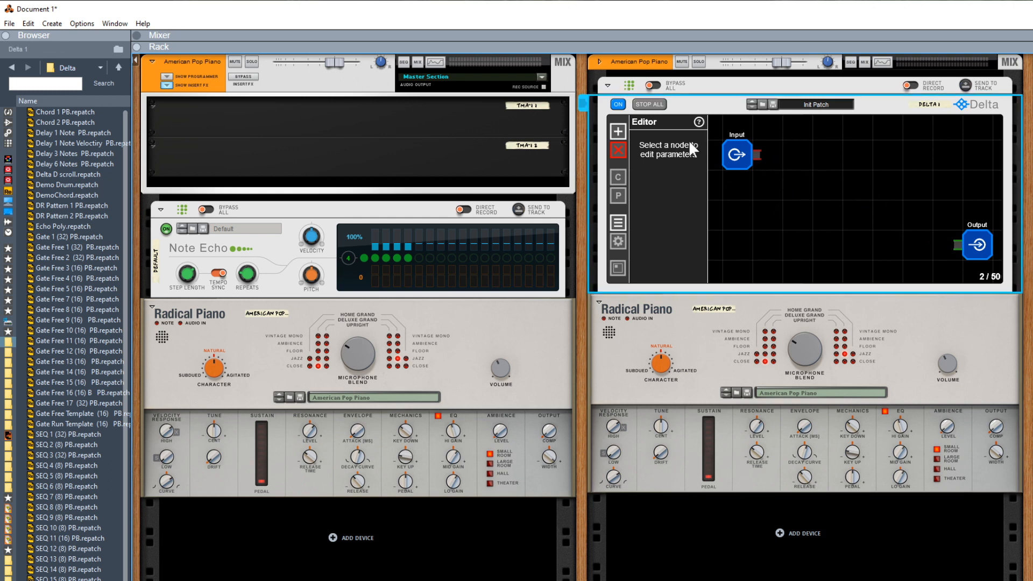
{"action": "left_click", "coordinate": [619, 132]}
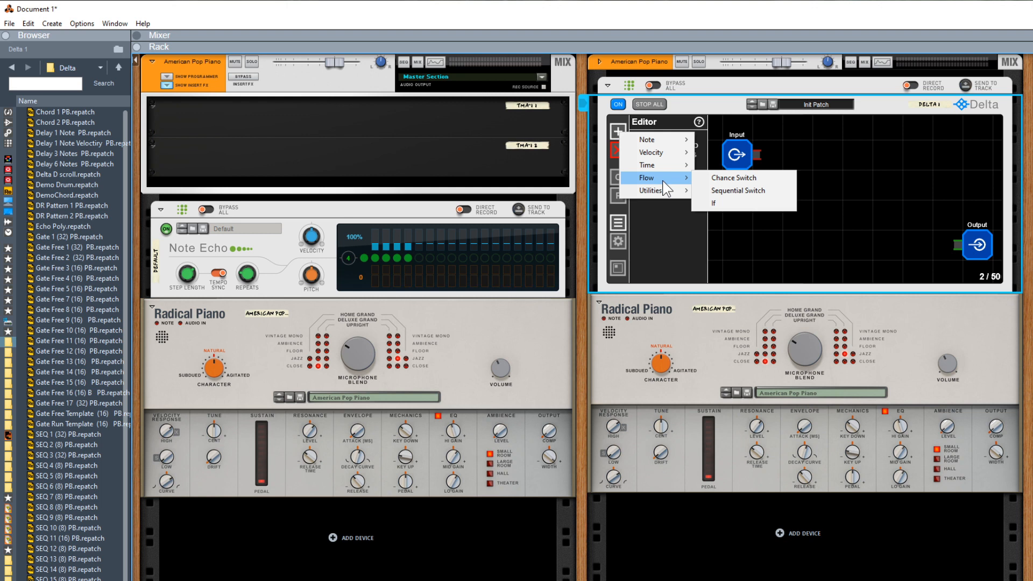
{"action": "mouse_move", "coordinate": [674, 172]}
{"action": "left_click", "coordinate": [716, 164]}
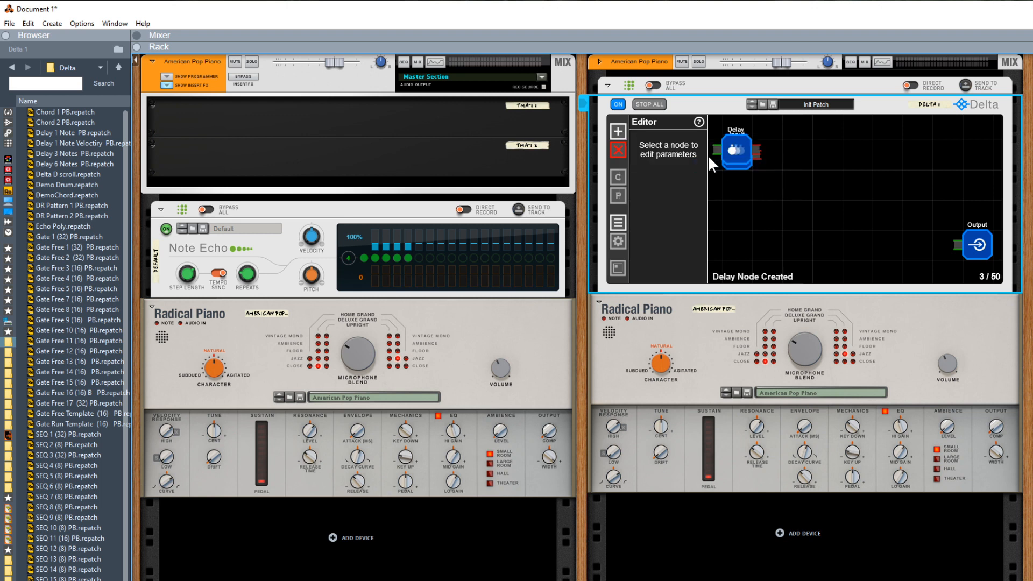
{"action": "left_click_drag", "start_coordinate": [735, 143], "coordinate": [778, 186]}
Step: Wire the Input node to the Delay node and the Delay node to the Output node
{"action": "left_click", "coordinate": [767, 169]}
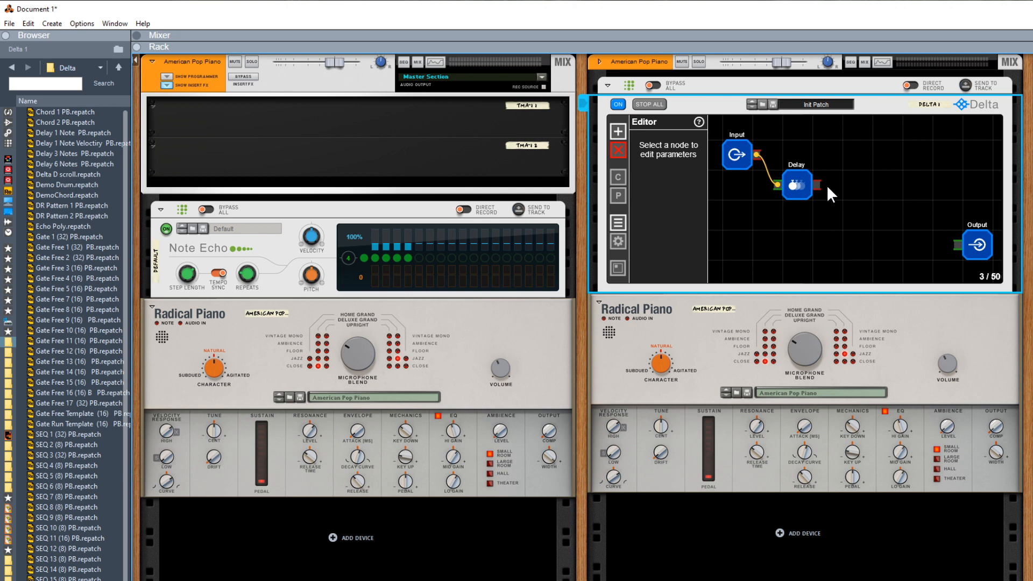
{"action": "left_click_drag", "start_coordinate": [817, 184], "coordinate": [958, 244]}
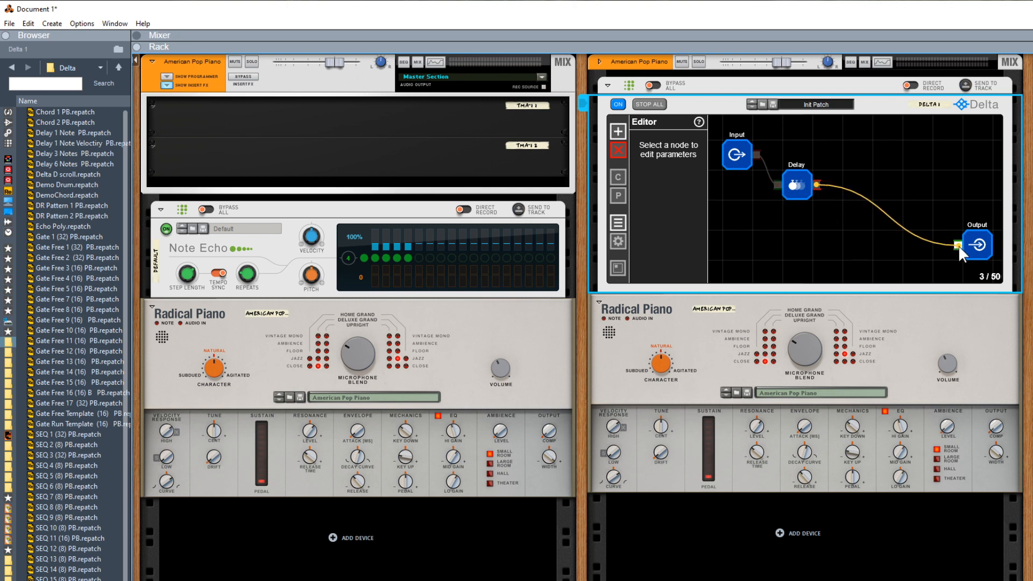
{"action": "left_click", "coordinate": [978, 247]}
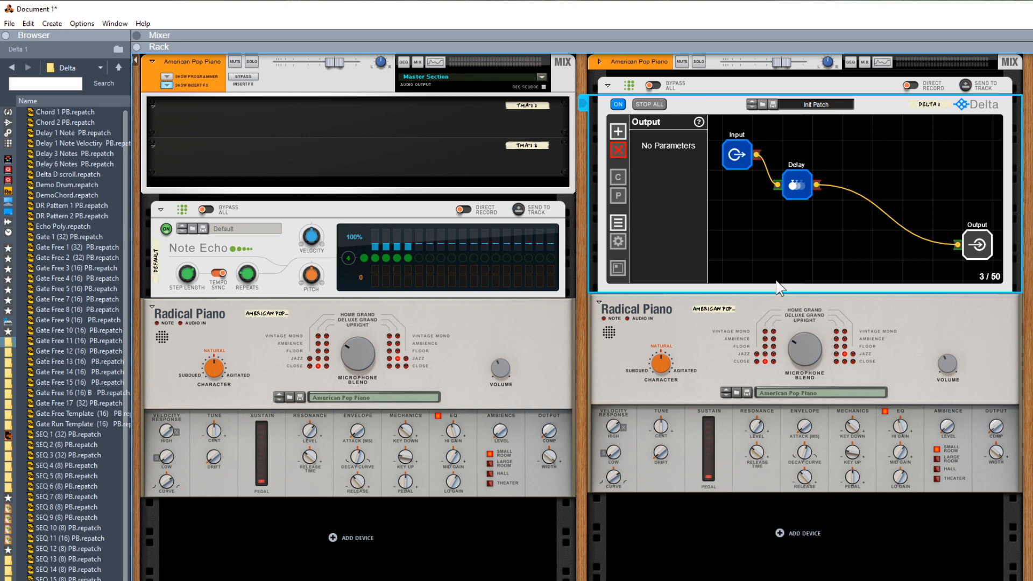
Step: Set Note Echo's Pitch to +2 and Velocity to 121%, and the Delay node's Transp. to +2 and Velocity to +10
{"action": "left_click", "coordinate": [795, 197]}
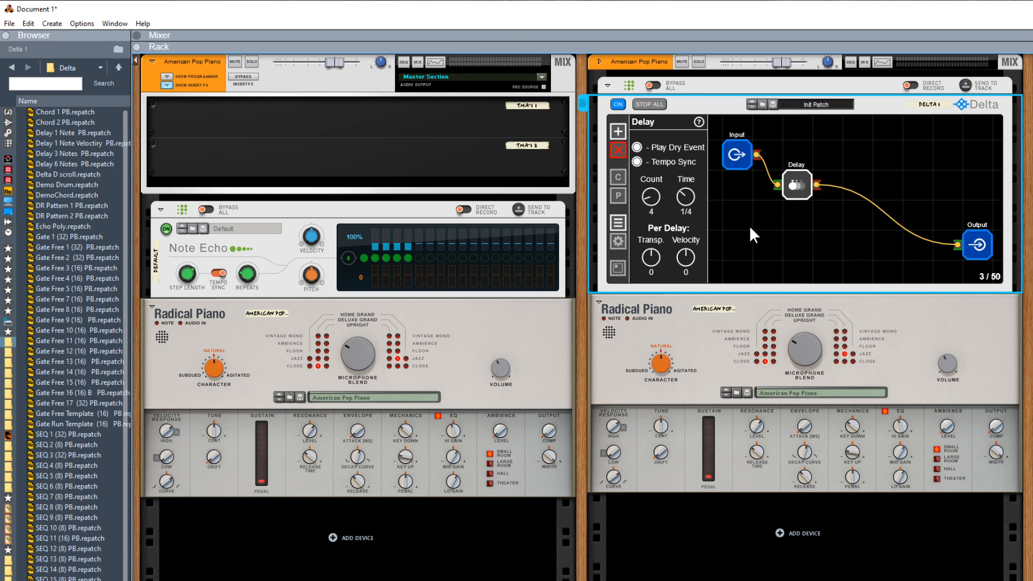
{"action": "left_click_drag", "start_coordinate": [313, 275], "coordinate": [402, 258]}
{"action": "left_click_drag", "start_coordinate": [650, 256], "coordinate": [650, 253]}
{"action": "left_click_drag", "start_coordinate": [319, 240], "coordinate": [320, 228]}
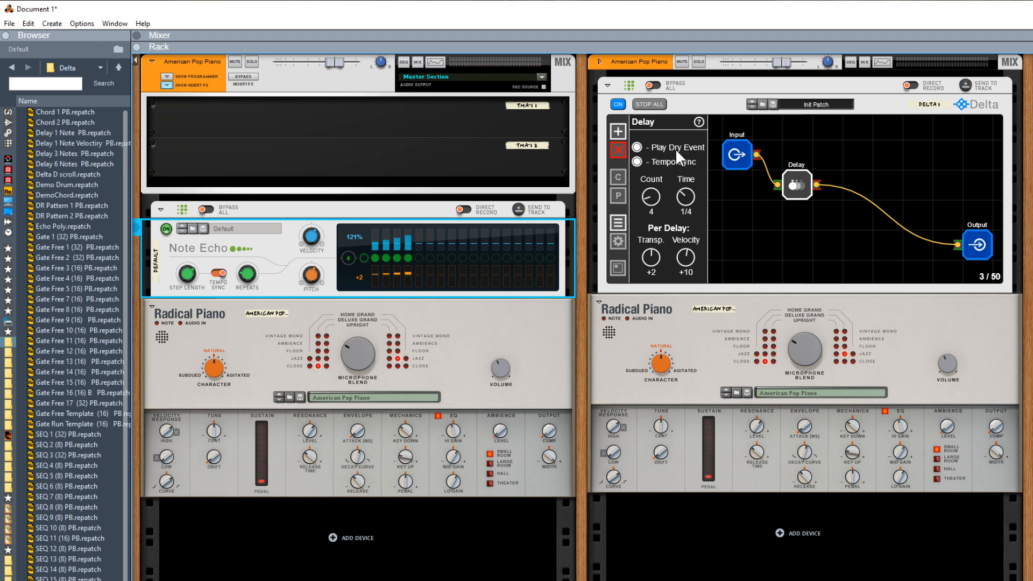
Step: Toggle the Delay node's Play Dry Event off and on, and in Note Echo enable the dry step and disable the third repeat
{"action": "left_click", "coordinate": [652, 159]}
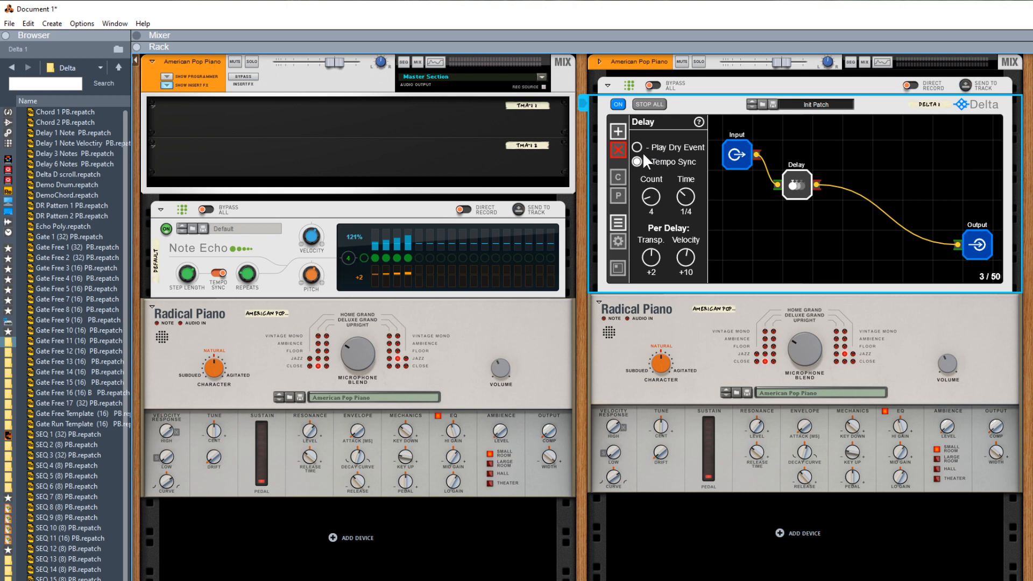
{"action": "left_click", "coordinate": [637, 147]}
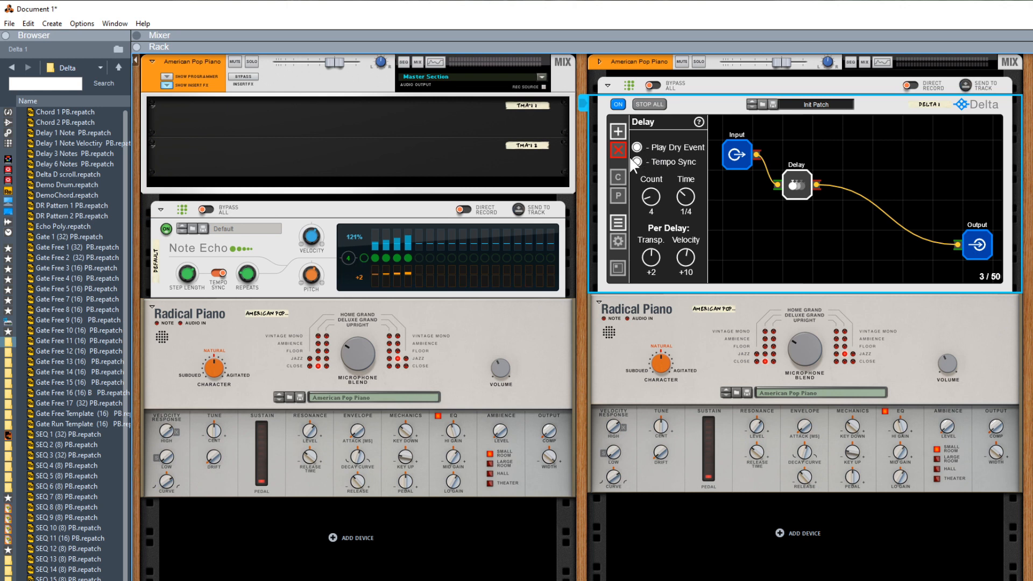
{"action": "left_click", "coordinate": [363, 257]}
{"action": "left_click", "coordinate": [397, 257]}
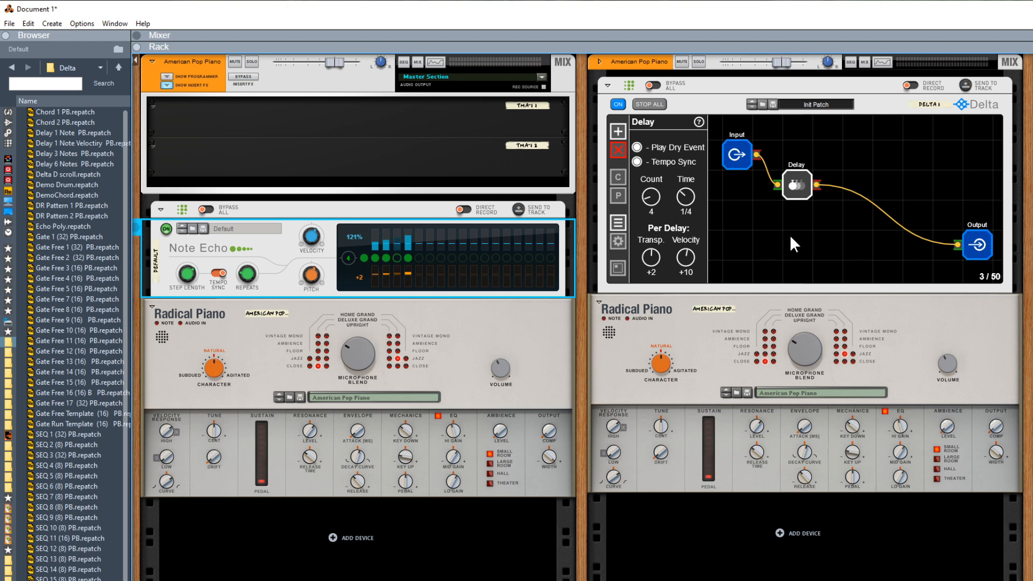
Step: Add a Sequential Switch flow node between Delay and Output, set its Steps to 8, and position it so all its outputs fit
{"action": "left_click", "coordinate": [619, 132]}
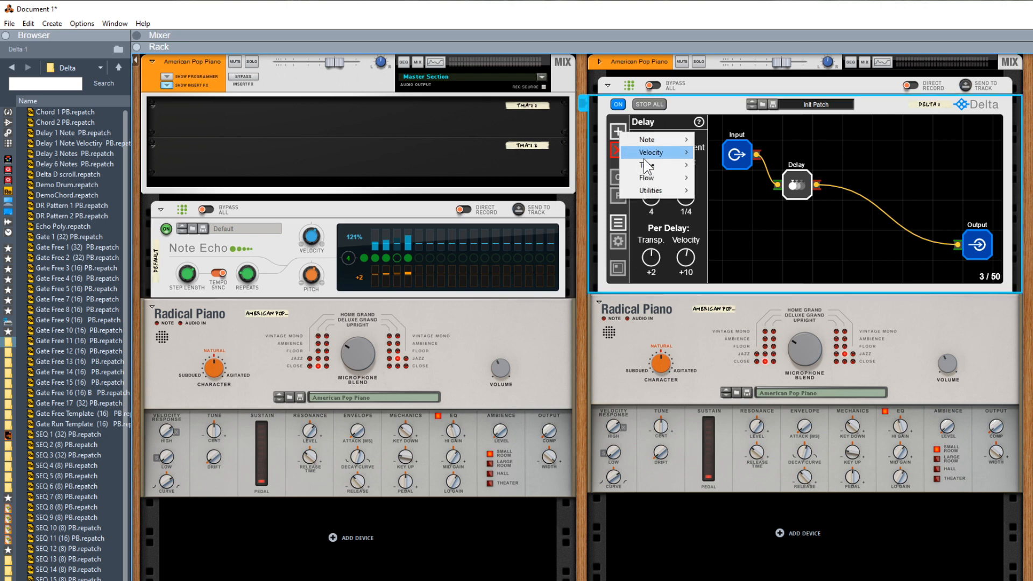
{"action": "mouse_move", "coordinate": [669, 183]}
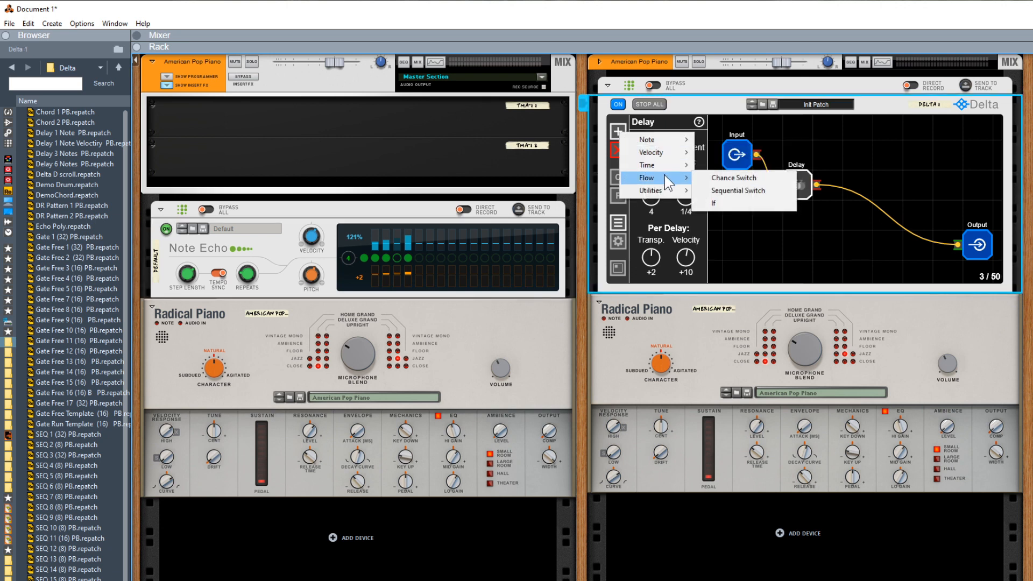
{"action": "left_click", "coordinate": [731, 191]}
{"action": "left_click_drag", "start_coordinate": [734, 154], "coordinate": [859, 173]}
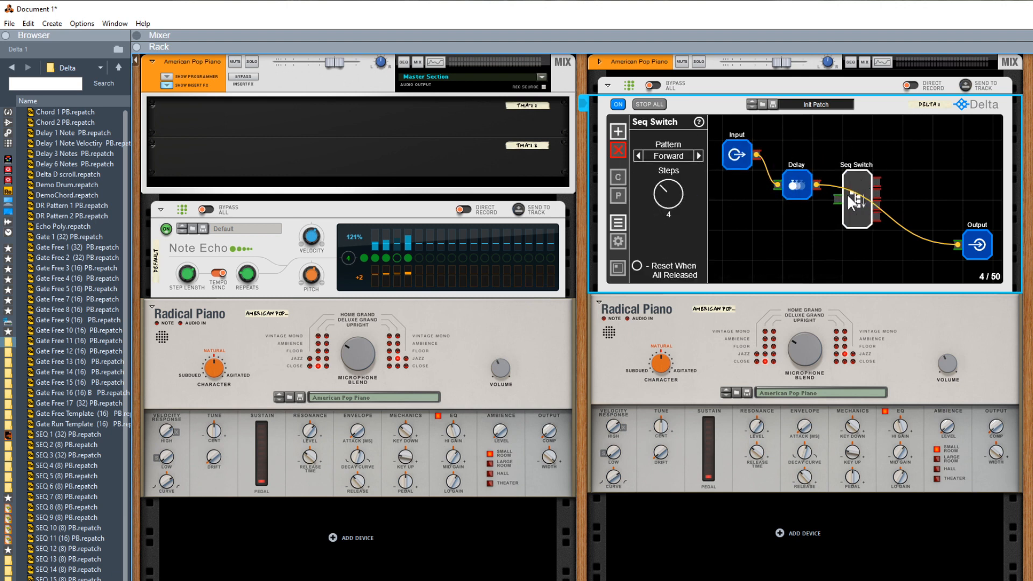
{"action": "left_click_drag", "start_coordinate": [666, 199], "coordinate": [669, 134]}
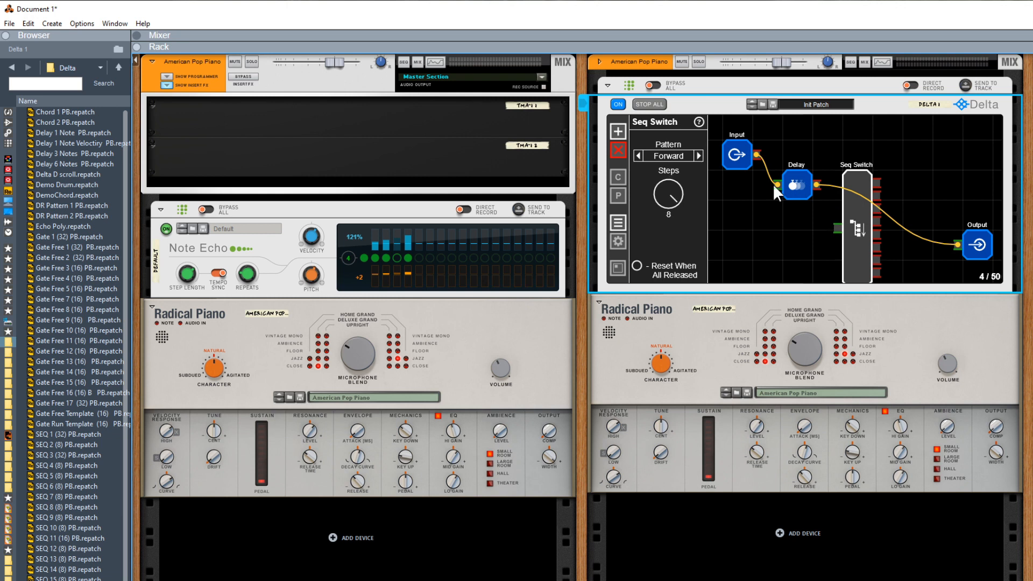
{"action": "left_click_drag", "start_coordinate": [865, 250], "coordinate": [860, 208]}
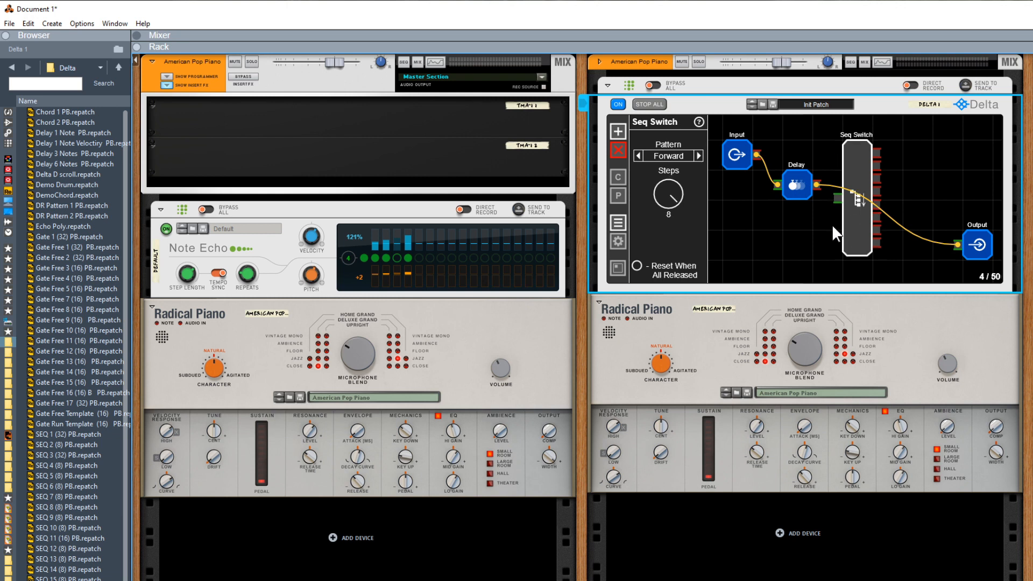
Step: Duplicate the Seq Switch just below and right of the original, select both switches, and delete the duplicate
{"action": "left_click_drag", "start_coordinate": [871, 213], "coordinate": [912, 238]}
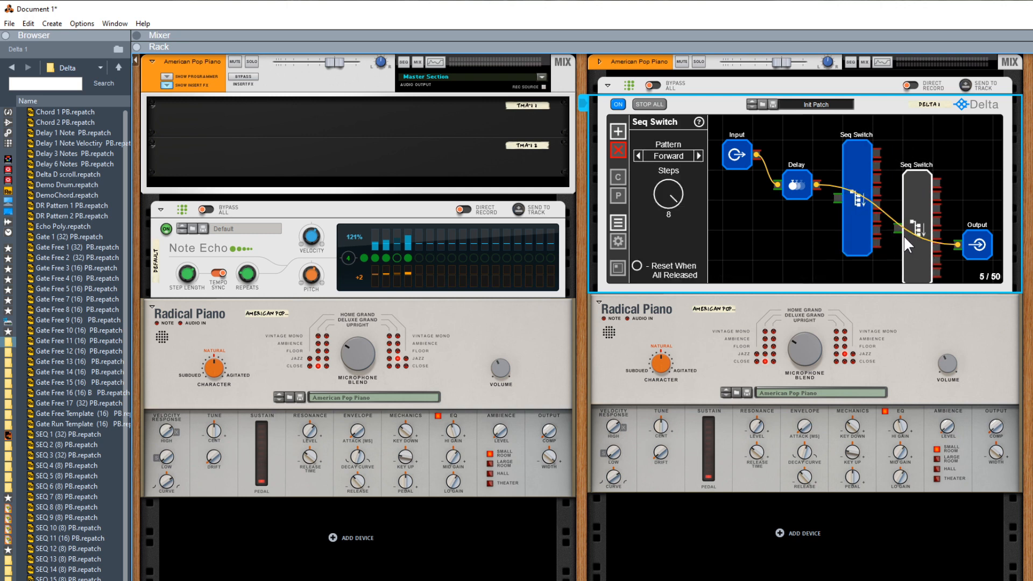
{"action": "left_click_drag", "start_coordinate": [860, 121], "coordinate": [922, 197]}
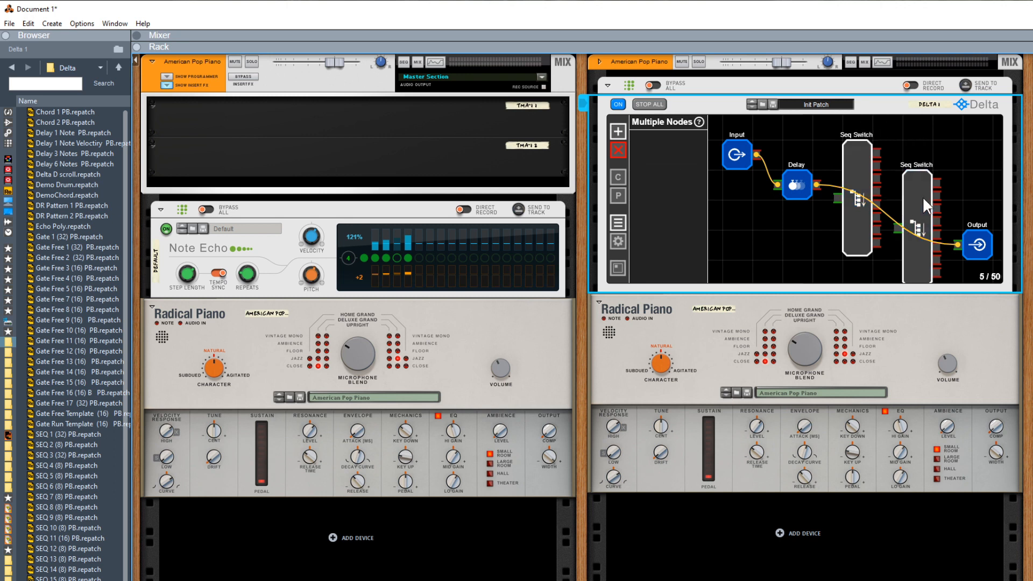
{"action": "left_click", "coordinate": [965, 157]}
{"action": "double_click", "coordinate": [914, 194]}
{"action": "left_click_drag", "start_coordinate": [868, 173], "coordinate": [896, 143]}
Step: Reroute the Delay node's cable from Output to the Seq Switch input and set the switch's Steps to 5
{"action": "left_click_drag", "start_coordinate": [957, 246], "coordinate": [851, 206]}
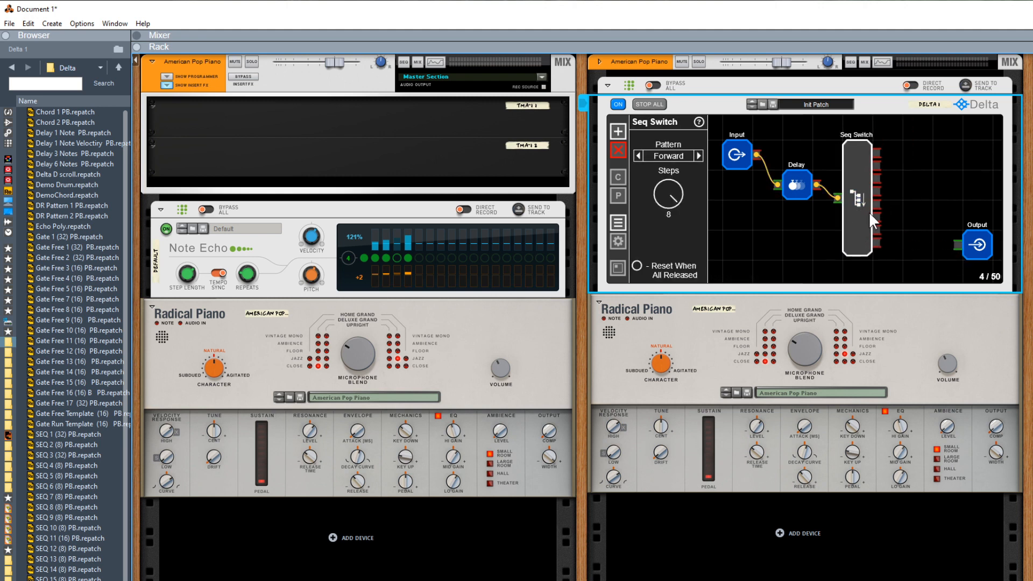
{"action": "left_click_drag", "start_coordinate": [665, 195], "coordinate": [675, 213]}
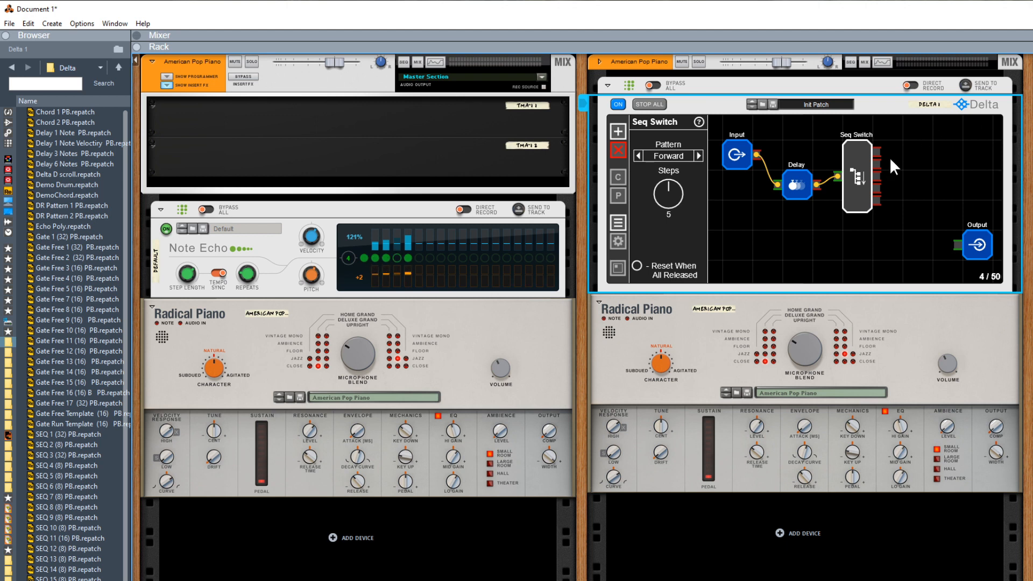
Step: Wire the Seq Switch's first, second, third and fifth outputs to the Output node, leaving the fourth unconnected
{"action": "left_click_drag", "start_coordinate": [878, 150], "coordinate": [958, 245]}
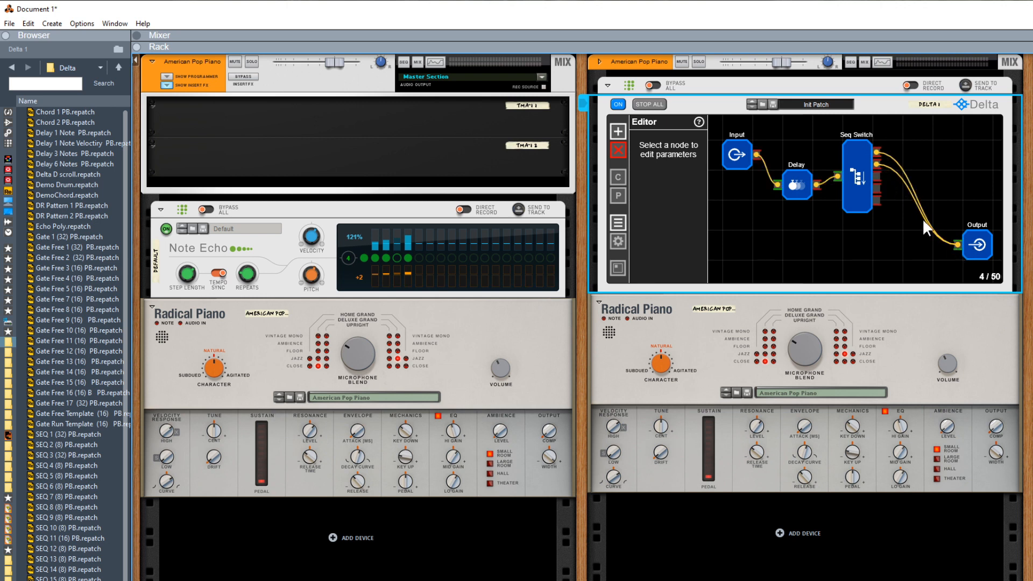
{"action": "left_click_drag", "start_coordinate": [877, 176], "coordinate": [958, 244]}
{"action": "left_click_drag", "start_coordinate": [879, 201], "coordinate": [959, 244]}
{"action": "left_click", "coordinate": [852, 169]}
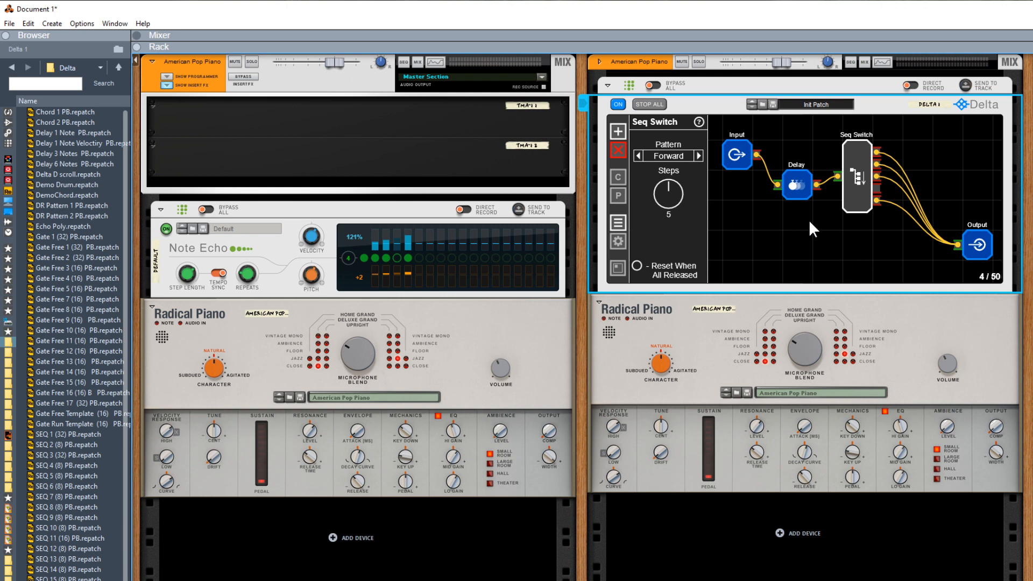
Step: Load the Echo Poly patch from the browser into the Delta player
{"action": "left_click", "coordinate": [120, 217]}
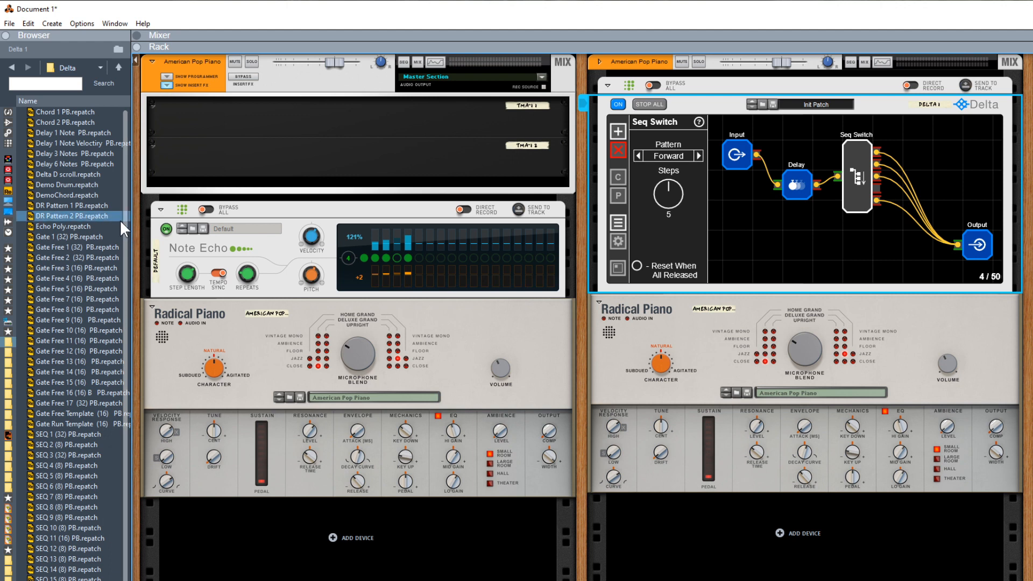
{"action": "left_click_drag", "start_coordinate": [95, 227], "coordinate": [796, 196]}
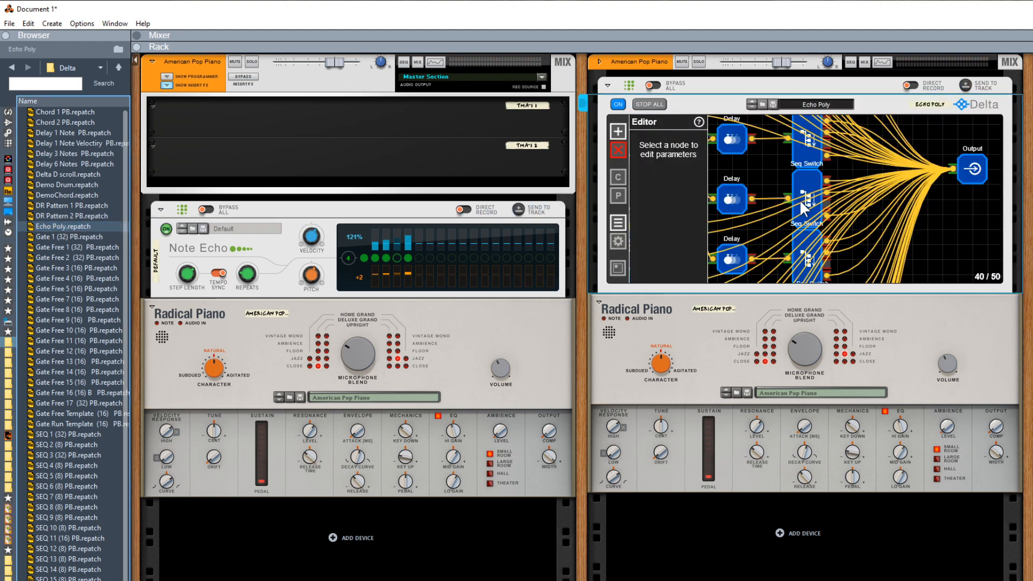
Step: Survey the Echo Poly node network by repositioning the viewport in the Mini Map, and undo the patch load
{"action": "left_click", "coordinate": [617, 269]}
{"action": "left_click_drag", "start_coordinate": [893, 224], "coordinate": [849, 187]}
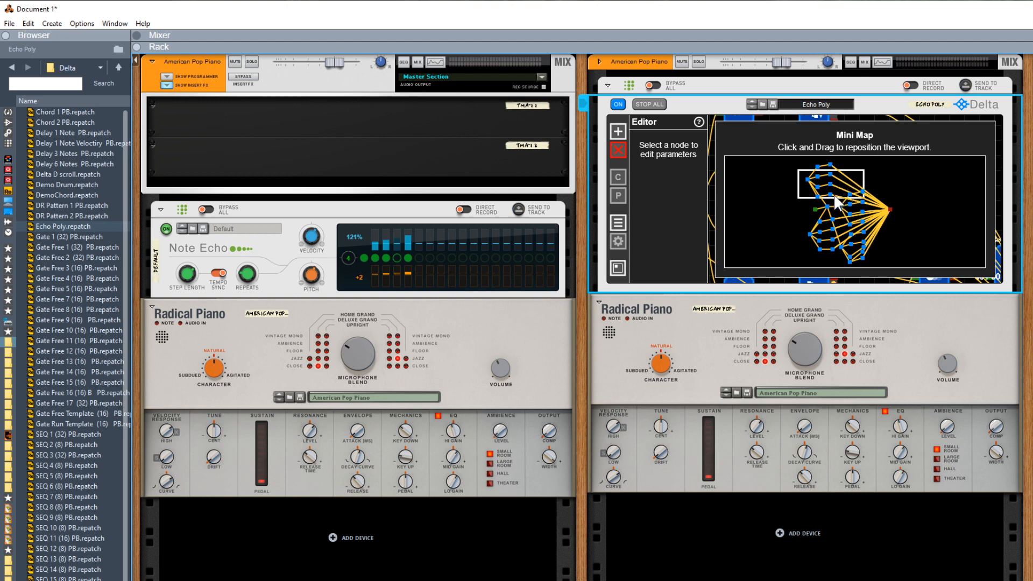
{"action": "left_click_drag", "start_coordinate": [848, 179], "coordinate": [890, 208]}
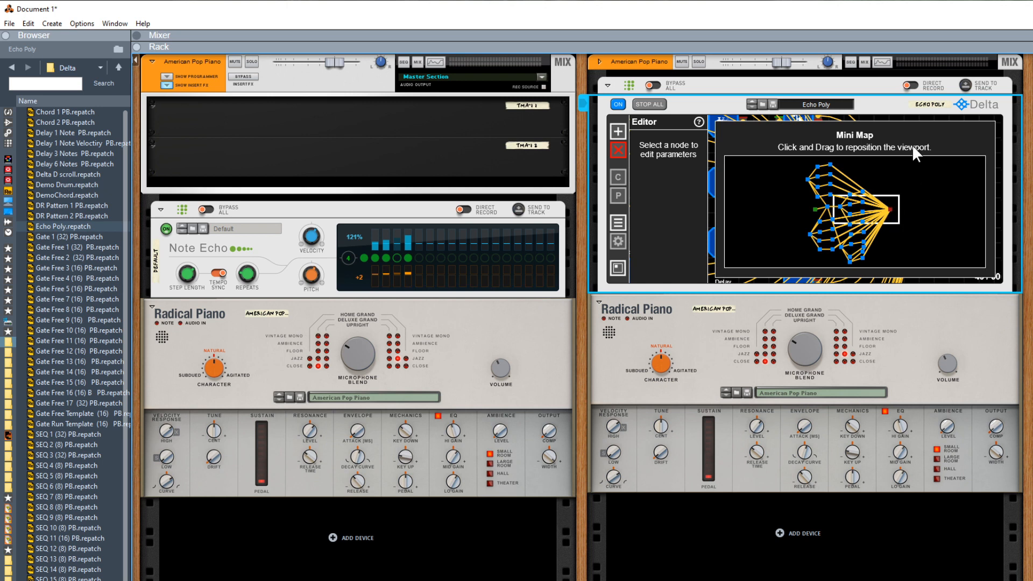
{"action": "left_click", "coordinate": [888, 128]}
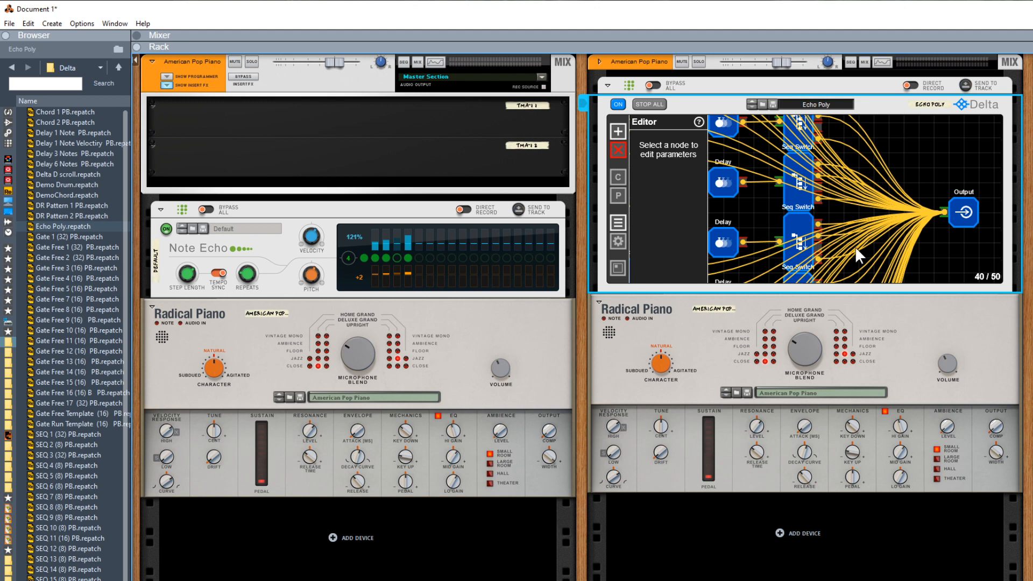
{"action": "double_click", "coordinate": [826, 212]}
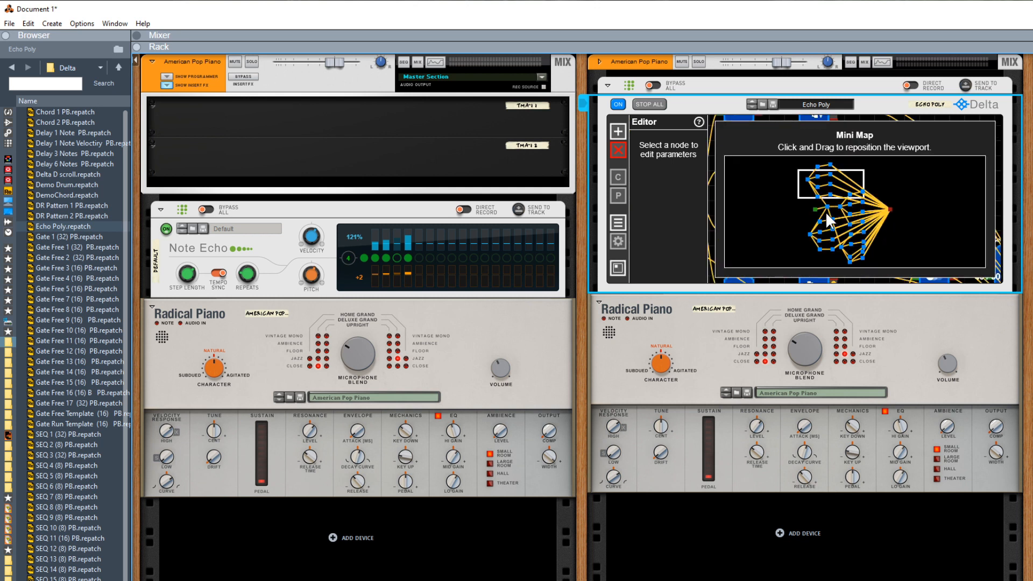
{"action": "key", "text": "ctrl+z"}
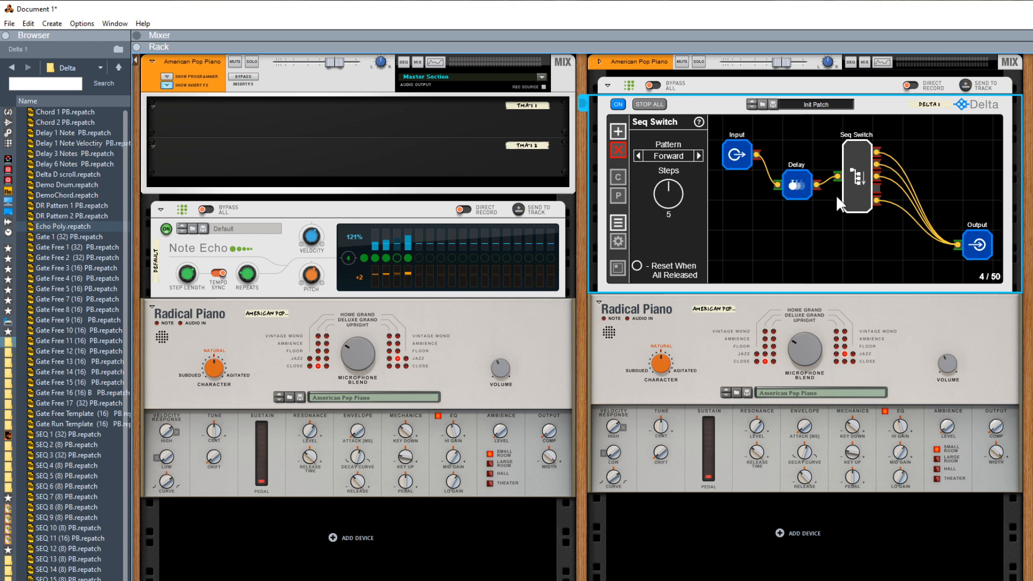
Step: Review the parameters of the Delay node and the Seq Switch node
{"action": "left_click", "coordinate": [902, 153]}
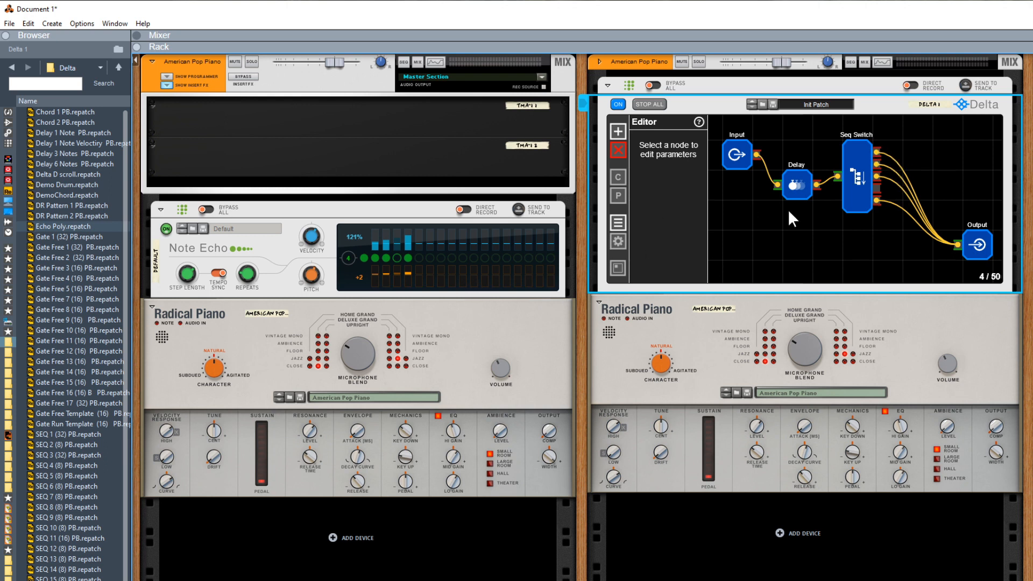
{"action": "left_click", "coordinate": [801, 186]}
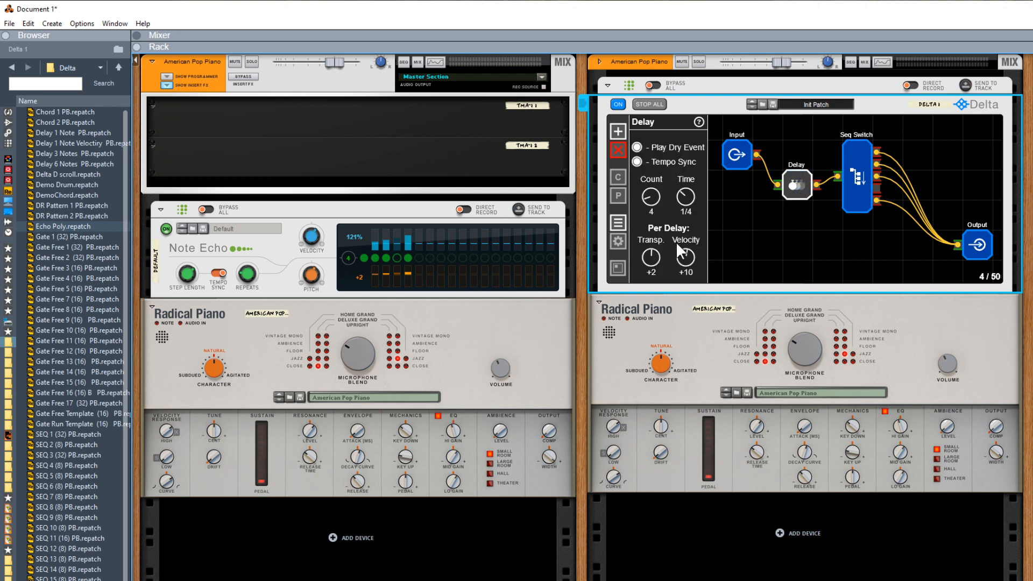
{"action": "left_click", "coordinate": [851, 188]}
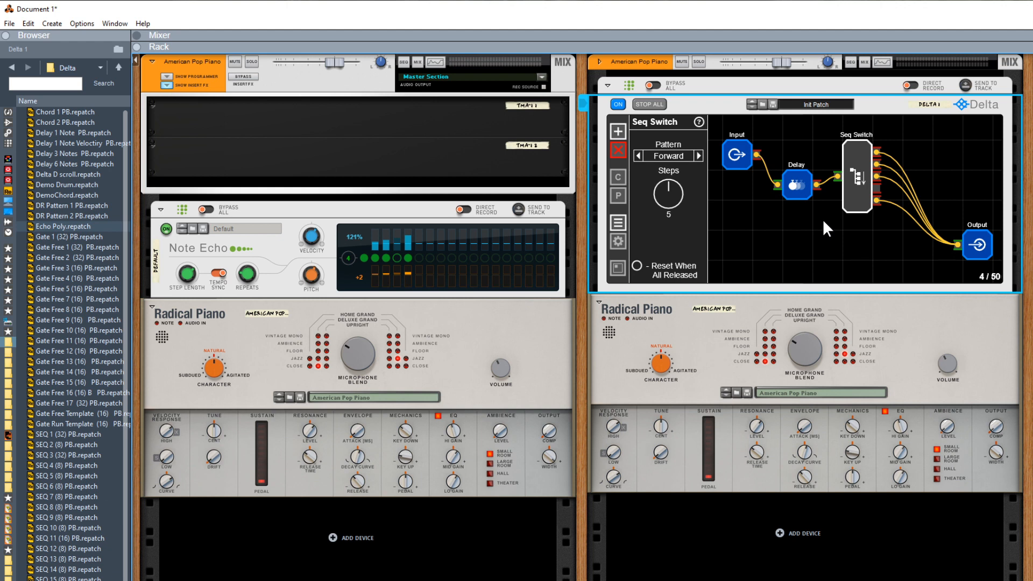
Step: Move the Input node farther left, level with the Delay node, and select the Delay node
{"action": "left_click_drag", "start_coordinate": [740, 157], "coordinate": [713, 178]}
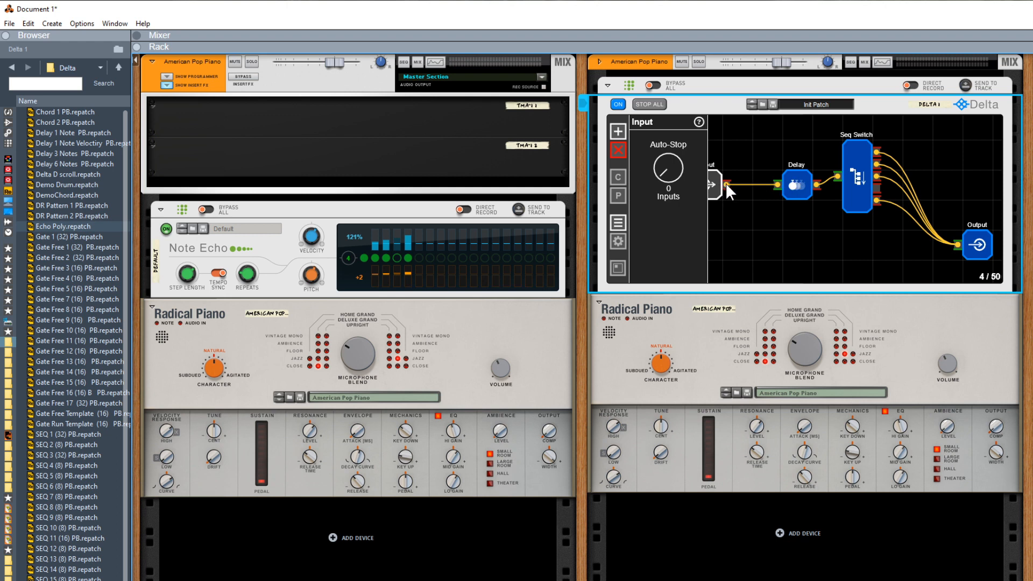
{"action": "left_click", "coordinate": [798, 182]}
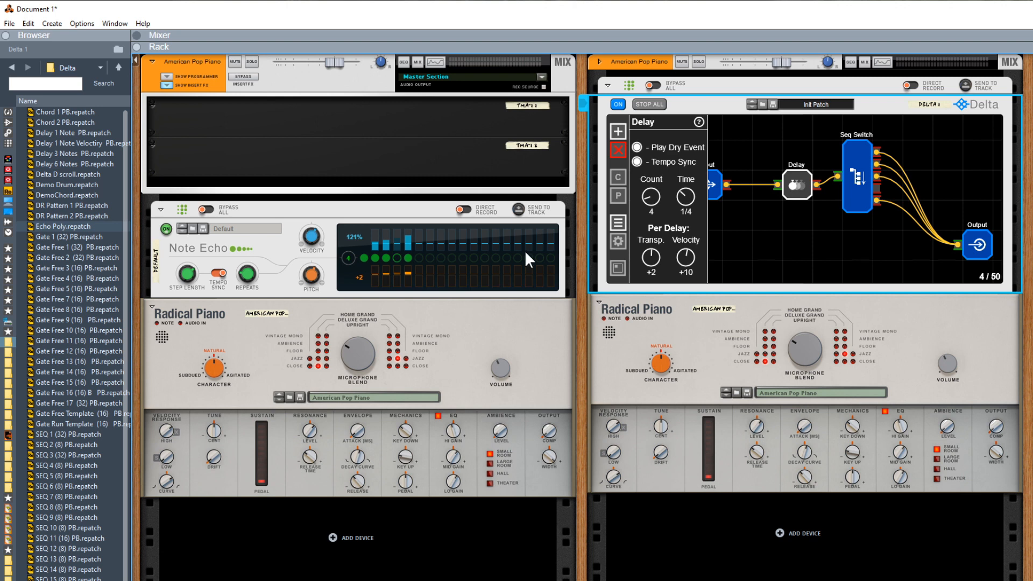
Step: Set the Input node's Auto-Stop to 1 and the Delay node's Count to Manual Stop
{"action": "left_click_drag", "start_coordinate": [662, 173], "coordinate": [662, 161]}
{"action": "left_click_drag", "start_coordinate": [649, 195], "coordinate": [651, 183]}
{"action": "left_click", "coordinate": [715, 186]}
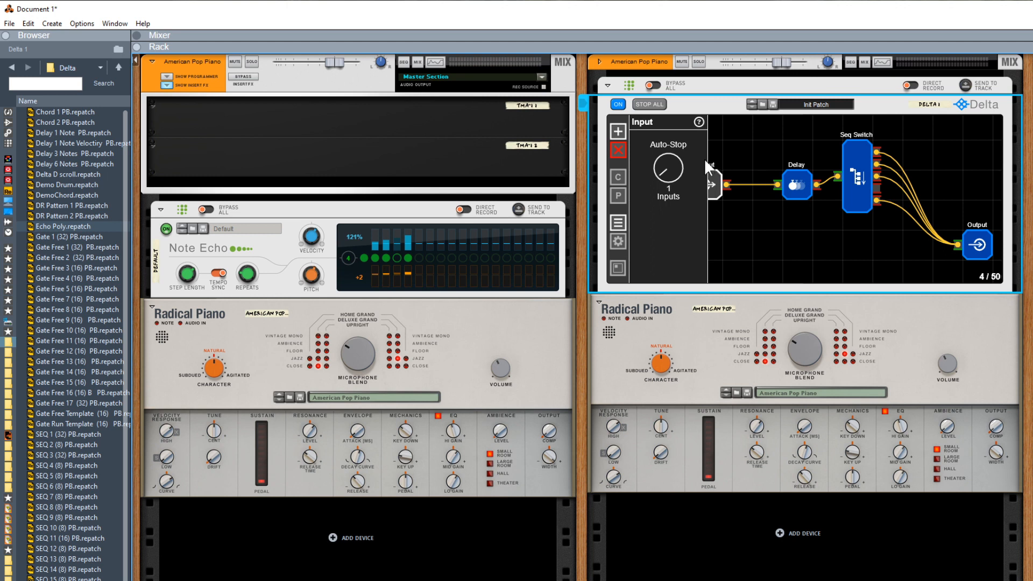
Step: Compare the Input node's Auto-Stop setting with the Delay node's Manual Stop count
{"action": "mouse_move", "coordinate": [674, 161]}
{"action": "left_mouse_down"}
{"action": "mouse_move", "coordinate": [691, 57]}
{"action": "mouse_move", "coordinate": [680, 144]}
{"action": "left_mouse_up"}
{"action": "left_click", "coordinate": [800, 185]}
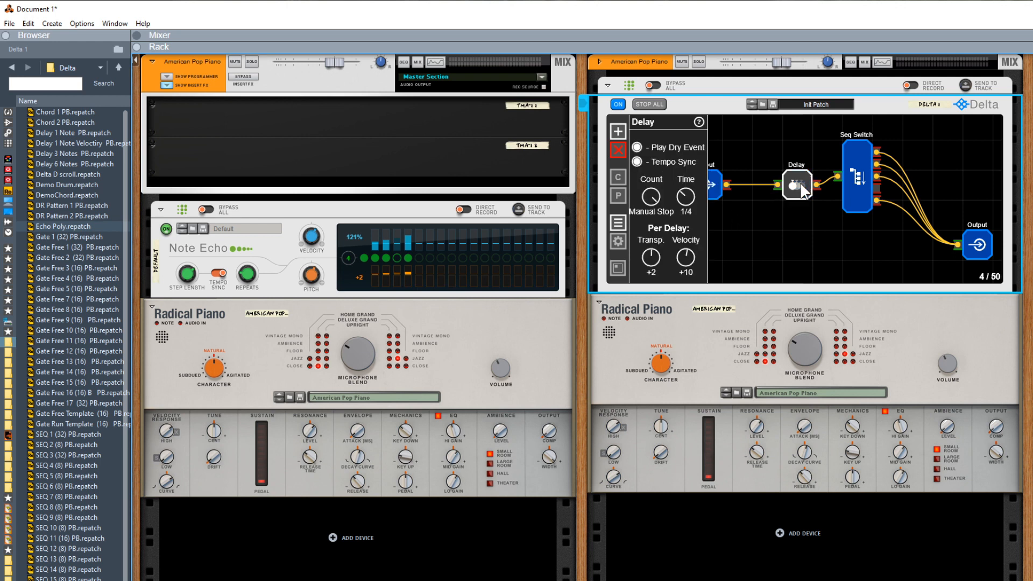
{"action": "left_click", "coordinate": [713, 182]}
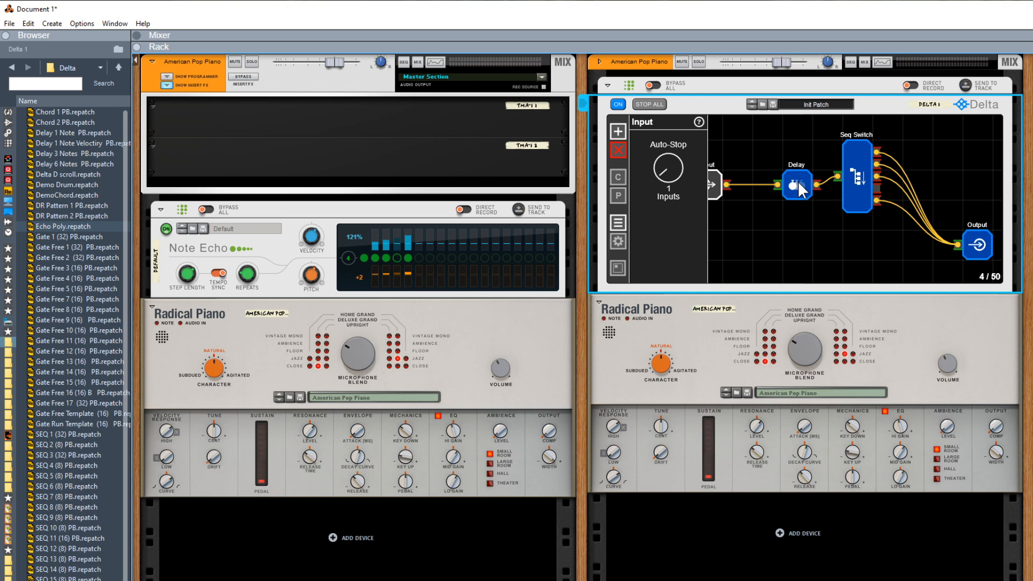
{"action": "left_click", "coordinate": [799, 183]}
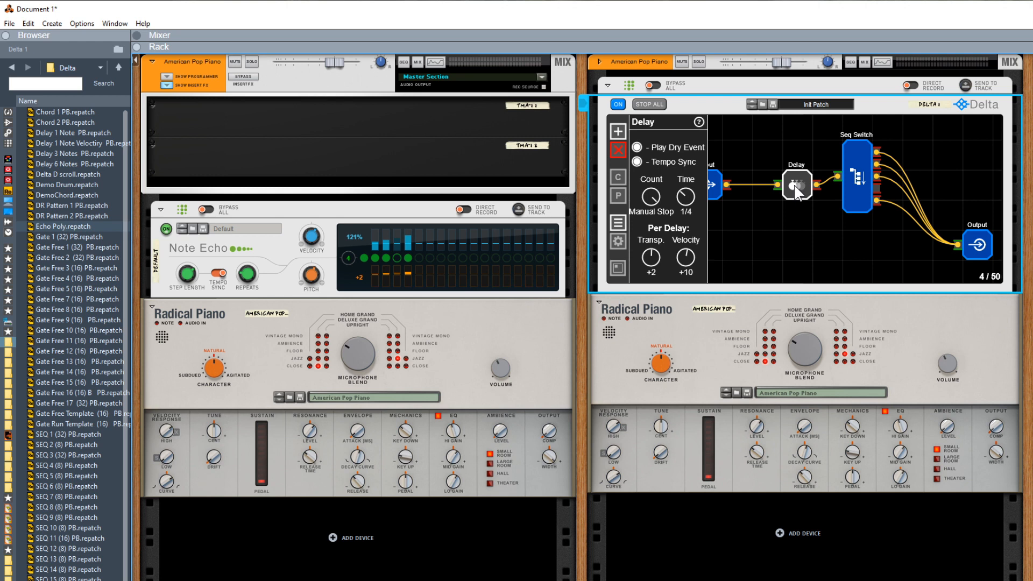
Step: Disconnect the Input node from the Delay, add an If flow node, and place it below and between them
{"action": "left_click", "coordinate": [714, 190]}
{"action": "left_click_drag", "start_coordinate": [725, 183], "coordinate": [767, 208]}
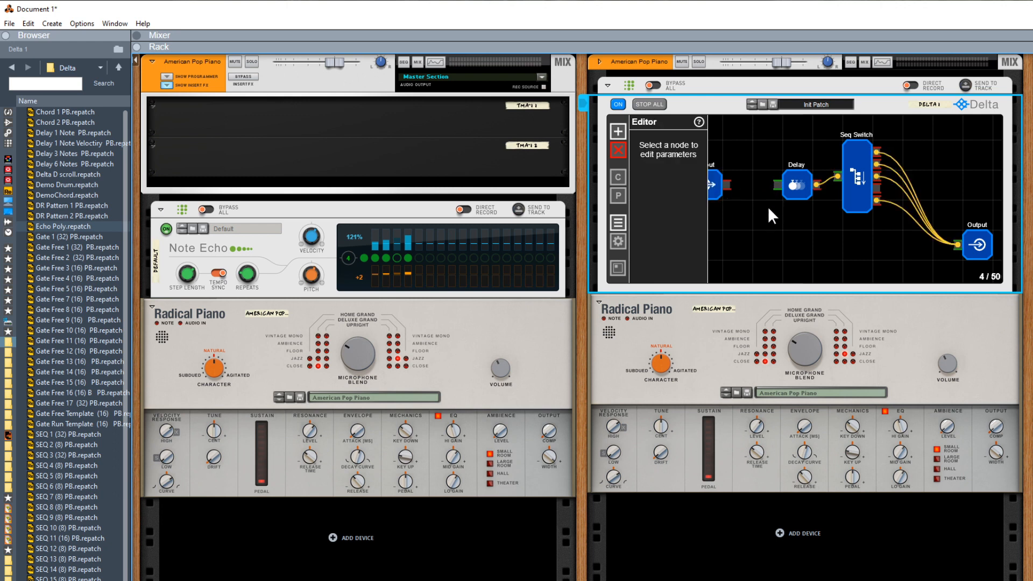
{"action": "left_click", "coordinate": [619, 131]}
{"action": "mouse_move", "coordinate": [667, 163]}
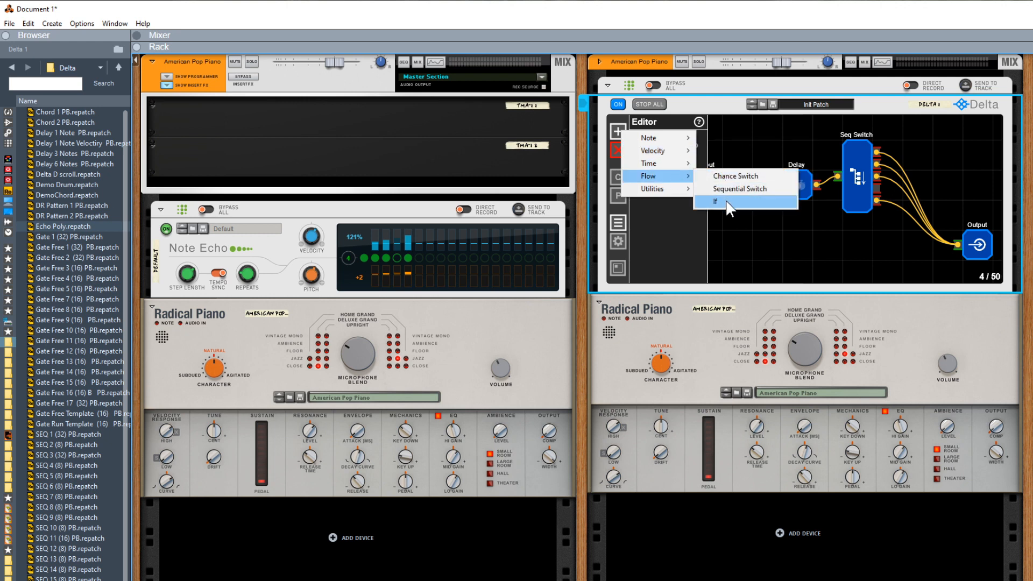
{"action": "left_click", "coordinate": [724, 202]}
{"action": "left_click_drag", "start_coordinate": [739, 143], "coordinate": [738, 207]}
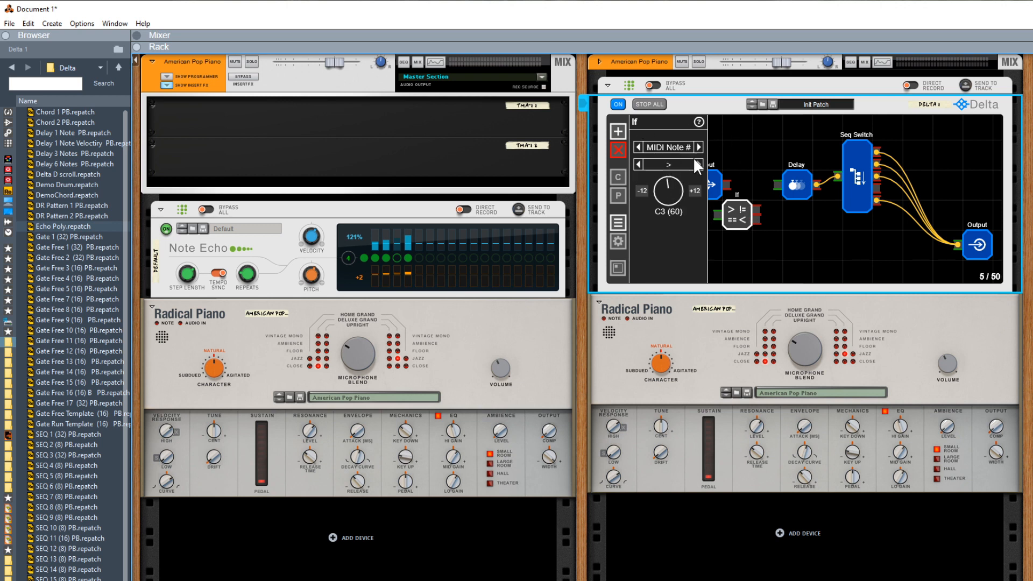
Step: Cycle through the If node's condition types and set it to MIDI Note # > C1 (36)
{"action": "left_click", "coordinate": [699, 145]}
{"action": "left_click", "coordinate": [699, 145]}
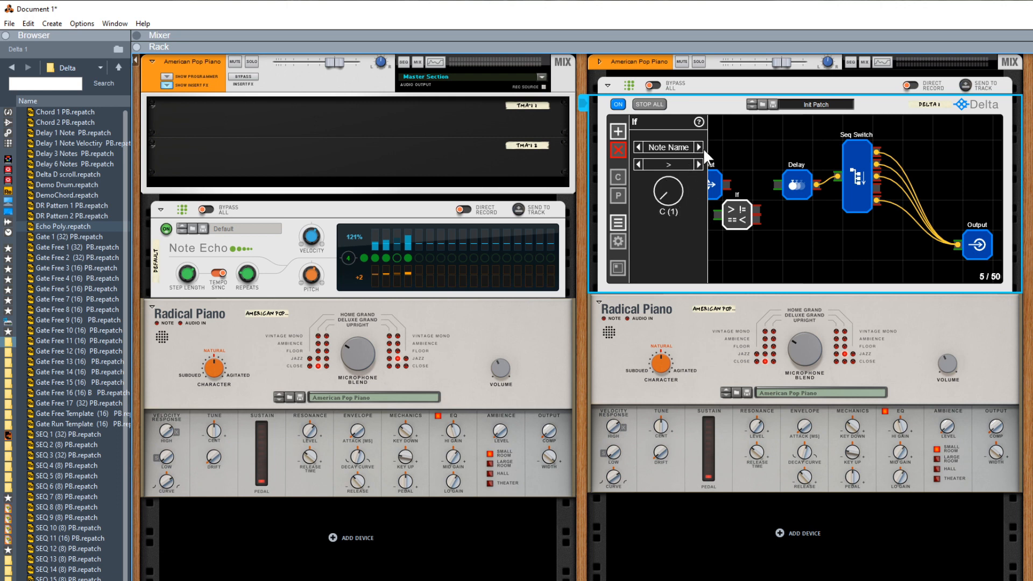
{"action": "left_click", "coordinate": [700, 145]}
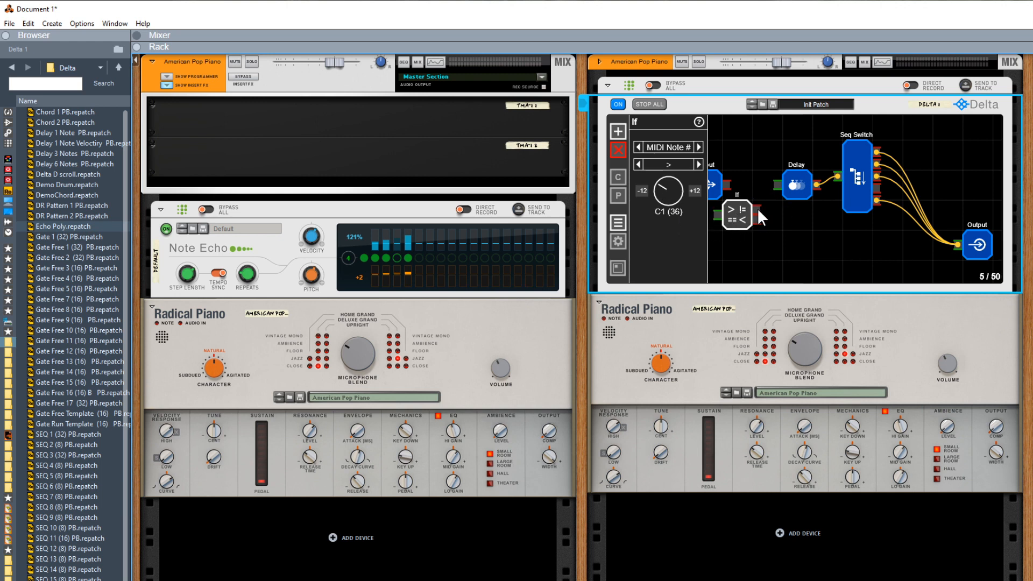
Step: Insert the If node inline between the Input and Delay nodes, wire it through its upper output, and shift the Delay and Seq Switch over
{"action": "left_click_drag", "start_coordinate": [757, 209], "coordinate": [774, 185]}
{"action": "left_click_drag", "start_coordinate": [735, 214], "coordinate": [884, 189]}
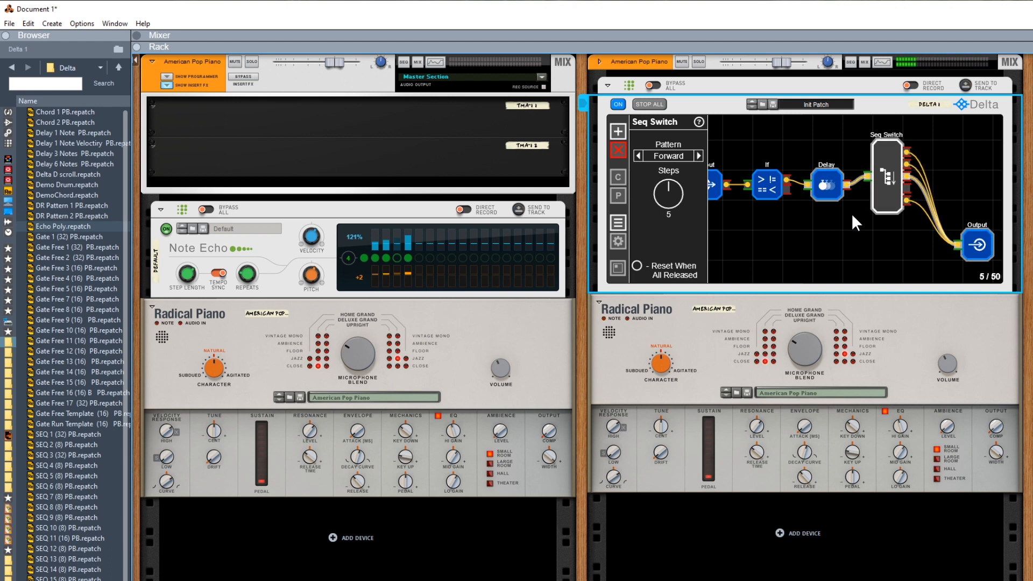
Step: Review the settings of the Delay, If and Input nodes to follow how they handle incoming notes
{"action": "left_click", "coordinate": [827, 182]}
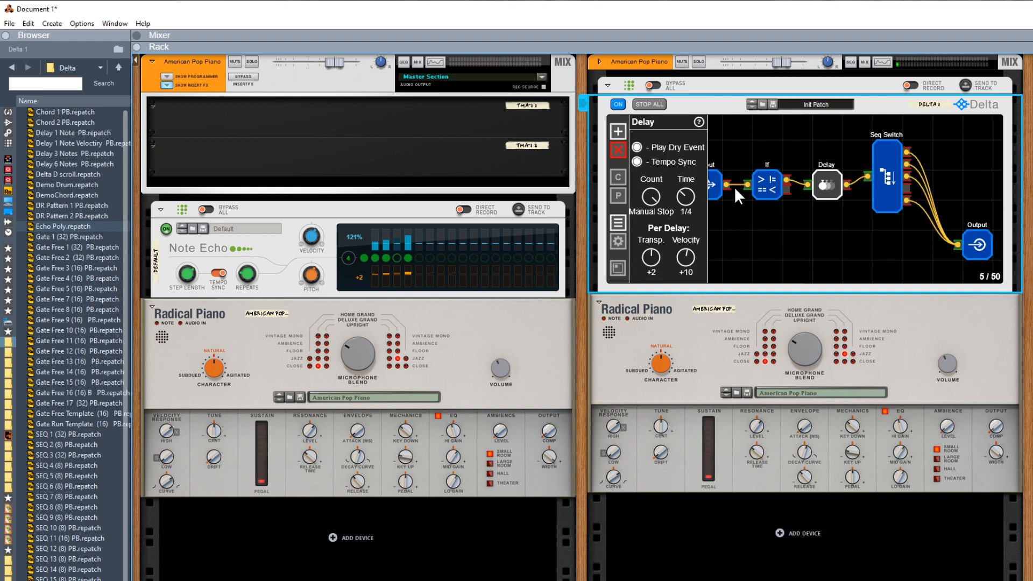
{"action": "left_click", "coordinate": [768, 185]}
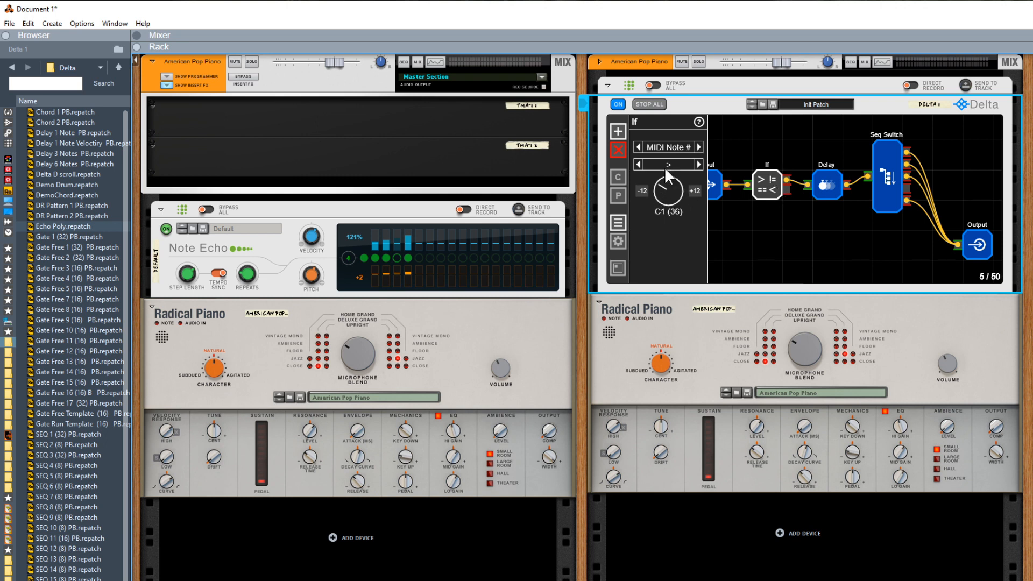
{"action": "left_click", "coordinate": [786, 186]}
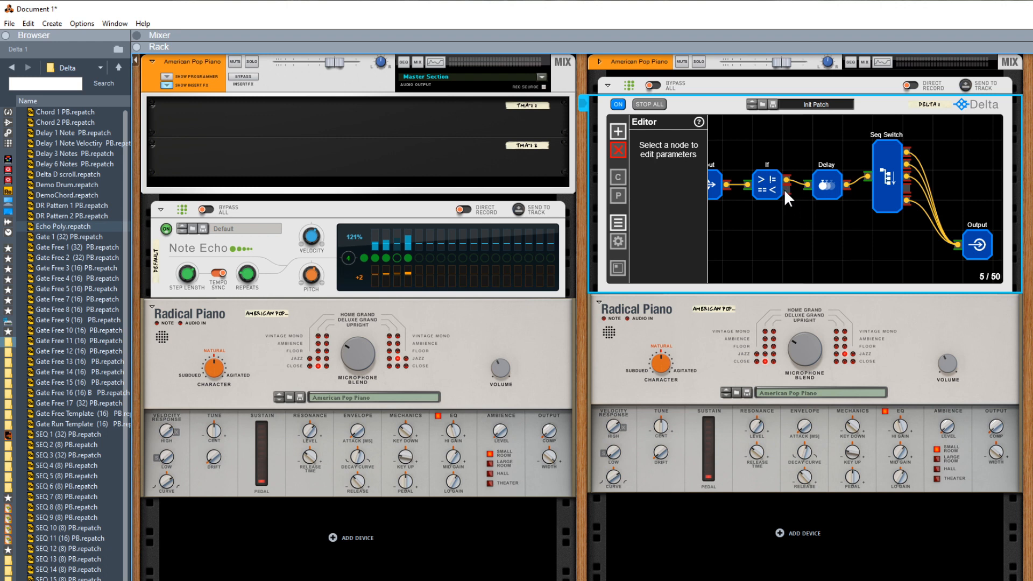
{"action": "left_click", "coordinate": [716, 184]}
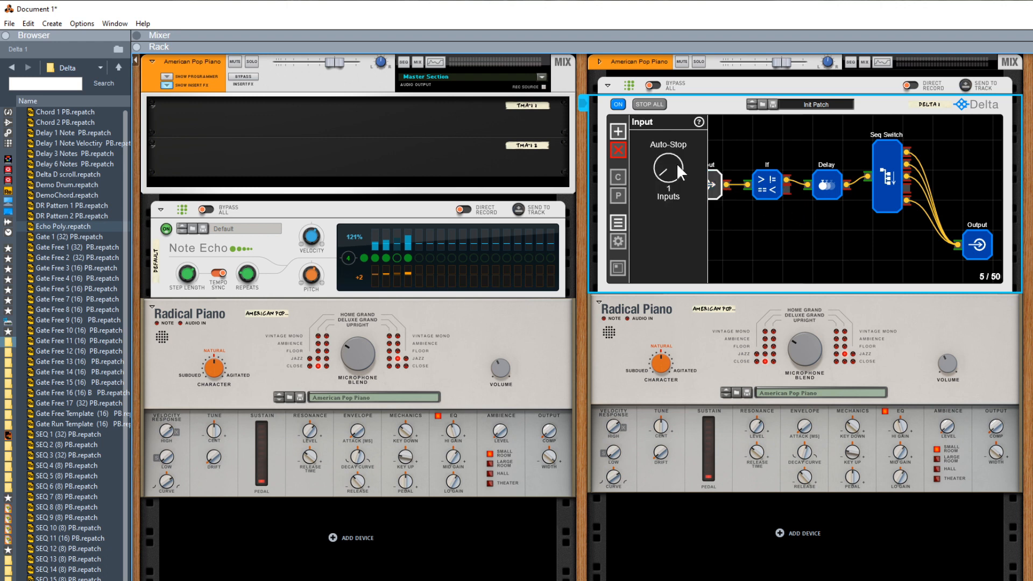
{"action": "left_click", "coordinate": [827, 188]}
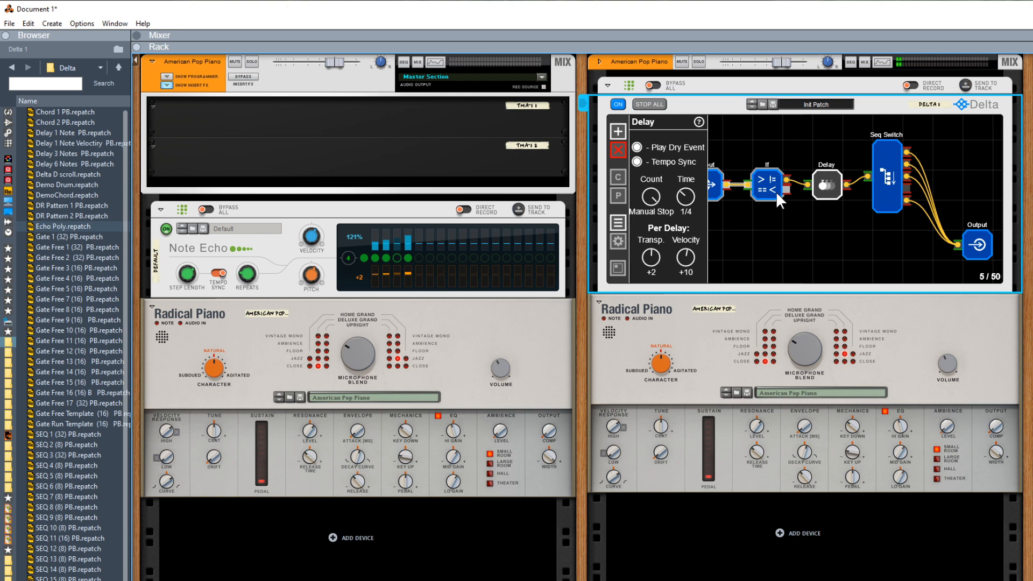
Step: Try routing the If node's lower output directly to the Output node, then remove that connection
{"action": "left_click_drag", "start_coordinate": [787, 189], "coordinate": [958, 246]}
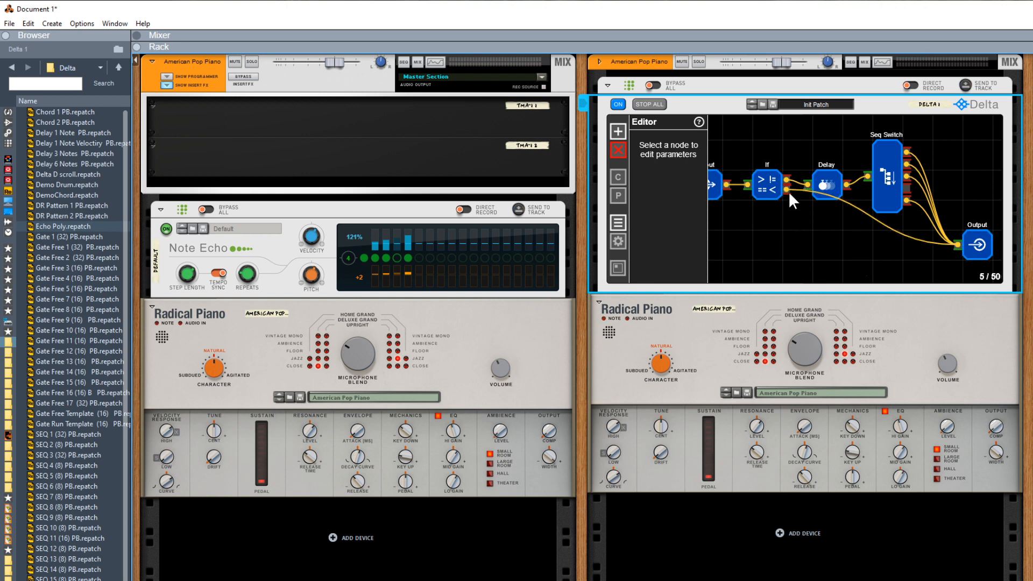
{"action": "left_click_drag", "start_coordinate": [787, 187], "coordinate": [816, 237]}
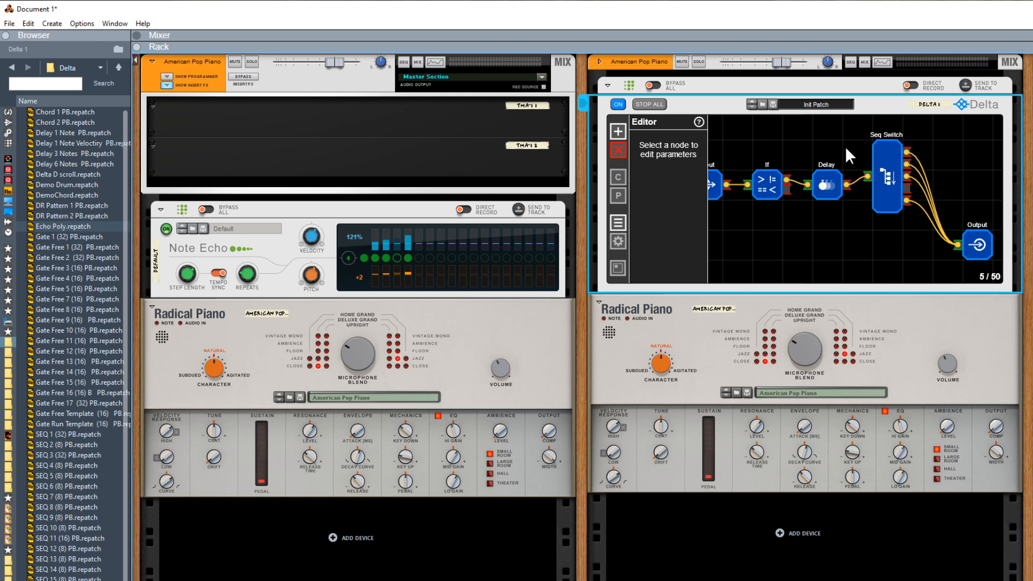
Step: Reset the Delay node's Per Delay Transp. and Velocity values to 0
{"action": "left_click", "coordinate": [768, 191]}
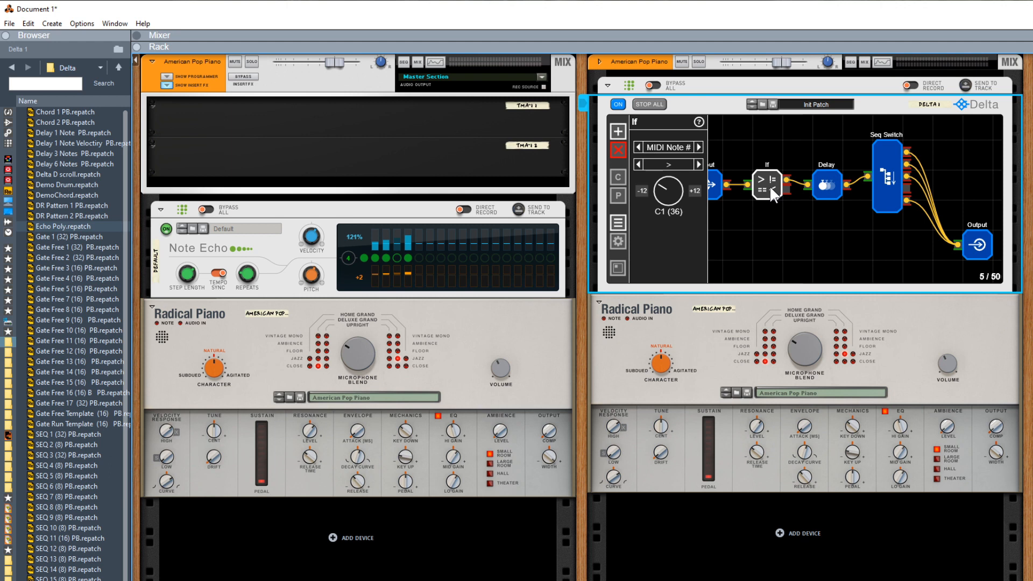
{"action": "left_click", "coordinate": [831, 183]}
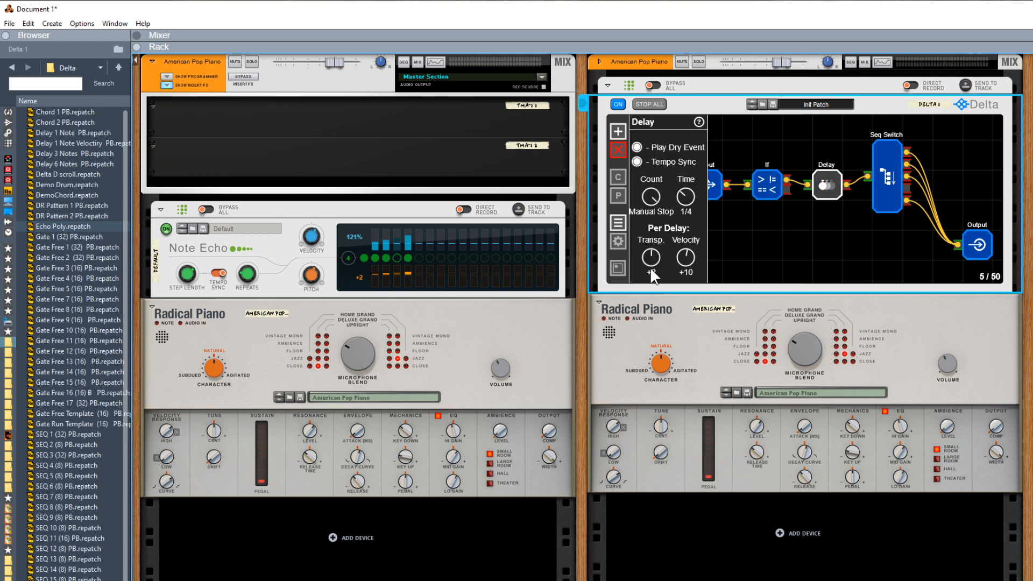
{"action": "left_click", "coordinate": [691, 258], "text": "ctrl"}
Step: Add a Transpose note node and place it beside the Seq Switch, above the Output node
{"action": "left_click", "coordinate": [618, 132]}
{"action": "mouse_move", "coordinate": [650, 141]}
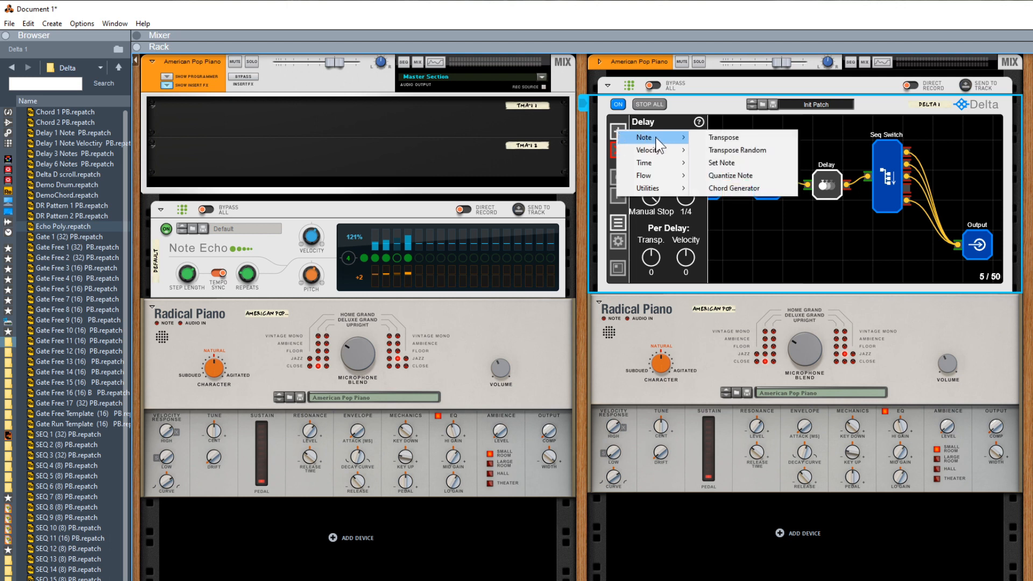
{"action": "left_click", "coordinate": [724, 138]}
{"action": "left_click_drag", "start_coordinate": [731, 146], "coordinate": [961, 173]}
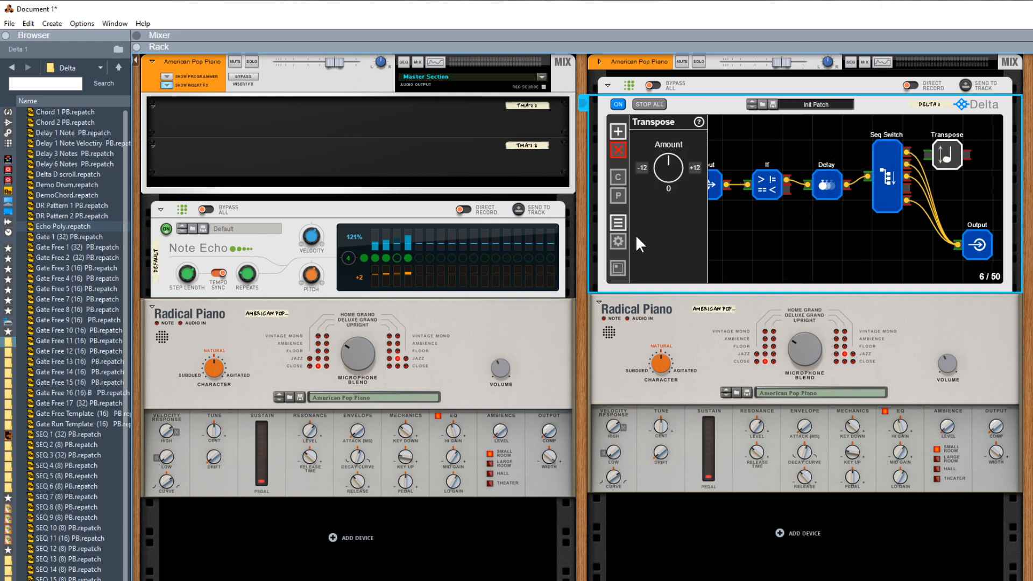
Step: Turn off Snap To Grid and set the Grid Scale to 1/2x
{"action": "left_click", "coordinate": [618, 242]}
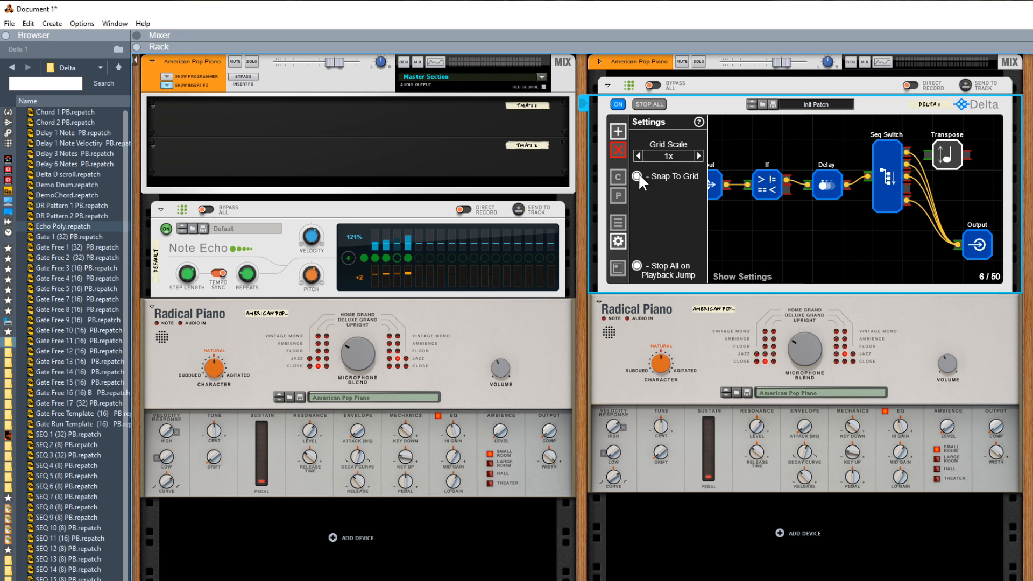
{"action": "left_click", "coordinate": [638, 156]}
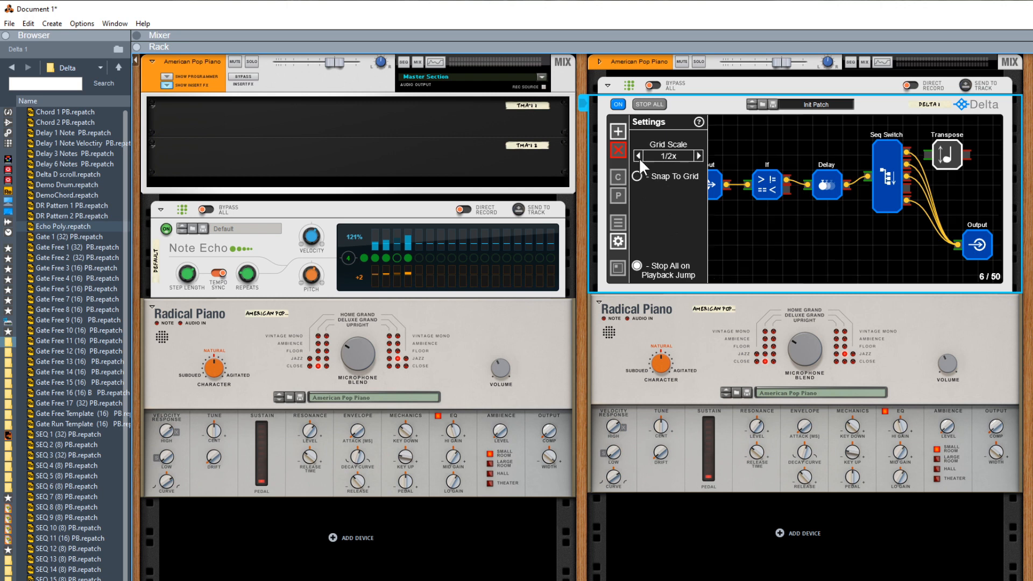
Step: Reposition the Transpose node slightly closer to the Output node and adjust its transposition Amount
{"action": "left_click", "coordinate": [953, 156]}
{"action": "left_click_drag", "start_coordinate": [953, 156], "coordinate": [955, 172]}
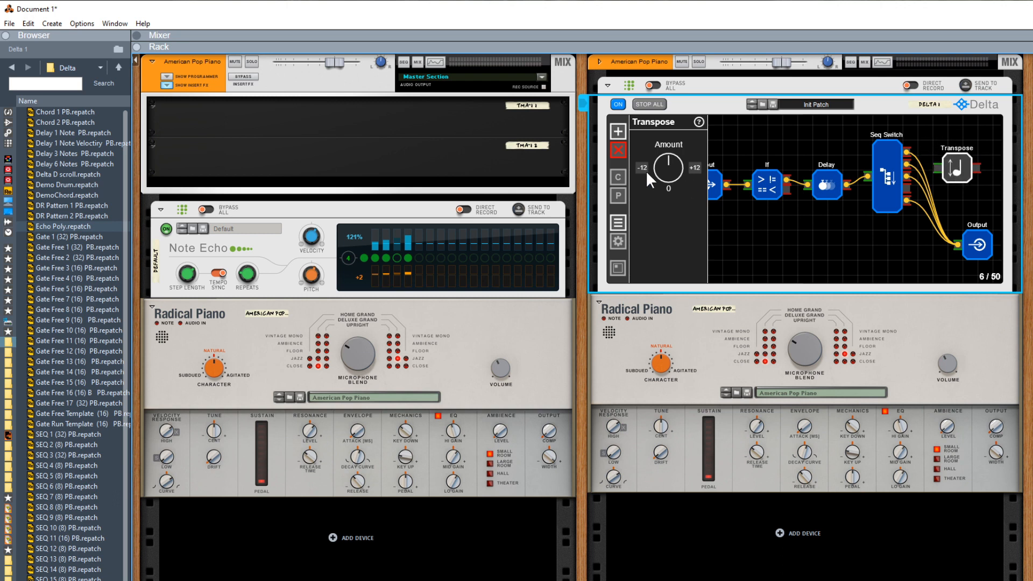
{"action": "left_click_drag", "start_coordinate": [680, 152], "coordinate": [680, 203]}
{"action": "left_click_drag", "start_coordinate": [680, 140], "coordinate": [680, 137]}
Step: Set the Seq Switch to 8 steps and raise the node so its input lines up with the Delay node
{"action": "left_click", "coordinate": [887, 179]}
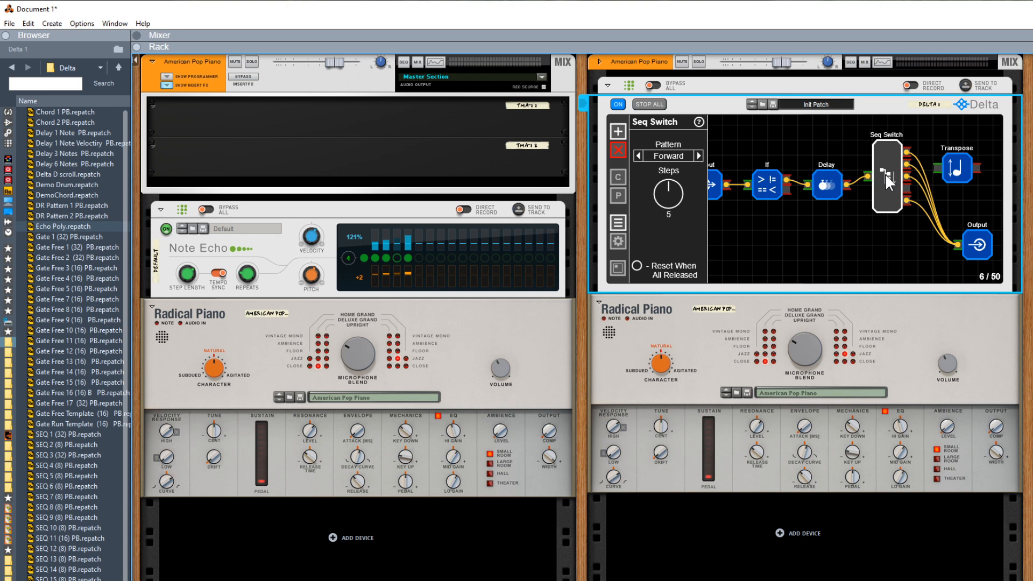
{"action": "left_click_drag", "start_coordinate": [667, 195], "coordinate": [667, 165]}
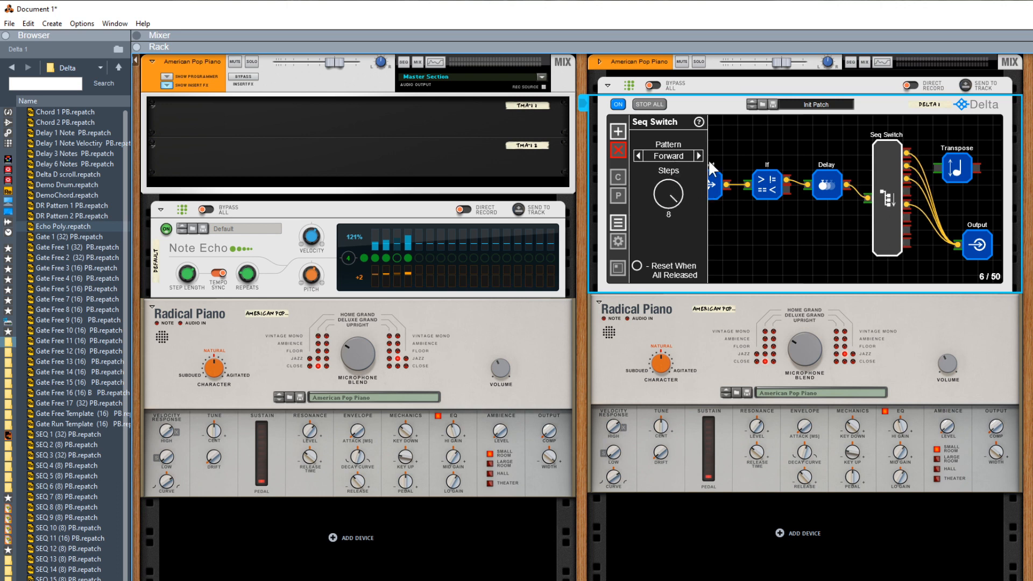
{"action": "left_click_drag", "start_coordinate": [886, 219], "coordinate": [886, 207]}
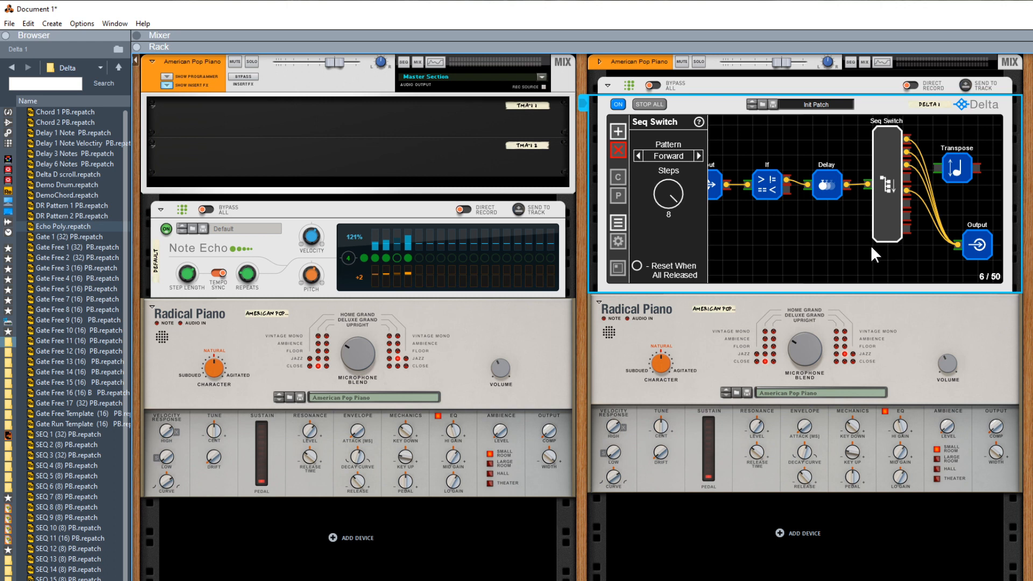
Step: Move the Transpose and Output nodes together farther away from the Seq Switch to make room between them
{"action": "left_click_drag", "start_coordinate": [847, 237], "coordinate": [777, 244]}
{"action": "left_click_drag", "start_coordinate": [888, 140], "coordinate": [986, 253]}
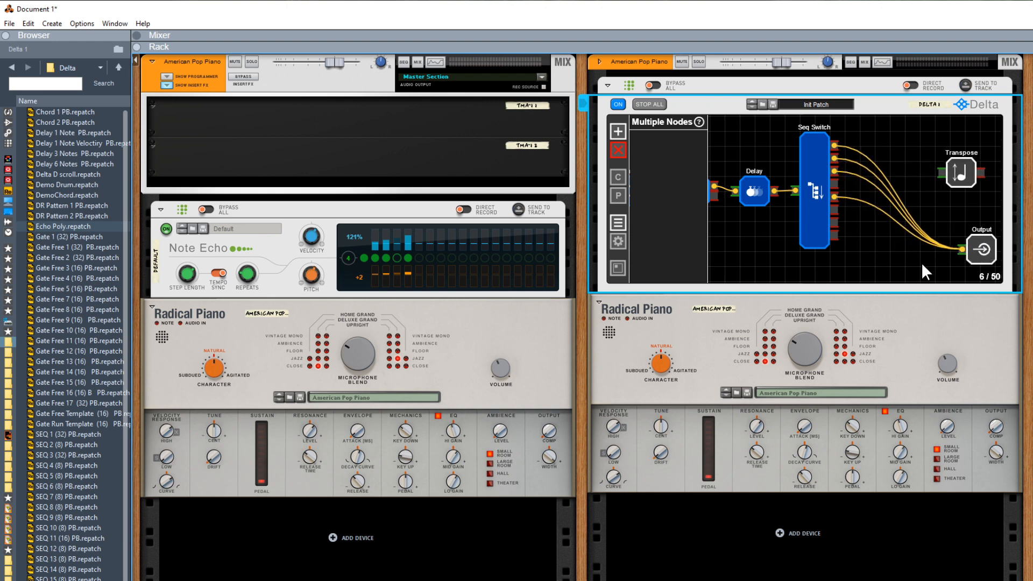
{"action": "left_click", "coordinate": [921, 262]}
Step: Reroute the Seq Switch's second output through the Transpose node to the Output node
{"action": "left_click_drag", "start_coordinate": [902, 131], "coordinate": [922, 159]}
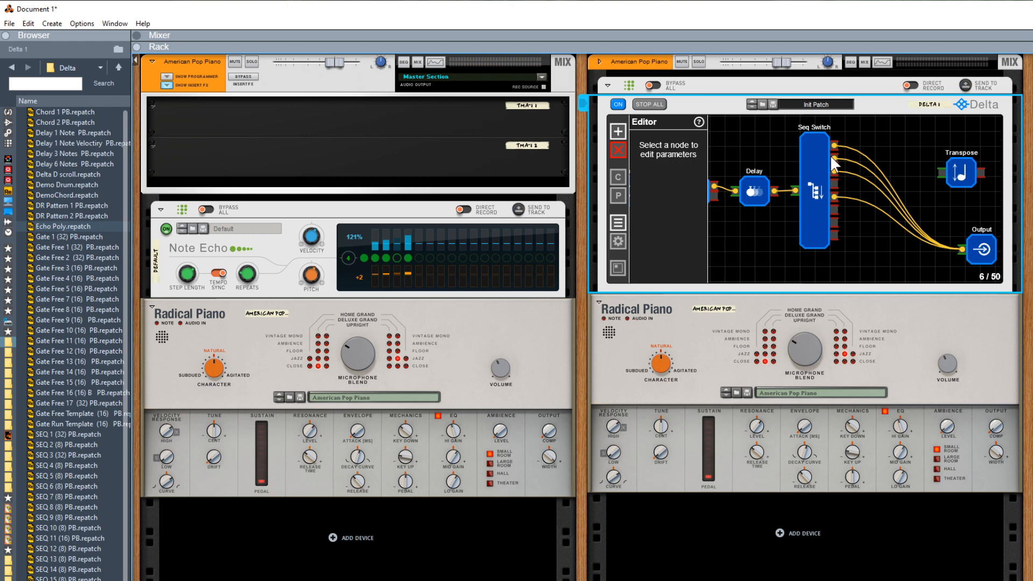
{"action": "mouse_move", "coordinate": [836, 163]}
{"action": "left_mouse_down"}
{"action": "mouse_move", "coordinate": [873, 169]}
{"action": "mouse_move", "coordinate": [877, 151]}
{"action": "mouse_move", "coordinate": [983, 173]}
{"action": "mouse_move", "coordinate": [835, 160]}
{"action": "left_mouse_up"}
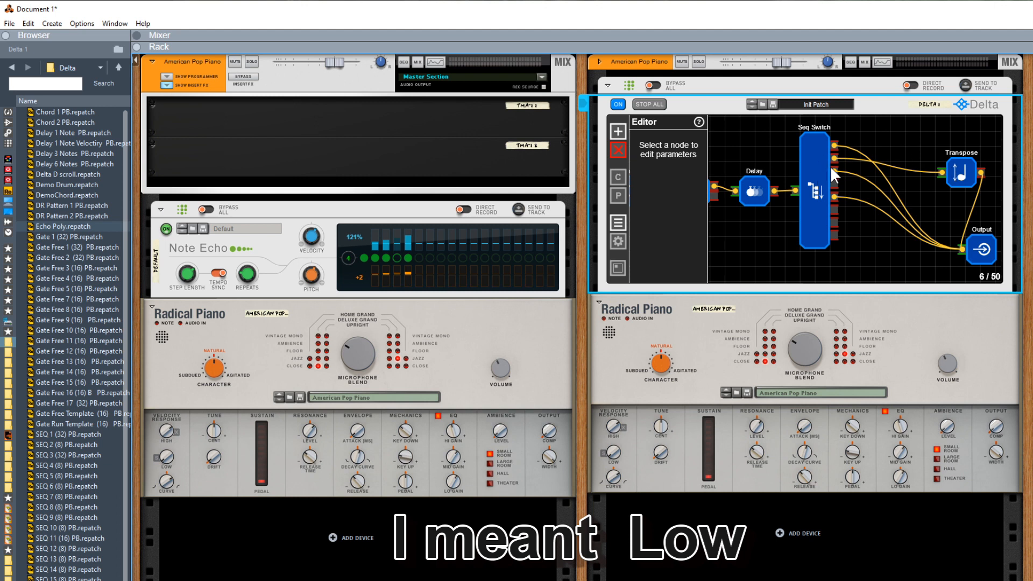
Step: Add a Chord Generator note node and place it between the Seq Switch and the Output node
{"action": "left_click", "coordinate": [834, 197]}
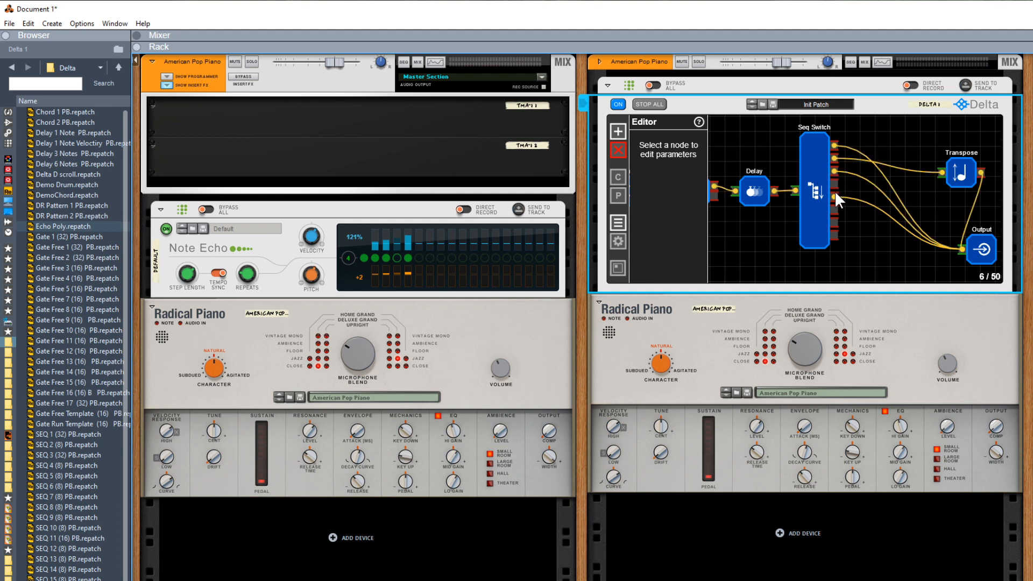
{"action": "left_click", "coordinate": [618, 128]}
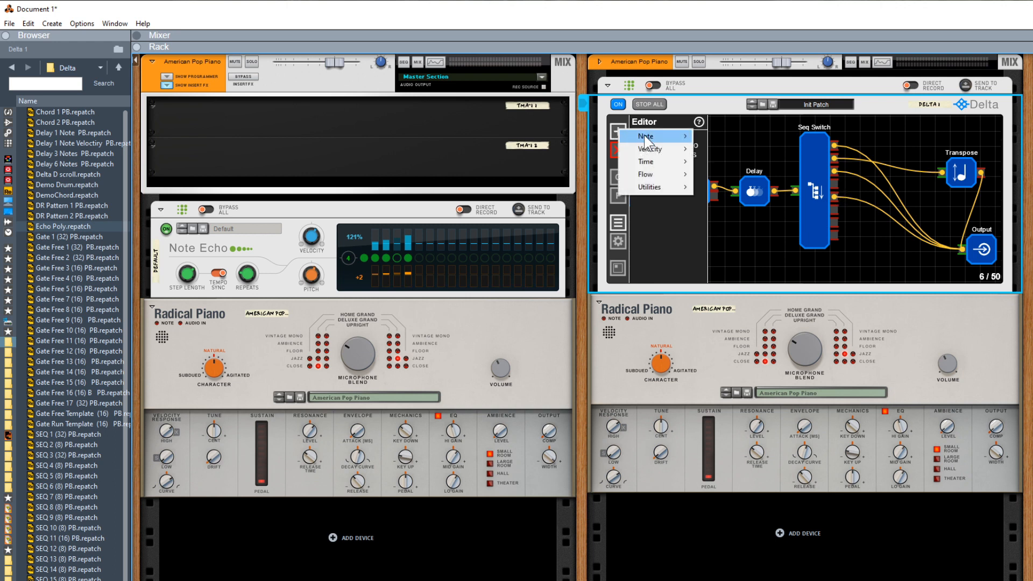
{"action": "mouse_move", "coordinate": [644, 134]}
{"action": "left_click", "coordinate": [736, 187]}
{"action": "left_click_drag", "start_coordinate": [744, 187], "coordinate": [905, 188]}
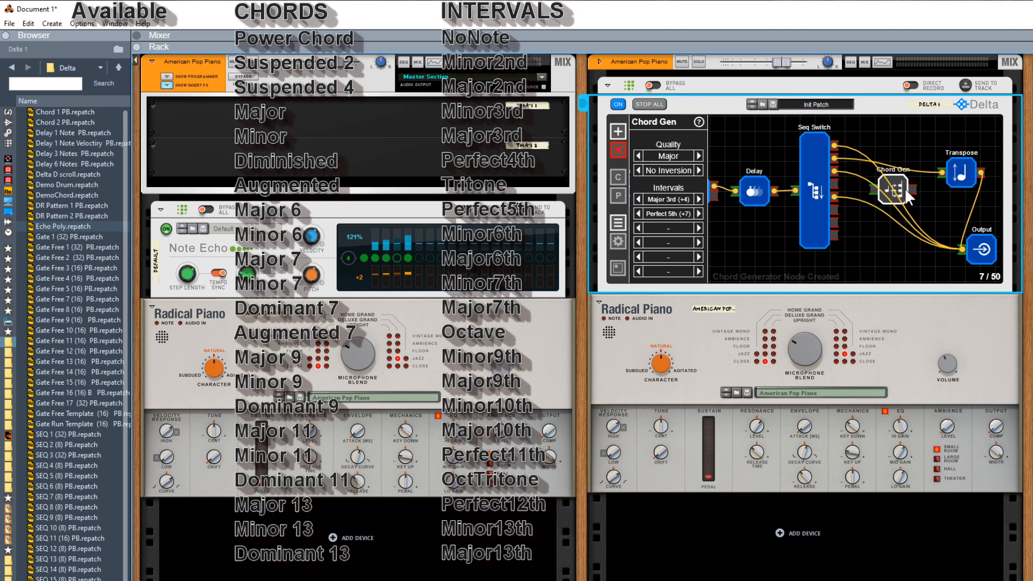
Step: Reroute the Seq Switch's fifth output through the Chord Gen node to the Output and align the node with that output
{"action": "left_click_drag", "start_coordinate": [832, 195], "coordinate": [913, 189]}
{"action": "left_click_drag", "start_coordinate": [873, 191], "coordinate": [835, 196]}
{"action": "left_click", "coordinate": [897, 189]}
{"action": "left_click_drag", "start_coordinate": [897, 189], "coordinate": [897, 198]}
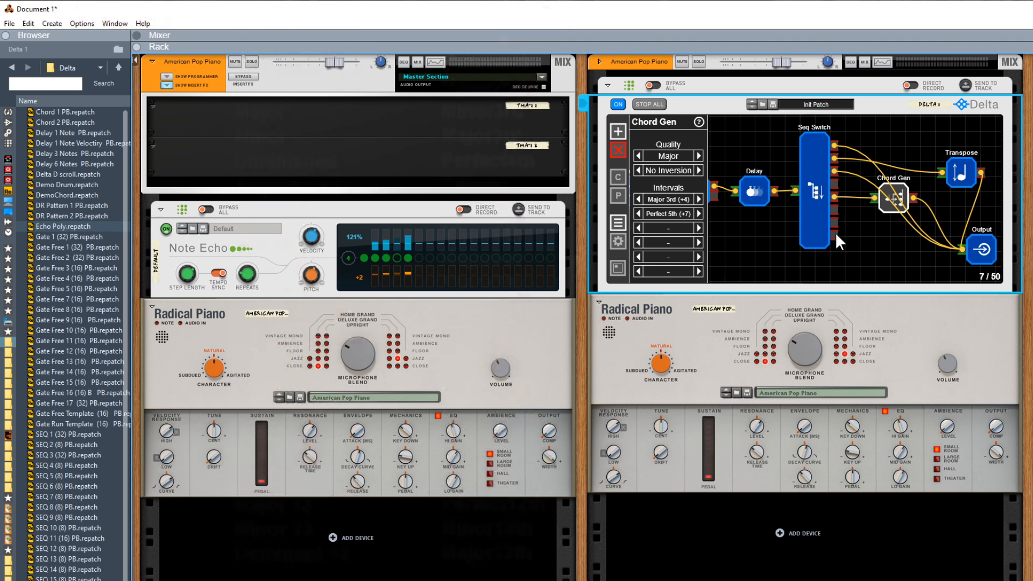
Step: Add a second Transpose node below the Chord Gen and wire it from the Seq Switch's eighth output to the Output node
{"action": "left_click", "coordinate": [619, 130]}
{"action": "mouse_move", "coordinate": [662, 136]}
{"action": "left_click", "coordinate": [743, 137]}
{"action": "left_click_drag", "start_coordinate": [729, 138], "coordinate": [895, 231]}
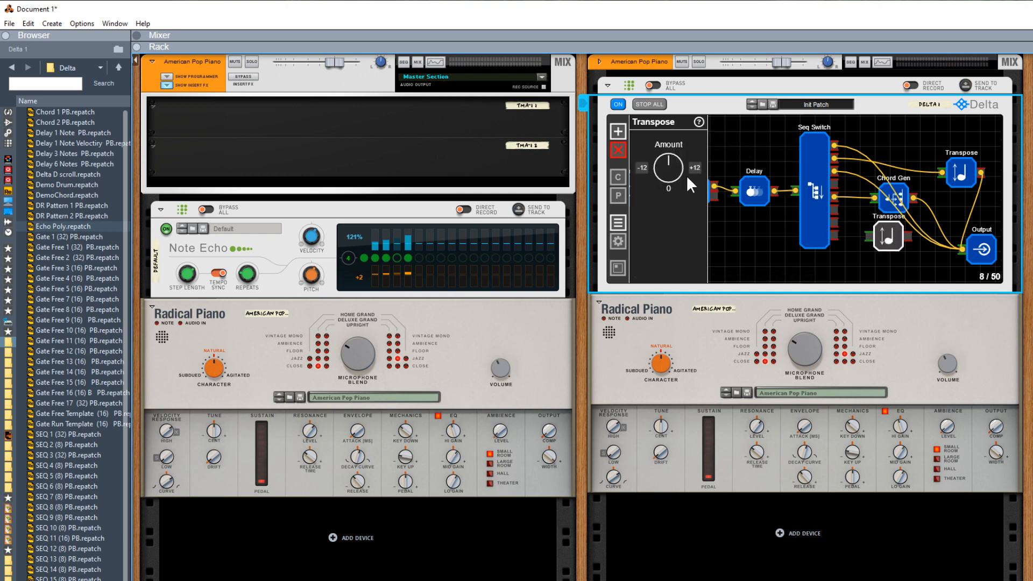
{"action": "left_click_drag", "start_coordinate": [834, 235], "coordinate": [961, 248]}
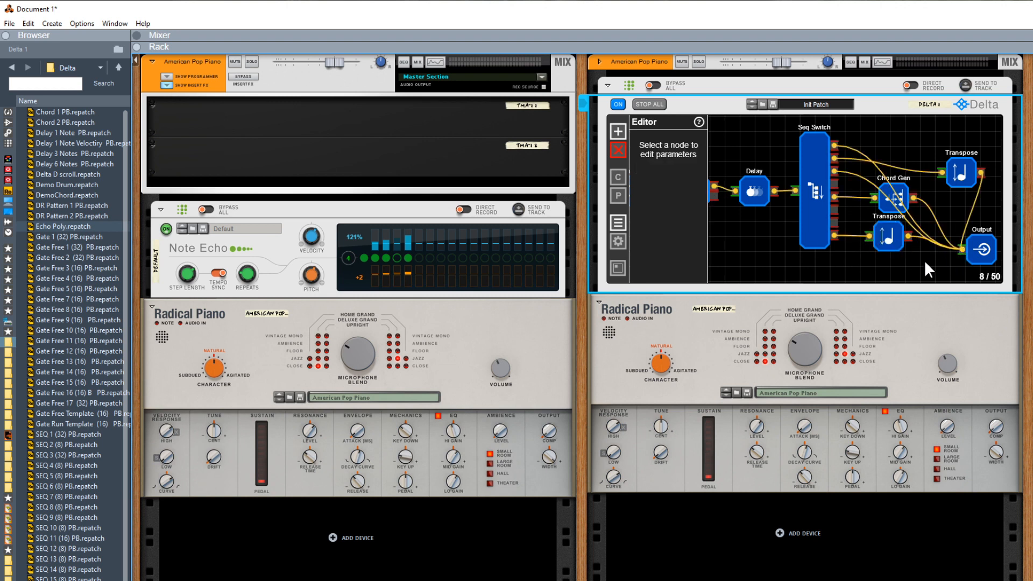
Step: Set the Delay node's Time to 1/16 and move the Seq Switch and all nodes following it away from the Delay
{"action": "left_click", "coordinate": [755, 198]}
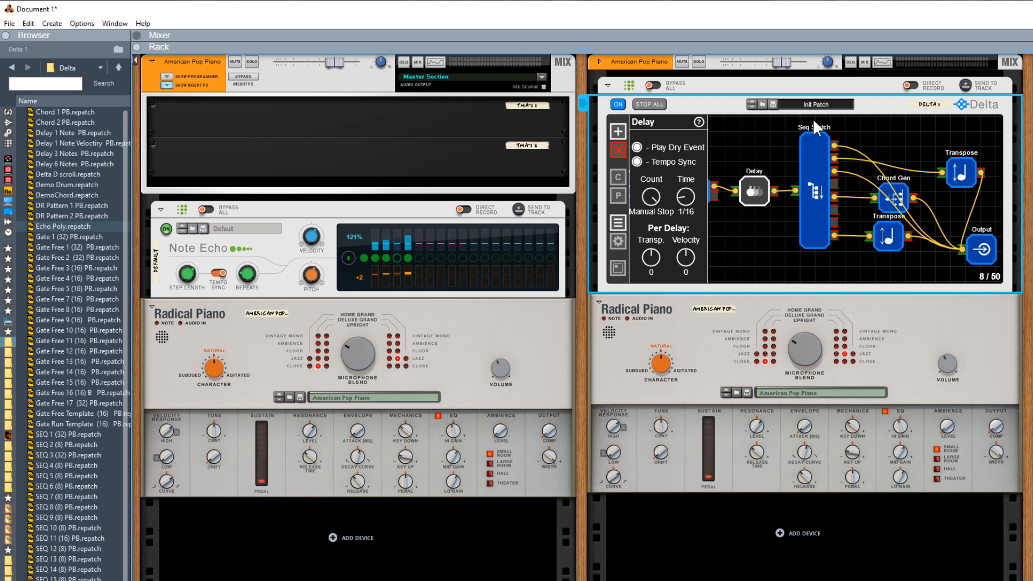
{"action": "left_click_drag", "start_coordinate": [812, 115], "coordinate": [1004, 286]}
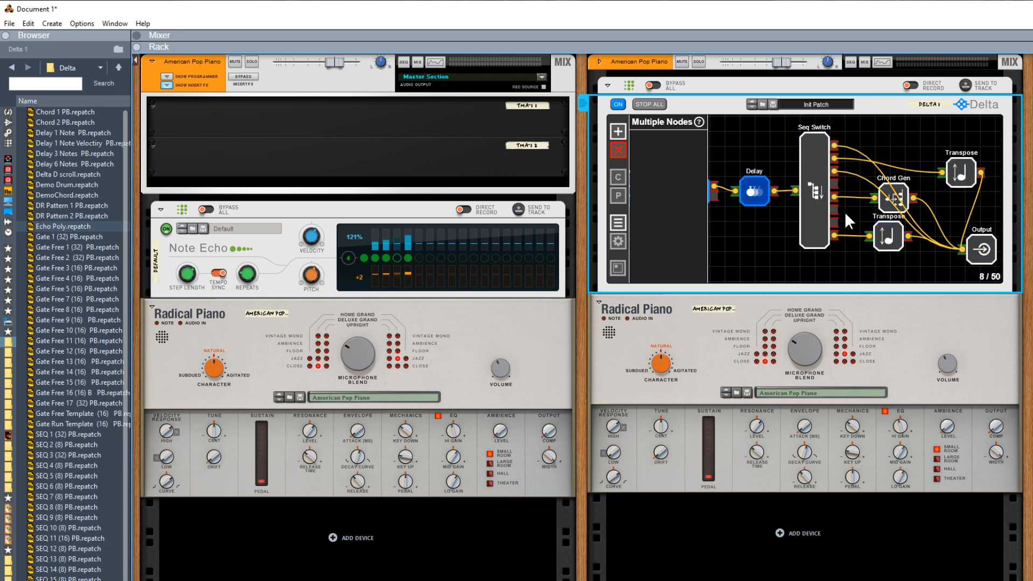
{"action": "left_click_drag", "start_coordinate": [819, 216], "coordinate": [903, 216]}
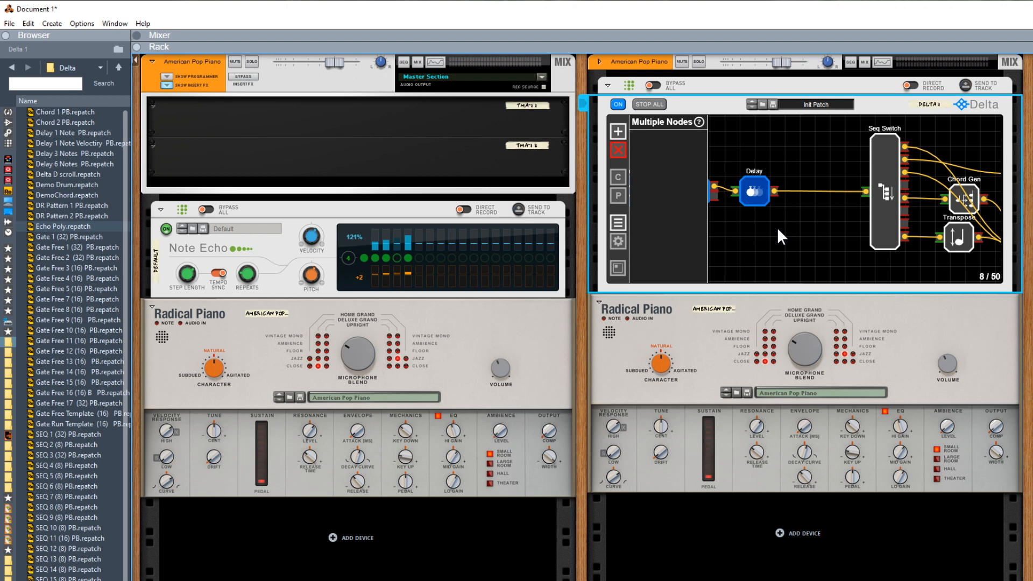
{"action": "left_click", "coordinate": [799, 202]}
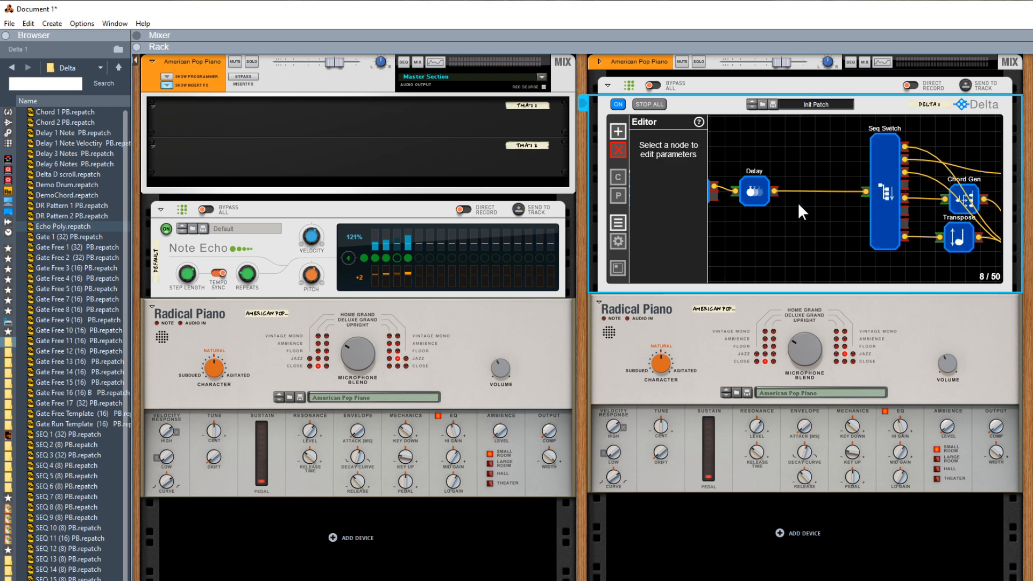
Step: Add a Transpose Random note node and wire it in series between the Delay and the Seq Switch
{"action": "left_click", "coordinate": [619, 129]}
{"action": "mouse_move", "coordinate": [663, 134]}
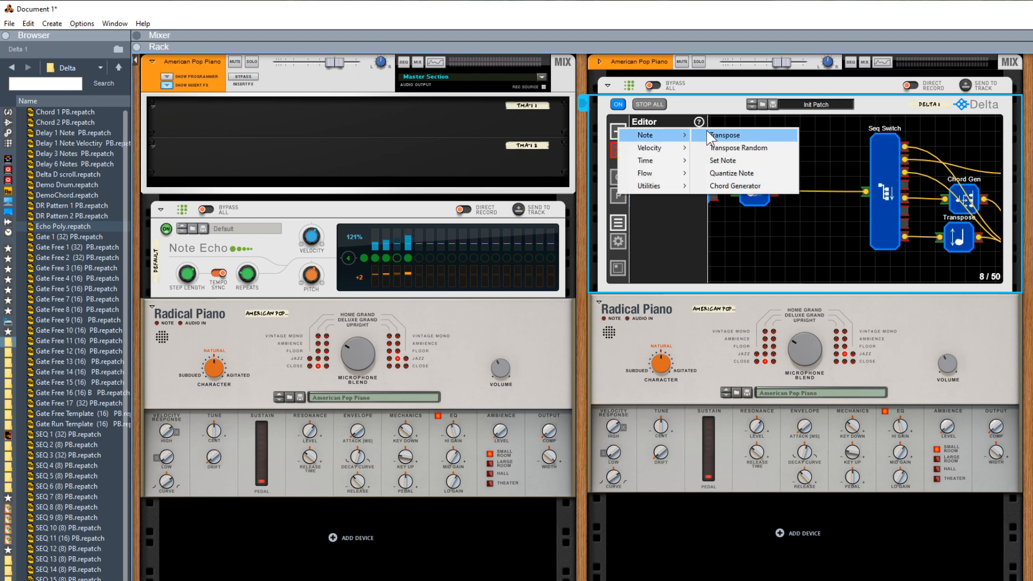
{"action": "left_click", "coordinate": [740, 148]}
{"action": "left_click_drag", "start_coordinate": [733, 145], "coordinate": [807, 188]}
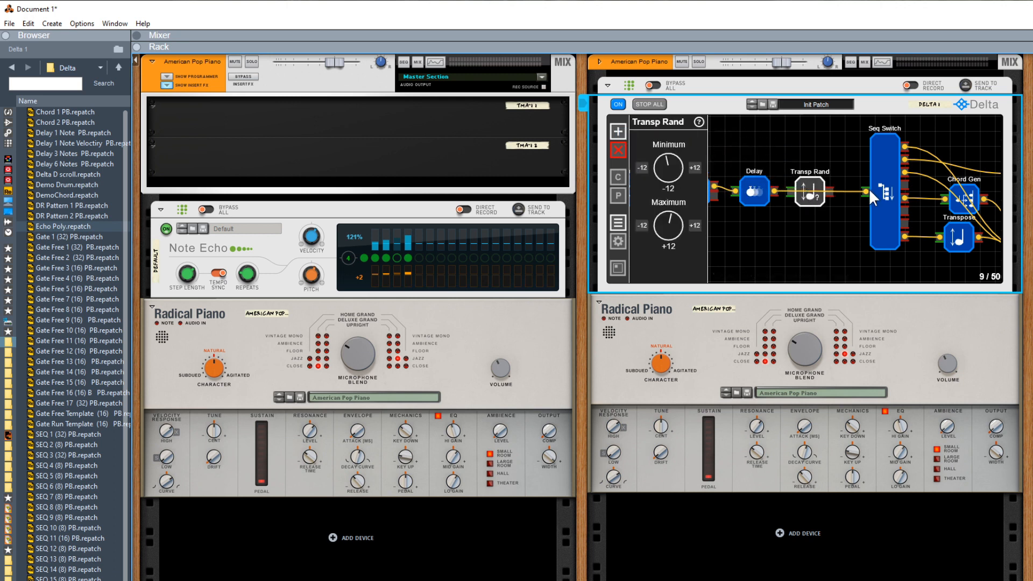
{"action": "left_click", "coordinate": [848, 189]}
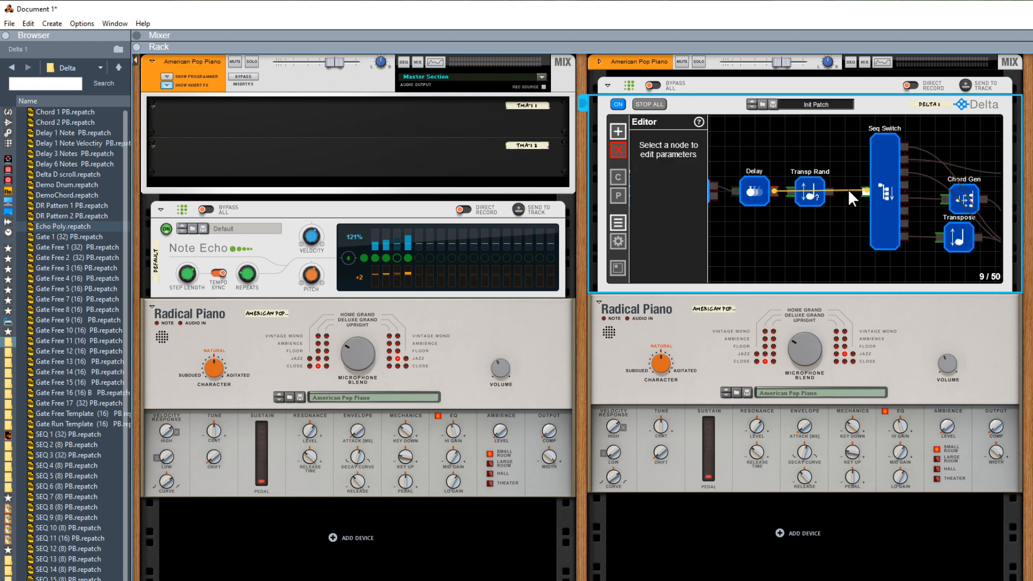
{"action": "left_click", "coordinate": [813, 195]}
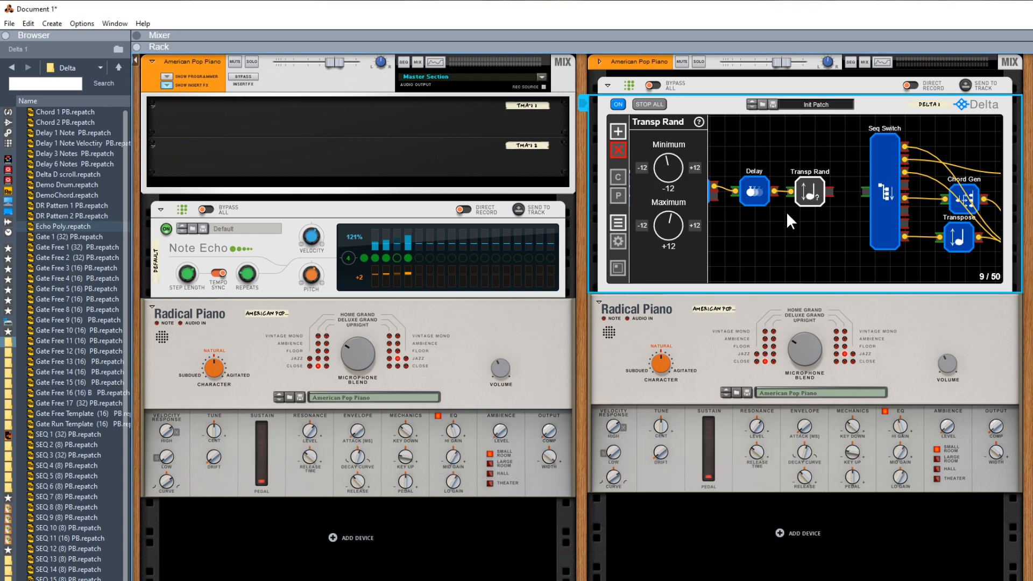
{"action": "left_click", "coordinate": [835, 193]}
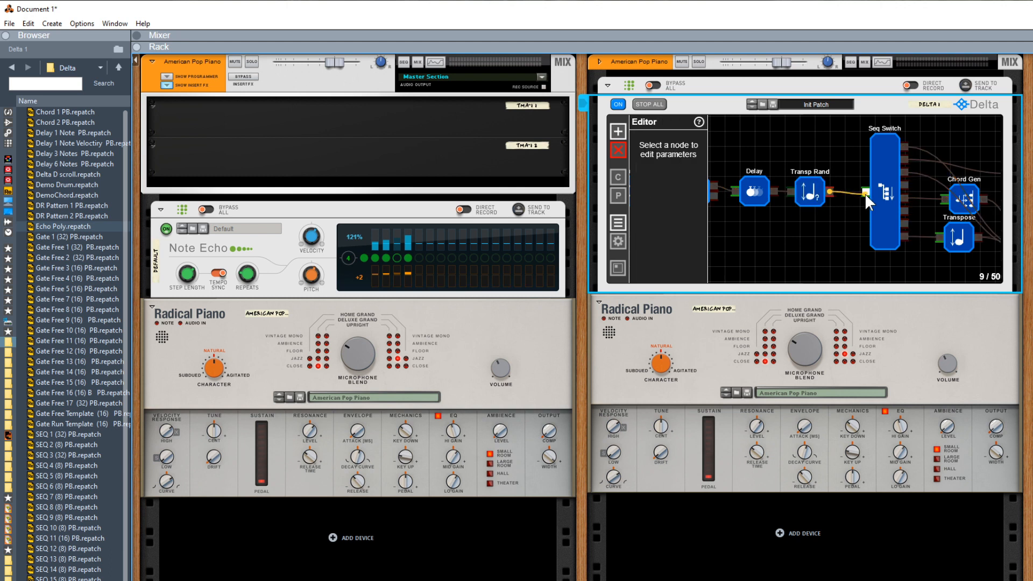
{"action": "left_click_drag", "start_coordinate": [864, 192], "coordinate": [864, 192]}
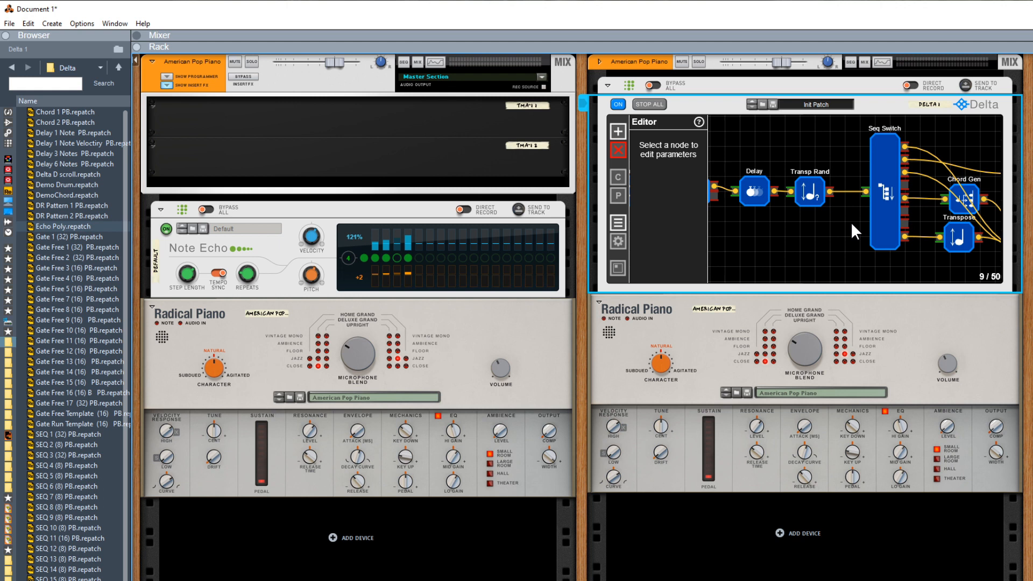
Step: Add a Quantize Note node between Transp Rand and the Seq Switch, and limit its scale to the notes C, F and G
{"action": "left_click", "coordinate": [618, 131]}
{"action": "mouse_move", "coordinate": [654, 137]}
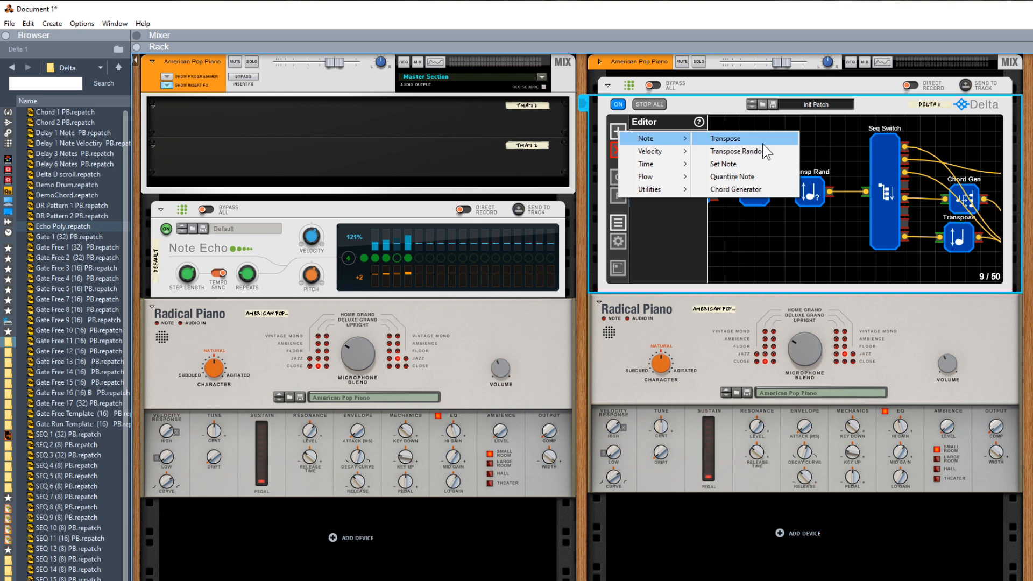
{"action": "left_click", "coordinate": [731, 177]}
{"action": "left_click_drag", "start_coordinate": [738, 150], "coordinate": [845, 229]}
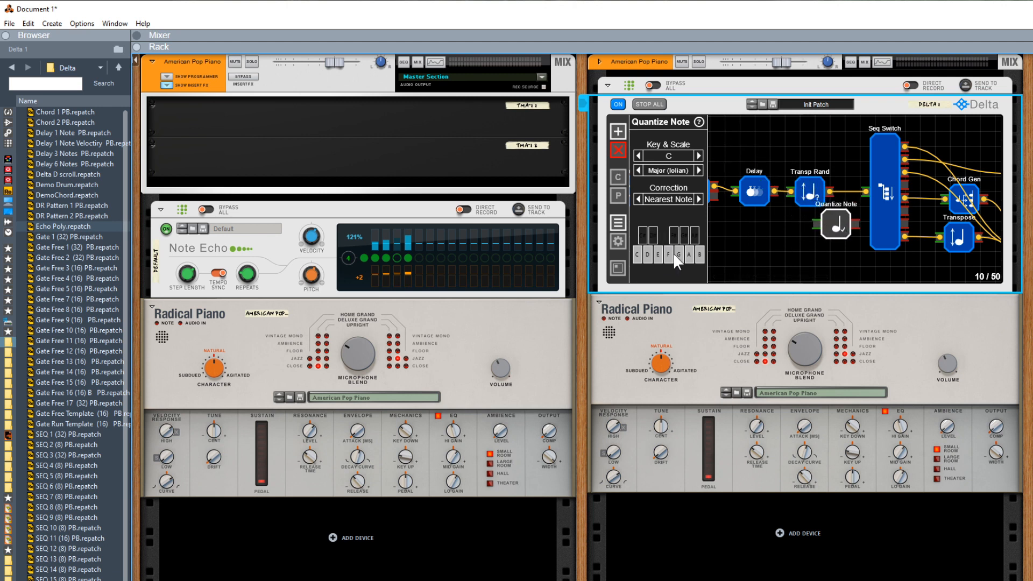
{"action": "left_click_drag", "start_coordinate": [830, 192], "coordinate": [820, 221]}
{"action": "left_click", "coordinate": [839, 218]}
{"action": "left_click", "coordinate": [698, 254]}
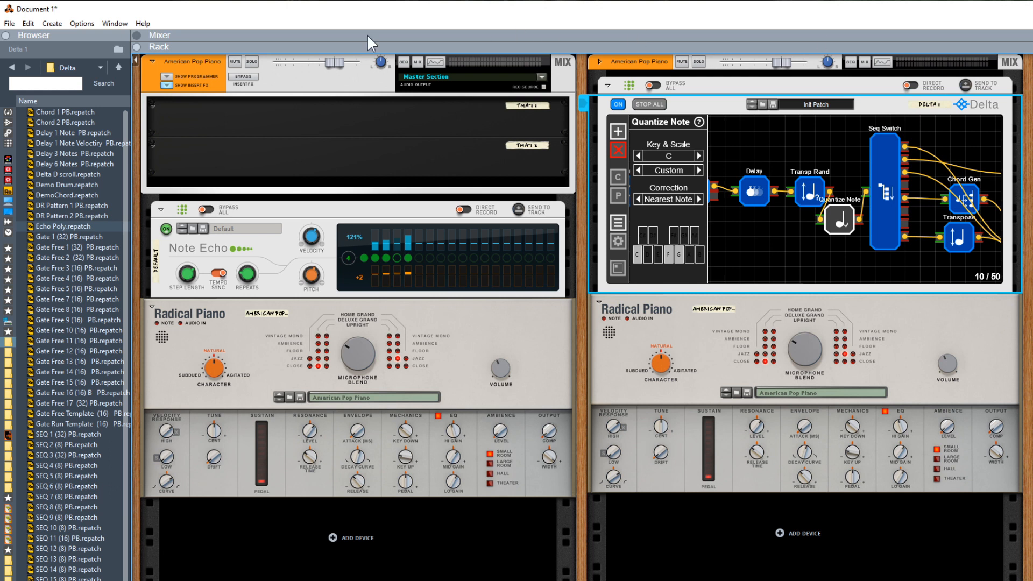
Step: Search the instruments for "zero" and replace the Radical Piano under the patched Delta with the Zero Hybrid Synthesizer
{"action": "left_click", "coordinate": [19, 111]}
{"action": "left_click", "coordinate": [8, 112]}
{"action": "left_click", "coordinate": [41, 85]}
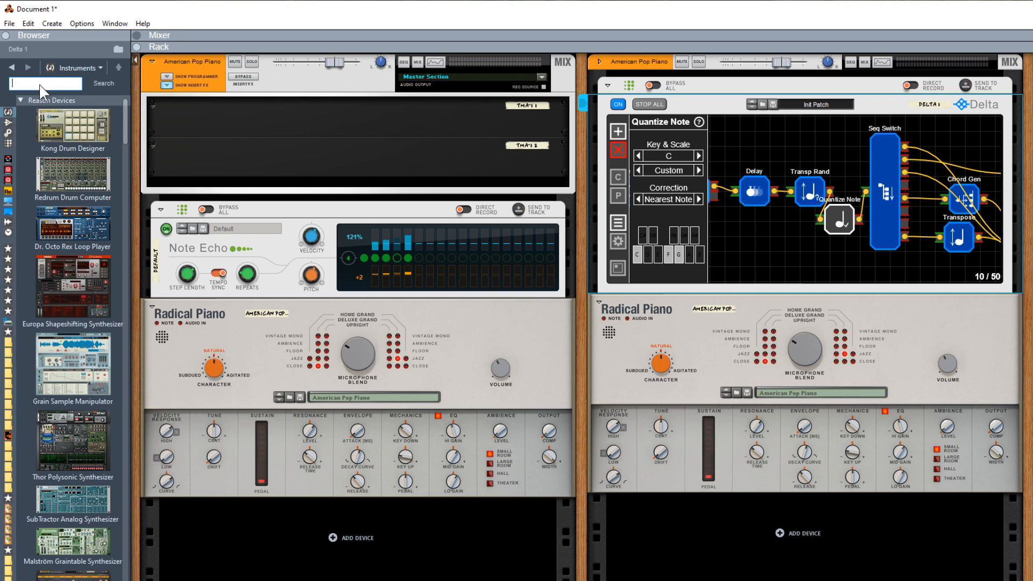
{"action": "type", "text": "zero"}
{"action": "key", "text": "Return"}
{"action": "left_click_drag", "start_coordinate": [96, 141], "coordinate": [706, 363]}
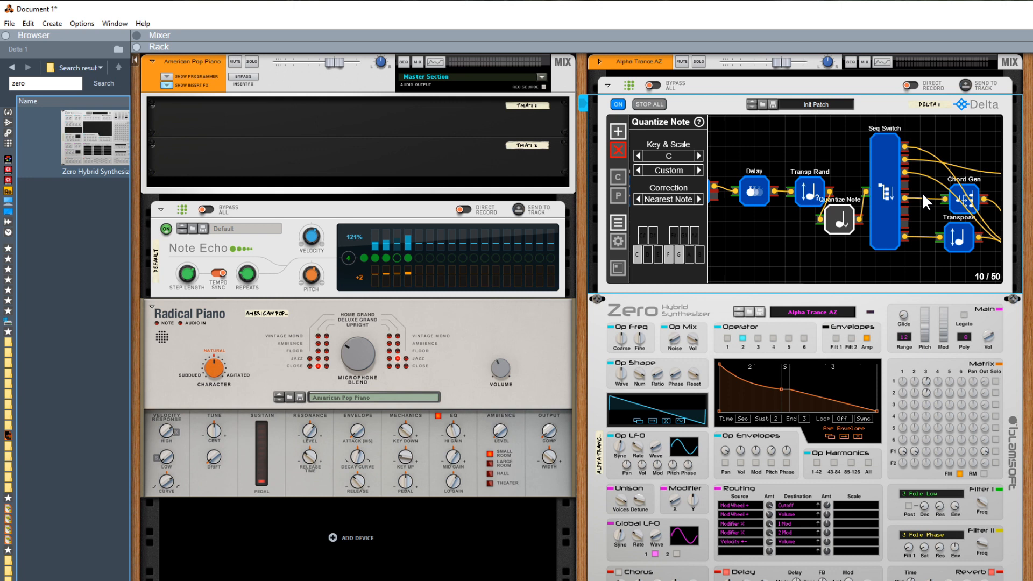
Step: Replace the Note Echo above the American Pop Piano with a new Delta player device
{"action": "left_click", "coordinate": [244, 208]}
{"action": "left_click", "coordinate": [8, 143]}
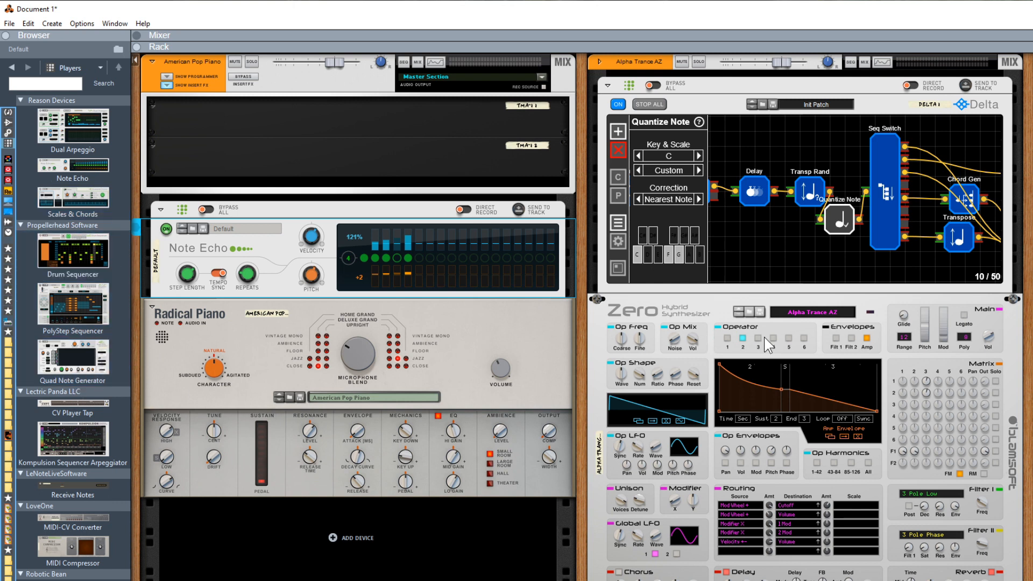
{"action": "left_click_drag", "start_coordinate": [73, 579], "coordinate": [369, 246]}
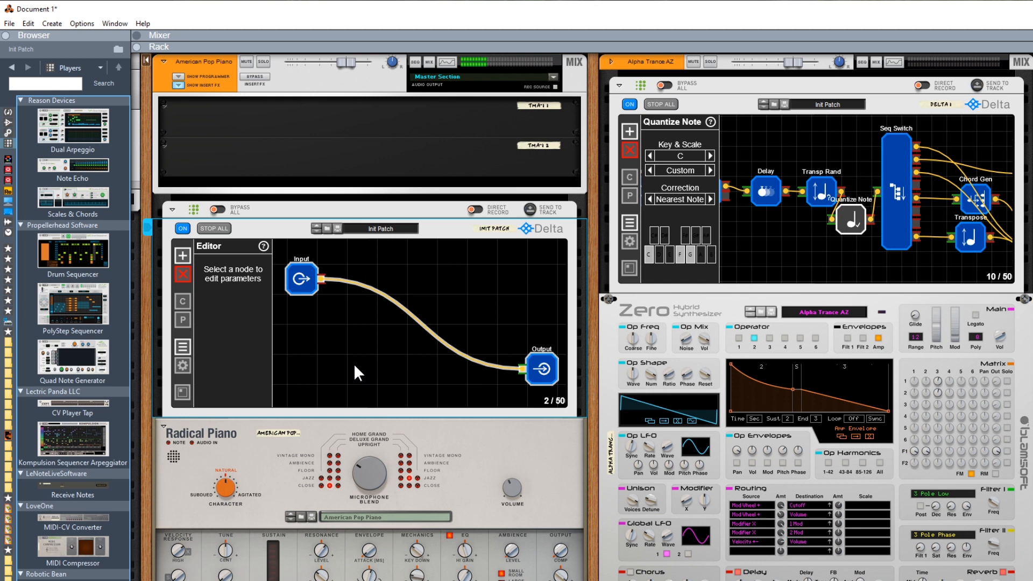
Step: Set the new Delta's grid scale to 1/2x and move its Input node, disconnected from the Output, to the canvas's upper corner
{"action": "left_click_drag", "start_coordinate": [303, 278], "coordinate": [299, 339]}
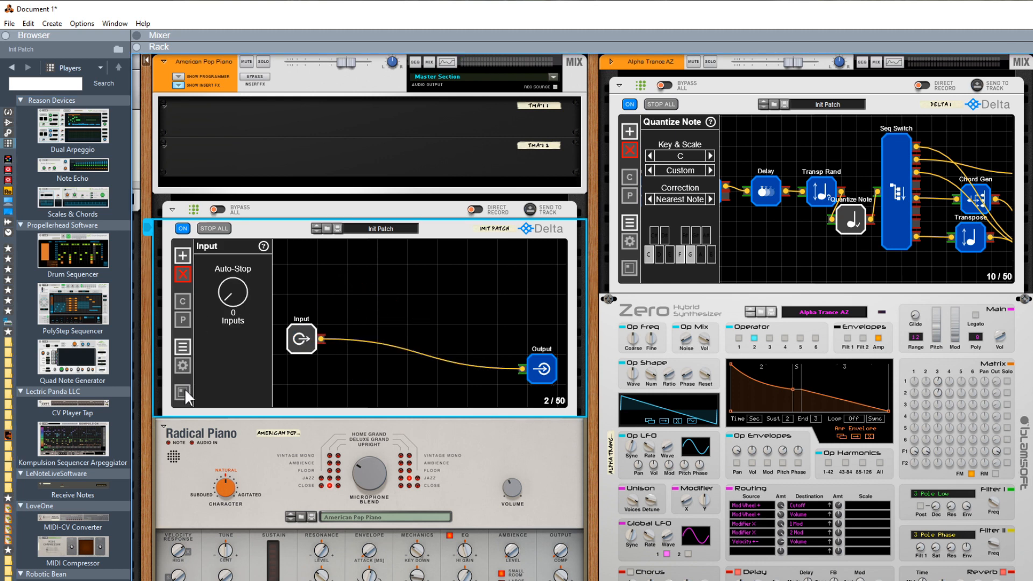
{"action": "left_click", "coordinate": [183, 366]}
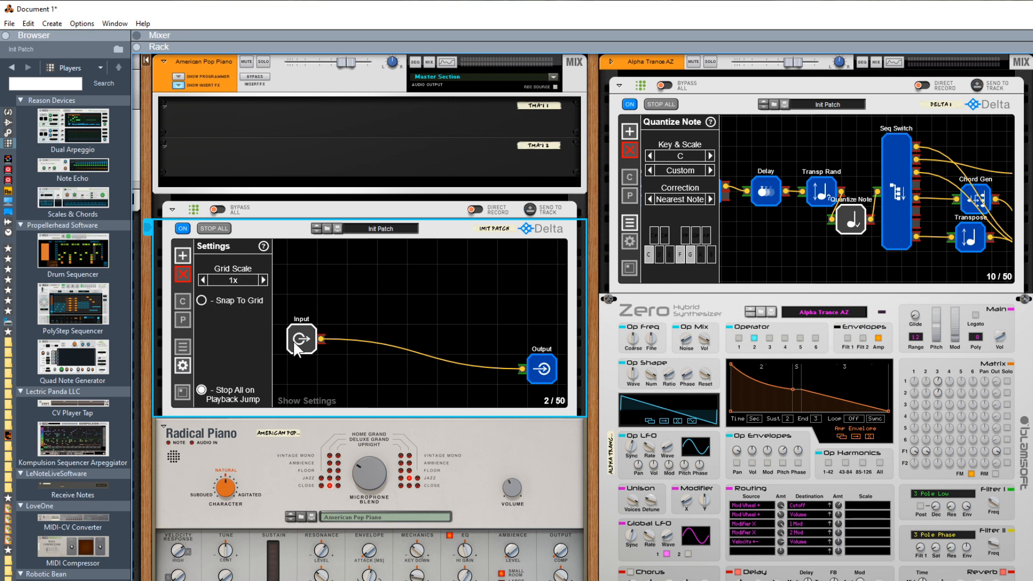
{"action": "left_click_drag", "start_coordinate": [301, 336], "coordinate": [292, 353]}
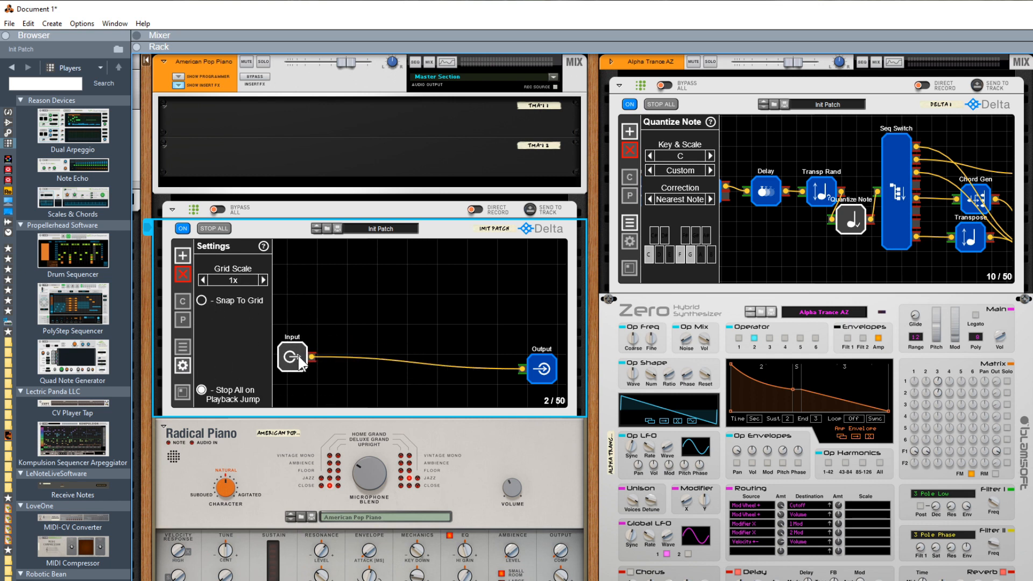
{"action": "left_click", "coordinate": [203, 281]}
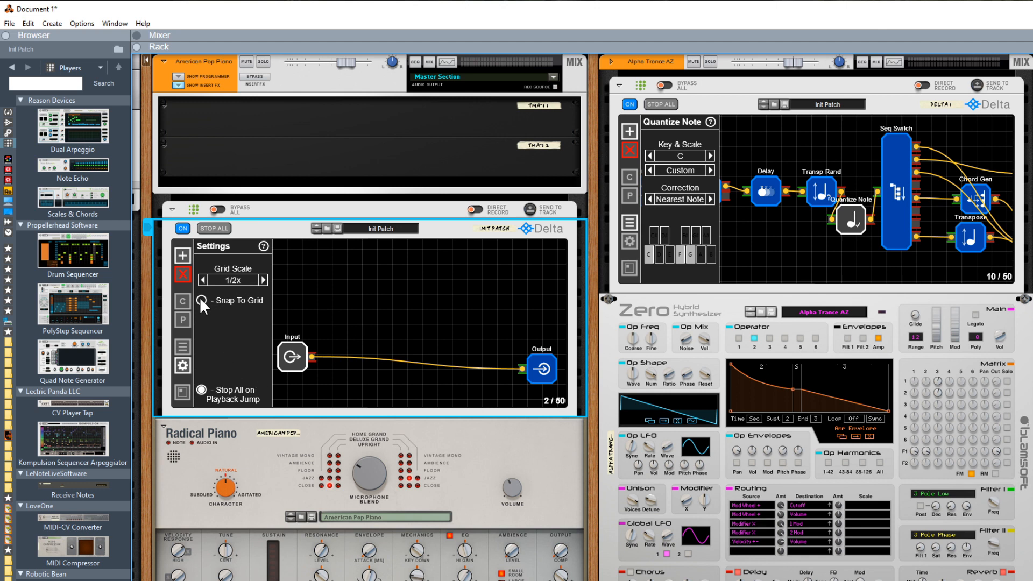
{"action": "mouse_move", "coordinate": [295, 358]}
{"action": "left_mouse_down"}
{"action": "mouse_move", "coordinate": [305, 353]}
{"action": "mouse_move", "coordinate": [302, 362]}
{"action": "left_mouse_up"}
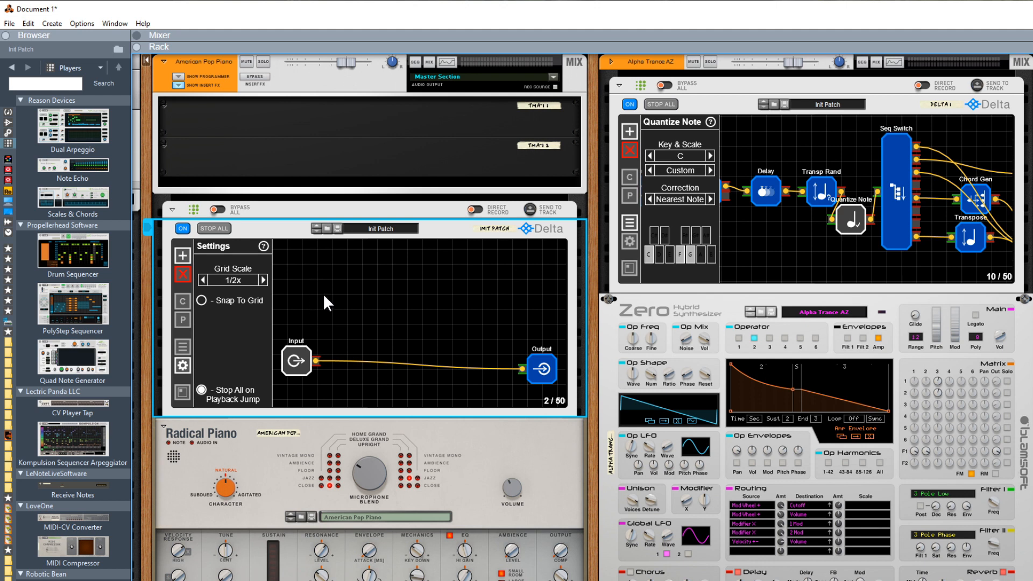
{"action": "left_click_drag", "start_coordinate": [302, 368], "coordinate": [353, 283]}
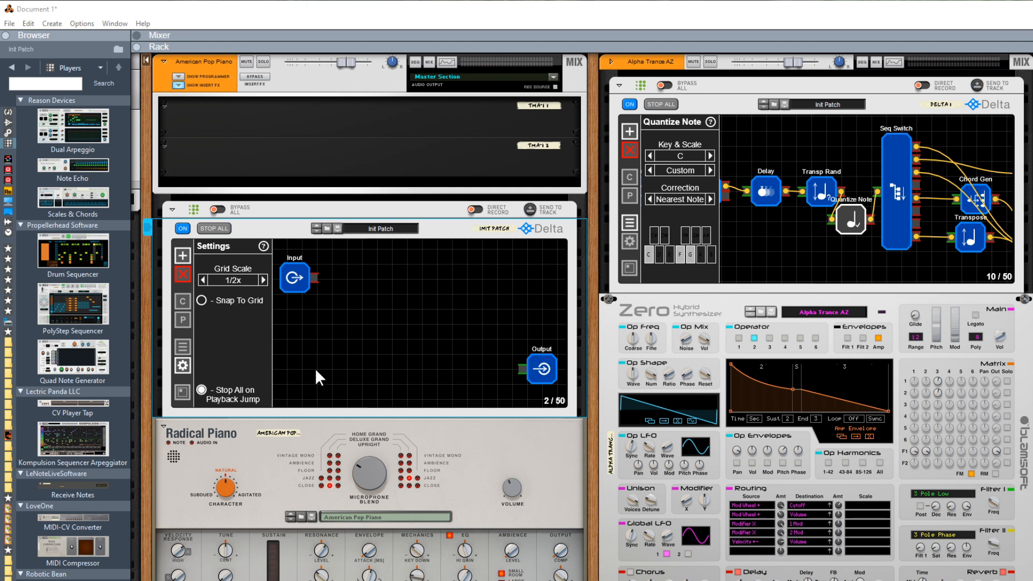
Step: Add a Set Note node to the new Delta and place it below the Input node
{"action": "left_click", "coordinate": [183, 255]}
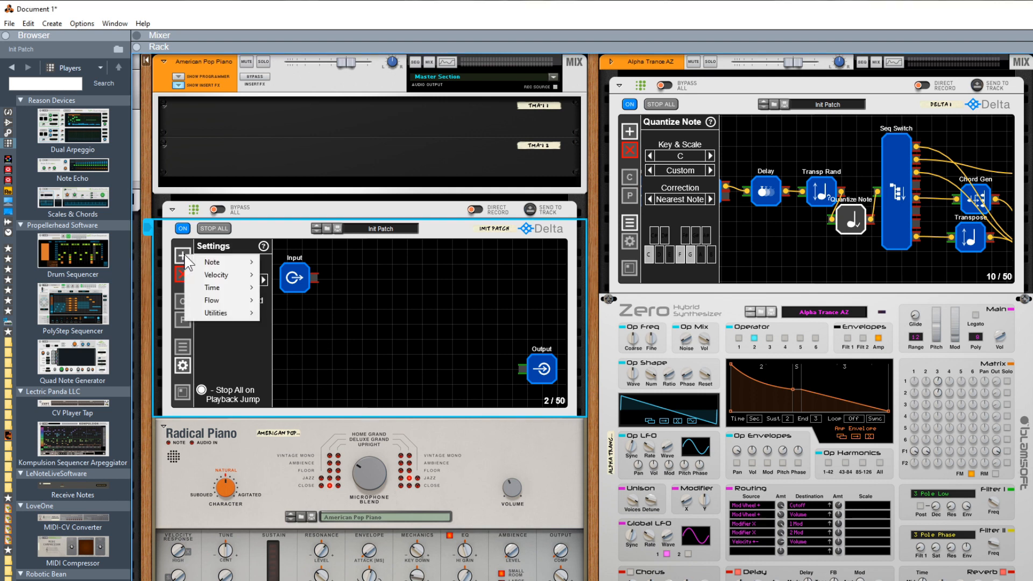
{"action": "mouse_move", "coordinate": [226, 262]}
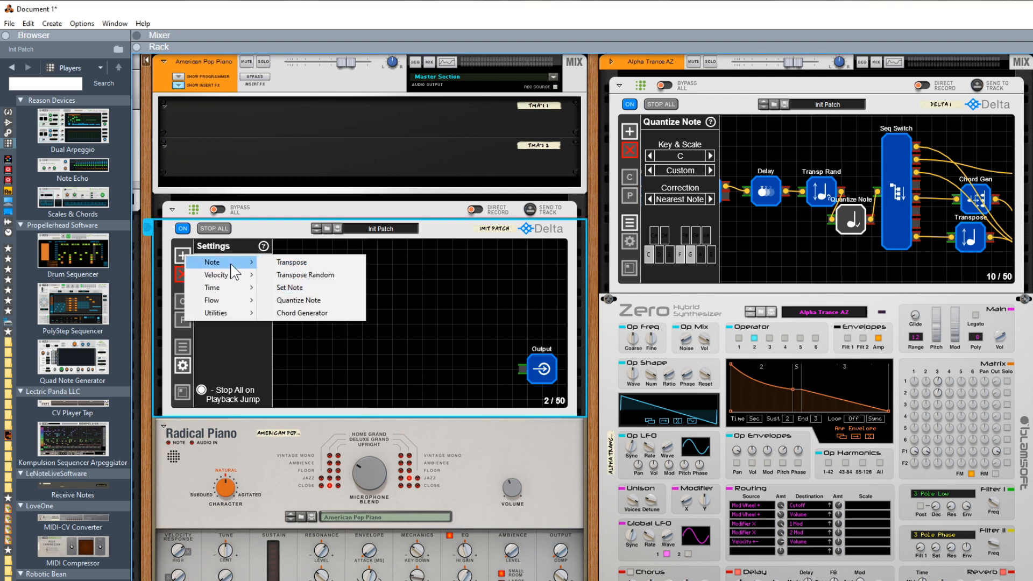
{"action": "left_click", "coordinate": [303, 293]}
{"action": "left_click_drag", "start_coordinate": [298, 274], "coordinate": [362, 298]}
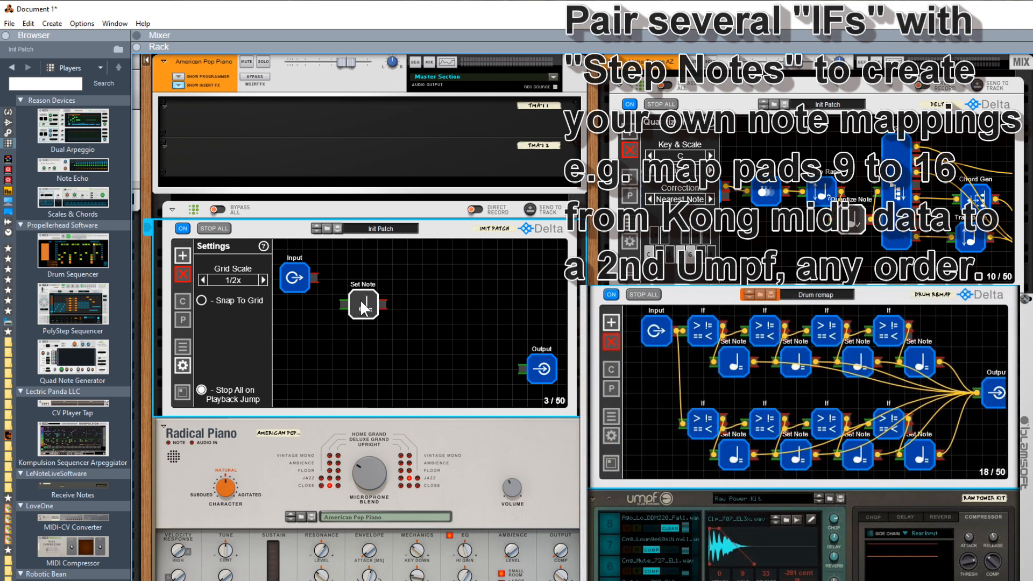
{"action": "left_click", "coordinate": [360, 299]}
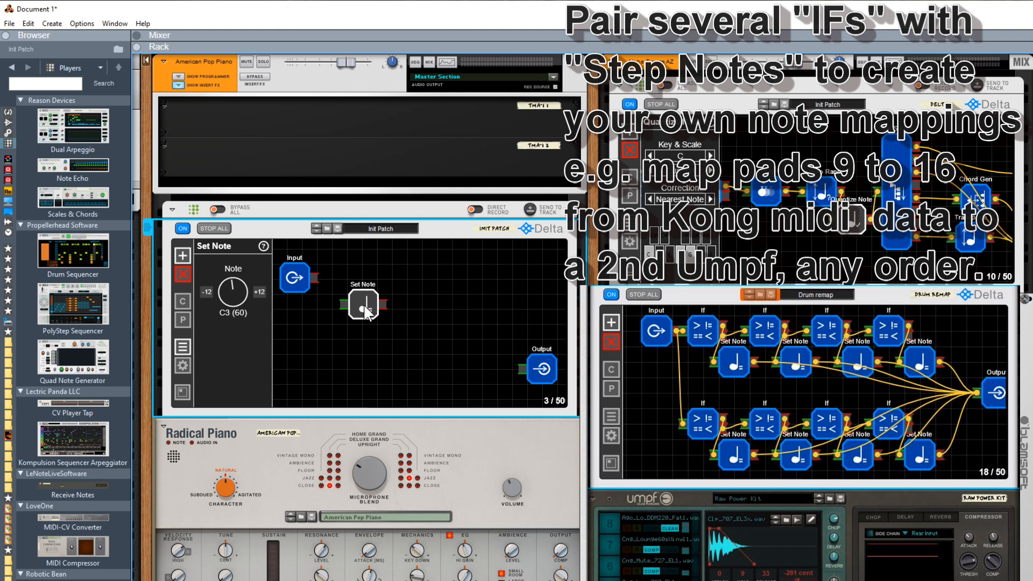
{"action": "left_click_drag", "start_coordinate": [366, 312], "coordinate": [368, 330]}
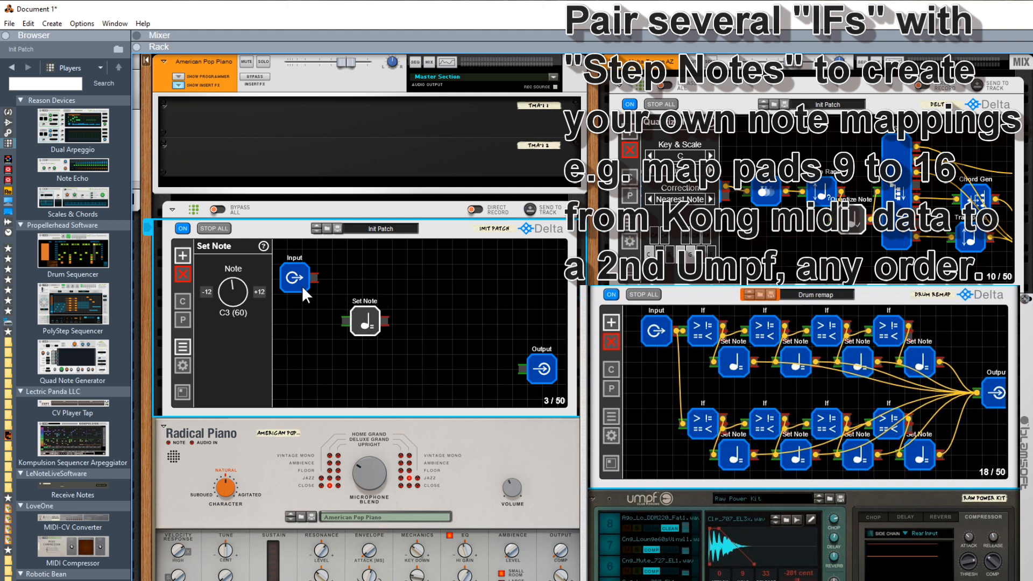
{"action": "left_click_drag", "start_coordinate": [366, 311], "coordinate": [321, 367]}
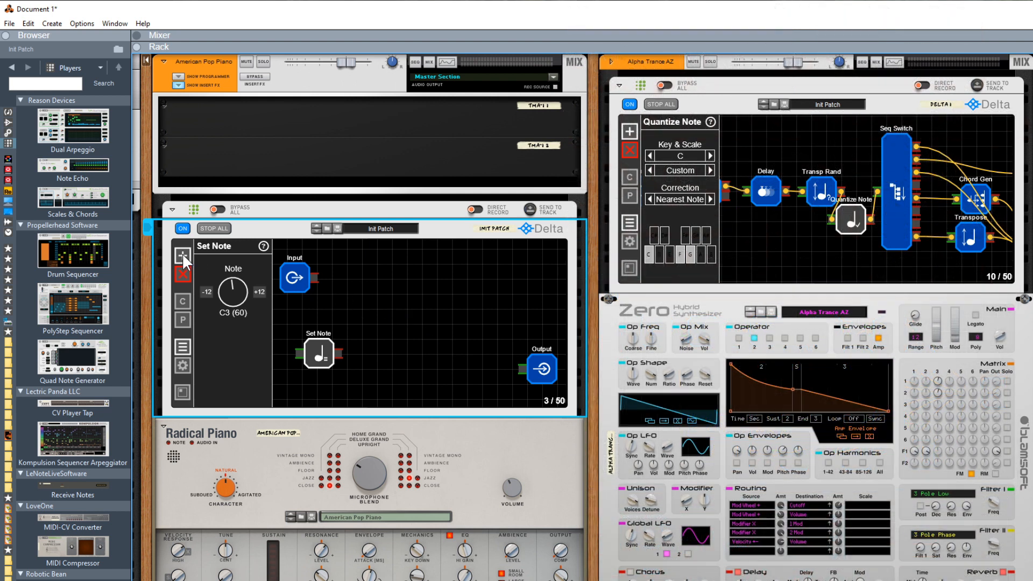
Step: Add a Transpose node wired between the Input and the Output, and set its Amount to +3
{"action": "left_click", "coordinate": [183, 255]}
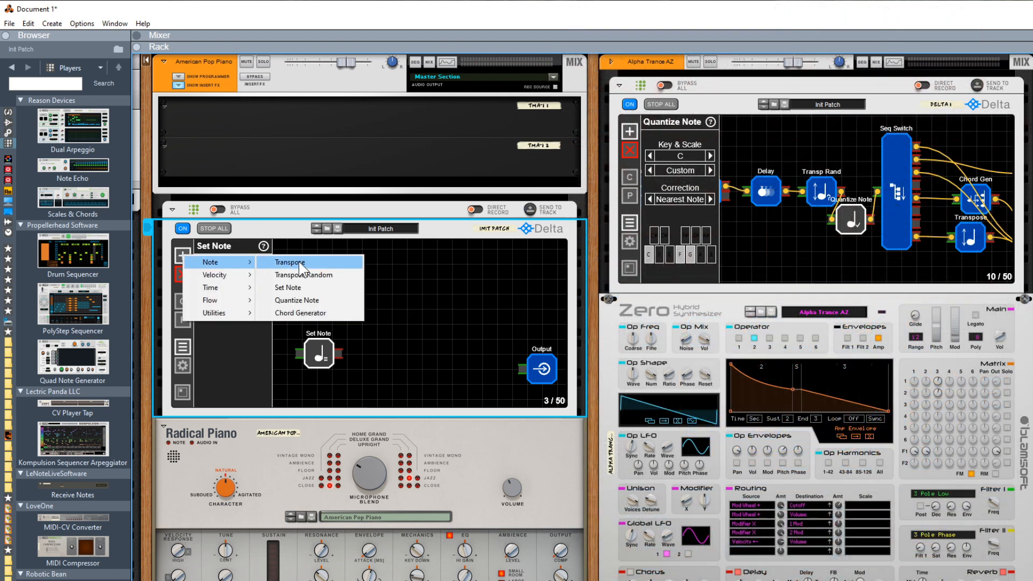
{"action": "left_click", "coordinate": [302, 264]}
{"action": "left_click_drag", "start_coordinate": [303, 266], "coordinate": [406, 293]}
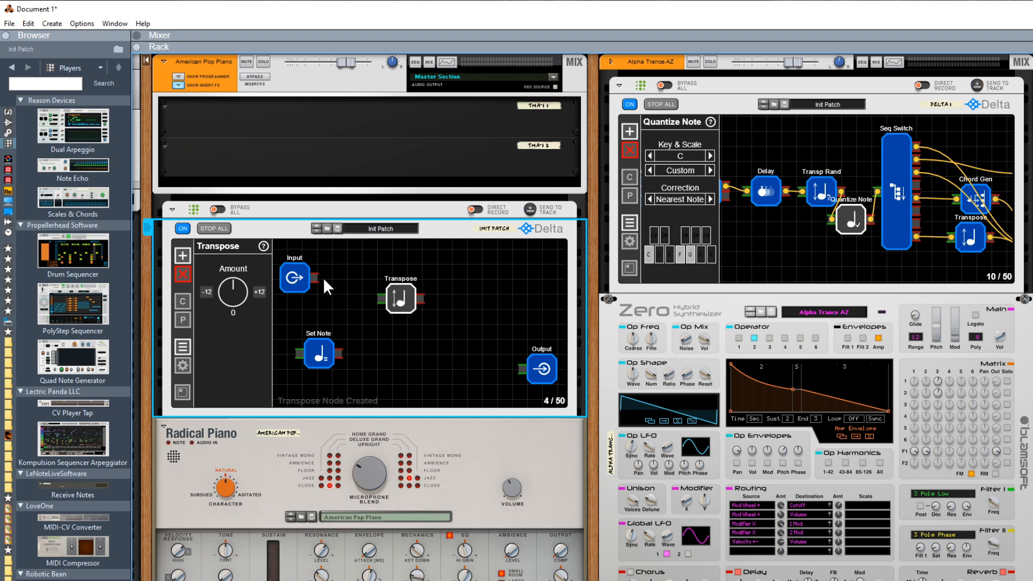
{"action": "left_click_drag", "start_coordinate": [314, 278], "coordinate": [522, 369]}
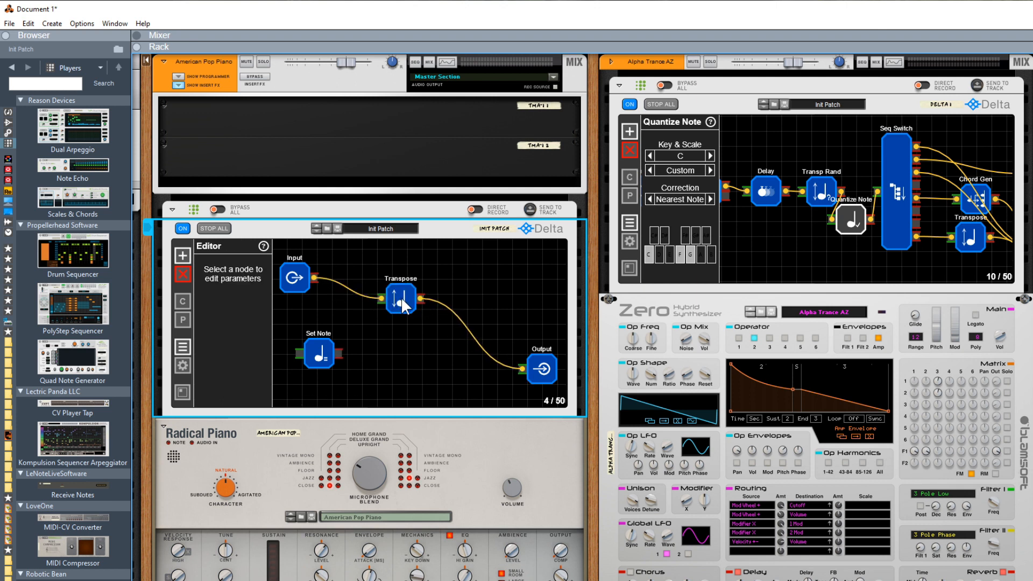
{"action": "left_click", "coordinate": [401, 305]}
{"action": "left_click_drag", "start_coordinate": [234, 292], "coordinate": [235, 289]}
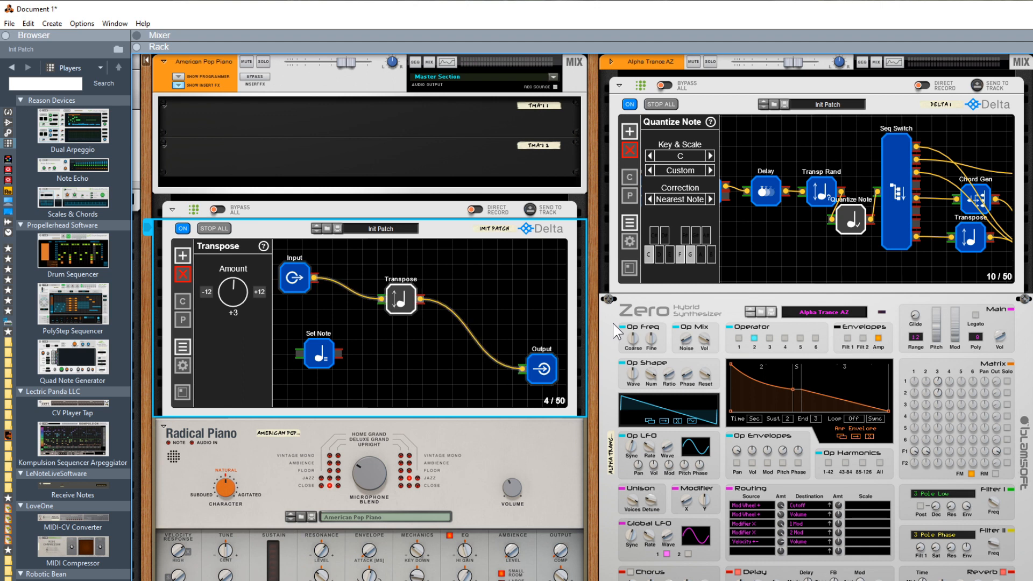
Step: Disconnect the Transpose node from the Output and try to wire its output back into its own input
{"action": "left_click_drag", "start_coordinate": [403, 298], "coordinate": [418, 287]}
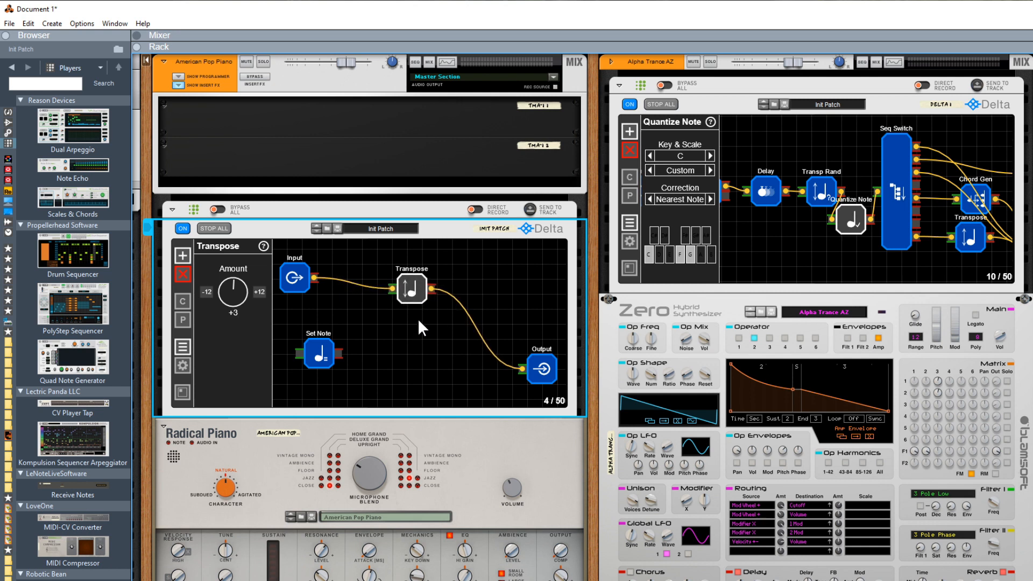
{"action": "left_click", "coordinate": [450, 296]}
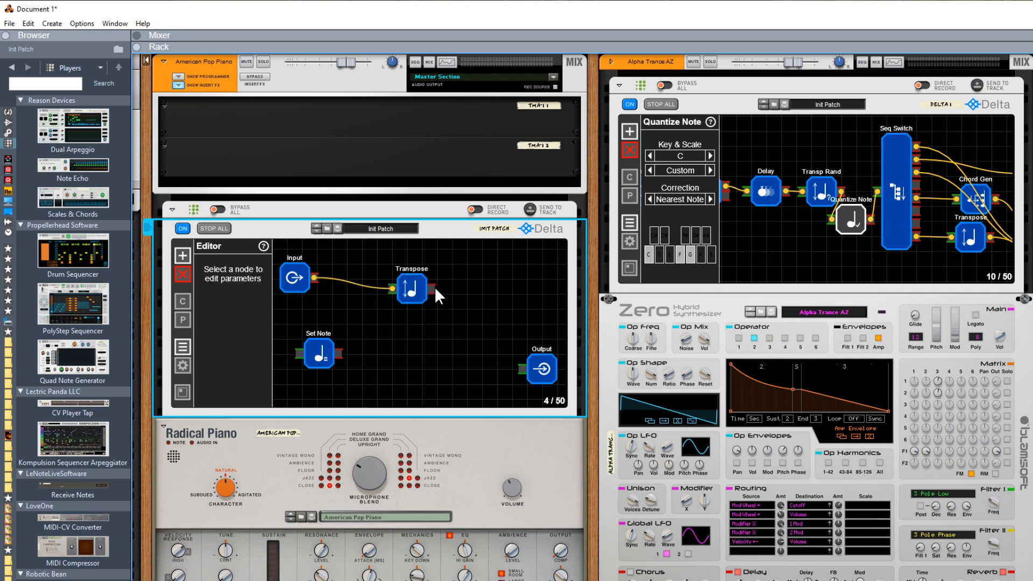
{"action": "left_click_drag", "start_coordinate": [464, 312], "coordinate": [393, 288]}
Step: Add a Merger/Splitter node below the Transpose node and loop the Transpose output through it back to the Transpose input
{"action": "left_click", "coordinate": [185, 254]}
{"action": "mouse_move", "coordinate": [226, 314]}
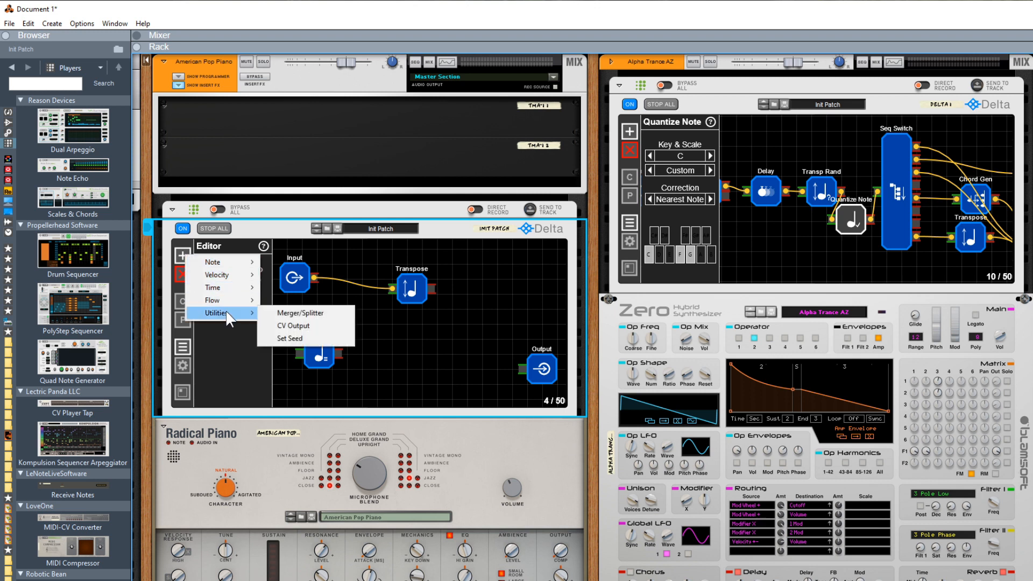
{"action": "left_click", "coordinate": [289, 311]}
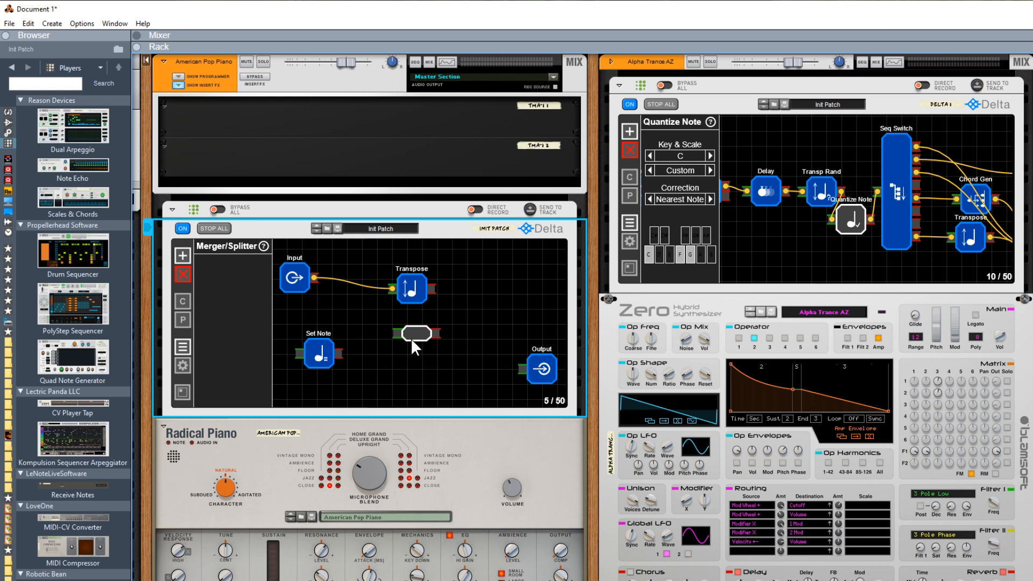
{"action": "left_click_drag", "start_coordinate": [434, 288], "coordinate": [411, 360]}
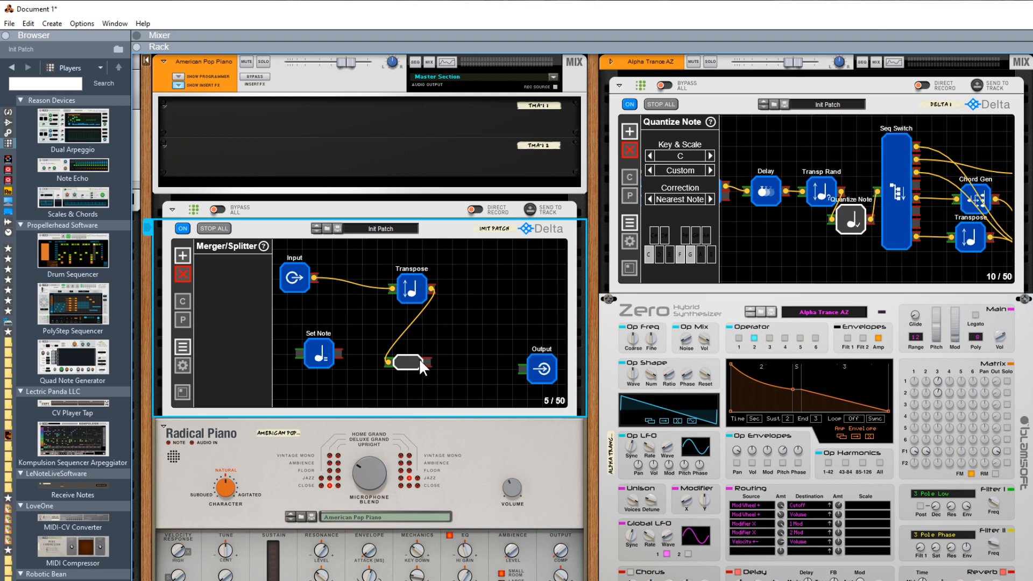
{"action": "left_click_drag", "start_coordinate": [428, 359], "coordinate": [386, 291]}
{"action": "left_click_drag", "start_coordinate": [443, 355], "coordinate": [393, 288]}
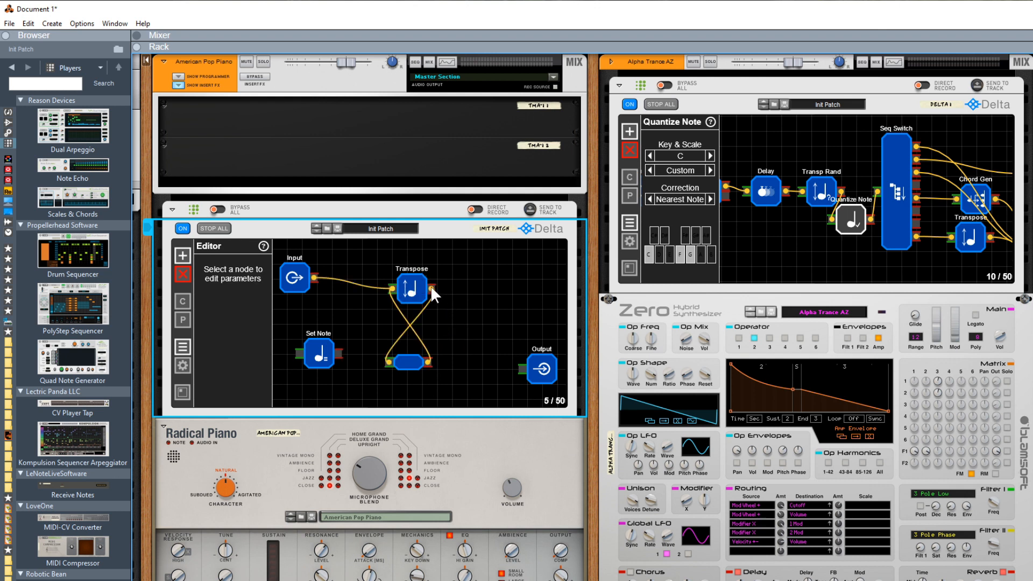
Step: Wire the Transpose node's output to the Output node as well, and select the Radical Piano for playing
{"action": "left_click_drag", "start_coordinate": [430, 286], "coordinate": [521, 368]}
{"action": "left_click", "coordinate": [412, 290]}
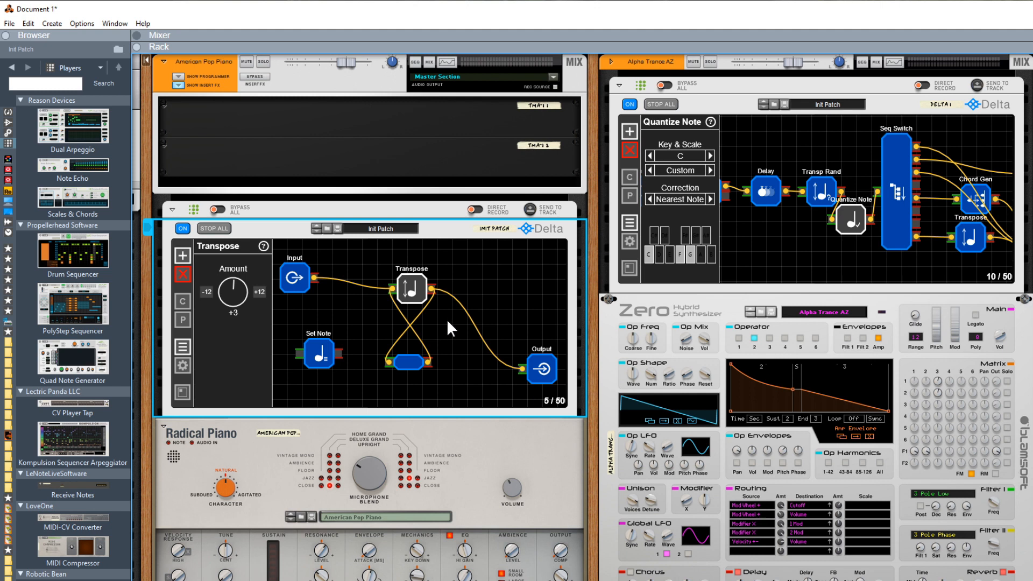
{"action": "left_click", "coordinate": [448, 443]}
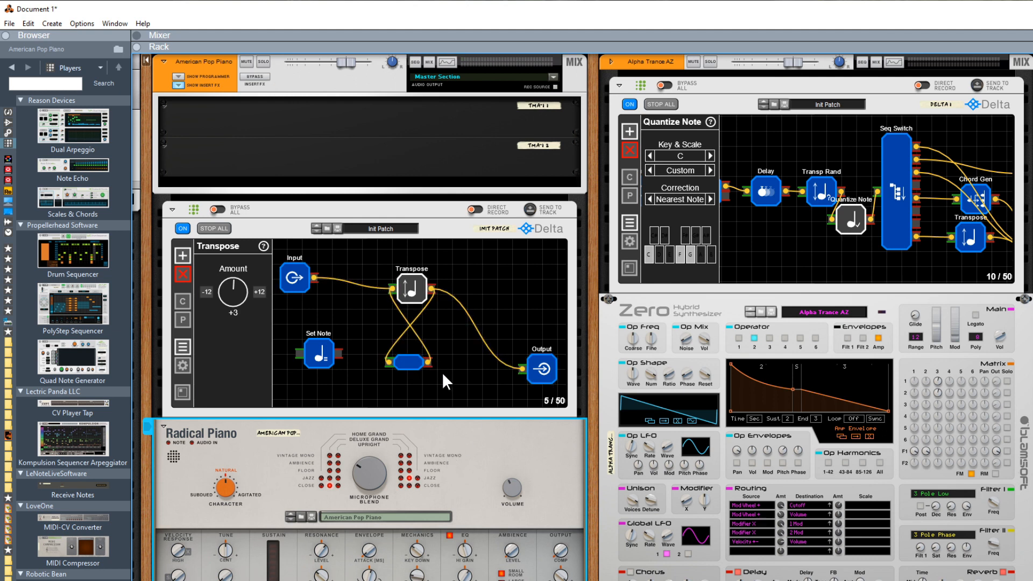
Step: Add a Delay node between the Merger/Splitter and the Transpose input, with Play Dry Event off, Count 1 and Time 1/8
{"action": "left_click_drag", "start_coordinate": [409, 361], "coordinate": [391, 354]}
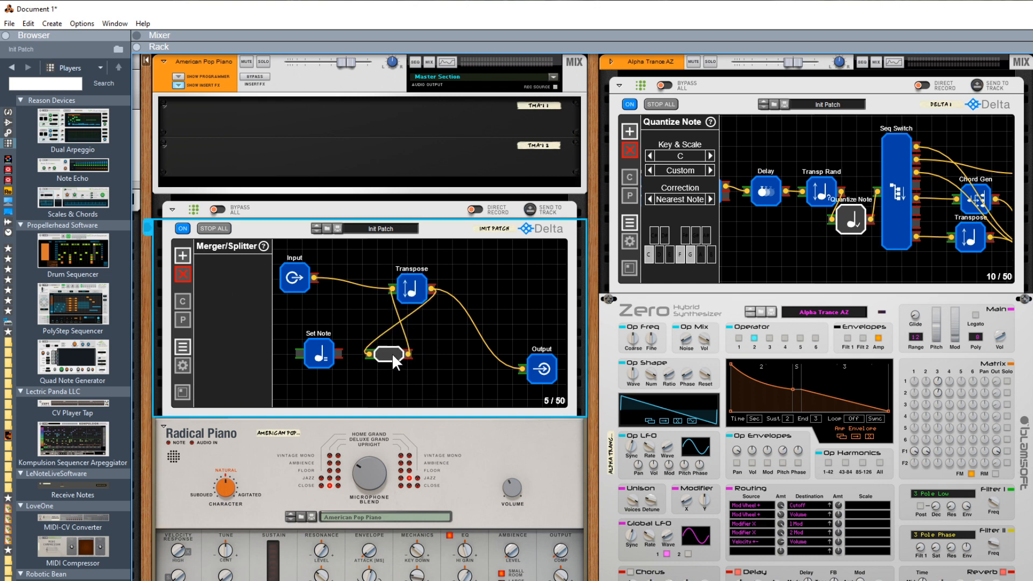
{"action": "left_click", "coordinate": [183, 254]}
{"action": "mouse_move", "coordinate": [227, 286]}
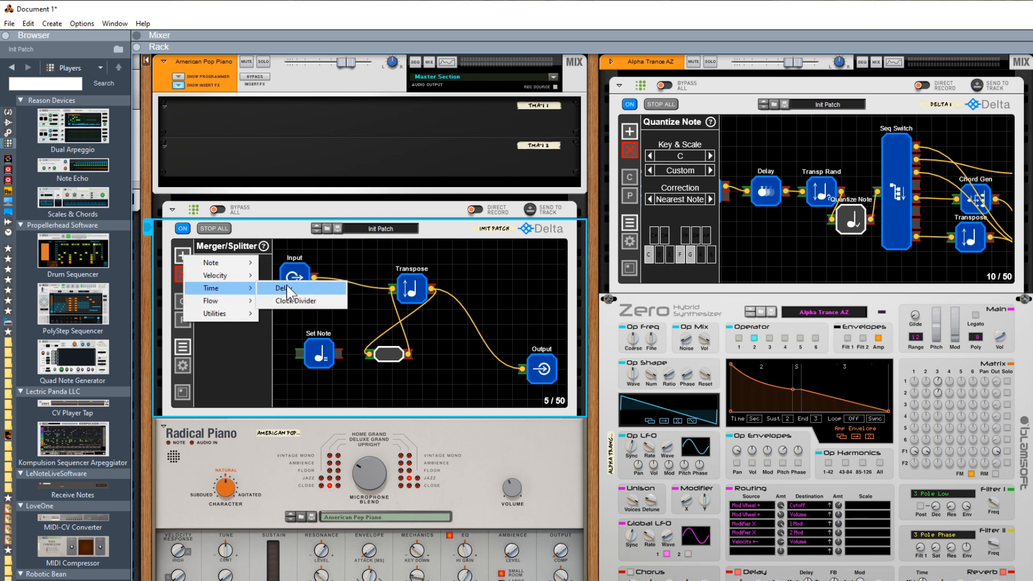
{"action": "left_click", "coordinate": [289, 288]}
{"action": "left_click_drag", "start_coordinate": [289, 287], "coordinate": [441, 348]}
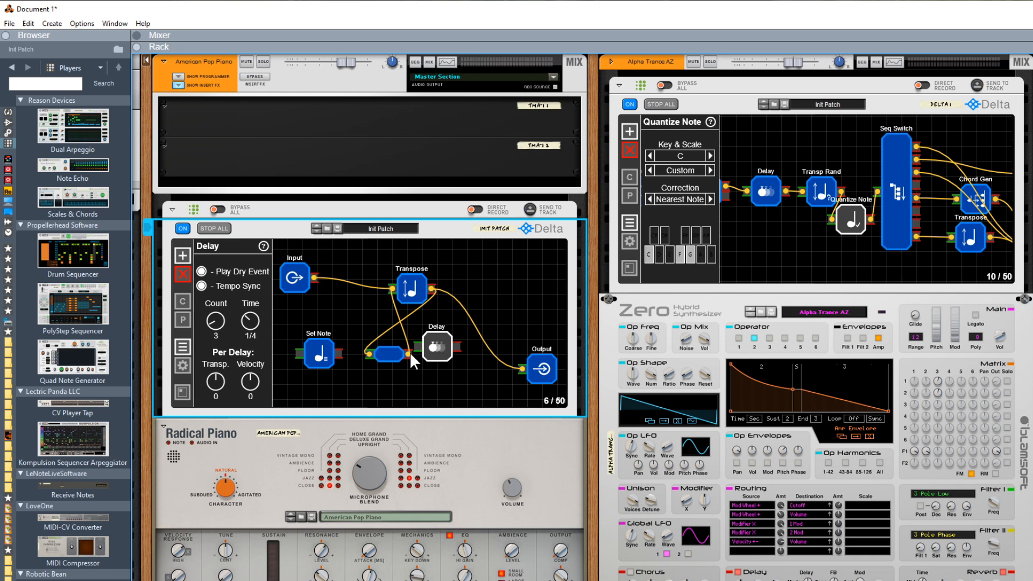
{"action": "mouse_move", "coordinate": [408, 353]}
{"action": "left_mouse_down"}
{"action": "mouse_move", "coordinate": [457, 346]}
{"action": "mouse_move", "coordinate": [408, 354]}
{"action": "mouse_move", "coordinate": [424, 353]}
{"action": "mouse_move", "coordinate": [398, 337]}
{"action": "mouse_move", "coordinate": [369, 353]}
{"action": "mouse_move", "coordinate": [389, 360]}
{"action": "left_mouse_up"}
{"action": "left_click", "coordinate": [442, 353]}
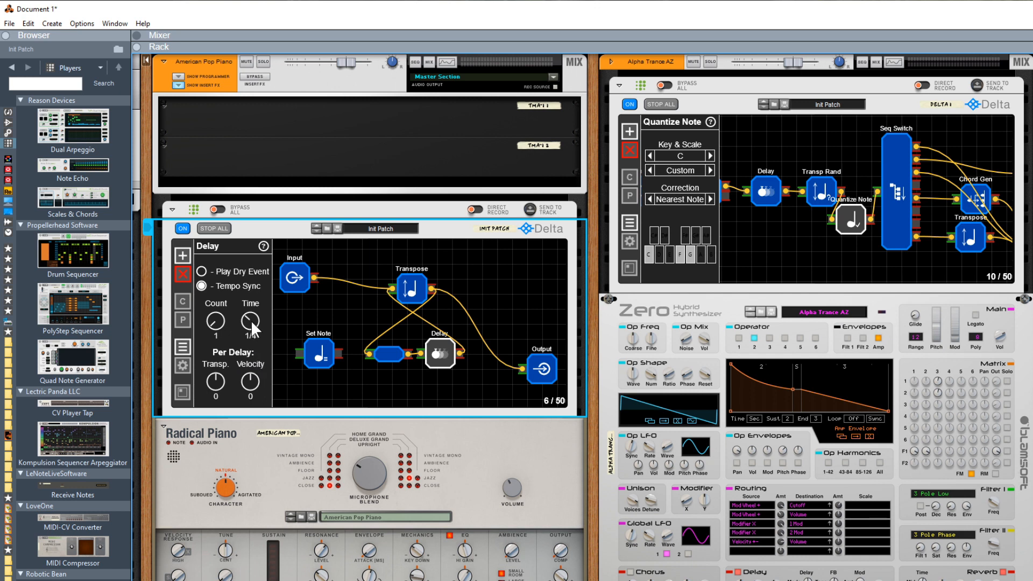
{"action": "left_click_drag", "start_coordinate": [250, 308], "coordinate": [252, 315]}
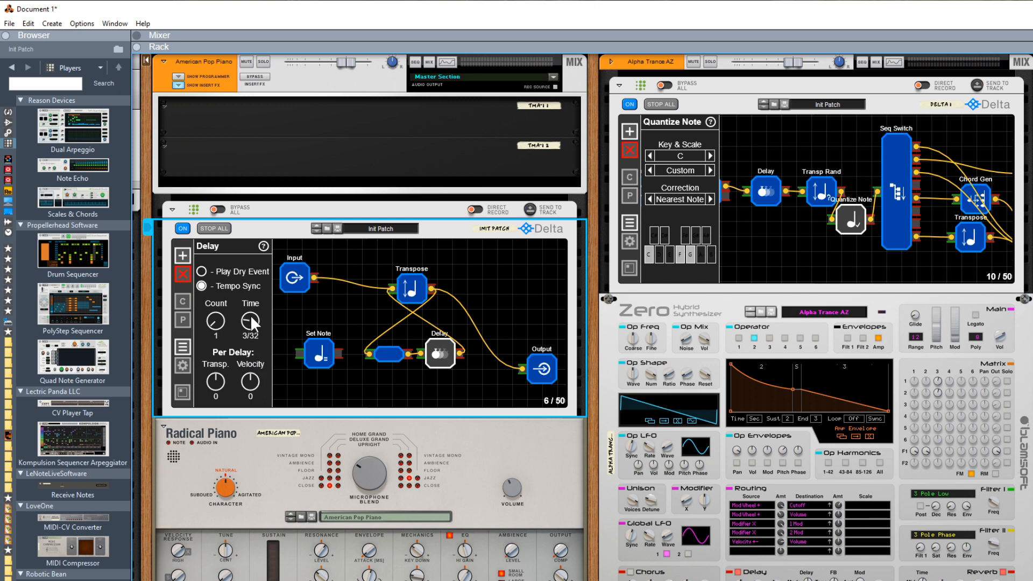
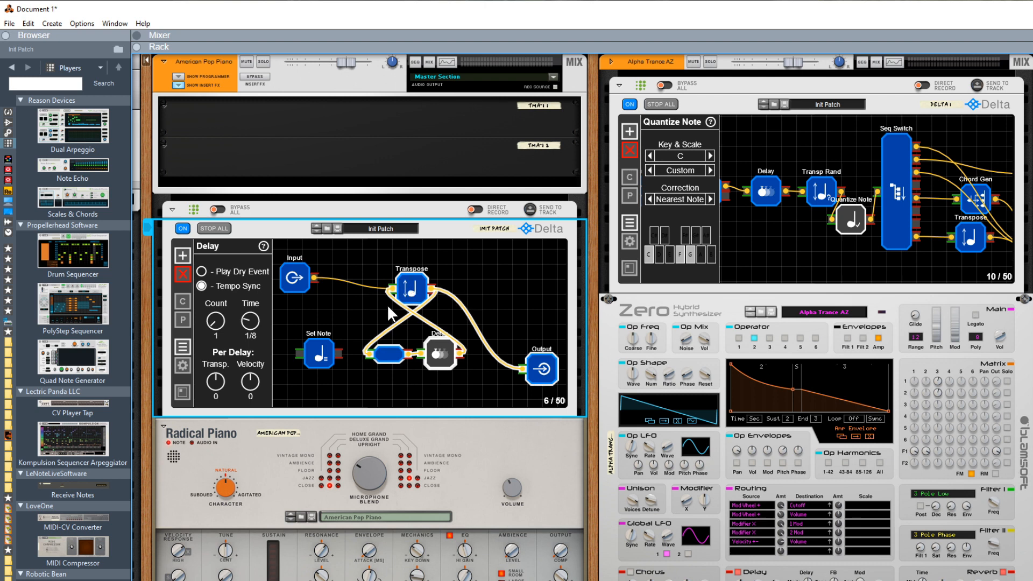
Step: Replace the Radical Piano with a SubTractor Analog Synthesizer and stop all notes running in its Delta
{"action": "left_click", "coordinate": [8, 112]}
{"action": "left_click_drag", "start_coordinate": [73, 500], "coordinate": [377, 491]}
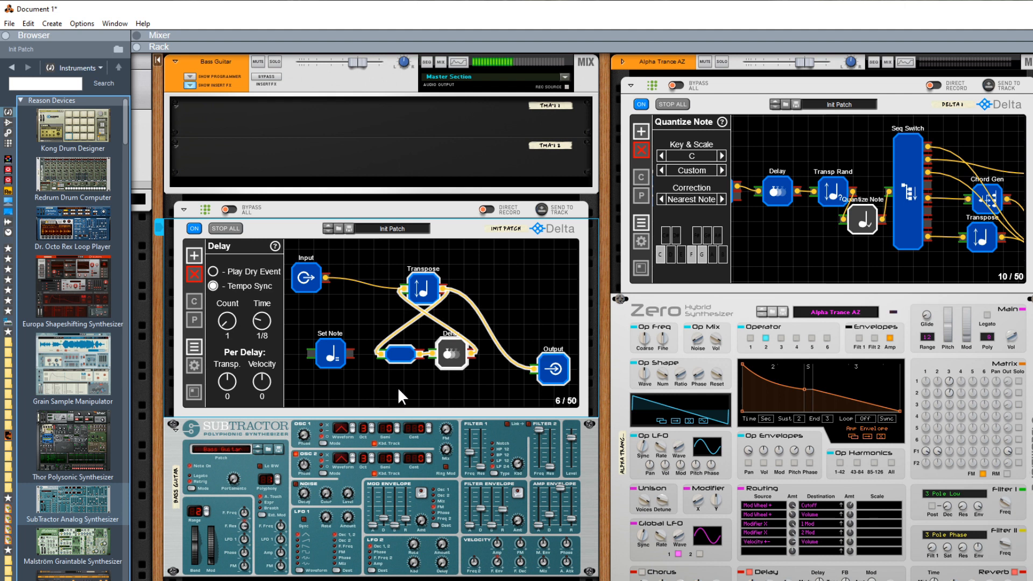
{"action": "left_click", "coordinate": [227, 228]}
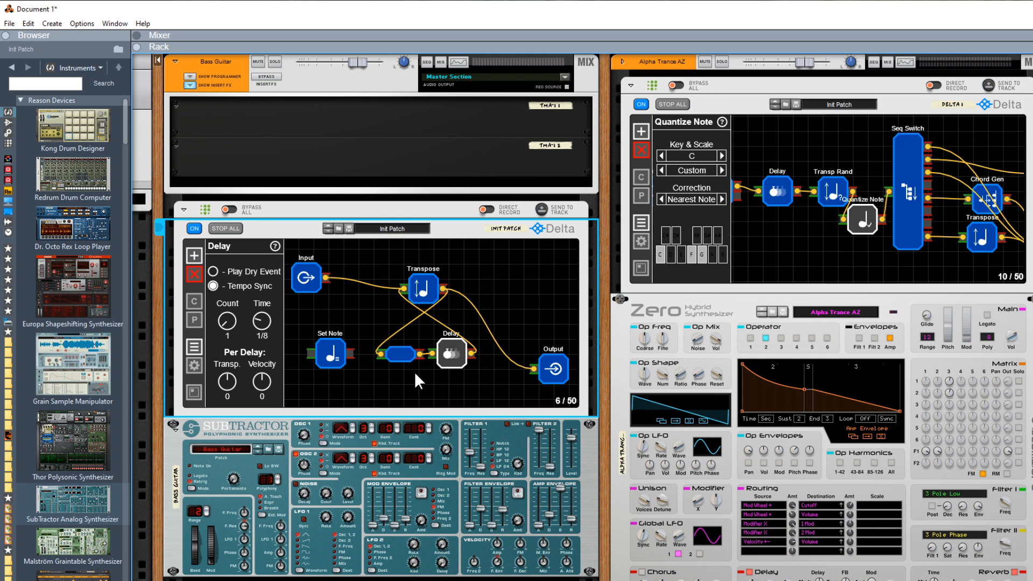
Step: Add an If node between the Input and the Transpose node, with the condition MIDI Note # > E0 (28)
{"action": "left_click", "coordinate": [314, 271]}
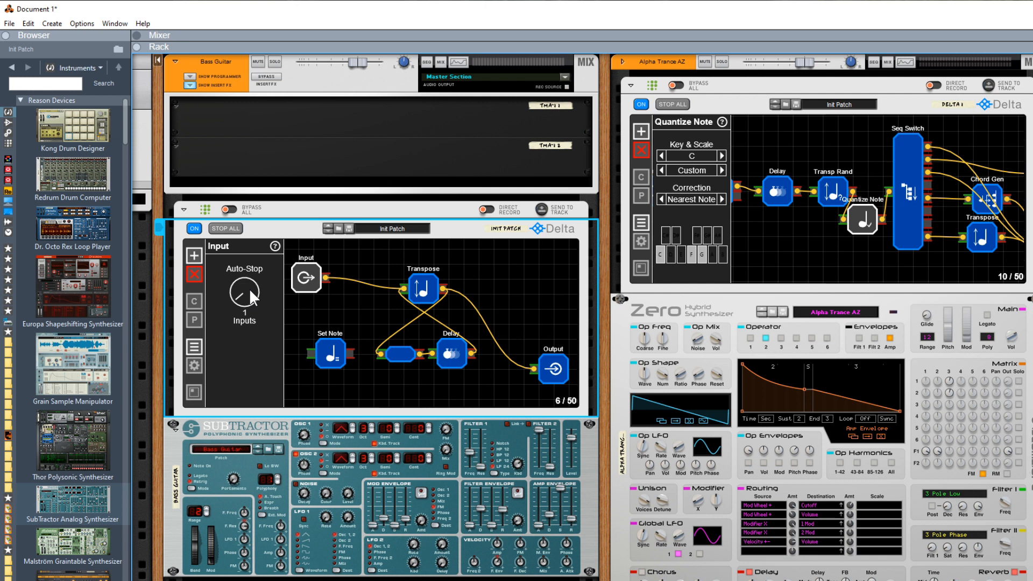
{"action": "left_click", "coordinate": [195, 254]}
{"action": "mouse_move", "coordinate": [240, 295]}
{"action": "left_click", "coordinate": [311, 312]}
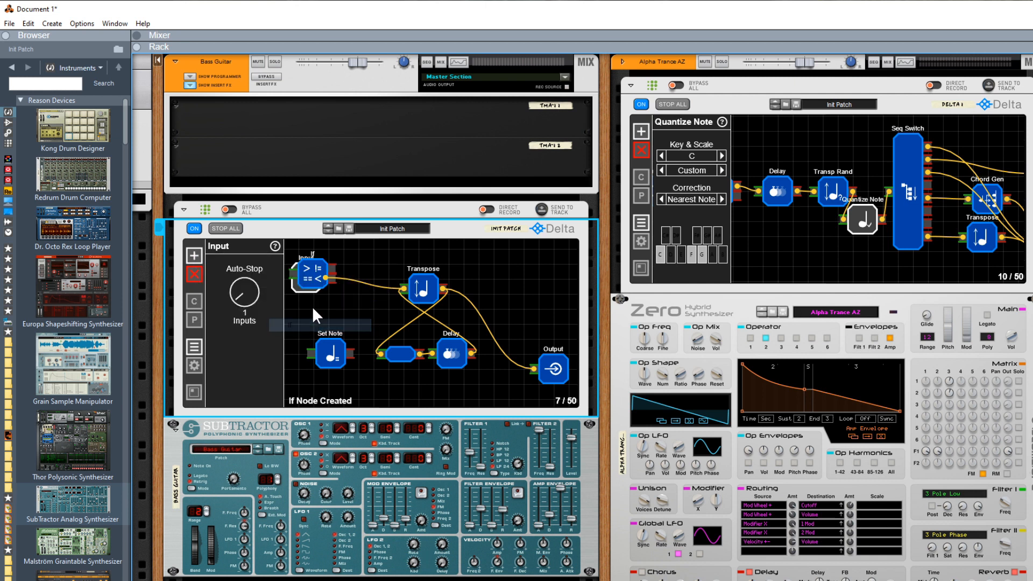
{"action": "left_click_drag", "start_coordinate": [312, 281], "coordinate": [351, 310]}
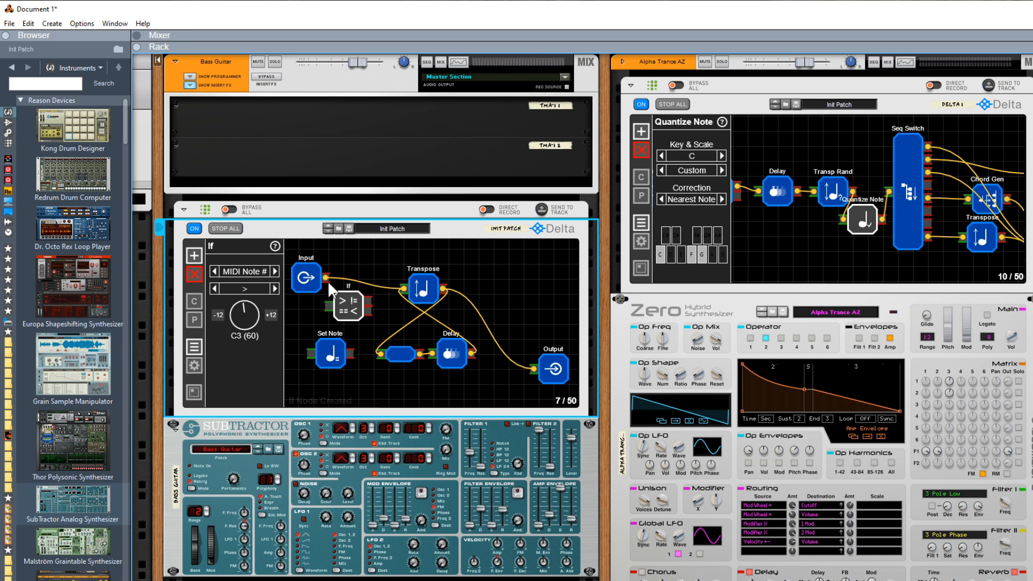
{"action": "mouse_move", "coordinate": [326, 278]}
{"action": "left_mouse_down"}
{"action": "mouse_move", "coordinate": [368, 301]}
{"action": "mouse_move", "coordinate": [327, 277]}
{"action": "left_mouse_up"}
{"action": "left_click", "coordinate": [345, 304]}
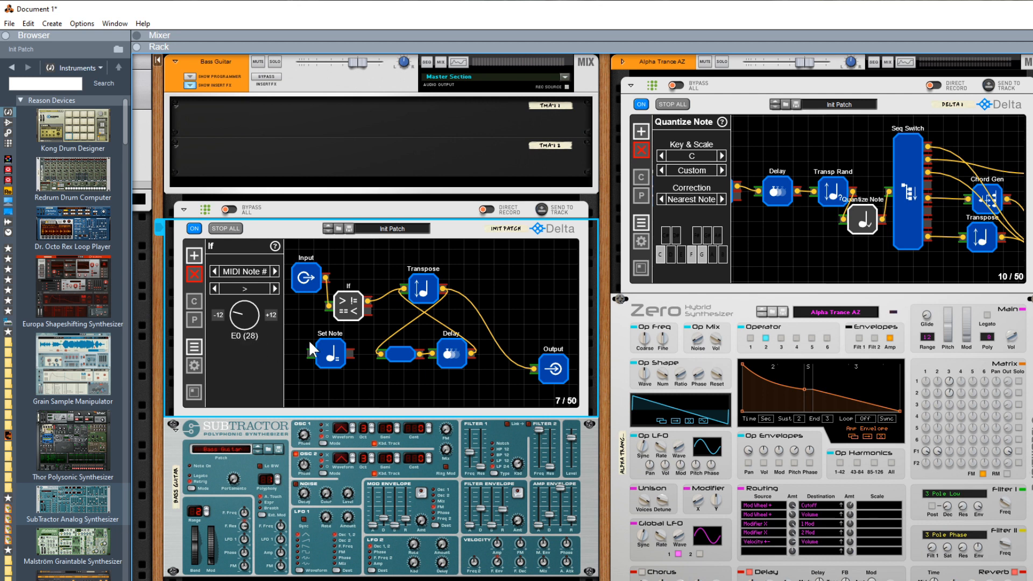
Step: Toggle the Bypass All switch of the SubTractor's Delta on and back off
{"action": "left_click", "coordinate": [308, 280]}
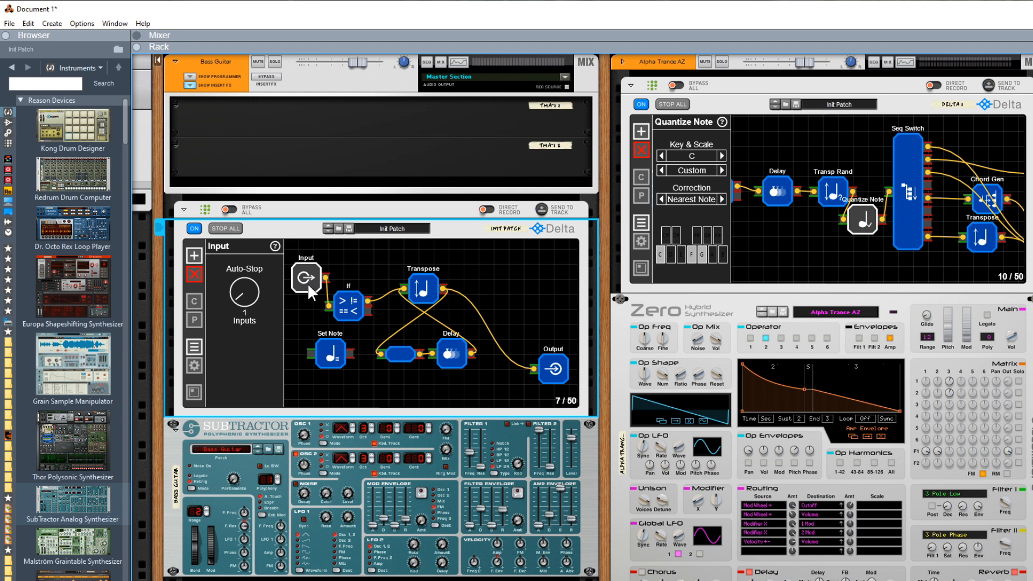
{"action": "left_click", "coordinate": [215, 425]}
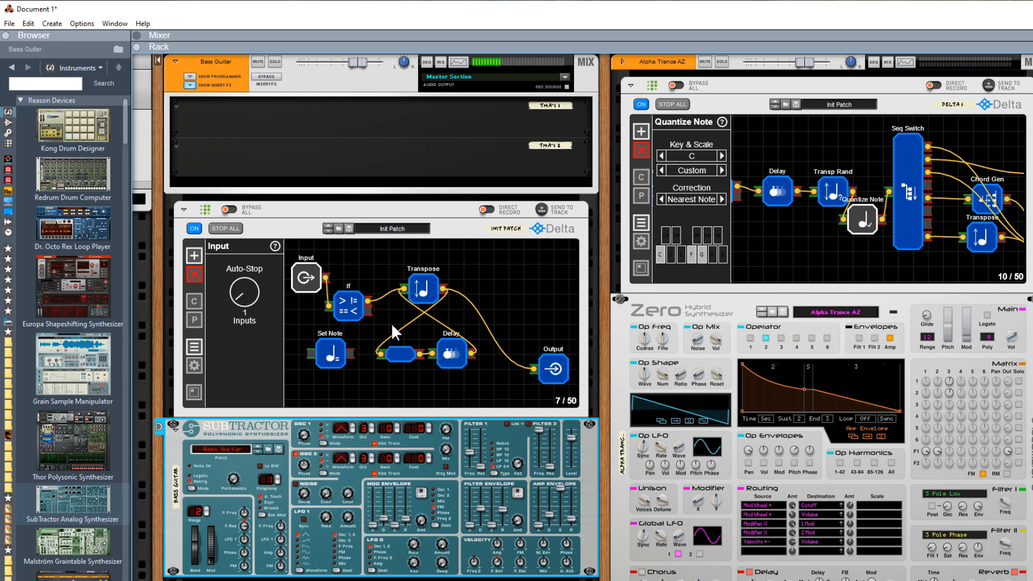
{"action": "left_click", "coordinate": [232, 234]}
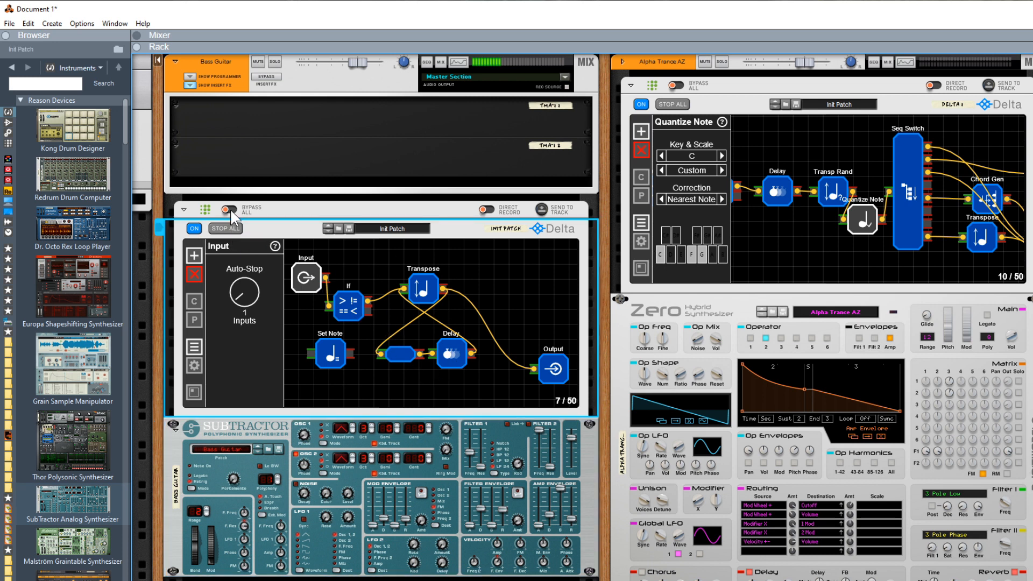
{"action": "left_click", "coordinate": [229, 210]}
{"action": "left_click", "coordinate": [226, 208]}
{"action": "left_click", "coordinate": [228, 209]}
{"action": "left_click", "coordinate": [230, 210]}
Step: Rearrange the nodes with If beside Input, Transpose above Output, and the Merger/Splitter and Delay along the lower edge
{"action": "left_click_drag", "start_coordinate": [353, 307], "coordinate": [355, 274]}
{"action": "left_click_drag", "start_coordinate": [425, 293], "coordinate": [485, 281]}
{"action": "left_click_drag", "start_coordinate": [473, 349], "coordinate": [505, 359]}
{"action": "left_click_drag", "start_coordinate": [405, 354], "coordinate": [414, 372]}
{"action": "left_click_drag", "start_coordinate": [483, 366], "coordinate": [455, 377]}
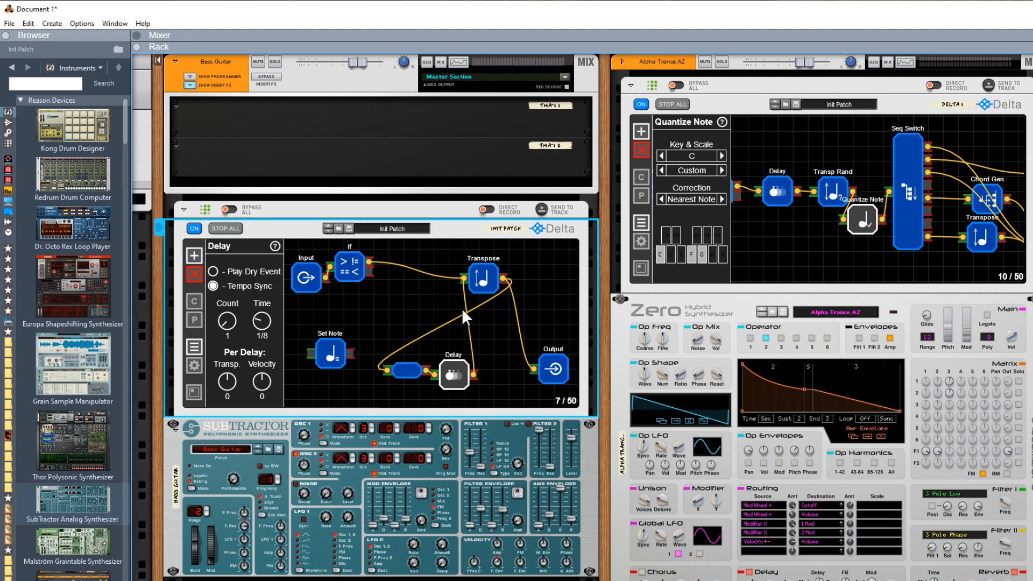
Step: Disconnect the Delay from the Transpose node and feed it into a new If node with the condition MIDI Note # > E6 (100)
{"action": "left_click_drag", "start_coordinate": [474, 374], "coordinate": [434, 300]}
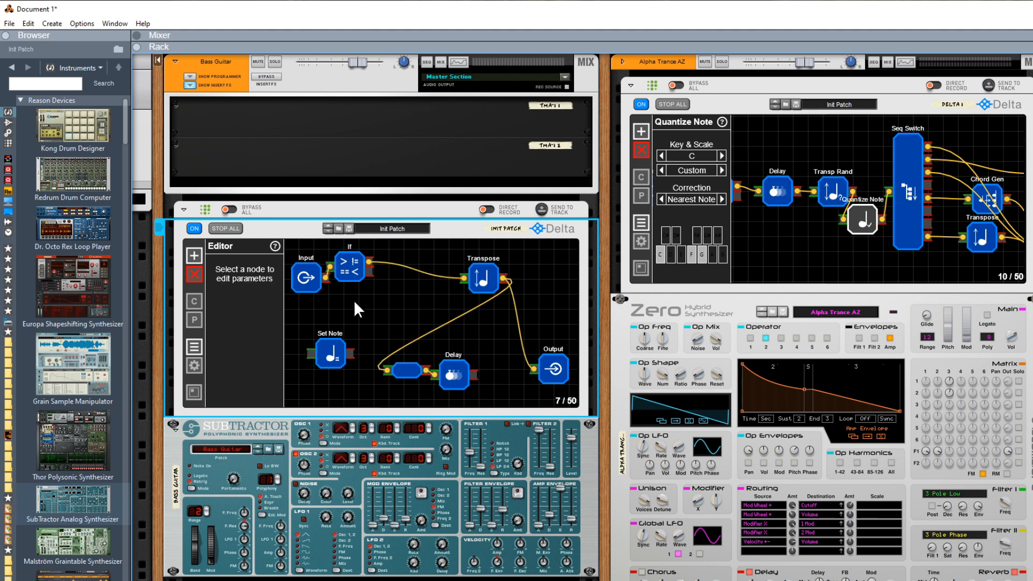
{"action": "left_click", "coordinate": [197, 252]}
{"action": "mouse_move", "coordinate": [232, 297]}
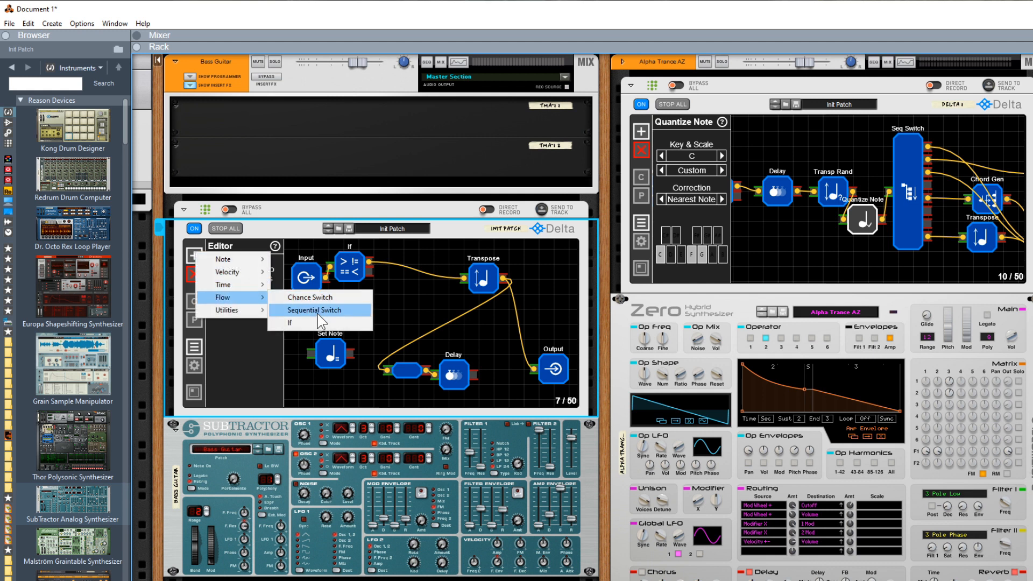
{"action": "left_click", "coordinate": [290, 323]}
{"action": "left_click_drag", "start_coordinate": [320, 276], "coordinate": [425, 311]}
{"action": "left_click_drag", "start_coordinate": [476, 373], "coordinate": [399, 308]}
{"action": "left_click", "coordinate": [416, 305]}
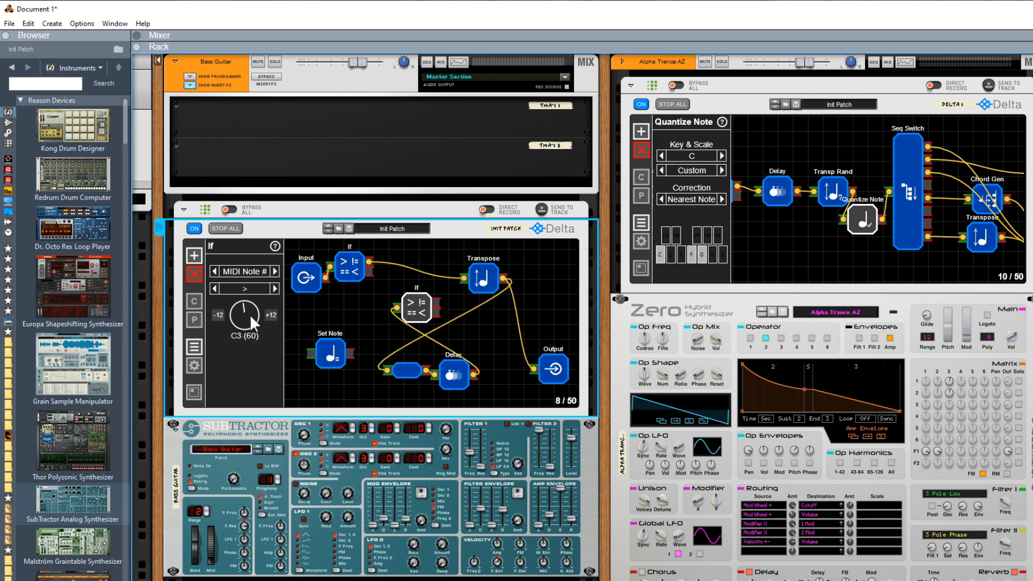
{"action": "left_click_drag", "start_coordinate": [250, 310], "coordinate": [261, 260]}
Step: Swap the positions of the second If and Set Note nodes, and wire If's upper output to Set Note with Note E1 (40)
{"action": "mouse_move", "coordinate": [328, 350]}
{"action": "left_mouse_down"}
{"action": "mouse_move", "coordinate": [377, 307]}
{"action": "mouse_move", "coordinate": [414, 297]}
{"action": "mouse_move", "coordinate": [342, 325]}
{"action": "mouse_move", "coordinate": [342, 341]}
{"action": "left_mouse_up"}
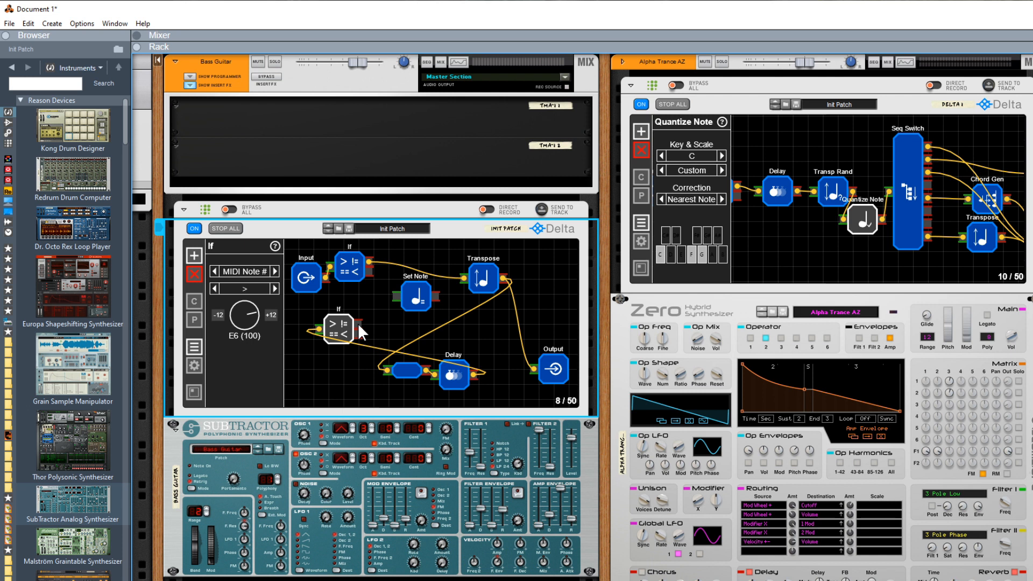
{"action": "left_click_drag", "start_coordinate": [358, 324], "coordinate": [402, 296]}
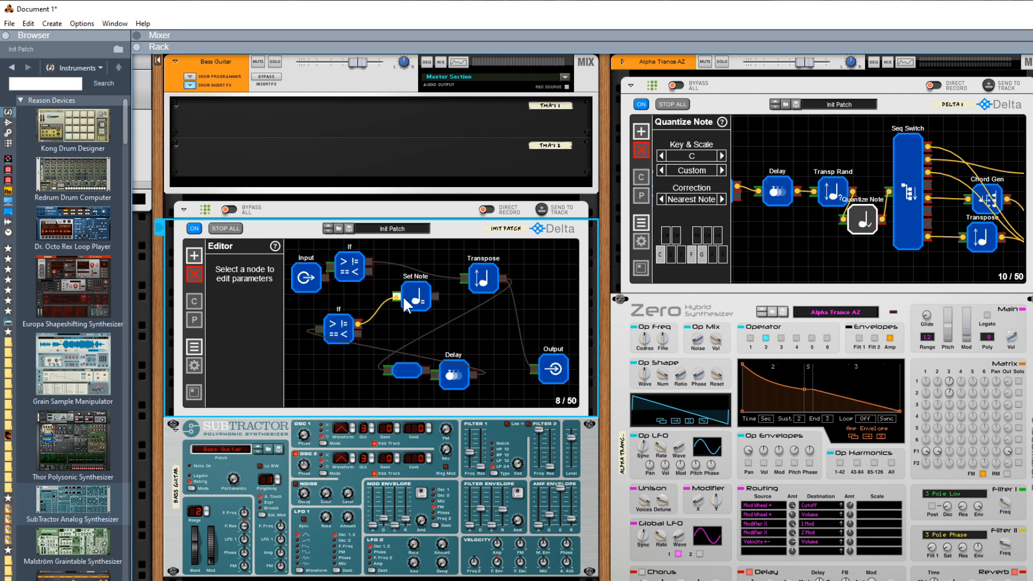
{"action": "left_click", "coordinate": [409, 298]}
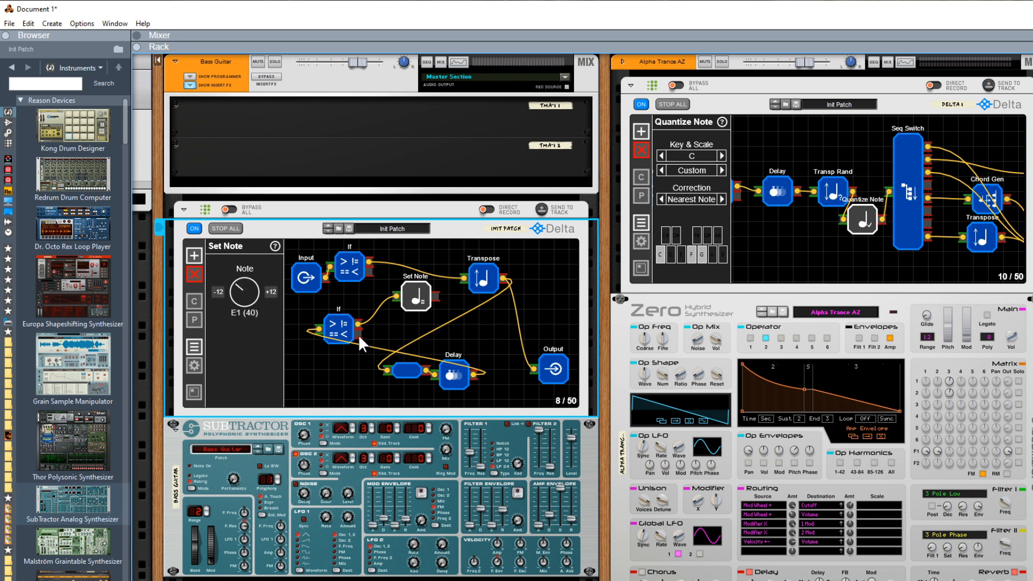
Step: Wire the second If node's lower output and the Set Note output into the Transpose input
{"action": "left_click", "coordinate": [341, 333]}
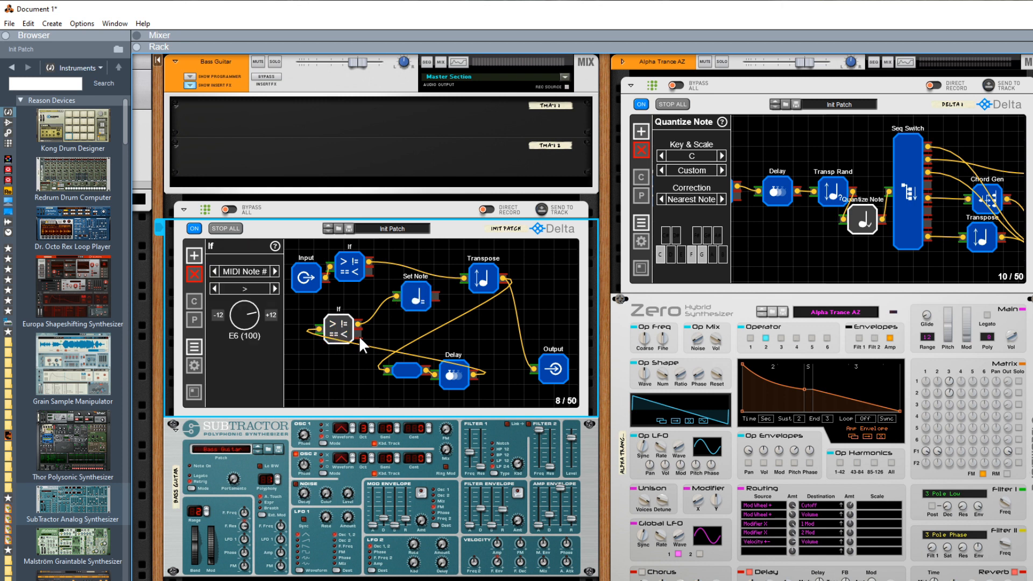
{"action": "left_click_drag", "start_coordinate": [357, 334], "coordinate": [389, 294]}
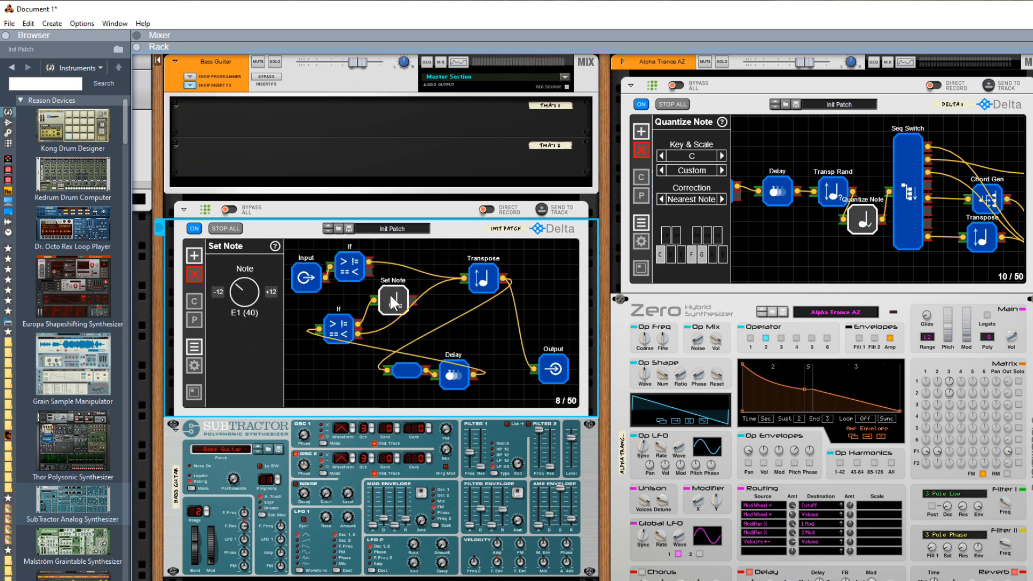
{"action": "left_click", "coordinate": [418, 303]}
{"action": "left_click_drag", "start_coordinate": [463, 280], "coordinate": [464, 277]}
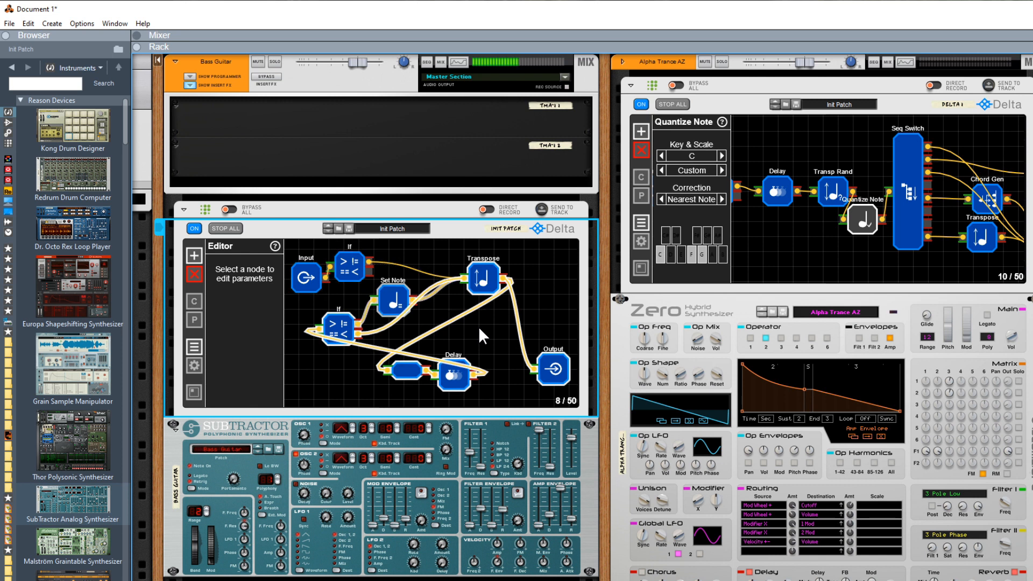
Step: Review the settings of the second If, Set Note, Transpose and Delay nodes in the feedback loop
{"action": "left_click", "coordinate": [337, 328]}
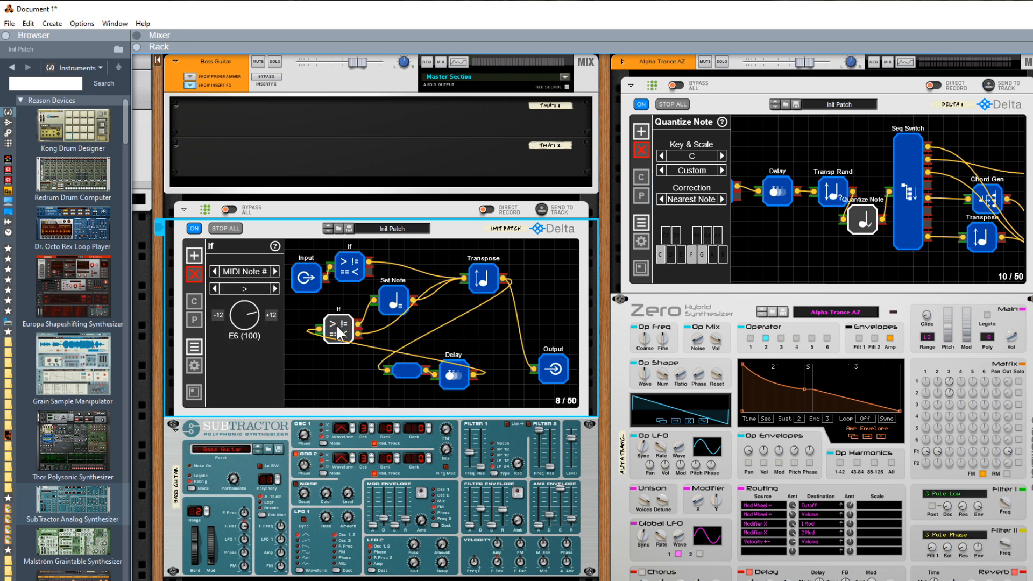
{"action": "left_click", "coordinate": [390, 303]}
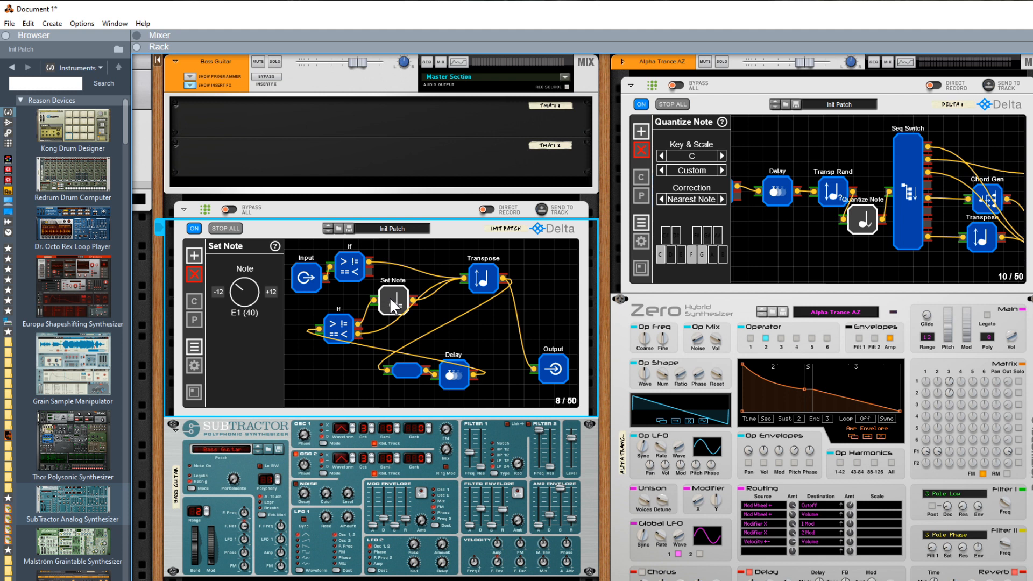
{"action": "left_click", "coordinate": [478, 275]}
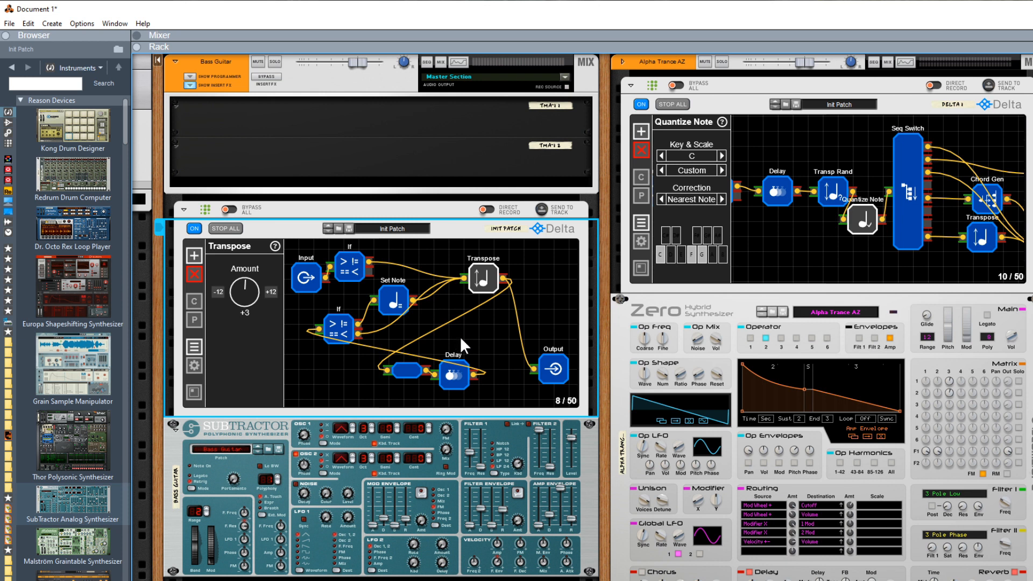
{"action": "left_click", "coordinate": [451, 370]}
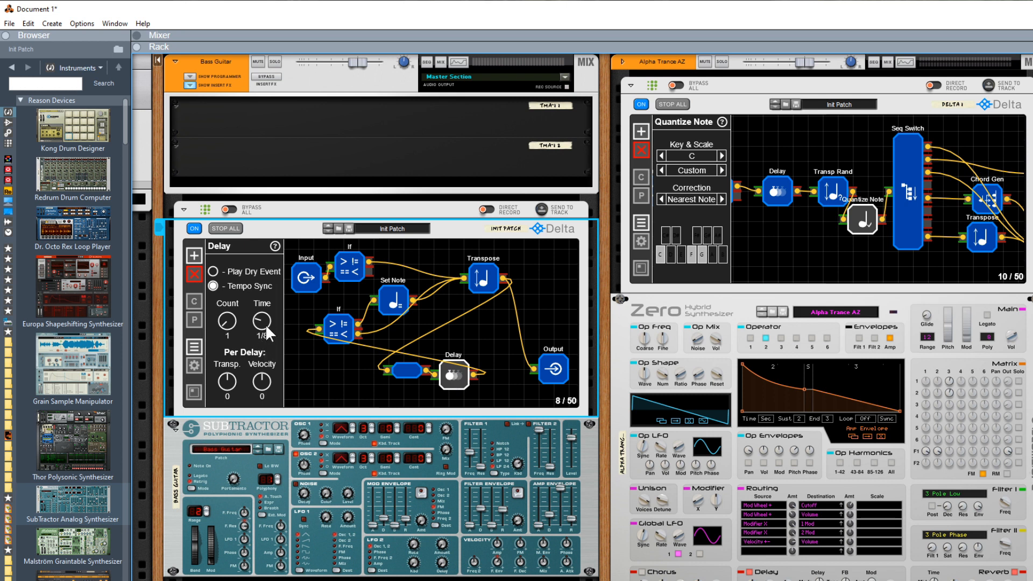
{"action": "left_click", "coordinate": [335, 330]}
{"action": "left_click", "coordinate": [394, 301]}
{"action": "left_click", "coordinate": [337, 332]}
{"action": "left_click", "coordinate": [394, 302]}
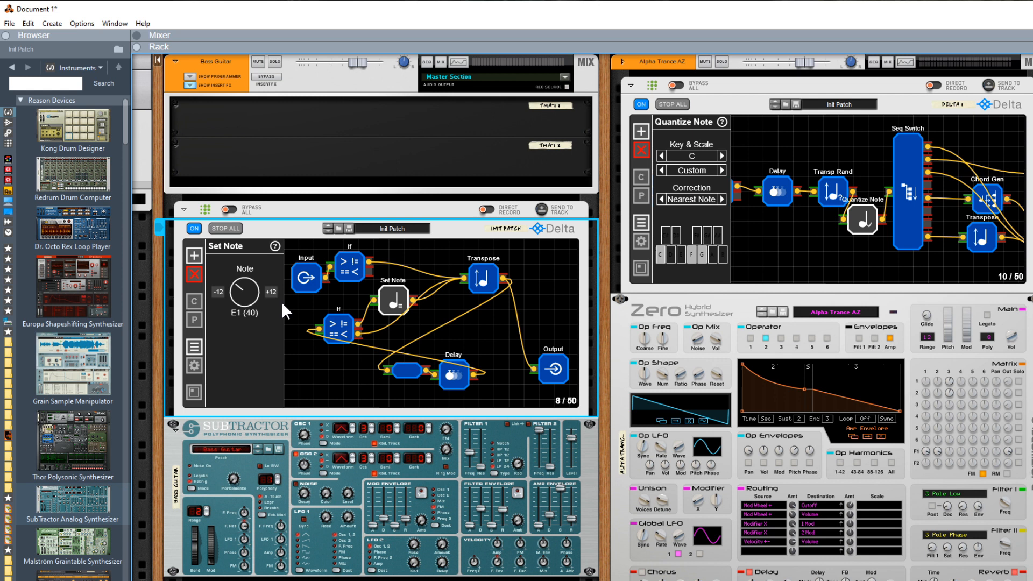
{"action": "left_click", "coordinate": [344, 334]}
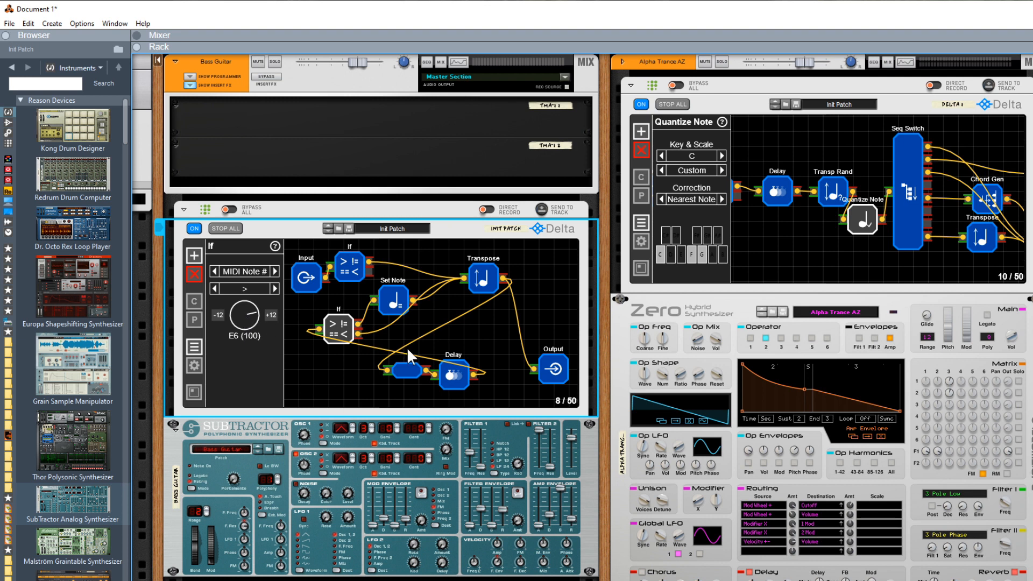
Step: Set the Delay's Time to 1/128 and the Set Note node's Note to D#/Eb0 (27)
{"action": "left_click", "coordinate": [454, 380]}
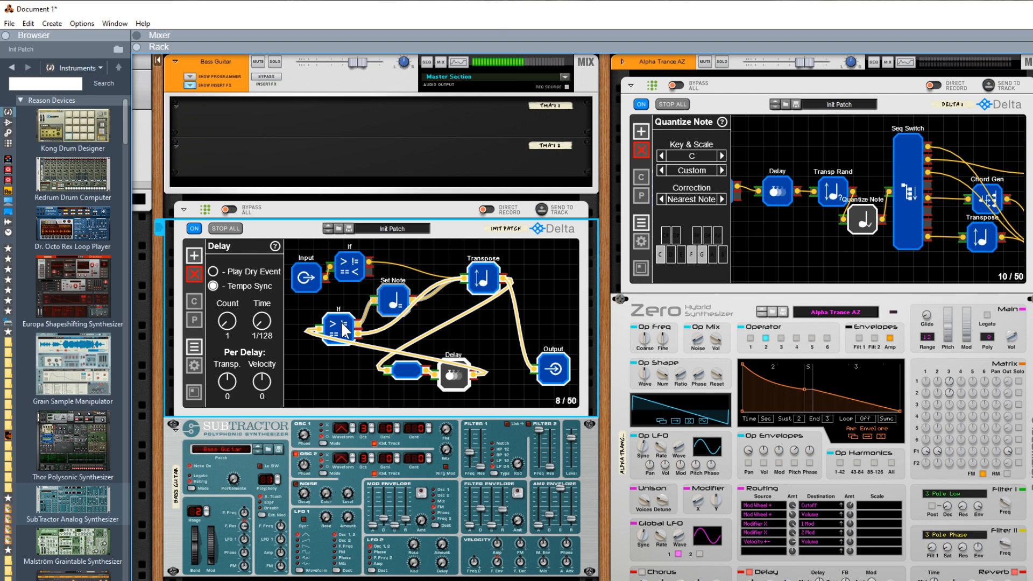
{"action": "left_click", "coordinate": [386, 302]}
{"action": "mouse_move", "coordinate": [248, 286]}
{"action": "left_mouse_down"}
{"action": "mouse_move", "coordinate": [249, 223]}
{"action": "mouse_move", "coordinate": [234, 267]}
{"action": "mouse_move", "coordinate": [245, 203]}
{"action": "mouse_move", "coordinate": [243, 269]}
{"action": "left_mouse_up"}
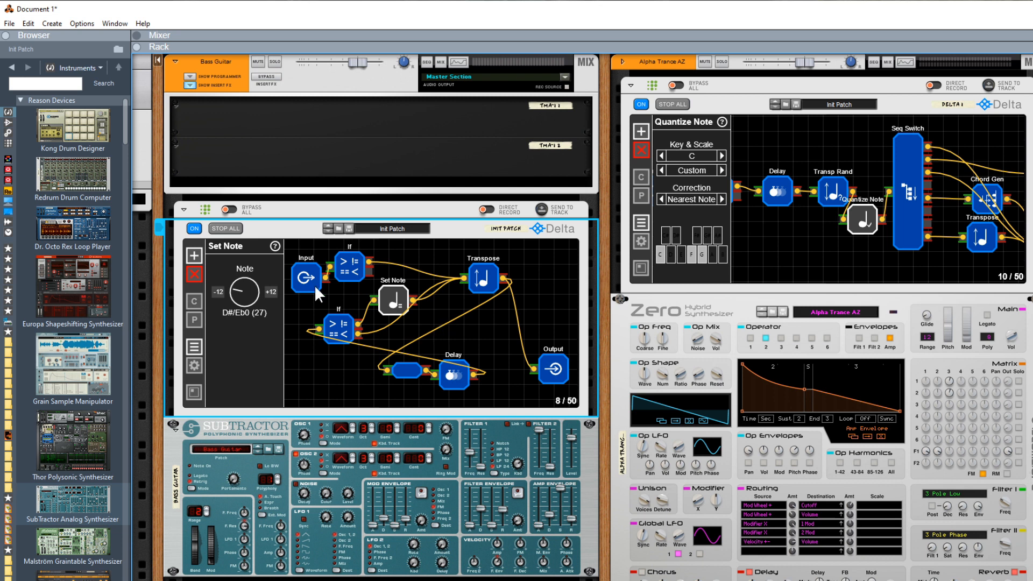
{"action": "left_click", "coordinate": [195, 258]}
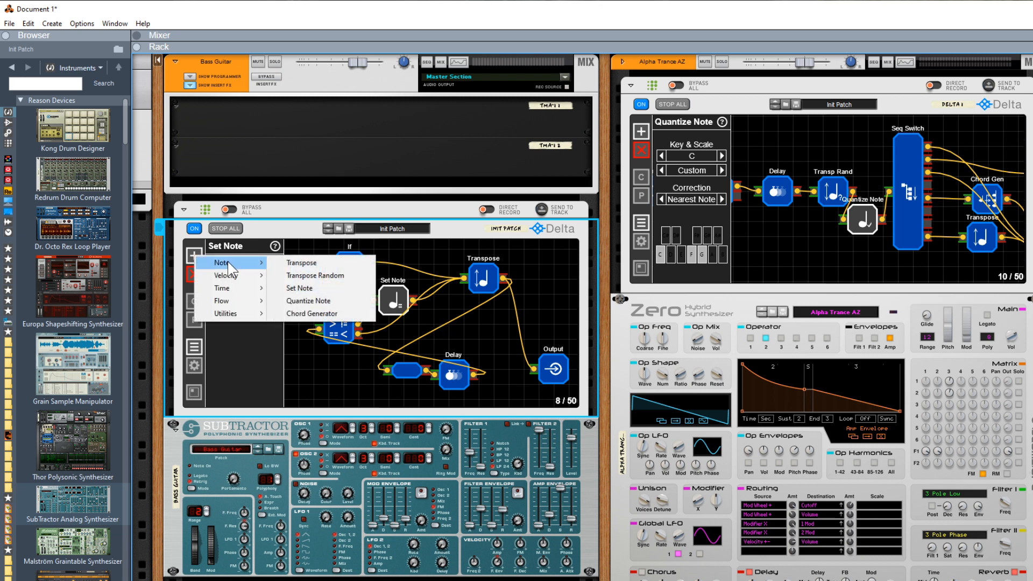
{"action": "mouse_move", "coordinate": [234, 276]}
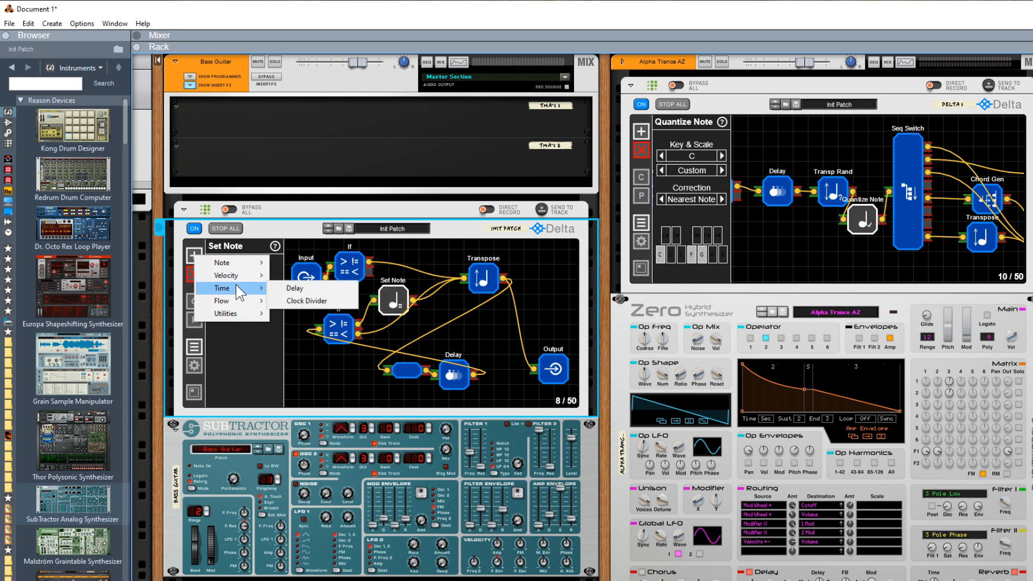
{"action": "mouse_move", "coordinate": [247, 306]}
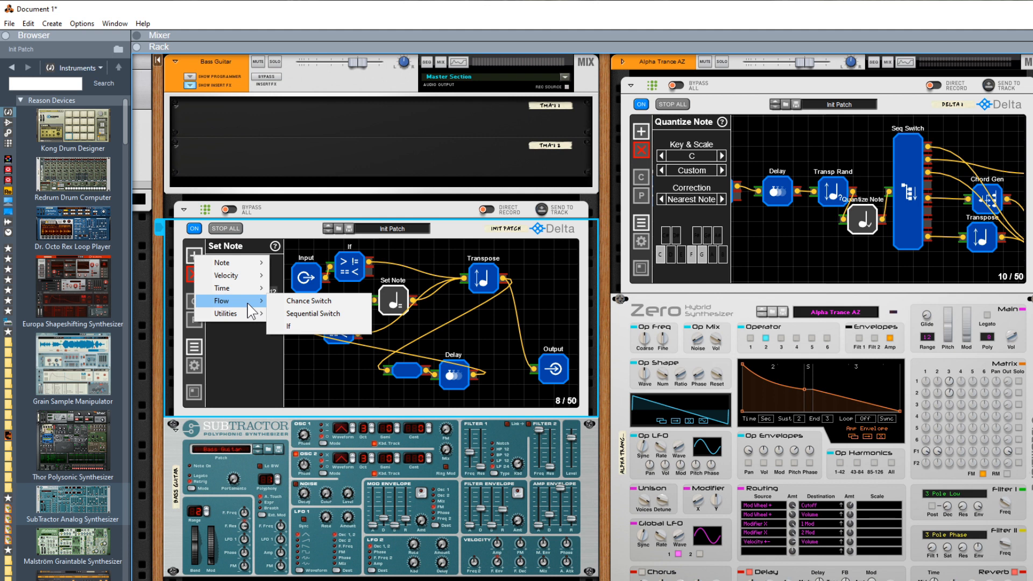
{"action": "left_click", "coordinate": [478, 323]}
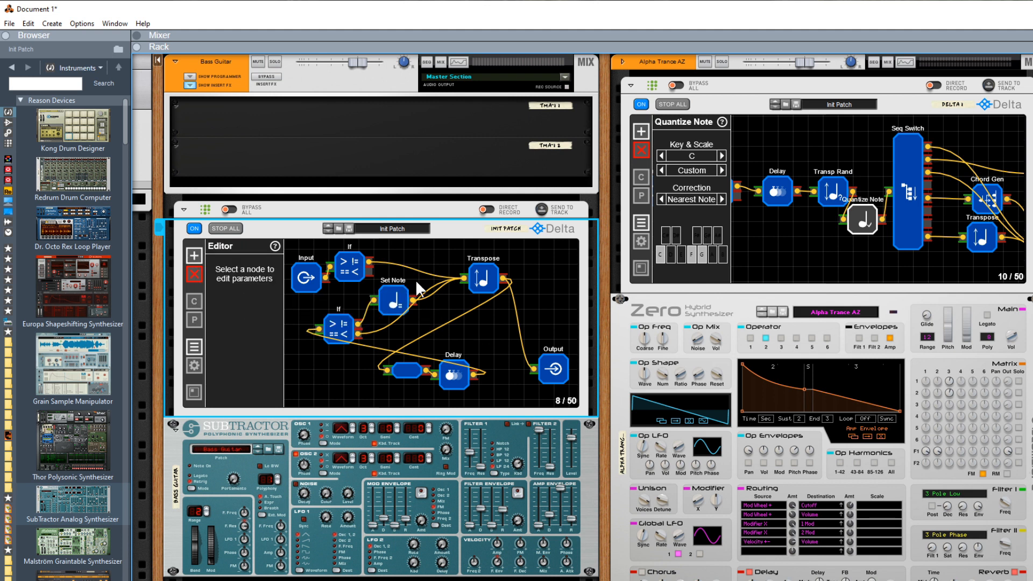
Step: Reset the second Delta device, then disconnect its Input node from Output and place Input slightly lower
{"action": "right_click", "coordinate": [295, 231]}
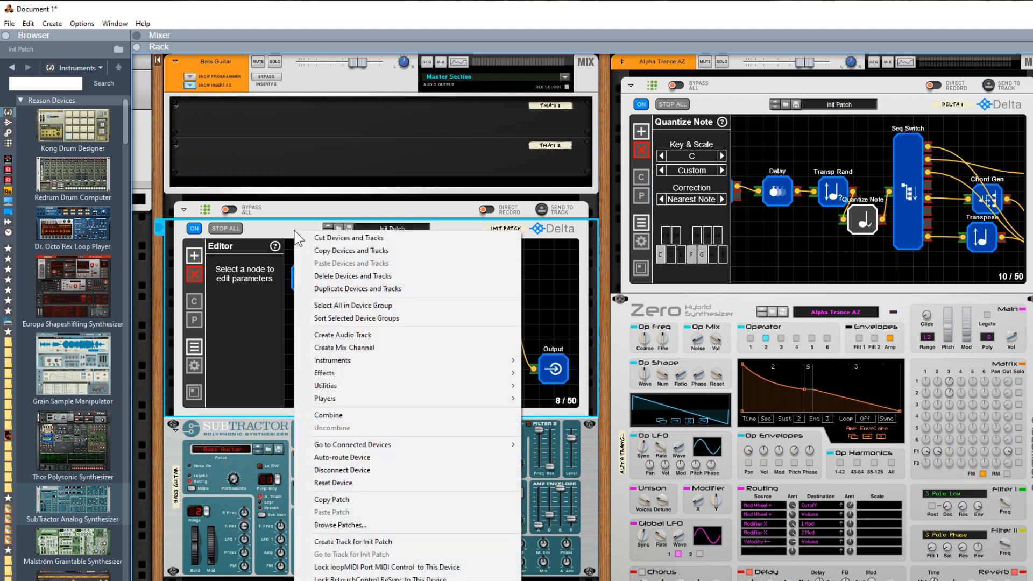
{"action": "left_click", "coordinate": [354, 482]}
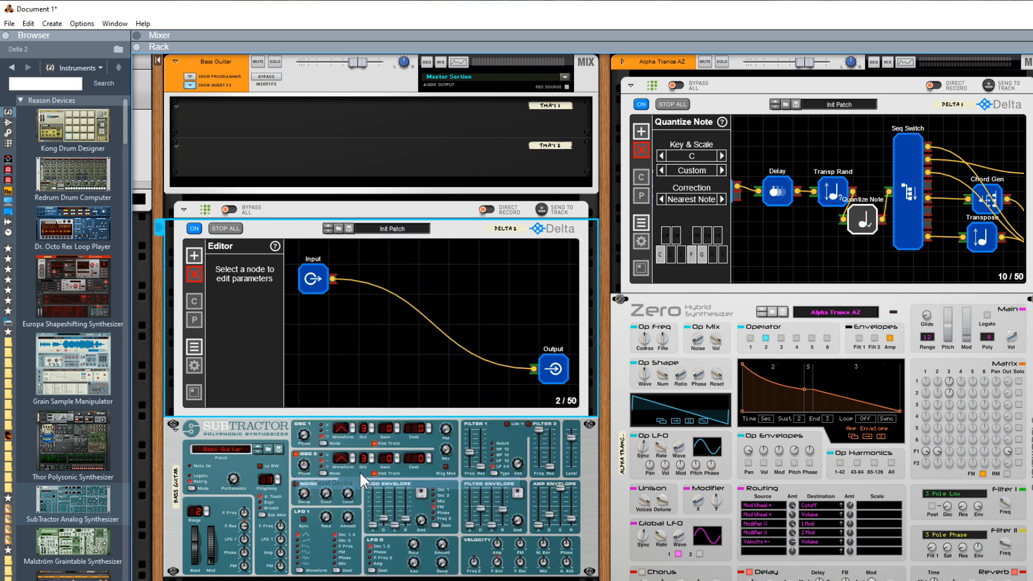
{"action": "left_click_drag", "start_coordinate": [334, 279], "coordinate": [312, 313]}
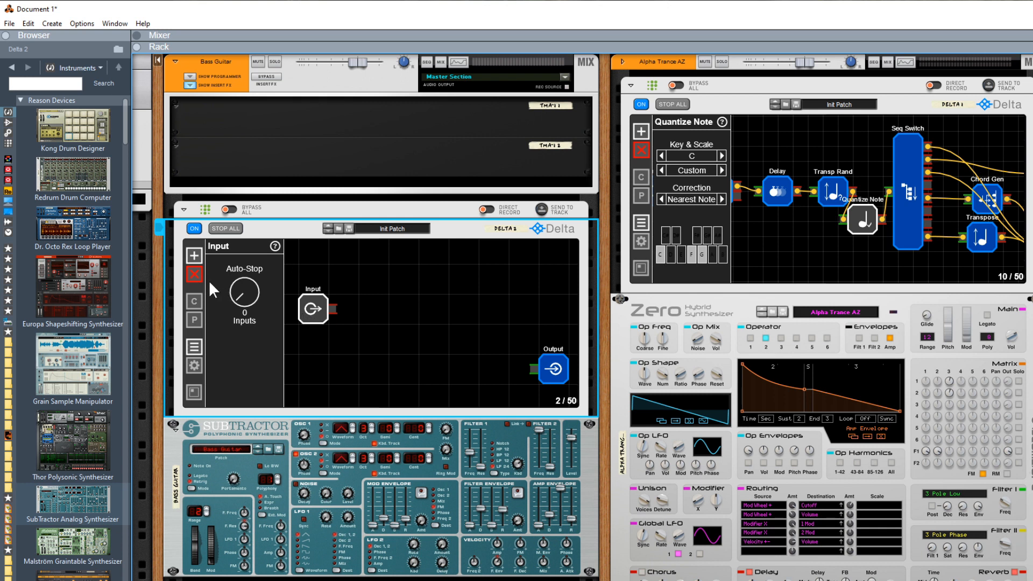
Step: Add an If node beside Input and wire the Input node's output into it
{"action": "left_click", "coordinate": [194, 257]}
{"action": "mouse_move", "coordinate": [241, 297]}
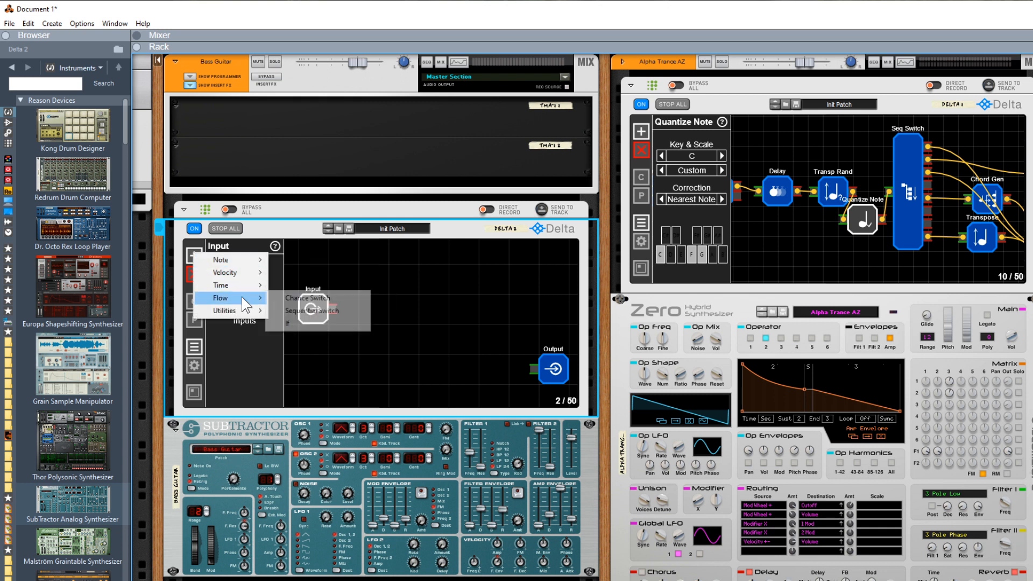
{"action": "left_click", "coordinate": [300, 324]}
{"action": "left_click_drag", "start_coordinate": [308, 278], "coordinate": [334, 310]}
{"action": "left_click", "coordinate": [369, 308]}
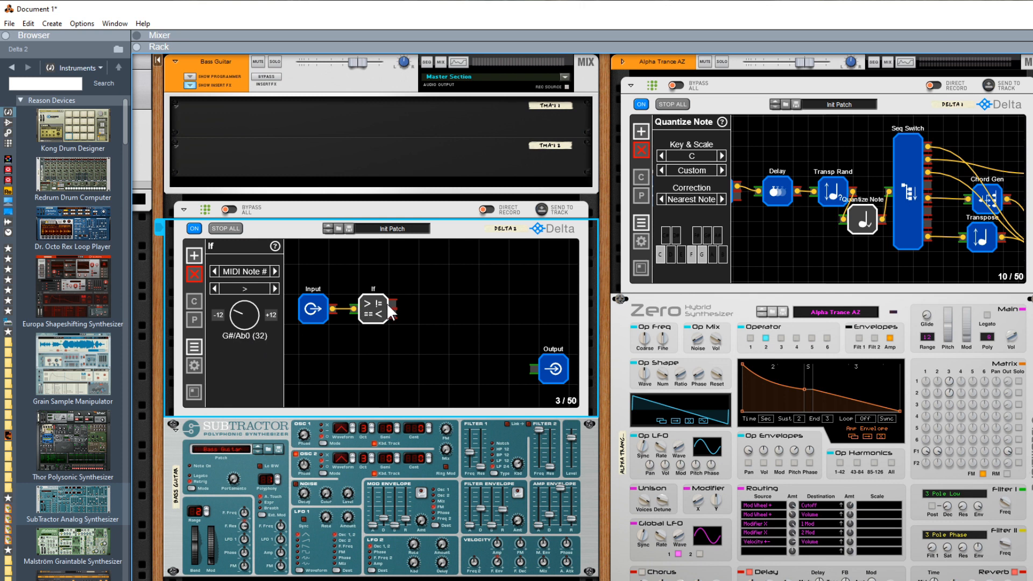
Step: Add a Delay node fed by the If node's upper output and set its Count to Manual Stop
{"action": "left_click", "coordinate": [196, 254]}
{"action": "mouse_move", "coordinate": [253, 301]}
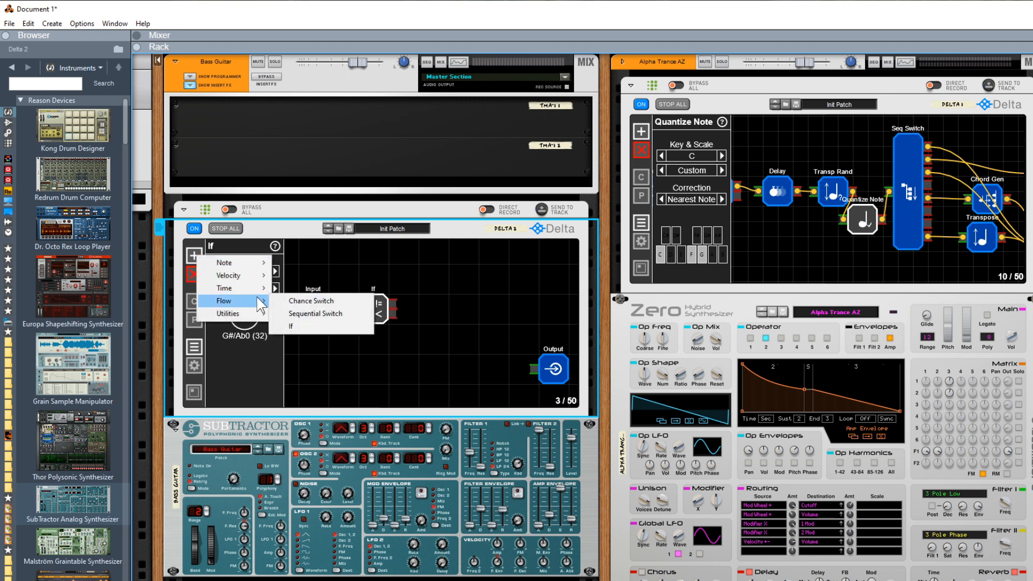
{"action": "left_click", "coordinate": [292, 287]}
{"action": "left_click_drag", "start_coordinate": [334, 275], "coordinate": [412, 309]}
{"action": "left_click", "coordinate": [431, 309]}
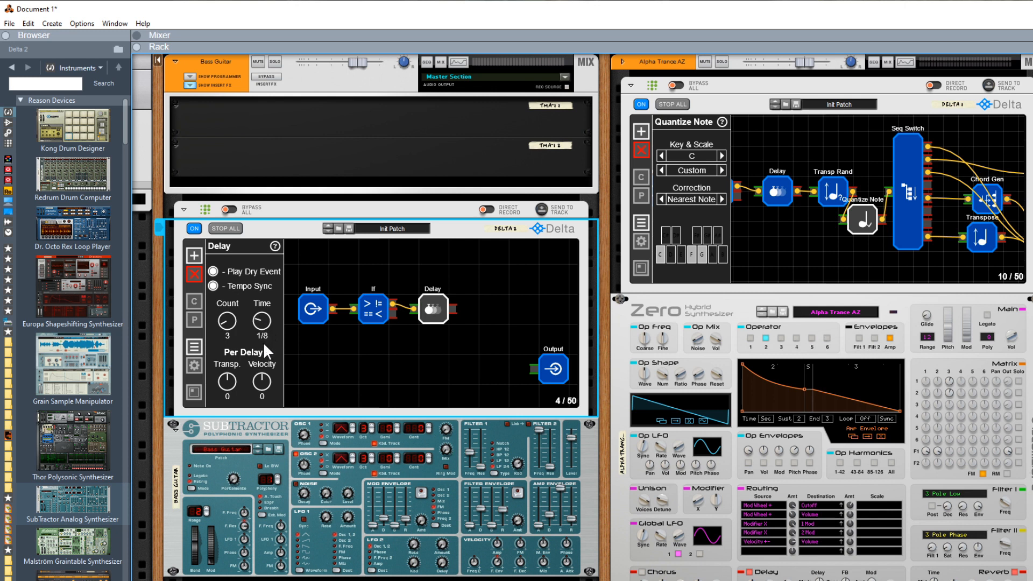
{"action": "left_click_drag", "start_coordinate": [227, 323], "coordinate": [237, 329]}
Step: Add a Clock Divider node and place it between the Delay and Output nodes
{"action": "left_click", "coordinate": [196, 256]}
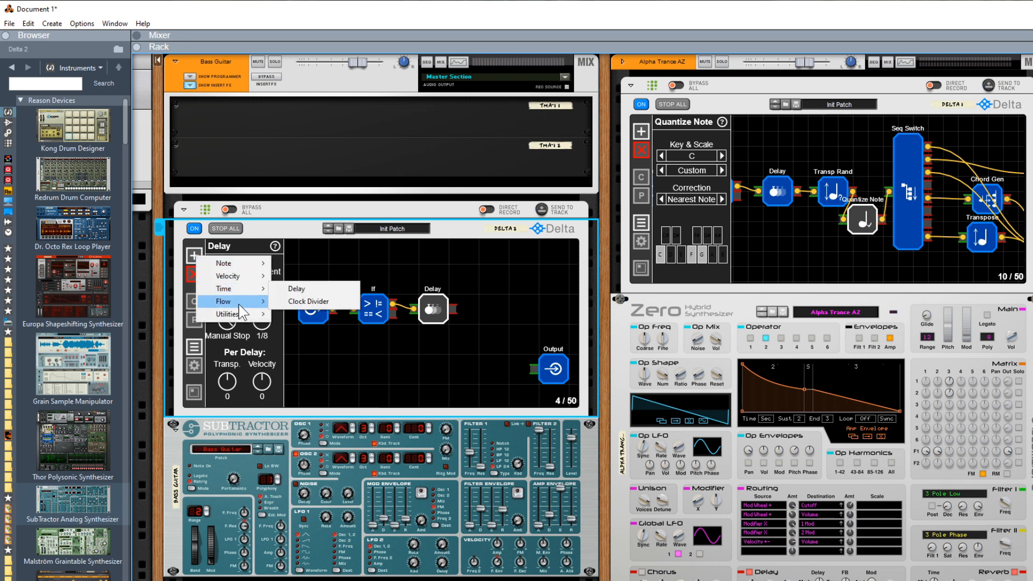
{"action": "mouse_move", "coordinate": [237, 313]}
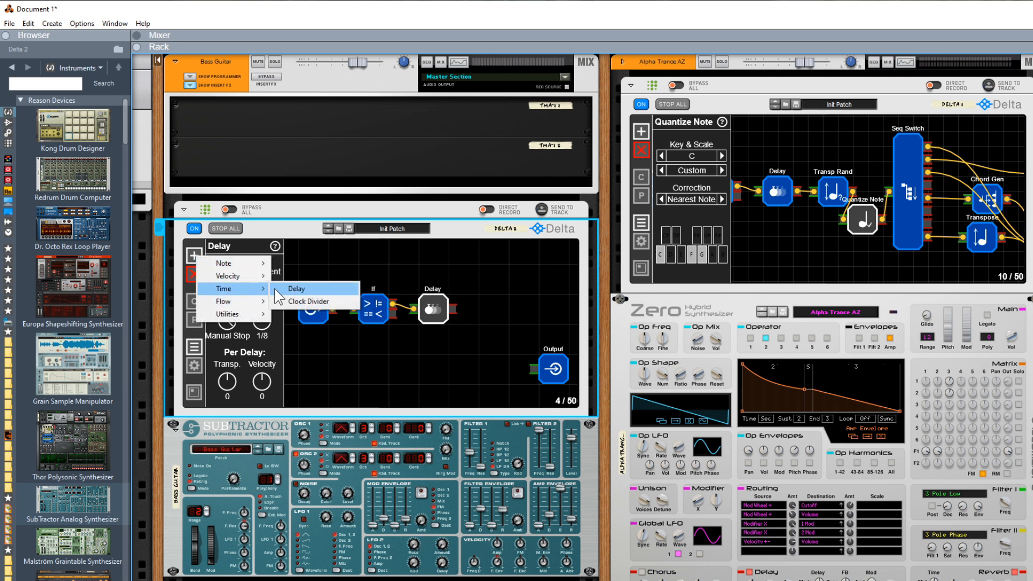
{"action": "left_click", "coordinate": [312, 302]}
{"action": "left_click_drag", "start_coordinate": [314, 279], "coordinate": [494, 369]}
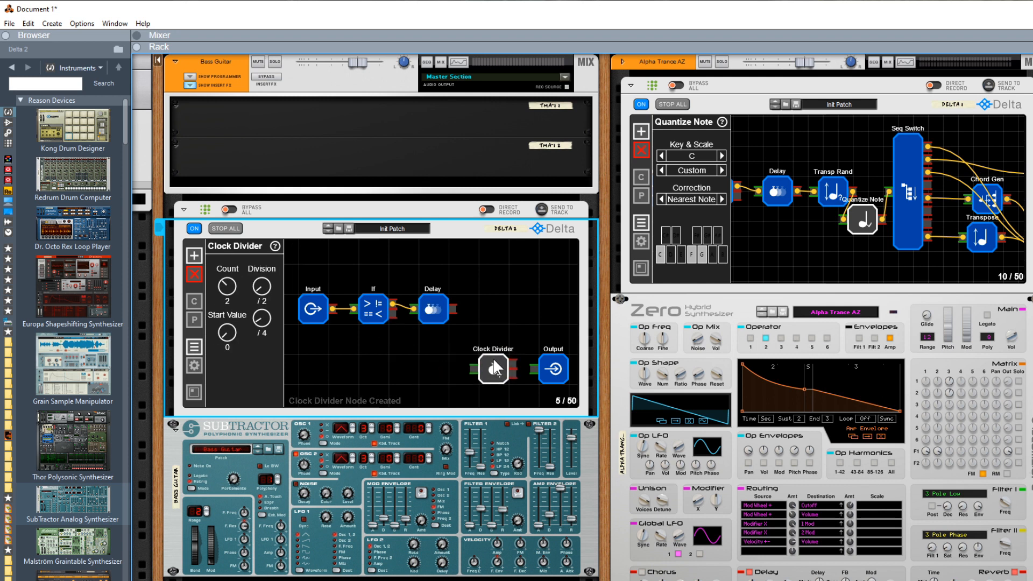
{"action": "left_click", "coordinate": [557, 368]}
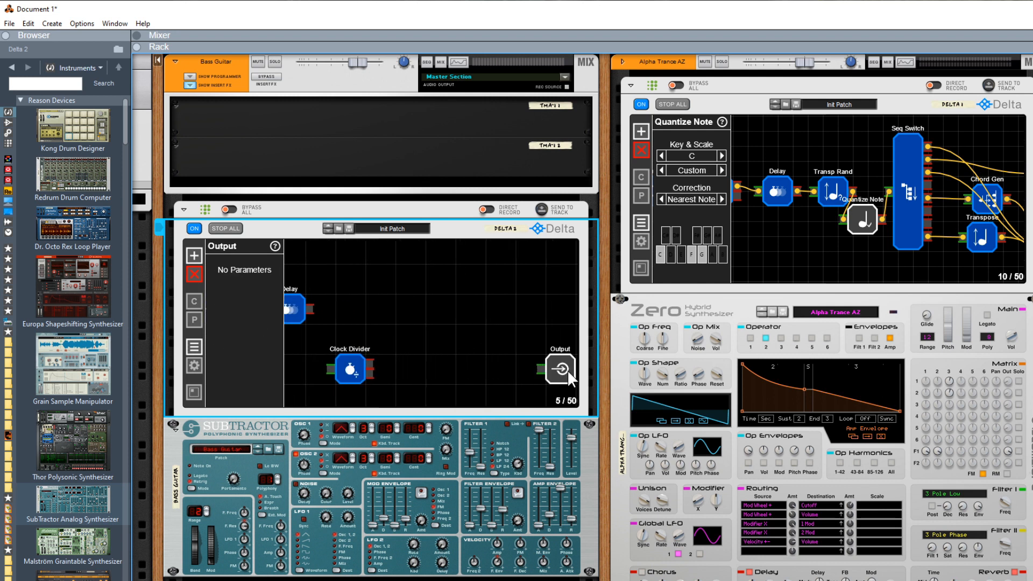
Step: Set the node editor's Grid Scale to 1/2x and turn off Snap To Grid
{"action": "left_click", "coordinate": [194, 366]}
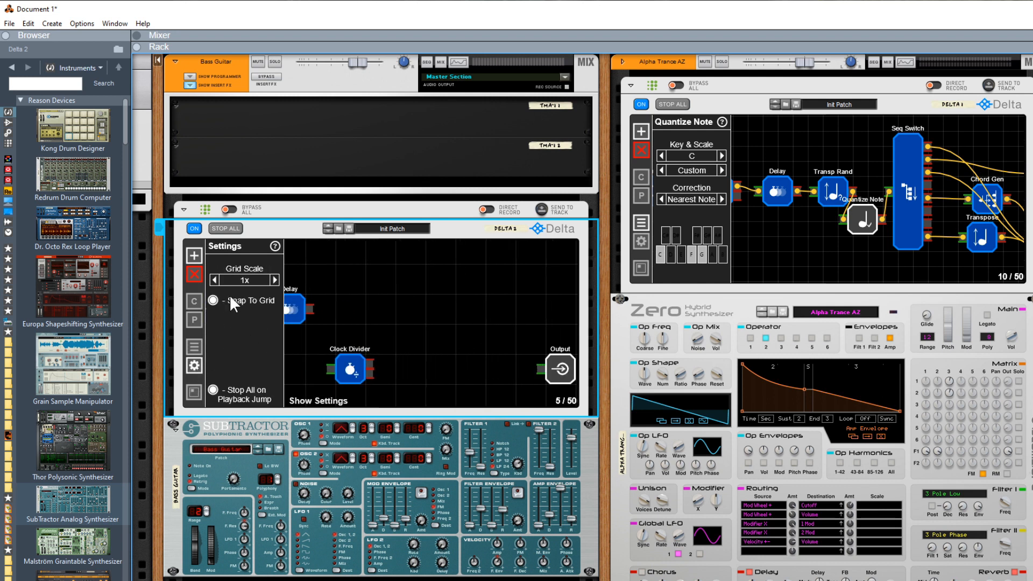
{"action": "left_click", "coordinate": [214, 279]}
{"action": "left_click", "coordinate": [213, 300]}
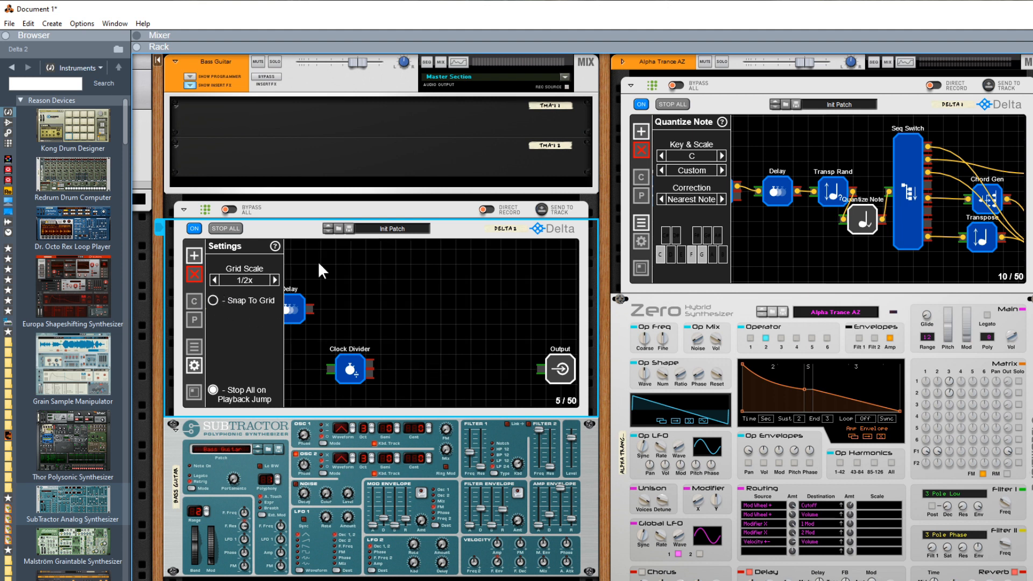
{"action": "left_click", "coordinate": [428, 343]}
Step: Reposition the Clock Divider below the Delay and wire the Delay's output into it
{"action": "left_click", "coordinate": [348, 363]}
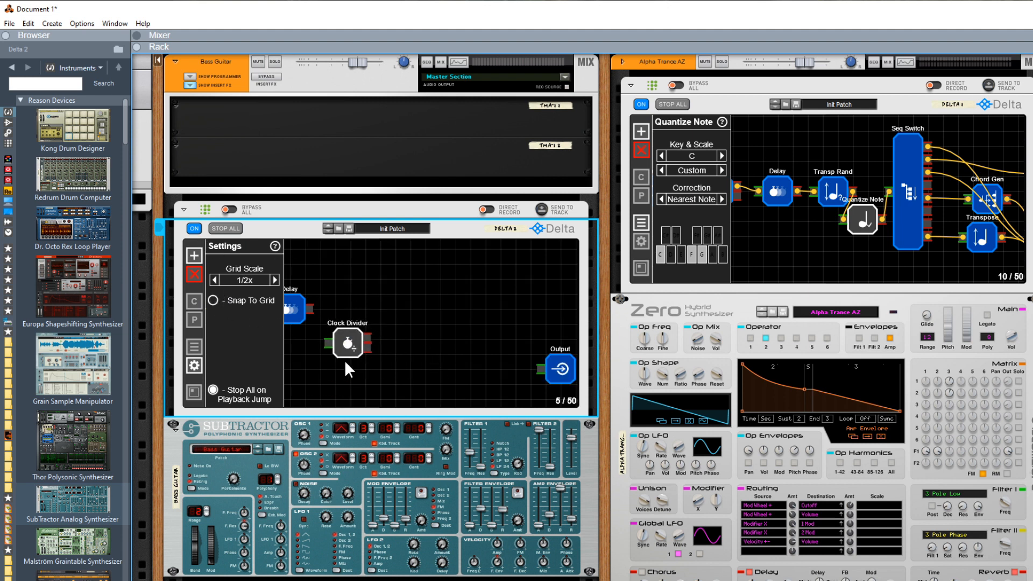
{"action": "left_click_drag", "start_coordinate": [311, 309], "coordinate": [362, 357]}
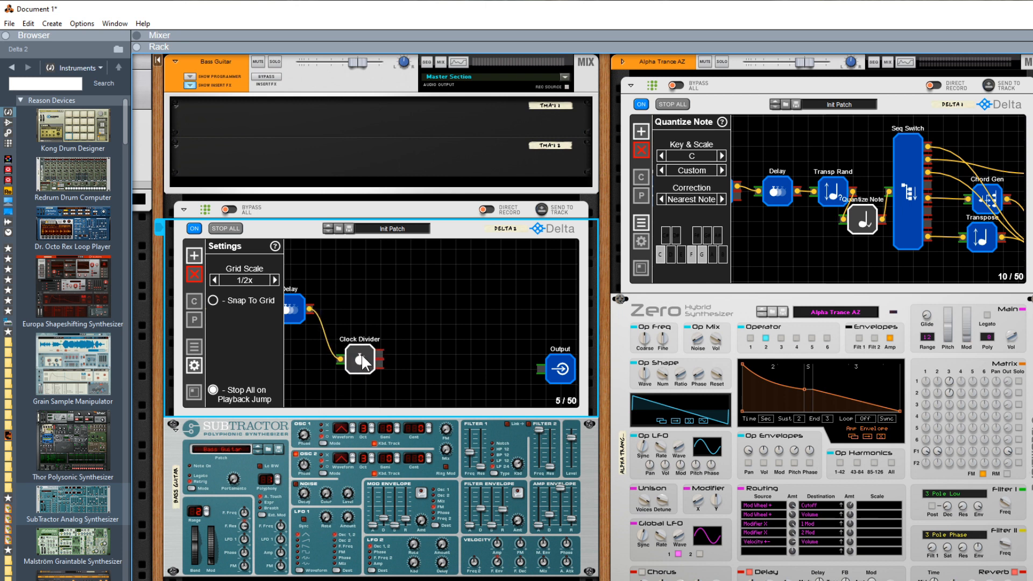
{"action": "left_click", "coordinate": [363, 358]}
Step: Try a Clock Divider Count of 4, return it to 2, and set its two divisions to /4 and /2
{"action": "left_click_drag", "start_coordinate": [227, 285], "coordinate": [228, 247]}
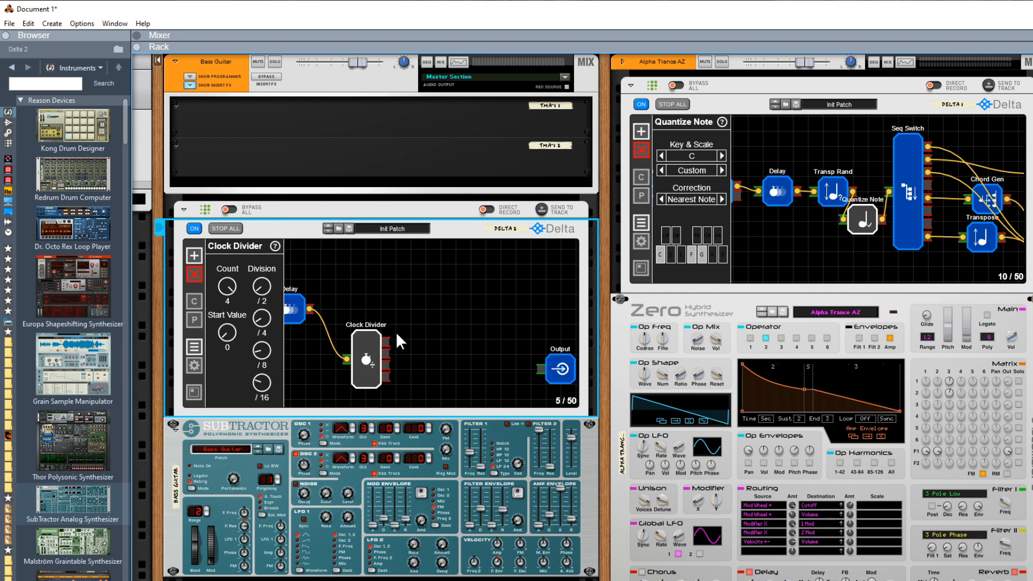
{"action": "left_click_drag", "start_coordinate": [231, 285], "coordinate": [229, 307]}
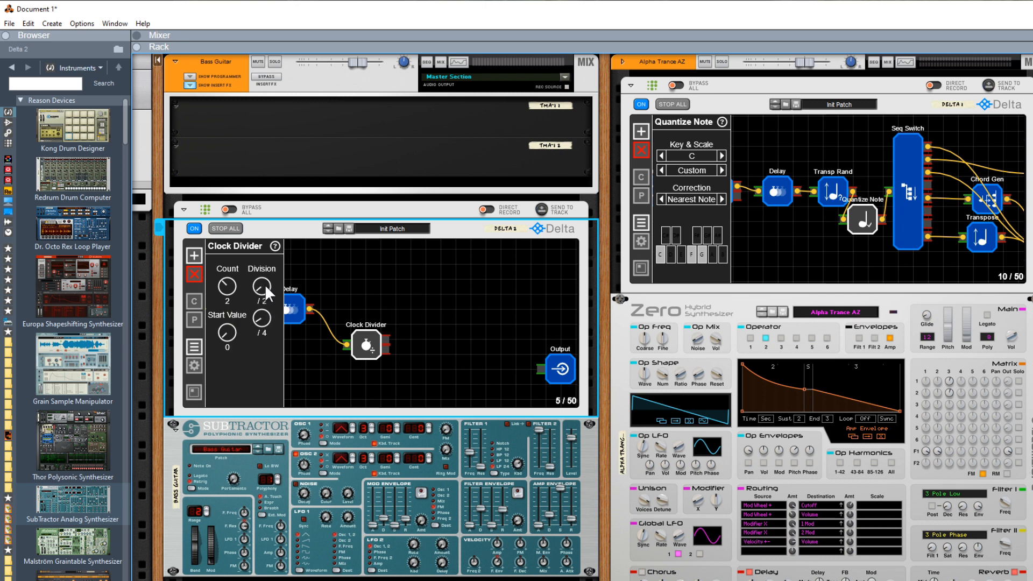
{"action": "scroll", "coordinate": [264, 280], "scroll_direction": "up", "scroll_amount": 1}
{"action": "left_click_drag", "start_coordinate": [367, 349], "coordinate": [349, 345]}
{"action": "left_click", "coordinate": [296, 311]}
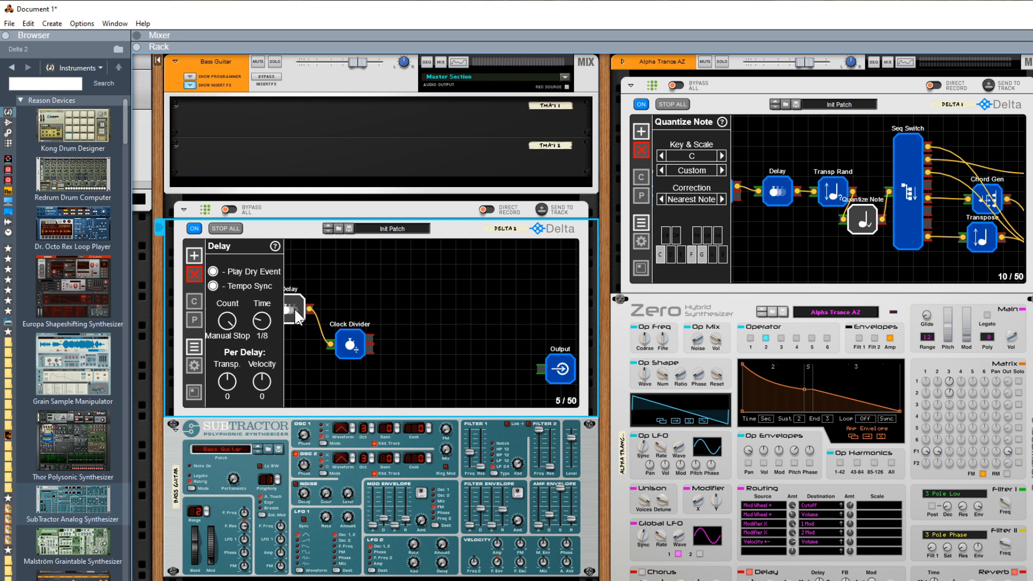
{"action": "left_click", "coordinate": [357, 345]}
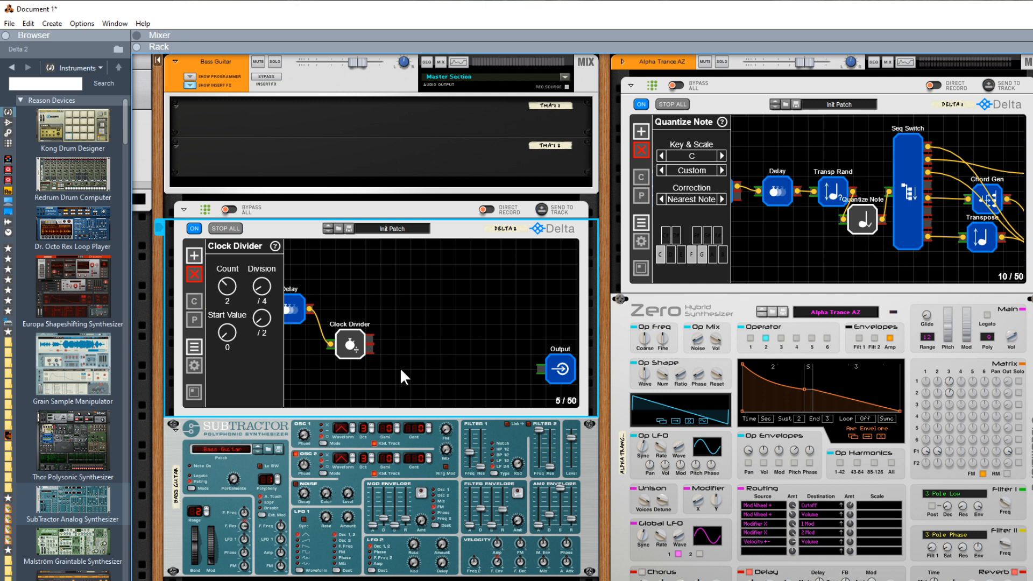
Step: Add a CV Output node and place it just after the Clock Divider
{"action": "left_click", "coordinate": [202, 257]}
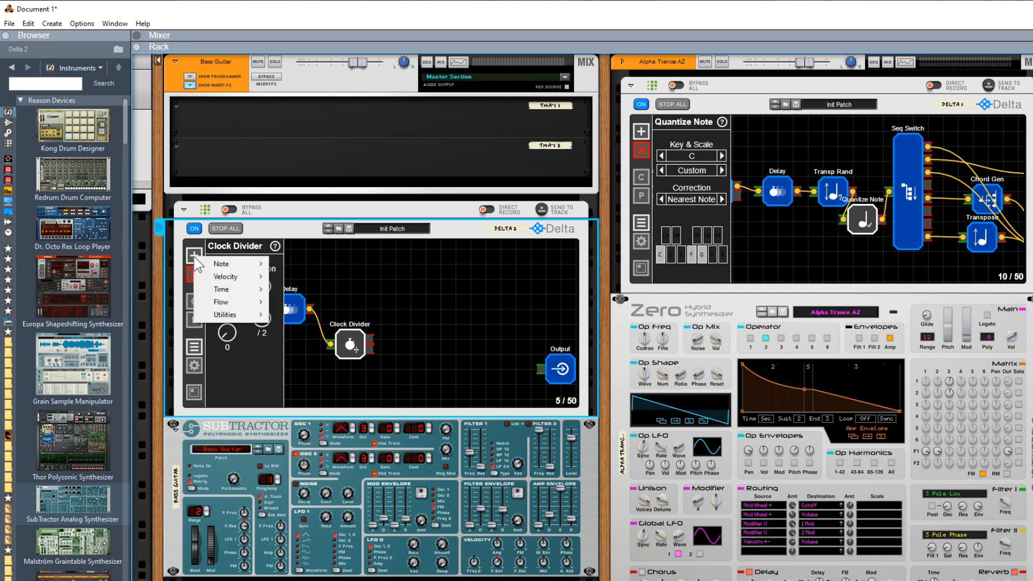
{"action": "mouse_move", "coordinate": [248, 321]}
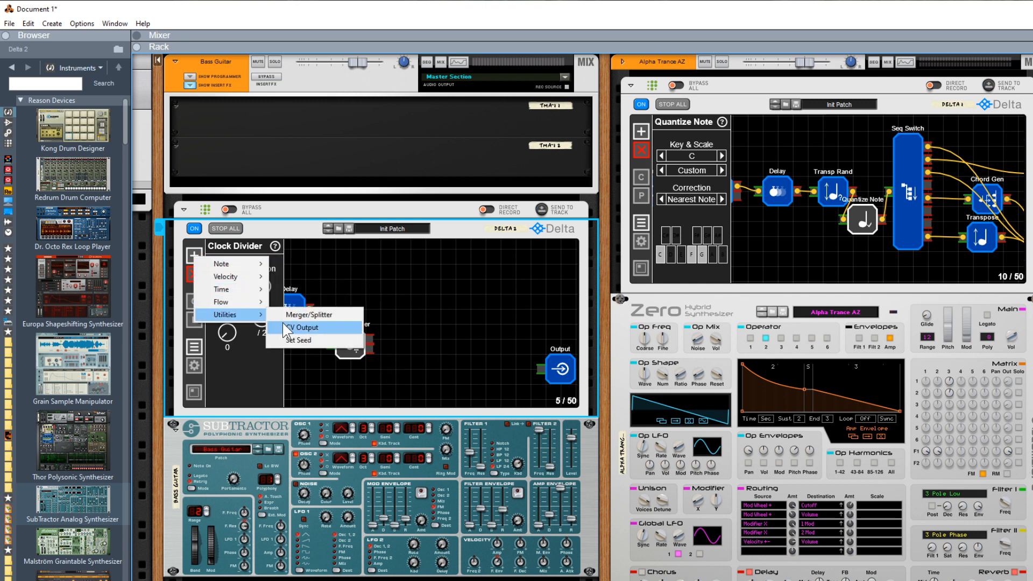
{"action": "left_click", "coordinate": [305, 329]}
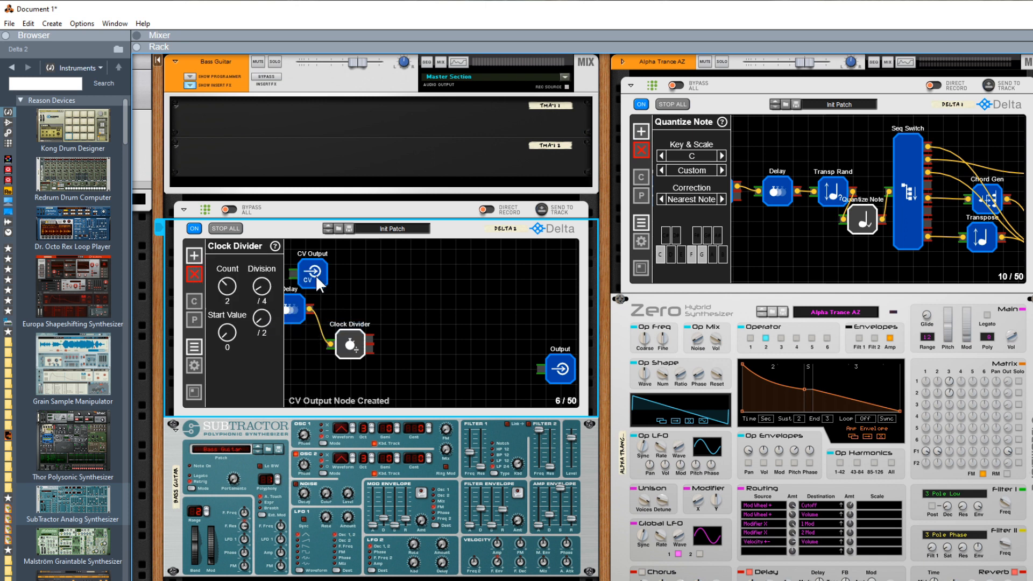
{"action": "left_click_drag", "start_coordinate": [316, 275], "coordinate": [421, 344]}
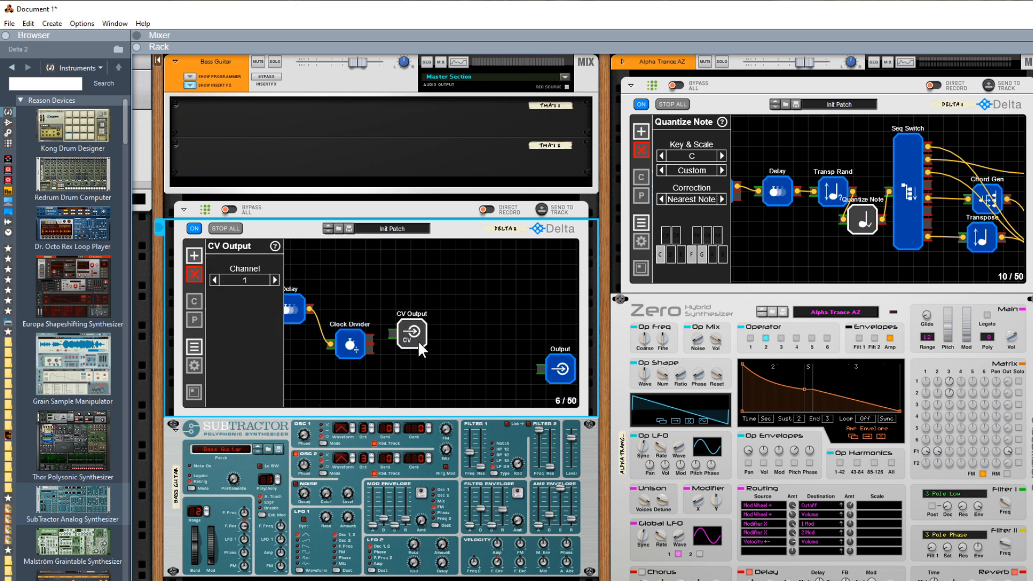
Step: Duplicate the CV Output node four times and spread the copies out between the Clock Divider and Output
{"action": "key", "text": "ctrl+d"}
{"action": "key", "text": "ctrl+d"}
{"action": "key", "text": "ctrl+d"}
{"action": "key", "text": "ctrl+d"}
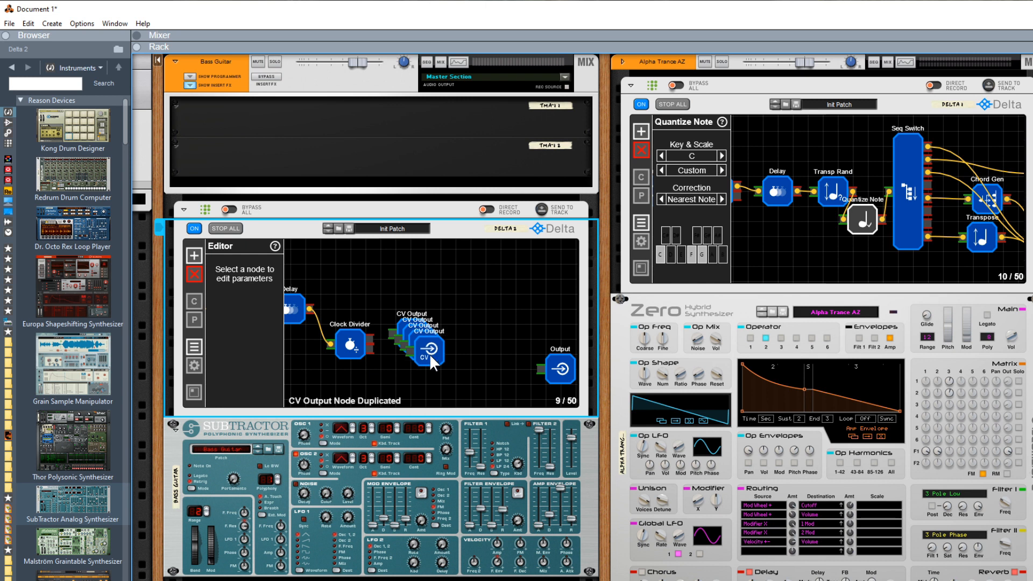
{"action": "left_click_drag", "start_coordinate": [434, 359], "coordinate": [488, 313]}
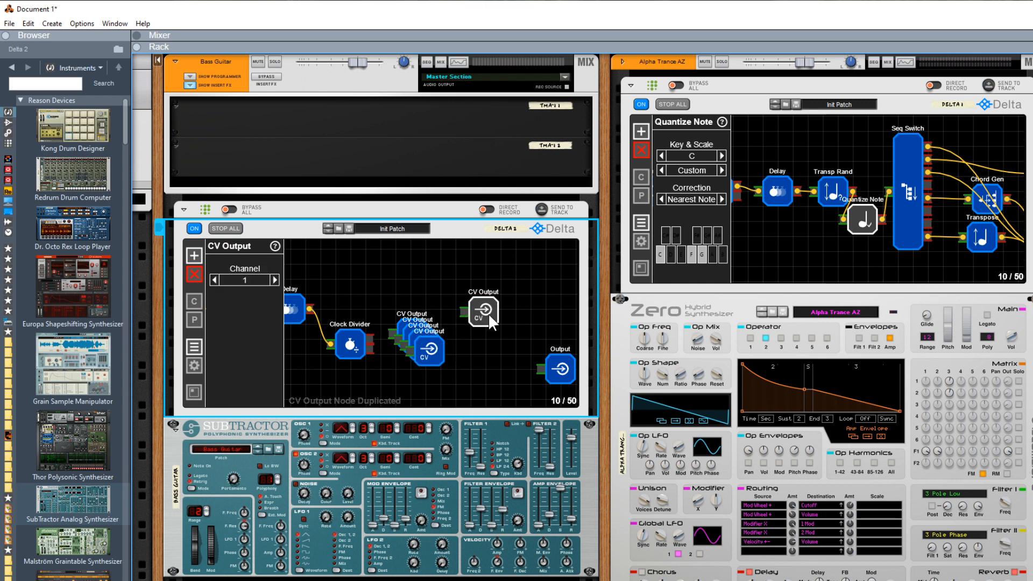
{"action": "left_click_drag", "start_coordinate": [428, 352], "coordinate": [412, 289]}
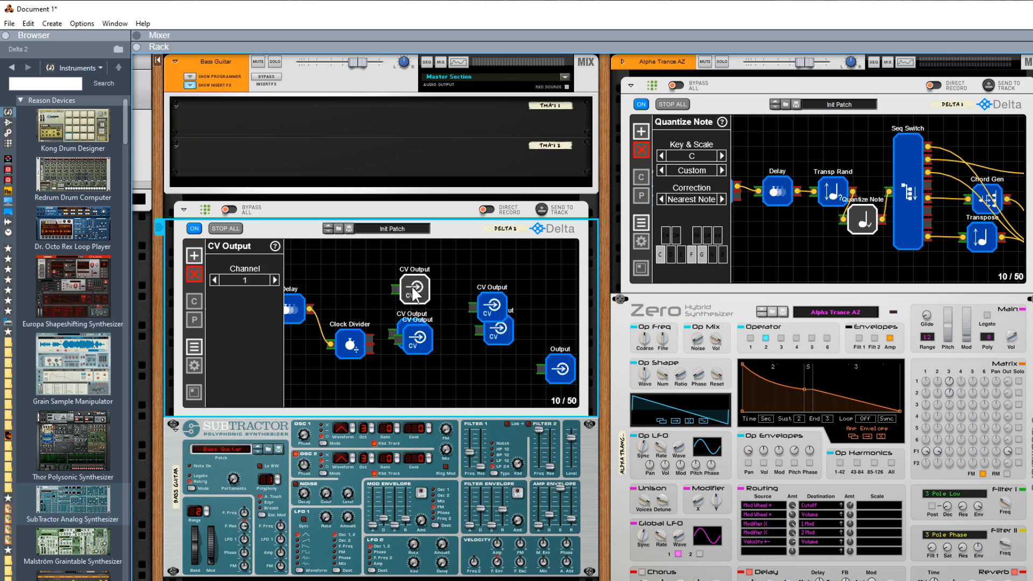
{"action": "mouse_move", "coordinate": [414, 337]}
{"action": "left_mouse_down"}
{"action": "mouse_move", "coordinate": [402, 382]}
{"action": "mouse_move", "coordinate": [429, 369]}
{"action": "mouse_move", "coordinate": [417, 338]}
{"action": "mouse_move", "coordinate": [428, 343]}
{"action": "left_mouse_up"}
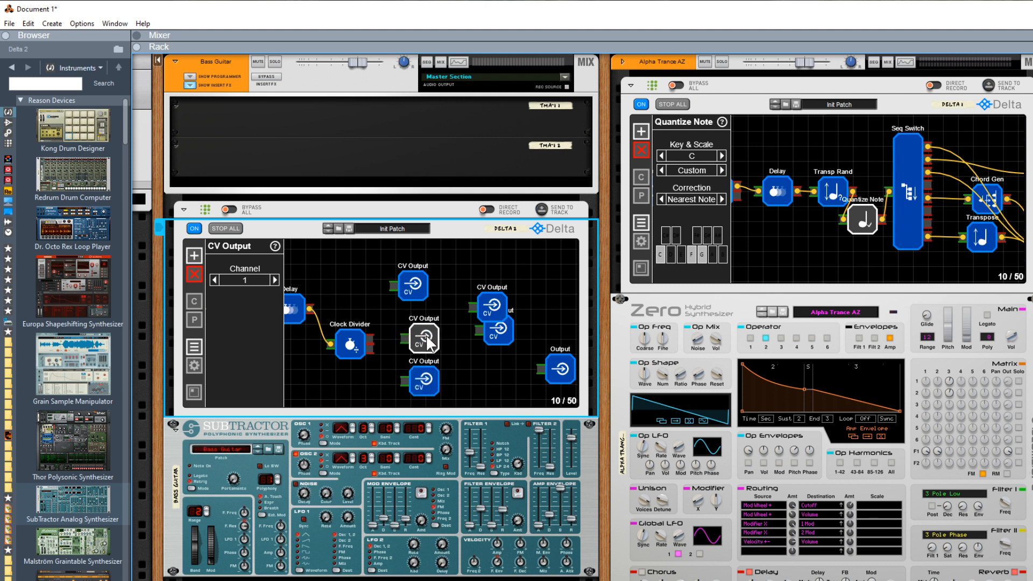
Step: Wire the Clock Divider's two outputs into separate CV Output nodes and set the upper one to channel 2
{"action": "key", "text": "Tab"}
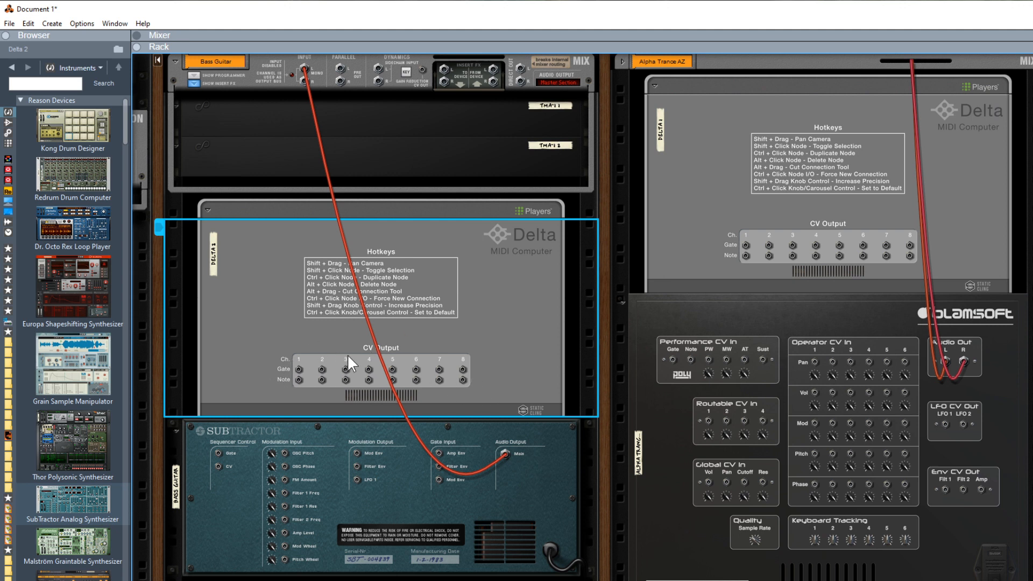
{"action": "key", "text": "Tab"}
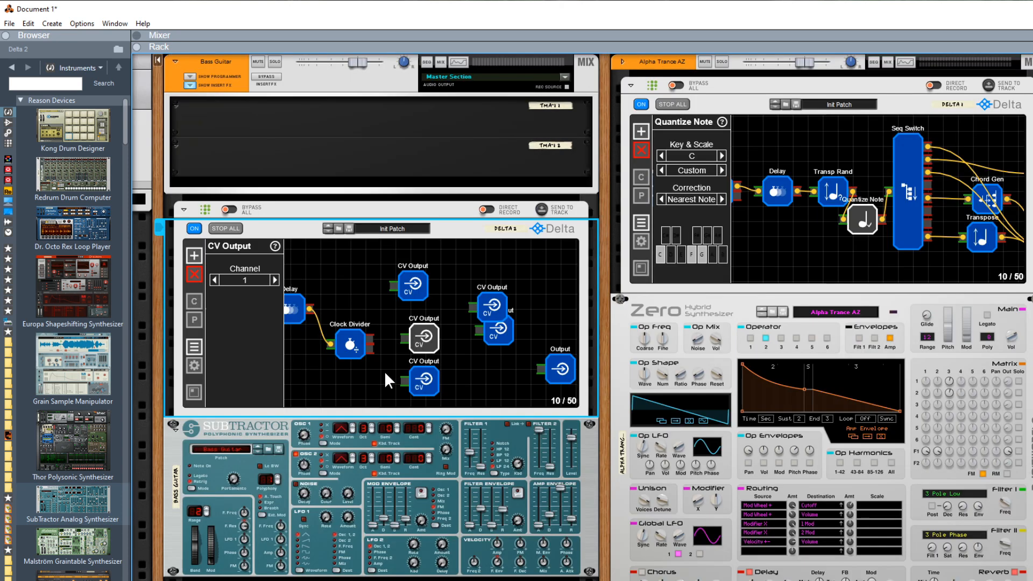
{"action": "left_click_drag", "start_coordinate": [370, 351], "coordinate": [369, 351]}
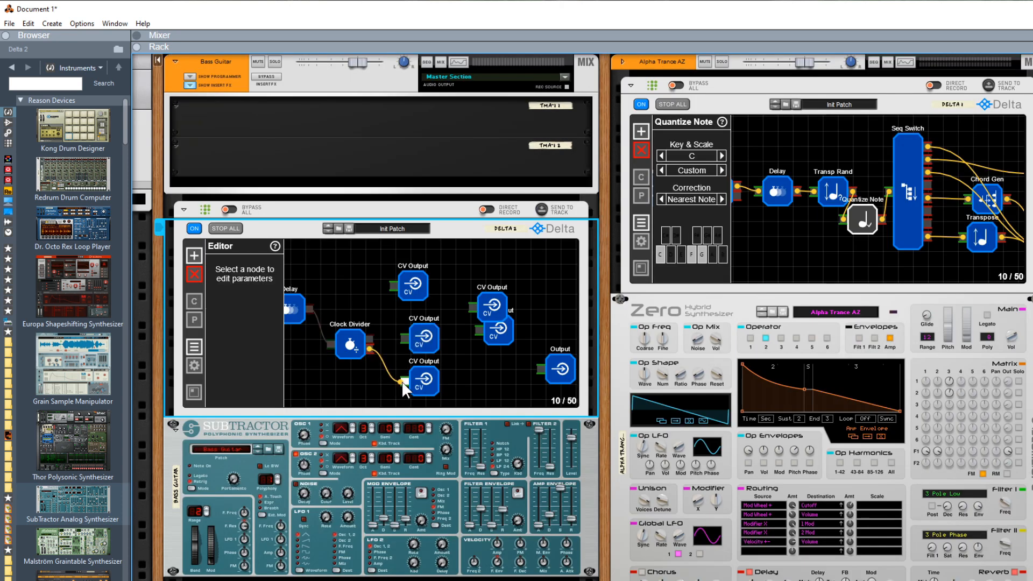
{"action": "left_click_drag", "start_coordinate": [402, 381], "coordinate": [405, 380]}
{"action": "left_click", "coordinate": [427, 383]}
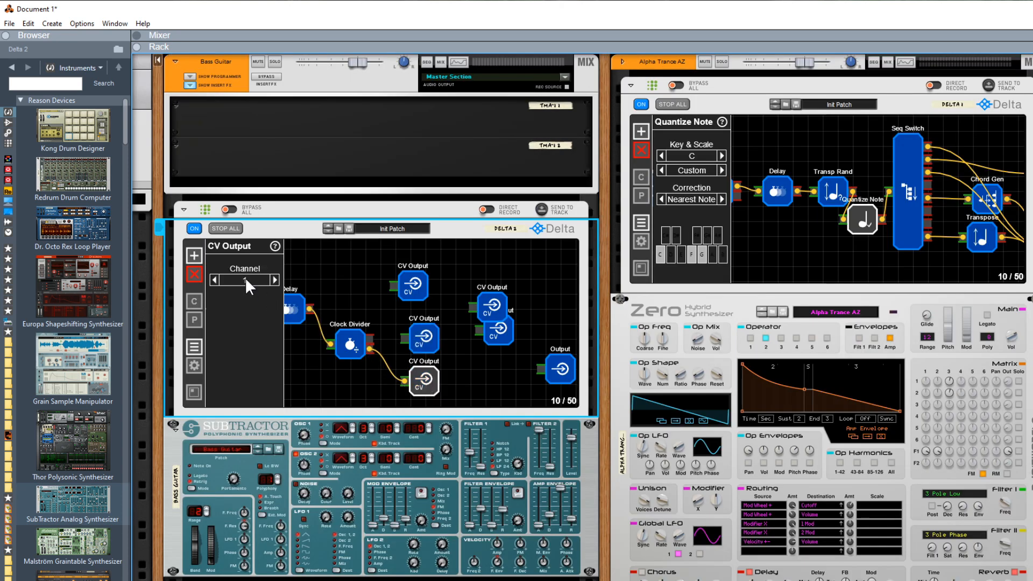
{"action": "left_click_drag", "start_coordinate": [369, 337], "coordinate": [422, 335]}
{"action": "left_click", "coordinate": [421, 335]}
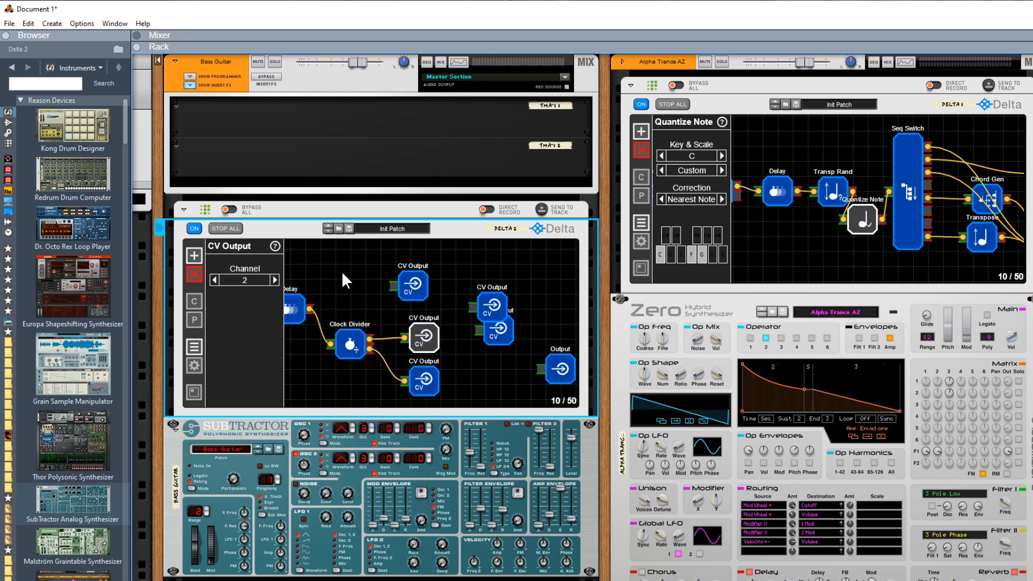
Step: Move the spare CV Output nodes aside to free space above the Clock Divider
{"action": "left_click_drag", "start_coordinate": [411, 290], "coordinate": [525, 355]}
{"action": "left_click_drag", "start_coordinate": [494, 309], "coordinate": [564, 310]}
{"action": "left_click_drag", "start_coordinate": [457, 285], "coordinate": [481, 295]}
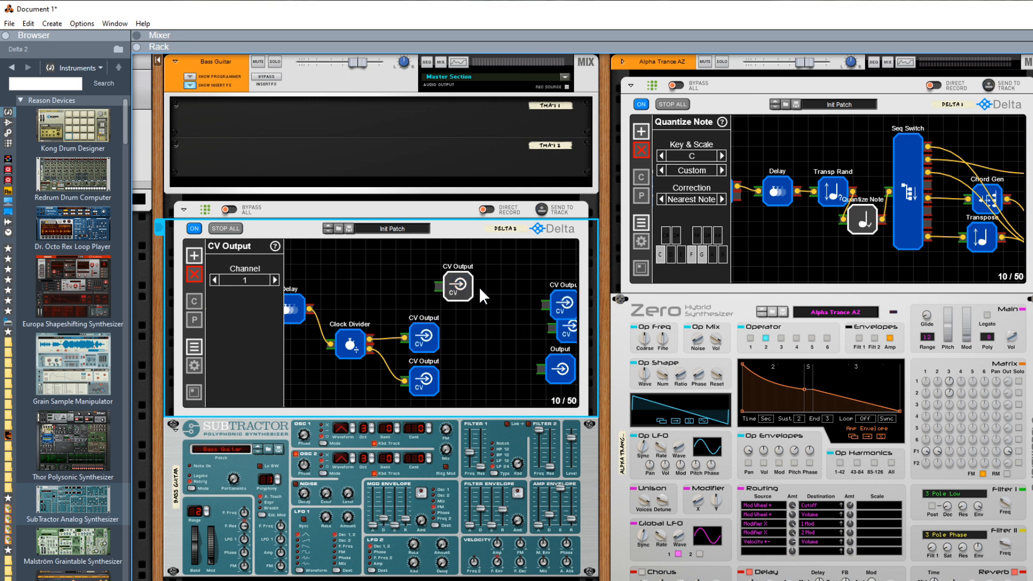
Step: Add a Set Velocity node above the Clock Divider and wire the Delay's output into it
{"action": "left_click", "coordinate": [357, 289]}
{"action": "left_click", "coordinate": [196, 255]}
{"action": "mouse_move", "coordinate": [235, 272]}
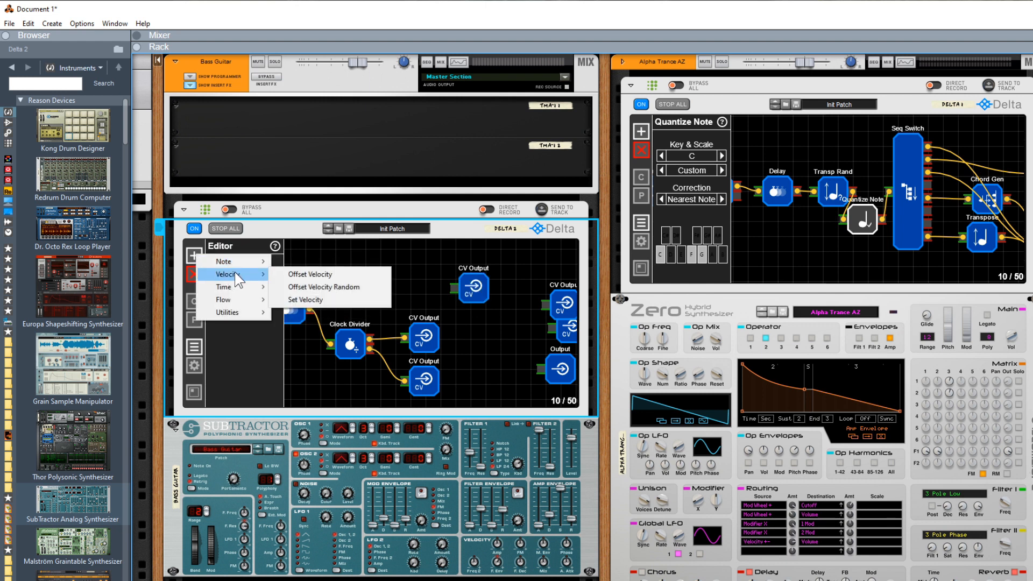
{"action": "left_click", "coordinate": [317, 303]}
{"action": "left_click_drag", "start_coordinate": [313, 272], "coordinate": [310, 308]}
{"action": "left_click_drag", "start_coordinate": [356, 271], "coordinate": [347, 286]}
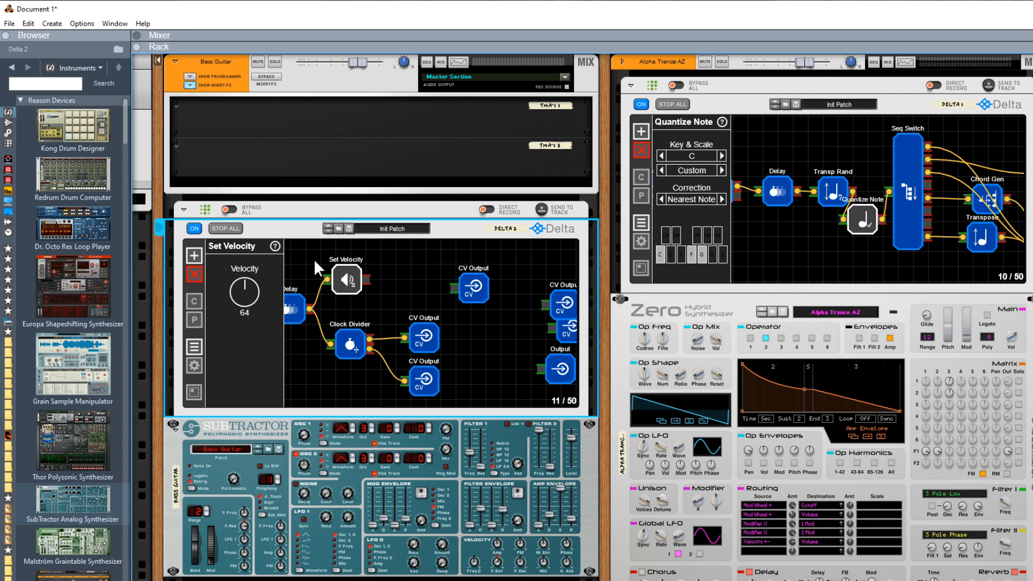
Step: Add an Offset Velocity Random node after Set Velocity and wire the two together
{"action": "left_click", "coordinate": [195, 255]}
{"action": "mouse_move", "coordinate": [234, 274]}
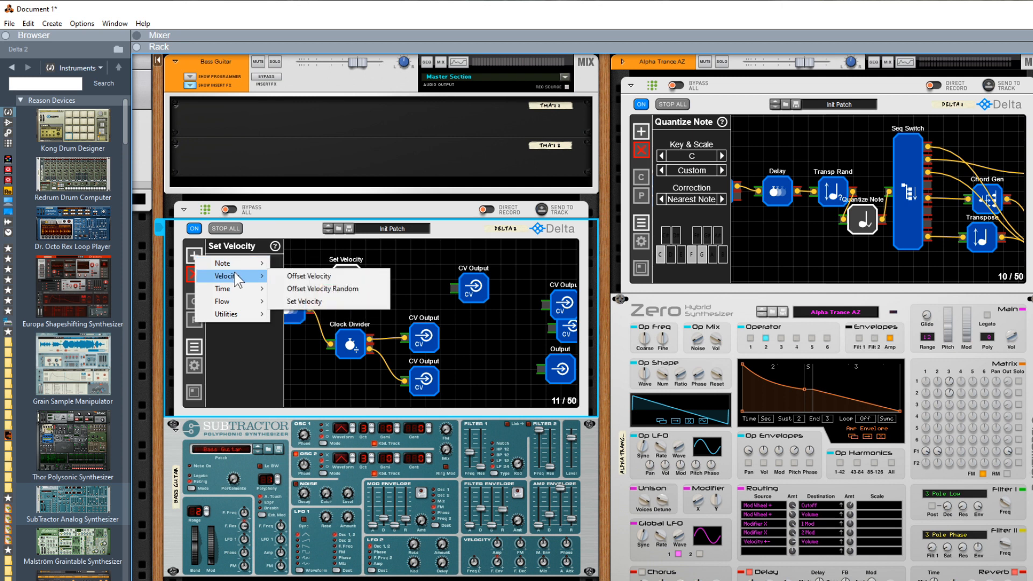
{"action": "left_click", "coordinate": [320, 289]}
{"action": "left_click_drag", "start_coordinate": [323, 272], "coordinate": [365, 279]}
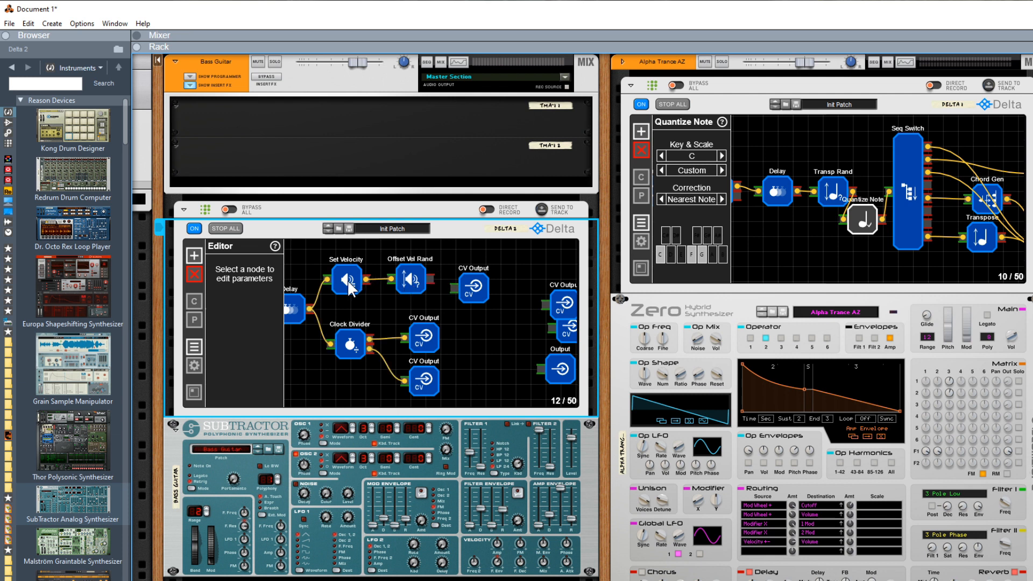
Step: Set the Offset Vel Rand node's Minimum to -11 and Maximum to +87
{"action": "left_click", "coordinate": [408, 283]}
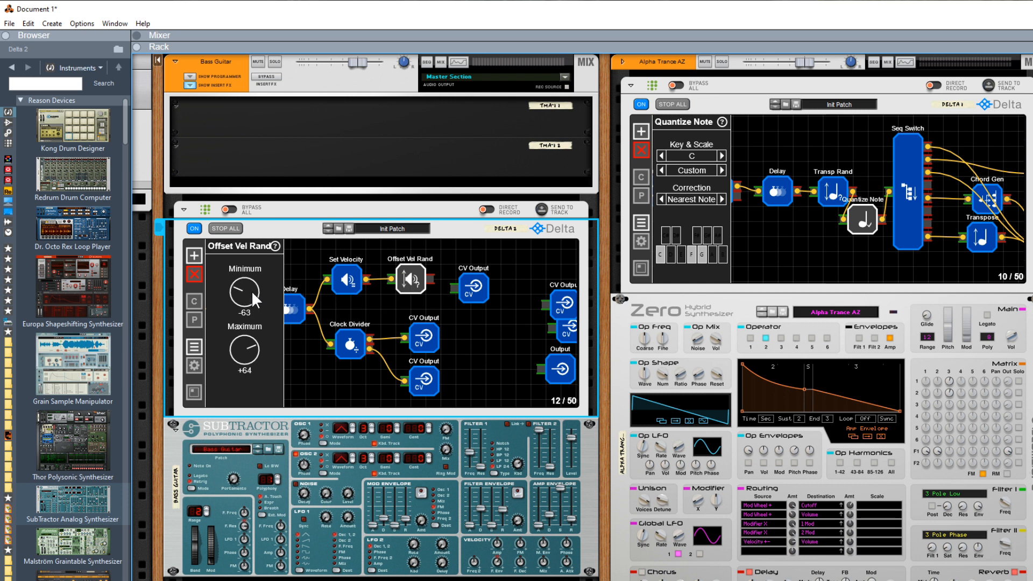
{"action": "left_click_drag", "start_coordinate": [251, 291], "coordinate": [262, 237]}
{"action": "left_click_drag", "start_coordinate": [253, 273], "coordinate": [252, 272]}
{"action": "left_click_drag", "start_coordinate": [243, 347], "coordinate": [240, 314]}
{"action": "left_click_drag", "start_coordinate": [415, 288], "coordinate": [406, 288]}
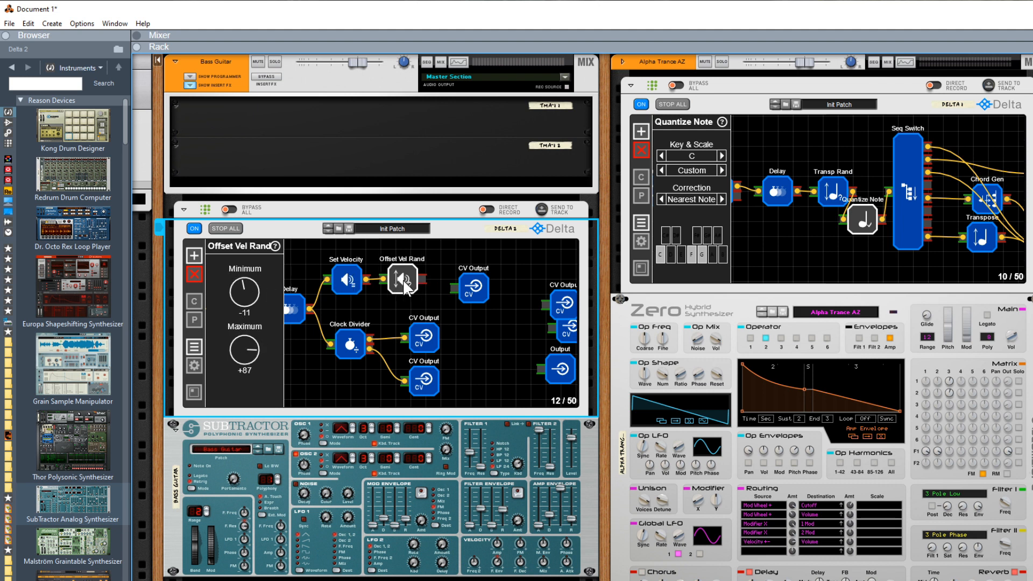
Step: Move the nearby CV Output aside, then add a Chance Switch fed by the Offset Vel Rand node
{"action": "left_click_drag", "start_coordinate": [478, 298], "coordinate": [566, 265]}
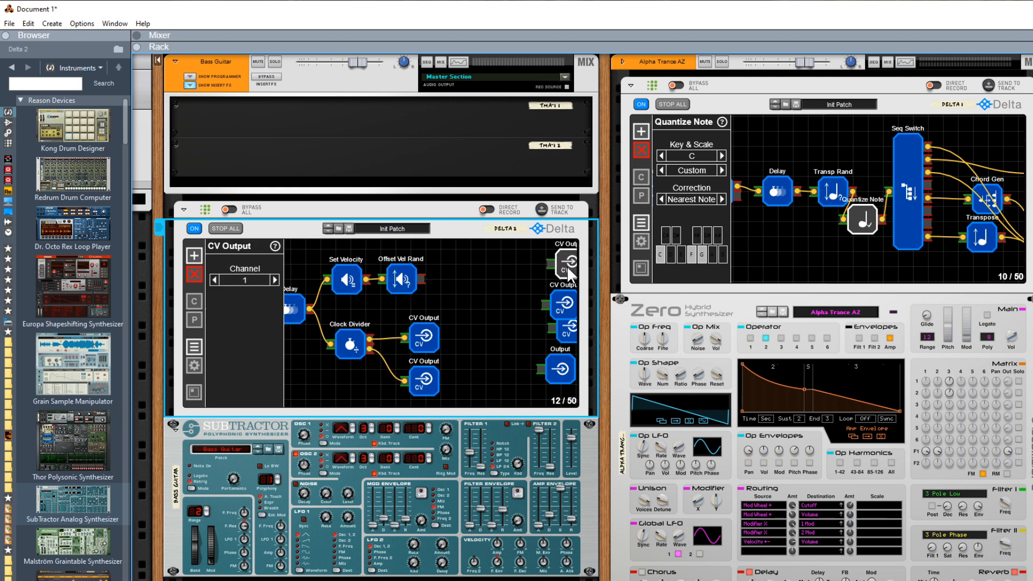
{"action": "left_click", "coordinate": [196, 250]}
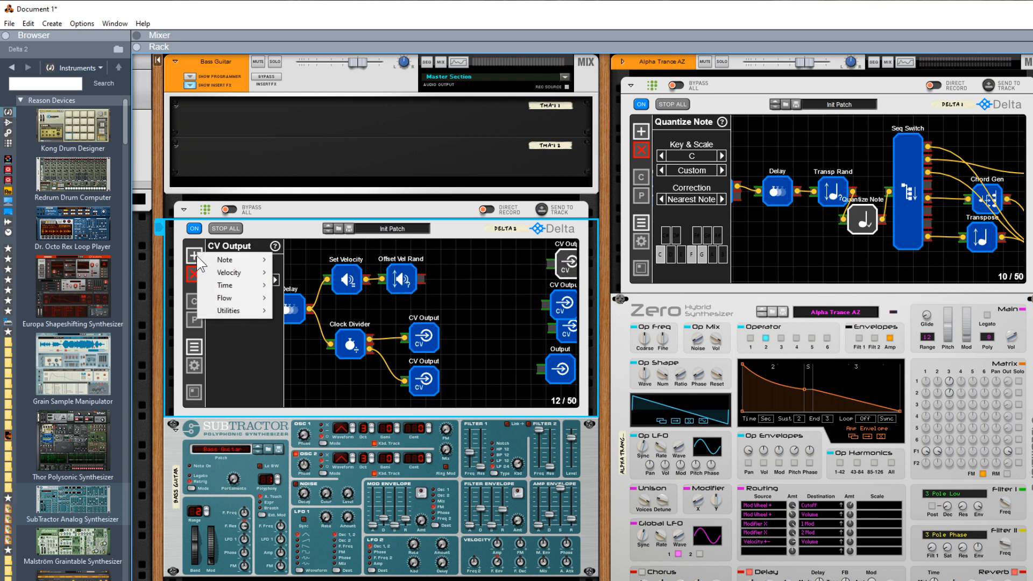
{"action": "mouse_move", "coordinate": [234, 297]}
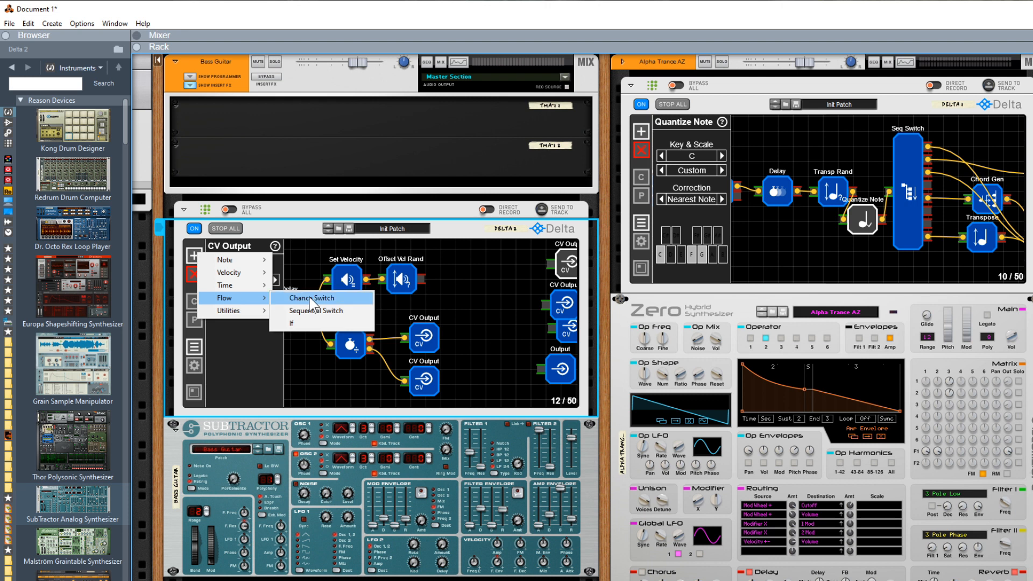
{"action": "left_click", "coordinate": [314, 299]}
{"action": "left_click_drag", "start_coordinate": [301, 272], "coordinate": [460, 286]}
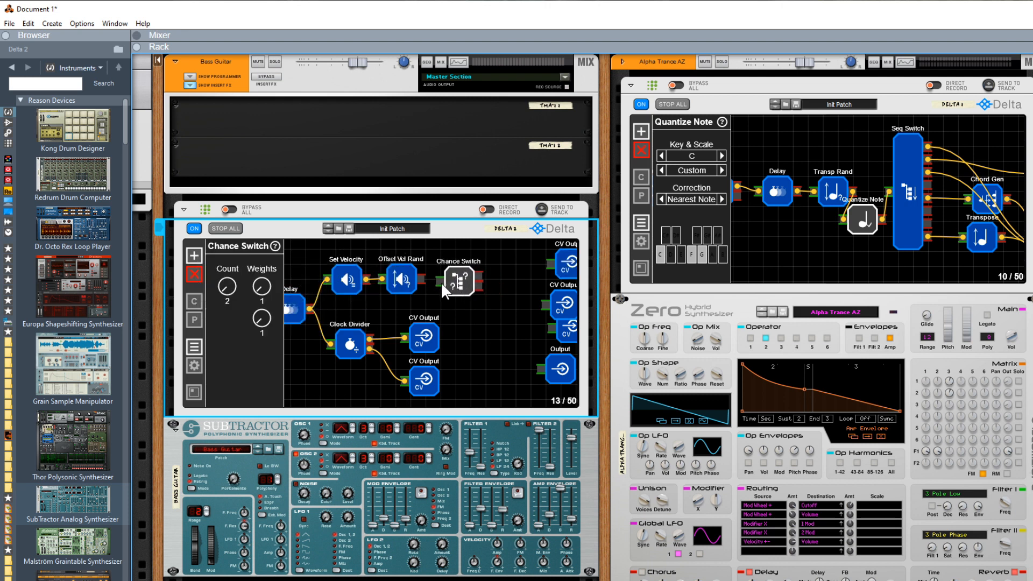
{"action": "left_click", "coordinate": [437, 280]}
Step: Try a Chance Switch Count of 4, return it to 2, and set its first weight to 2
{"action": "left_click", "coordinate": [463, 285]}
{"action": "left_click_drag", "start_coordinate": [227, 278], "coordinate": [229, 262]}
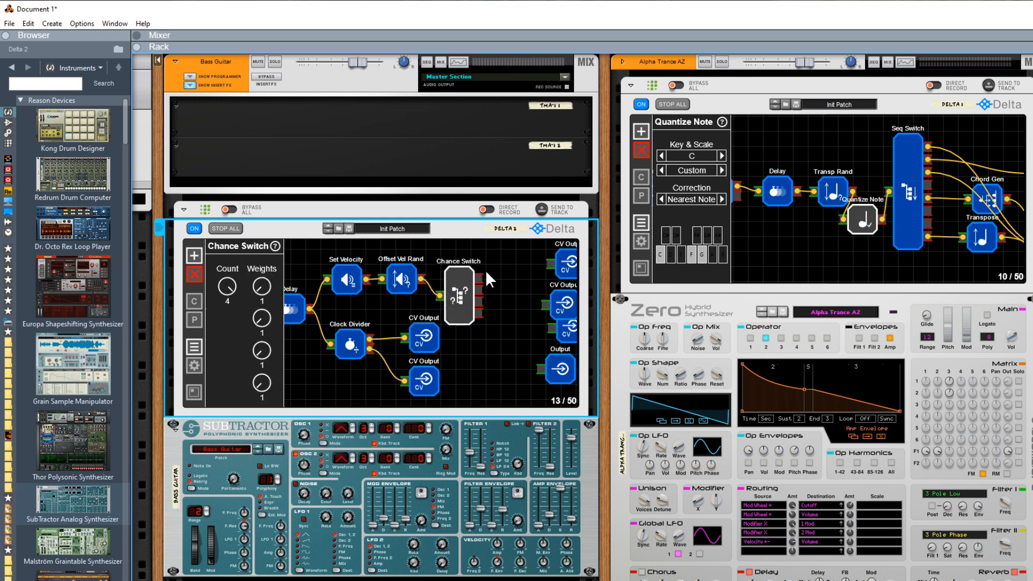
{"action": "left_click_drag", "start_coordinate": [229, 296], "coordinate": [235, 348]}
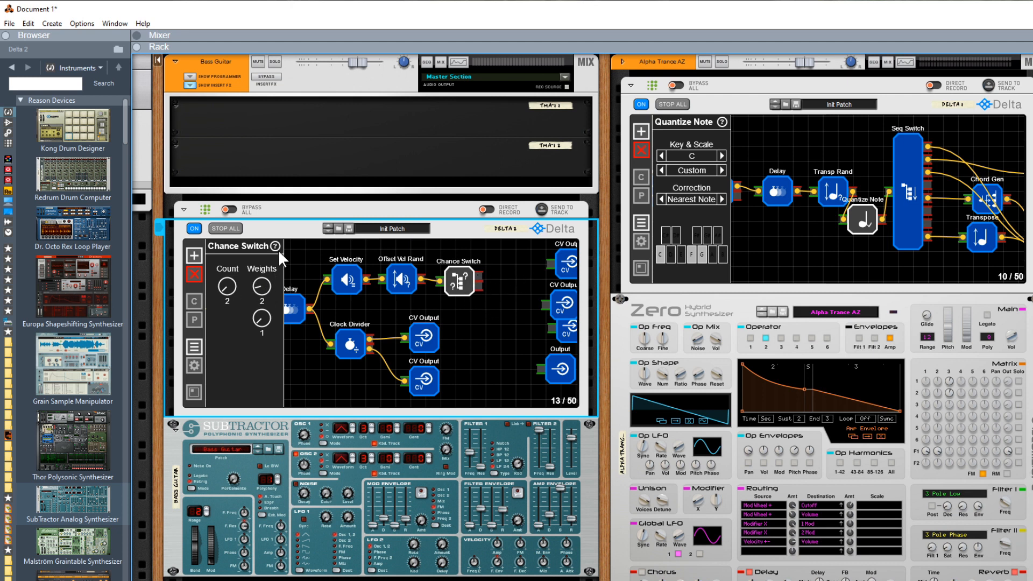
Step: Add a second Delay node after the Chance Switch and wire the switch's lower output into it
{"action": "left_click", "coordinate": [195, 252]}
{"action": "mouse_move", "coordinate": [246, 287]}
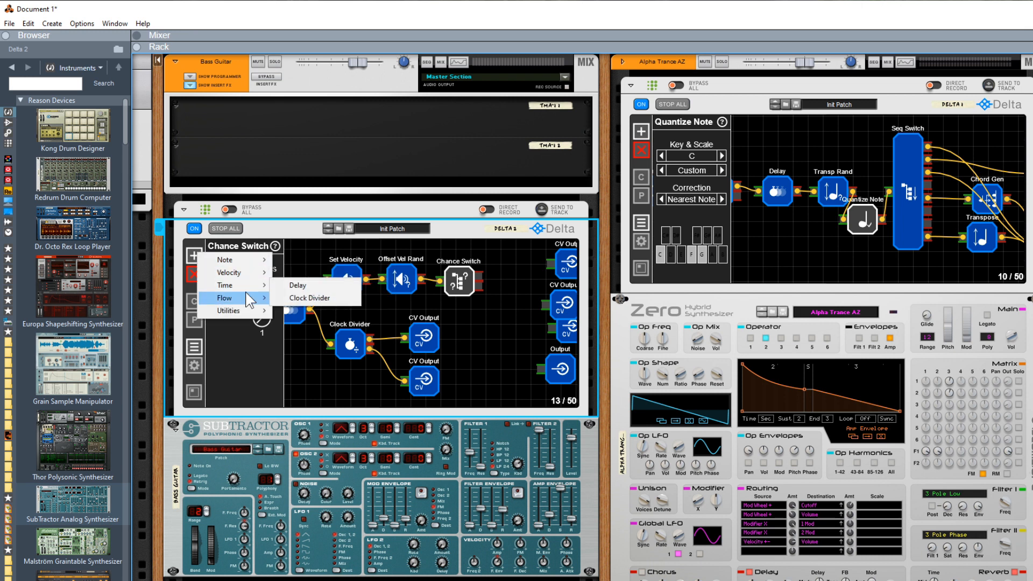
{"action": "left_click", "coordinate": [305, 281]}
{"action": "left_click_drag", "start_coordinate": [316, 270], "coordinate": [513, 302]}
{"action": "left_click", "coordinate": [495, 308]}
{"action": "left_click", "coordinate": [513, 303]}
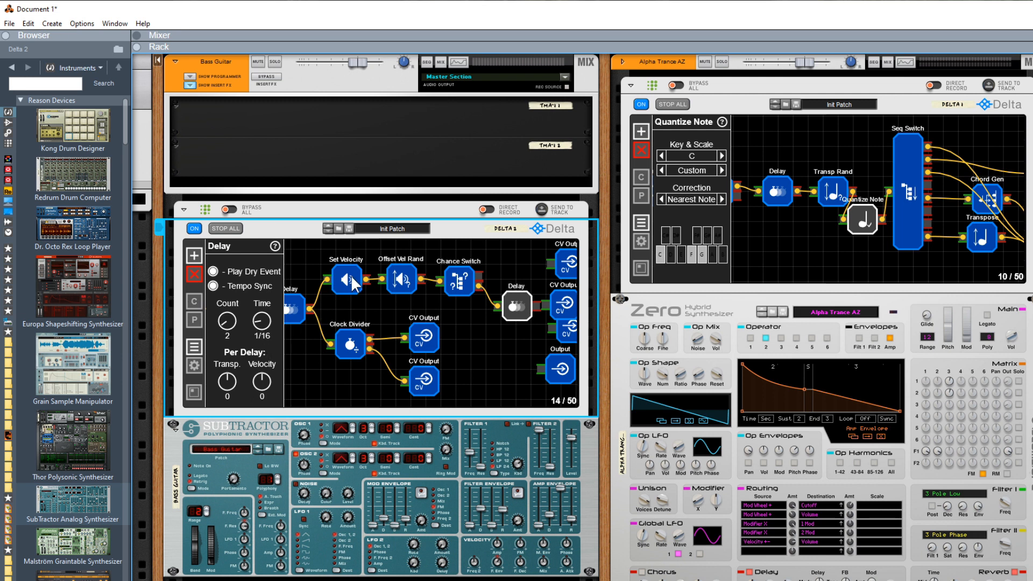
{"action": "left_click", "coordinate": [297, 308]}
{"action": "left_click", "coordinate": [519, 309]}
Step: Move a spare CV Output node from beside Output to the area below the Chance Switch
{"action": "left_click_drag", "start_coordinate": [480, 372], "coordinate": [348, 369]}
{"action": "left_click_drag", "start_coordinate": [406, 251], "coordinate": [360, 302]}
{"action": "left_click", "coordinate": [528, 355]}
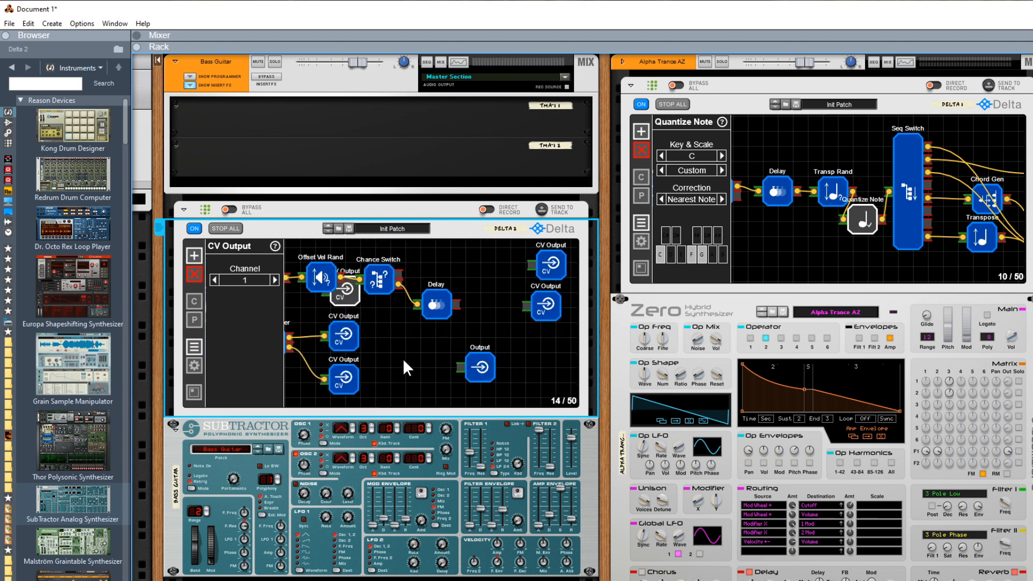
{"action": "left_click_drag", "start_coordinate": [353, 300], "coordinate": [390, 347]}
Step: Make room around the Chance Switch and wire Offset Vel Rand's output into a CV Output set to channel 3
{"action": "left_click_drag", "start_coordinate": [492, 290], "coordinate": [323, 259]}
{"action": "left_click_drag", "start_coordinate": [380, 279], "coordinate": [399, 259]}
{"action": "left_click_drag", "start_coordinate": [441, 300], "coordinate": [468, 275]}
{"action": "left_click_drag", "start_coordinate": [379, 336], "coordinate": [374, 300]}
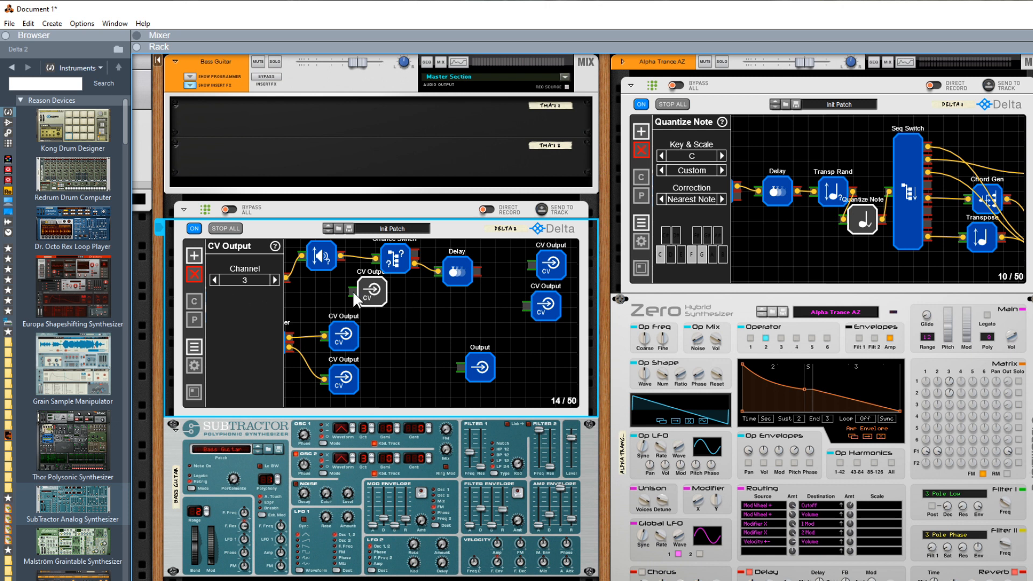
{"action": "left_click", "coordinate": [349, 266]}
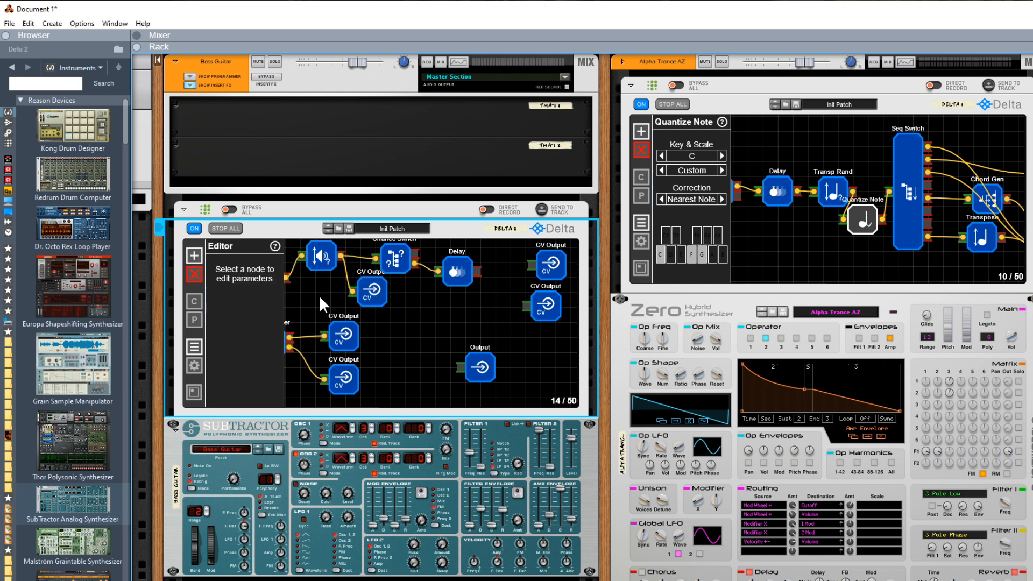
Step: Space out the Chance Switch and second Delay, and add a Sequential Switch node beyond that Delay
{"action": "left_click_drag", "start_coordinate": [317, 289], "coordinate": [320, 344]}
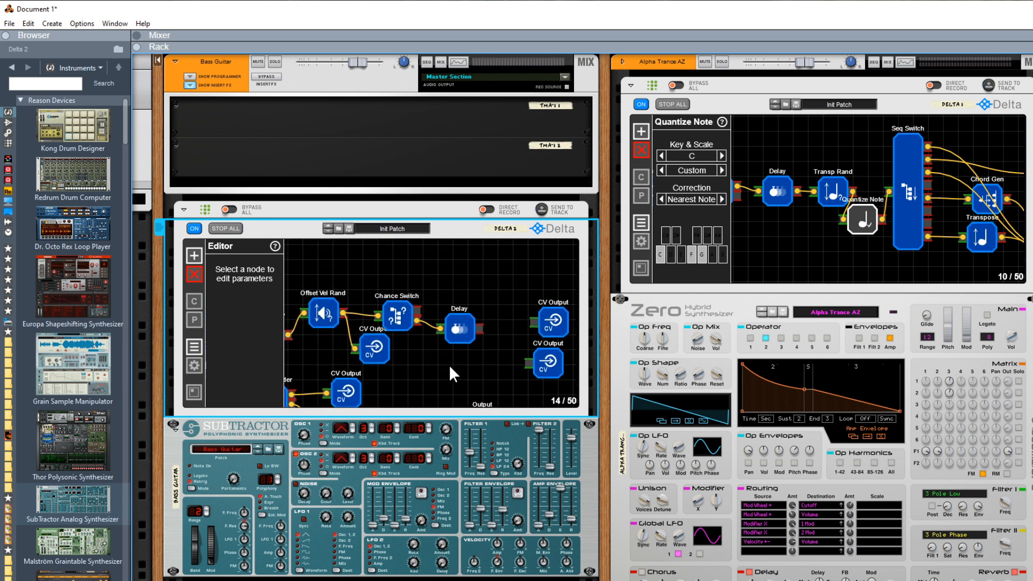
{"action": "left_click_drag", "start_coordinate": [400, 316], "coordinate": [473, 332]}
{"action": "left_click", "coordinate": [194, 255]}
{"action": "mouse_move", "coordinate": [244, 305]}
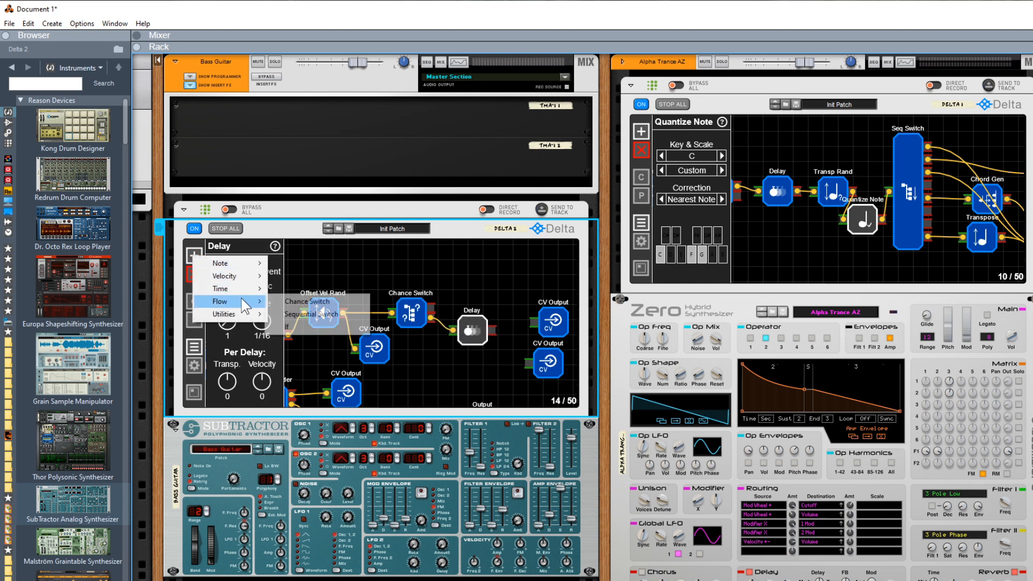
{"action": "left_click", "coordinate": [314, 314]}
{"action": "left_click_drag", "start_coordinate": [318, 286], "coordinate": [545, 344]}
{"action": "left_click_drag", "start_coordinate": [250, 317], "coordinate": [250, 322]}
{"action": "left_click", "coordinate": [453, 366]}
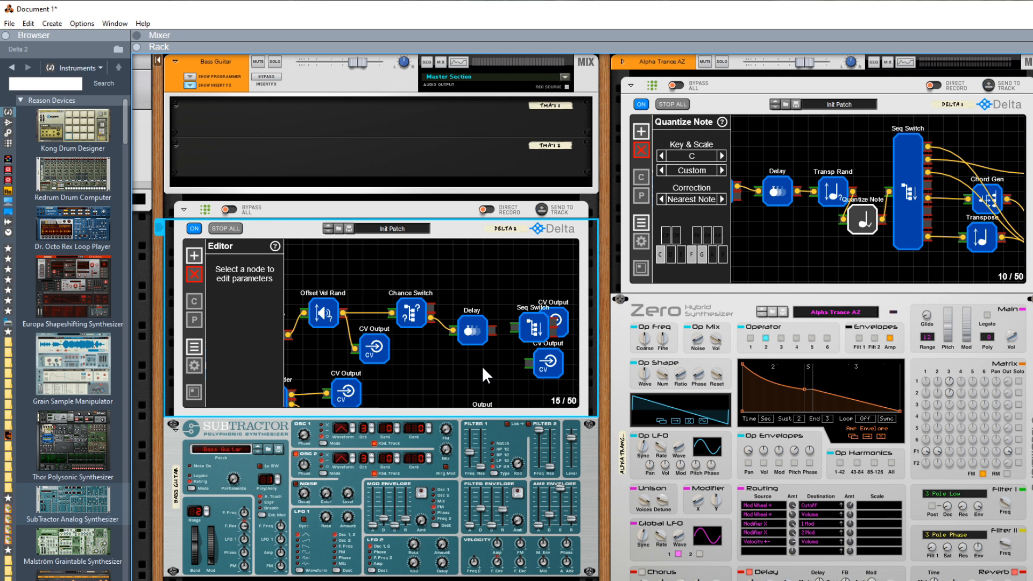
Step: Move the two overlapping CV Output nodes clear of the Seq Switch, one above the other
{"action": "left_click_drag", "start_coordinate": [480, 366], "coordinate": [382, 366]}
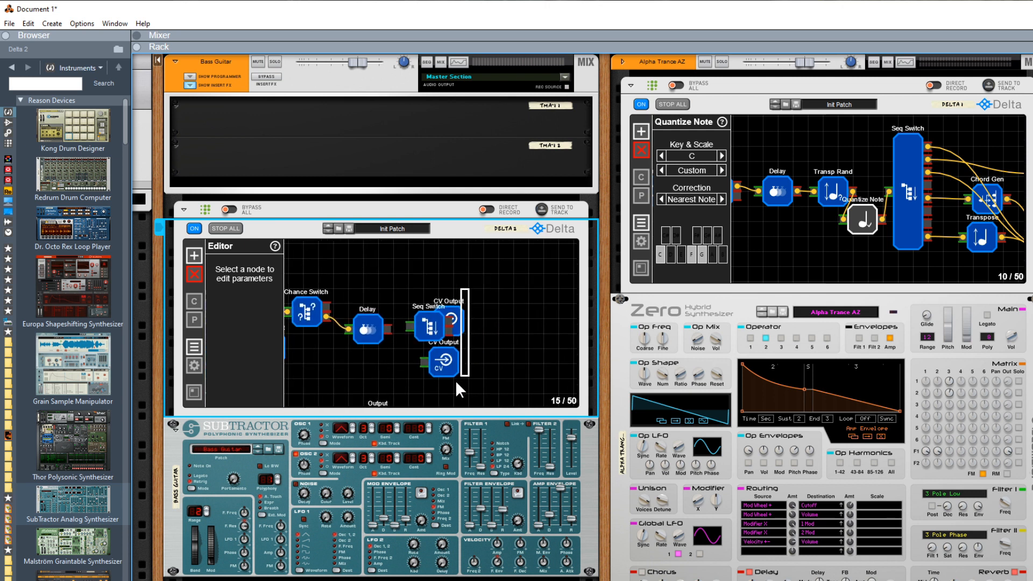
{"action": "left_click", "coordinate": [454, 360]}
{"action": "left_click_drag", "start_coordinate": [453, 361], "coordinate": [514, 359]}
{"action": "left_click_drag", "start_coordinate": [464, 318], "coordinate": [536, 302]}
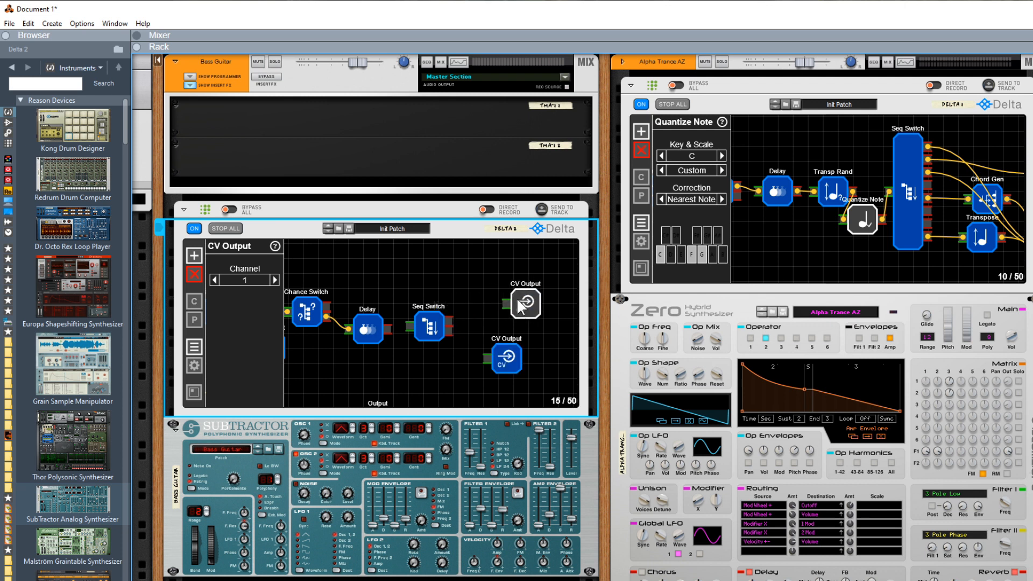
Step: Wire the second Delay through the Seq Switch into both CV Outputs, setting the upper to channel 4 and the lower to 3
{"action": "left_click", "coordinate": [388, 327]}
{"action": "left_click_drag", "start_coordinate": [448, 322], "coordinate": [493, 305]}
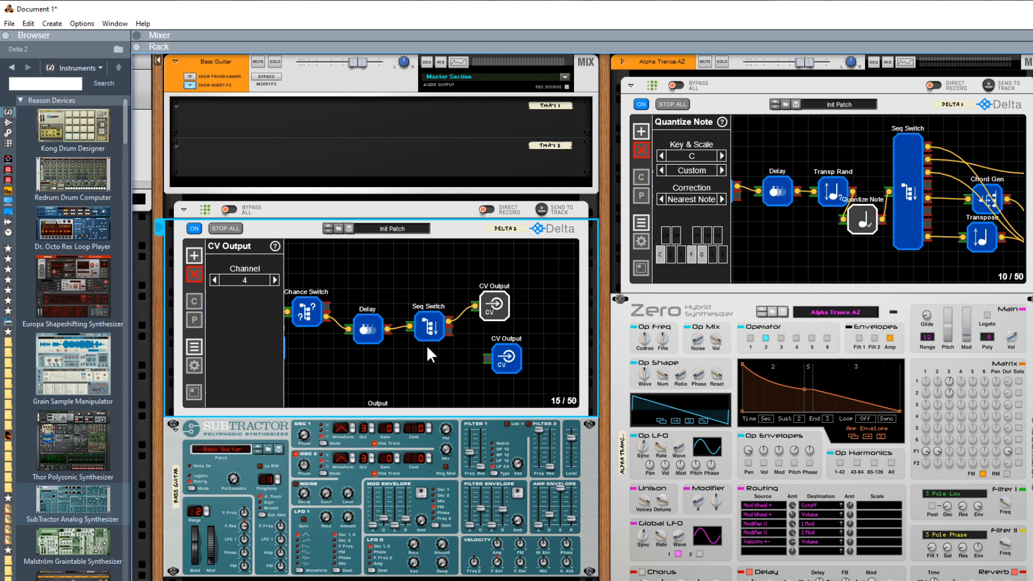
{"action": "mouse_move", "coordinate": [484, 356]}
{"action": "left_mouse_down"}
{"action": "mouse_move", "coordinate": [448, 331]}
{"action": "mouse_move", "coordinate": [489, 349]}
{"action": "left_mouse_up"}
{"action": "left_click", "coordinate": [497, 350]}
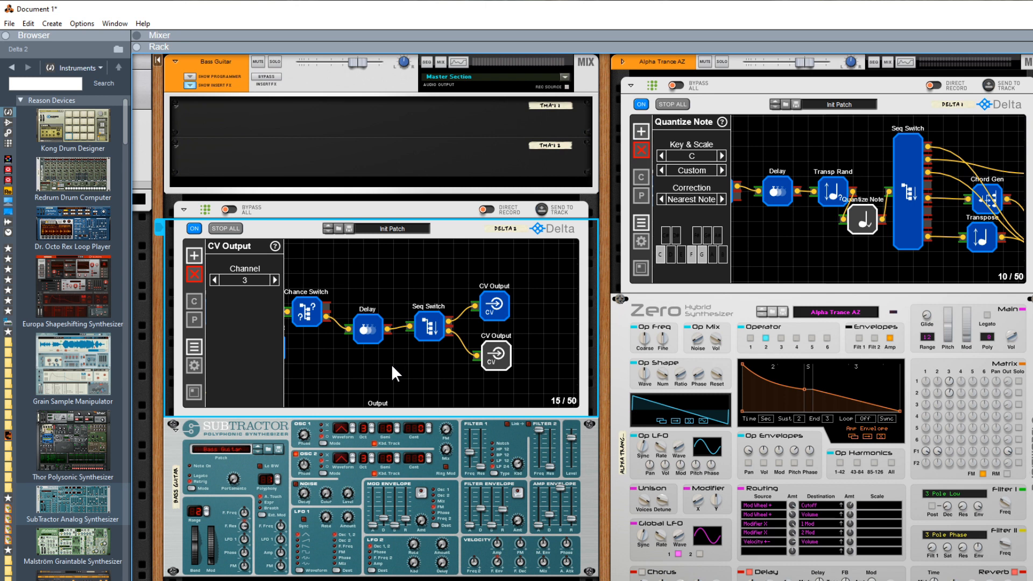
Step: Try routing the Seq Switch's second output to the CV Output below Offset Vel Rand, then cut it and restore the original connection
{"action": "left_click_drag", "start_coordinate": [350, 367], "coordinate": [418, 367]}
{"action": "left_click_drag", "start_coordinate": [521, 328], "coordinate": [327, 357]}
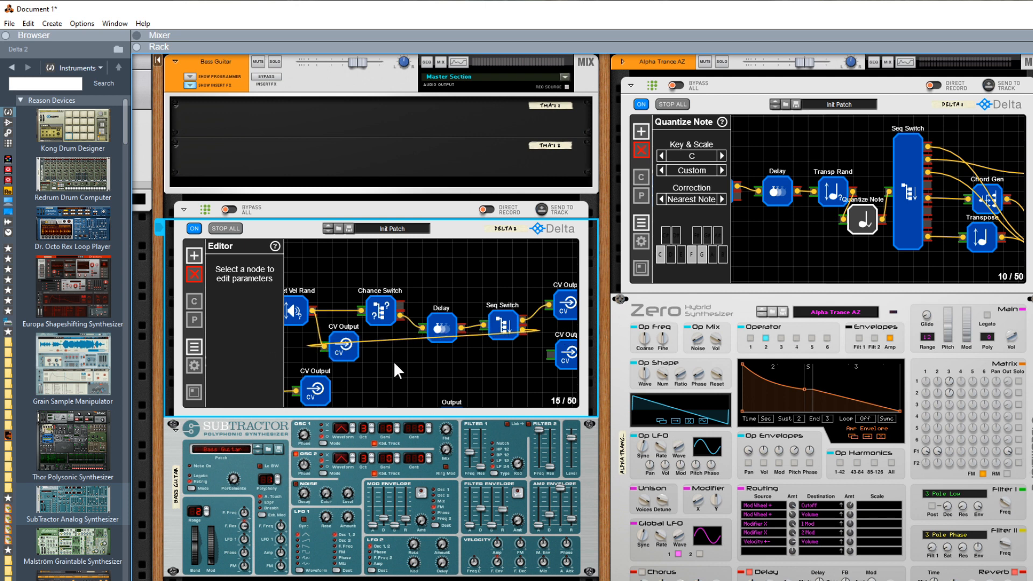
{"action": "left_click_drag", "start_coordinate": [395, 331], "coordinate": [398, 326]}
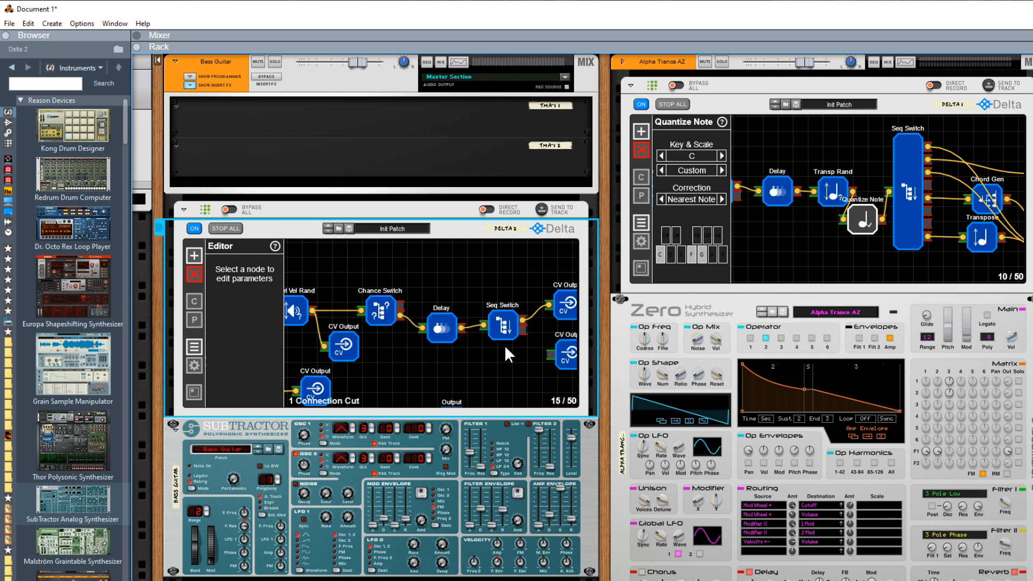
{"action": "mouse_move", "coordinate": [519, 330]}
{"action": "left_mouse_down"}
{"action": "mouse_move", "coordinate": [548, 356]}
{"action": "mouse_move", "coordinate": [401, 363]}
{"action": "left_mouse_up"}
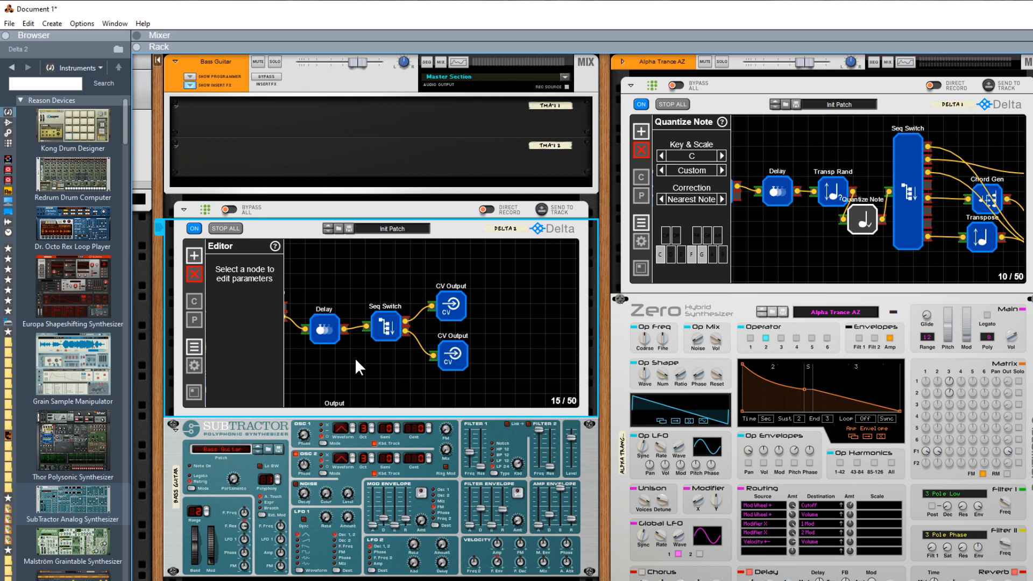
{"action": "left_click", "coordinate": [458, 352]}
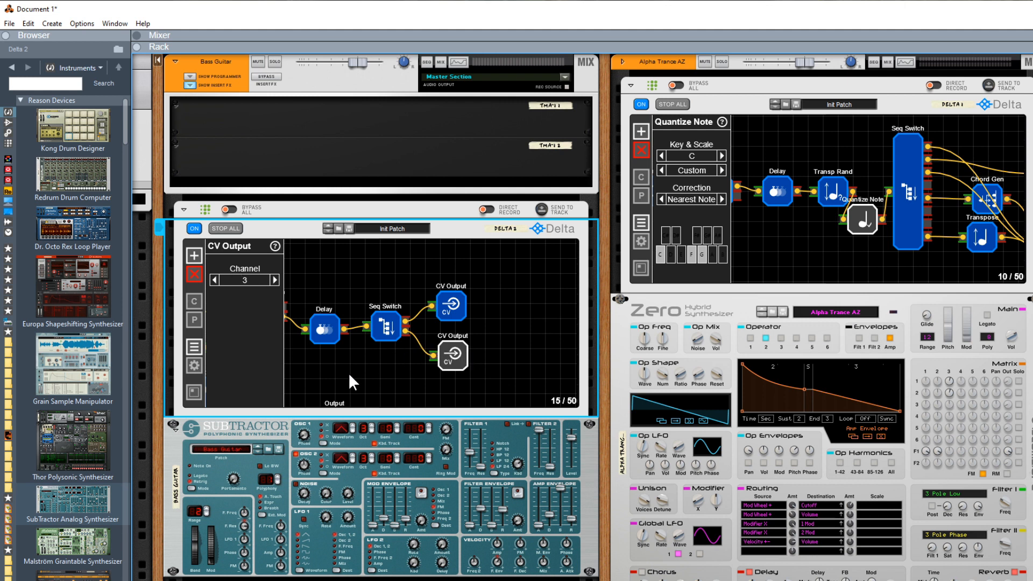
{"action": "left_click_drag", "start_coordinate": [351, 366], "coordinate": [463, 358]}
{"action": "left_click_drag", "start_coordinate": [389, 365], "coordinate": [487, 334]}
{"action": "left_click_drag", "start_coordinate": [390, 327], "coordinate": [368, 328]}
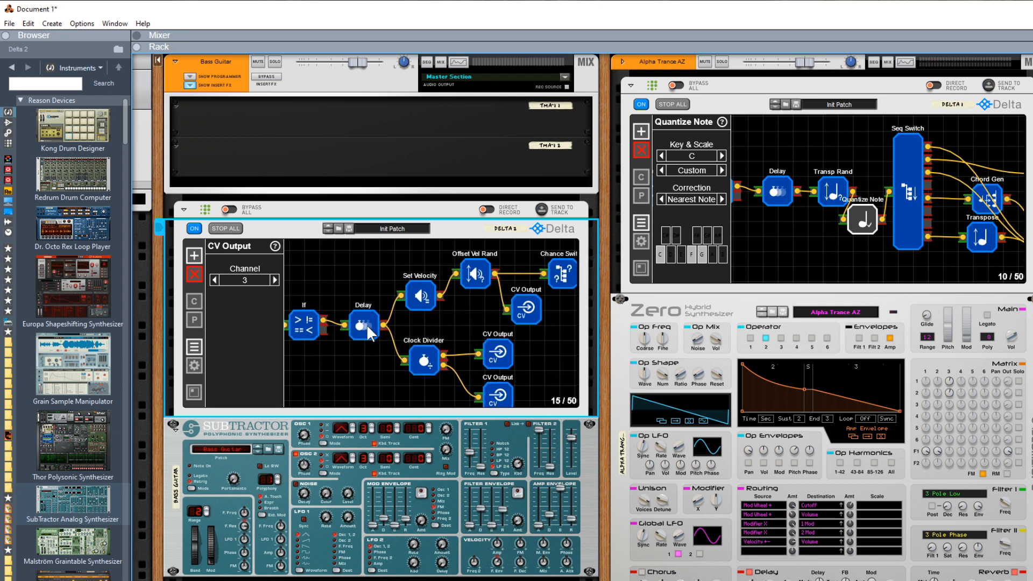
Step: Set the Clock Divider's Start Value to 1
{"action": "left_click", "coordinate": [425, 361]}
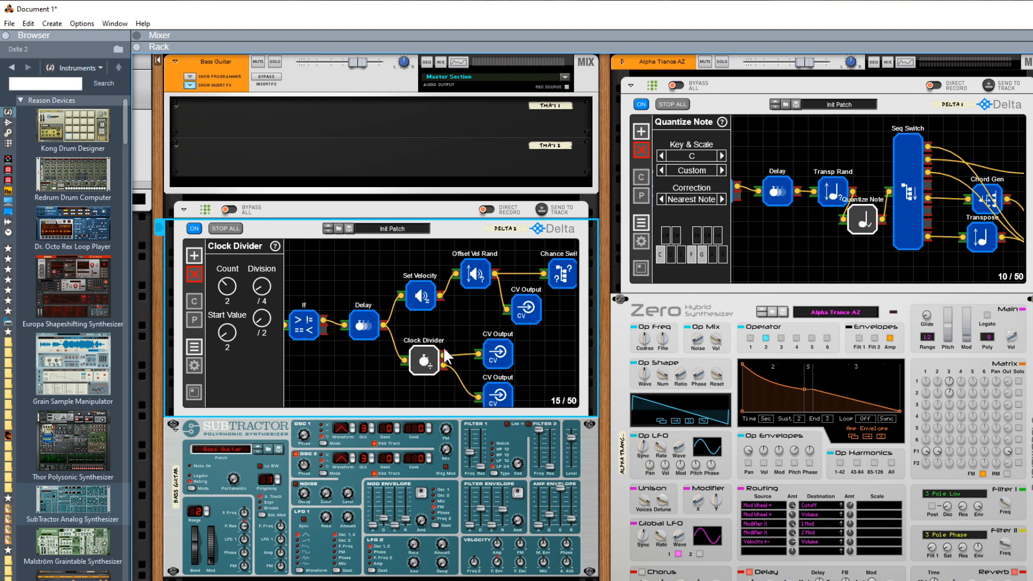
{"action": "scroll", "coordinate": [230, 341], "scroll_direction": "up", "scroll_amount": 1}
{"action": "left_click_drag", "start_coordinate": [468, 314], "coordinate": [386, 337]}
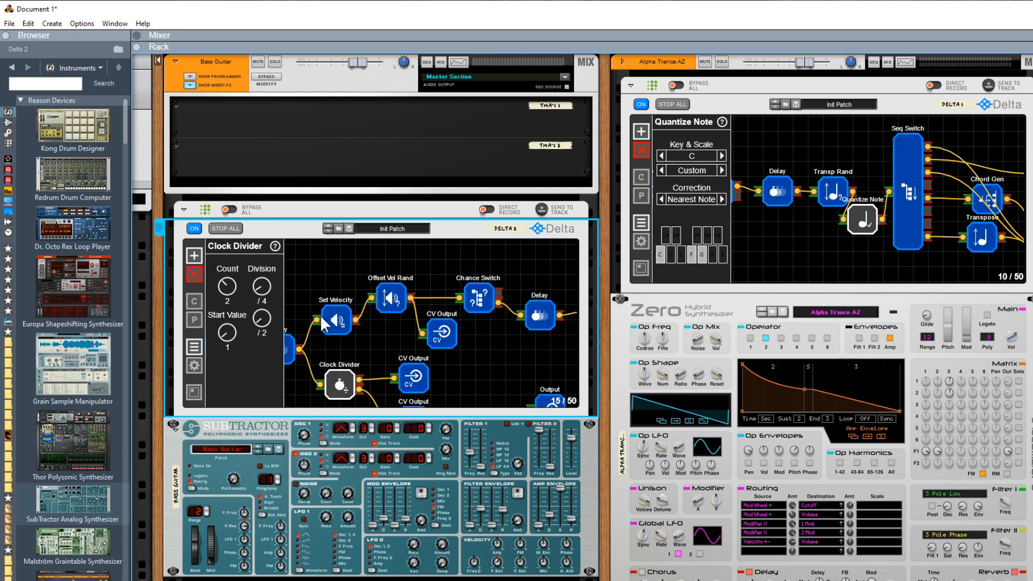
Step: Compare the Offset Vel Rand and Set Velocity parameters, and trace the chain through Chance Switch, Delay and Seq Switch to the CV Outputs
{"action": "left_click", "coordinate": [389, 291]}
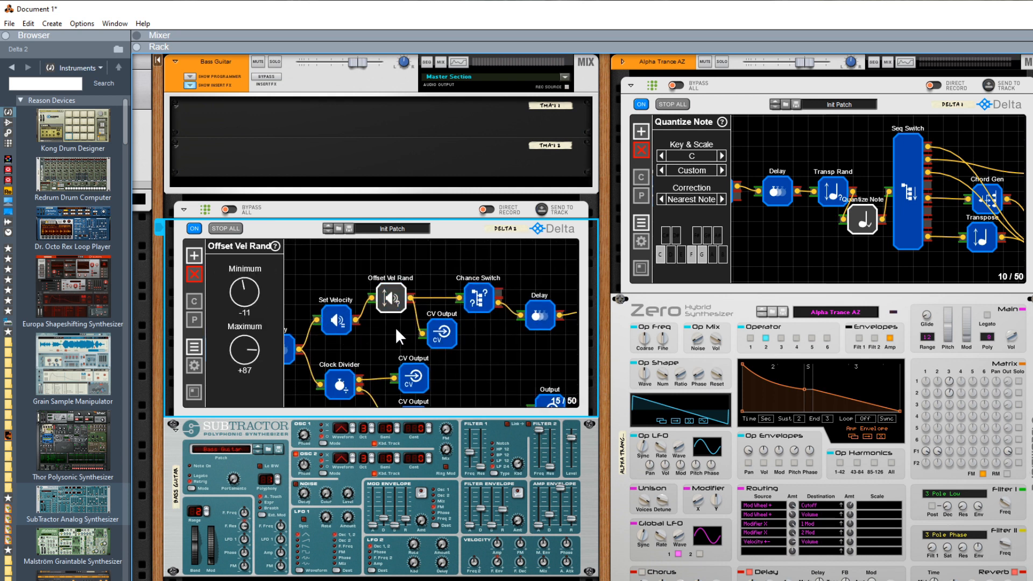
{"action": "mouse_move", "coordinate": [391, 327]}
{"action": "left_mouse_down"}
{"action": "mouse_move", "coordinate": [341, 324]}
{"action": "mouse_move", "coordinate": [374, 331]}
{"action": "left_mouse_up"}
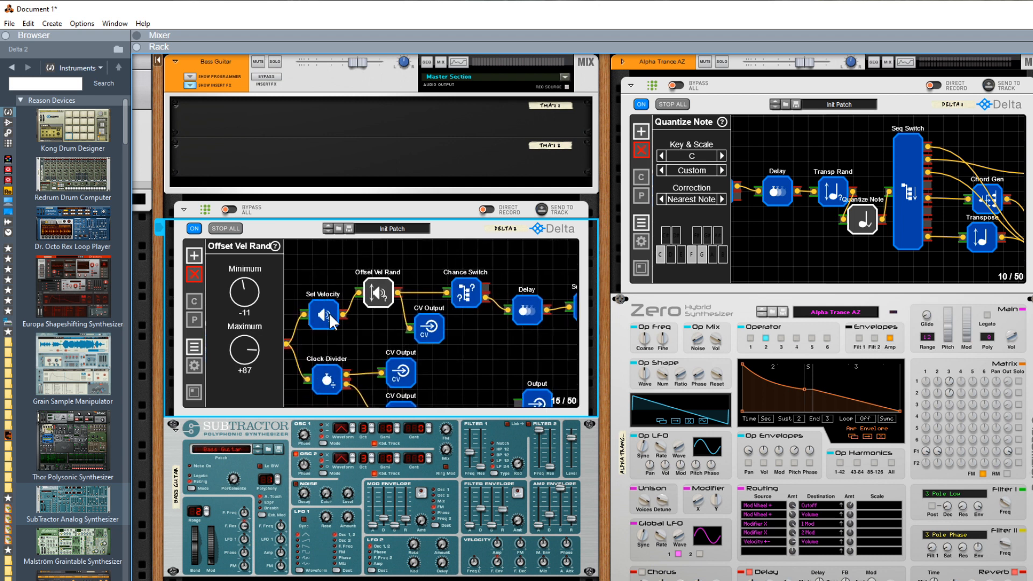
{"action": "left_click", "coordinate": [330, 317]}
{"action": "left_click", "coordinate": [377, 295]}
{"action": "left_click", "coordinate": [325, 320]}
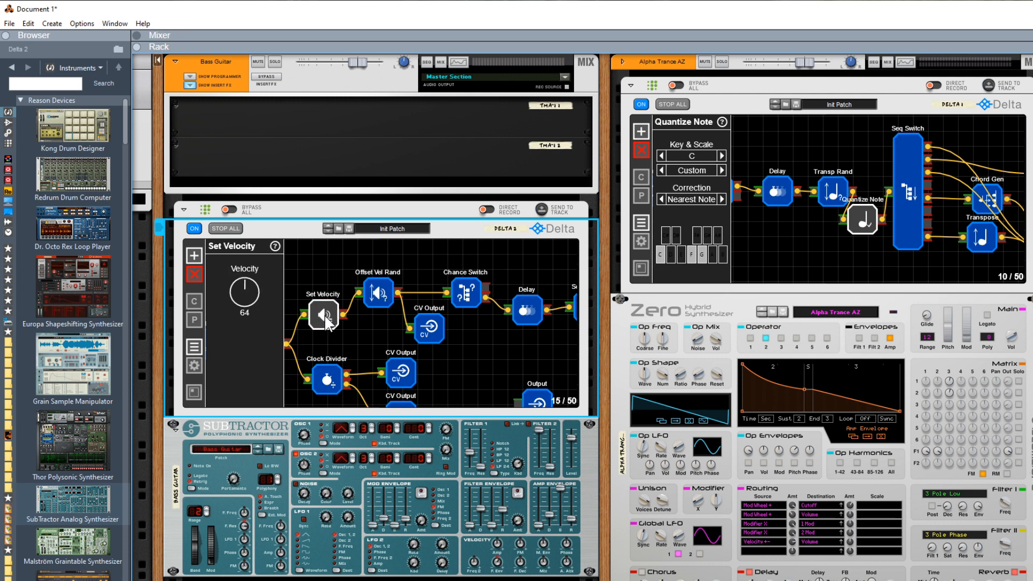
{"action": "left_click", "coordinate": [380, 295]}
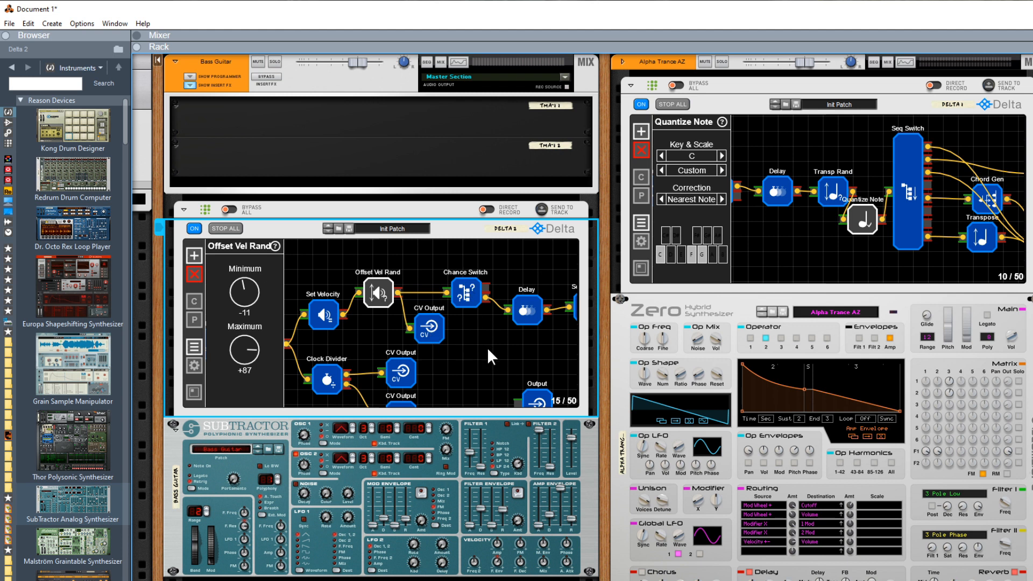
{"action": "left_click_drag", "start_coordinate": [494, 349], "coordinate": [428, 350]}
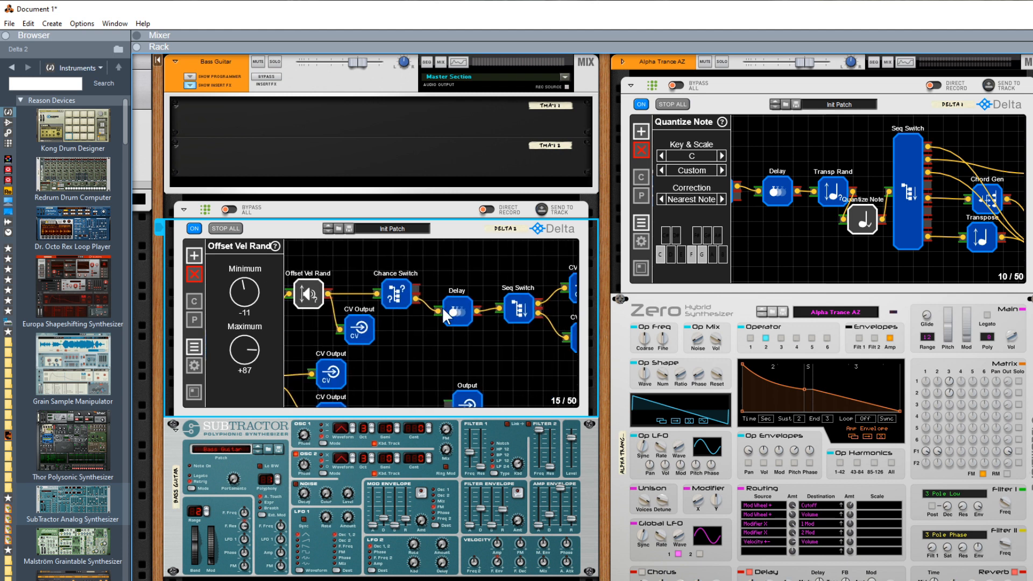
{"action": "left_click_drag", "start_coordinate": [515, 350], "coordinate": [459, 350]}
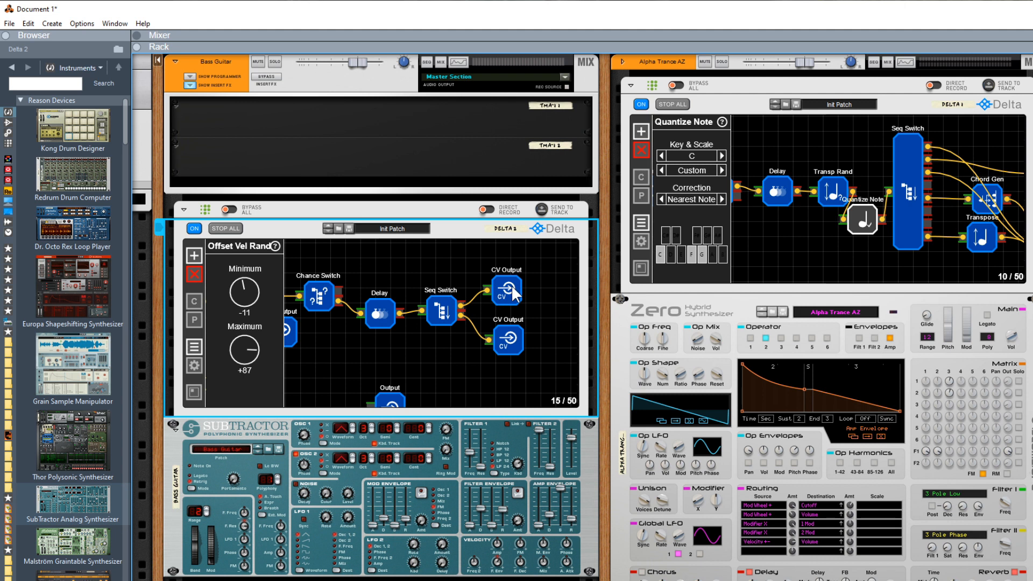
{"action": "left_click_drag", "start_coordinate": [406, 352], "coordinate": [444, 350]}
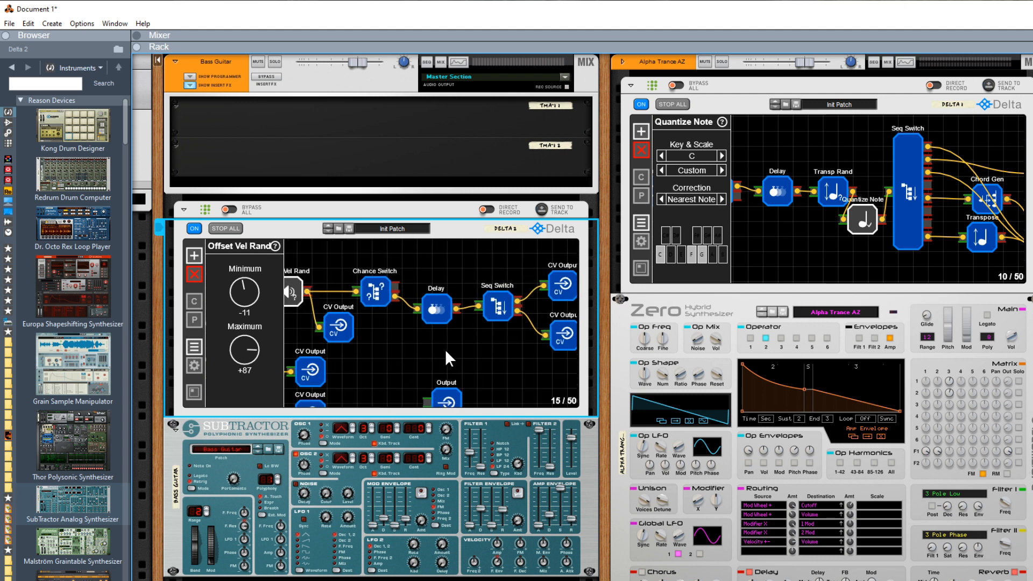
Step: Move the unconnected Output node below the Seq Switch and check the CV jacks on the back of the rack
{"action": "left_click_drag", "start_coordinate": [460, 390], "coordinate": [516, 391]}
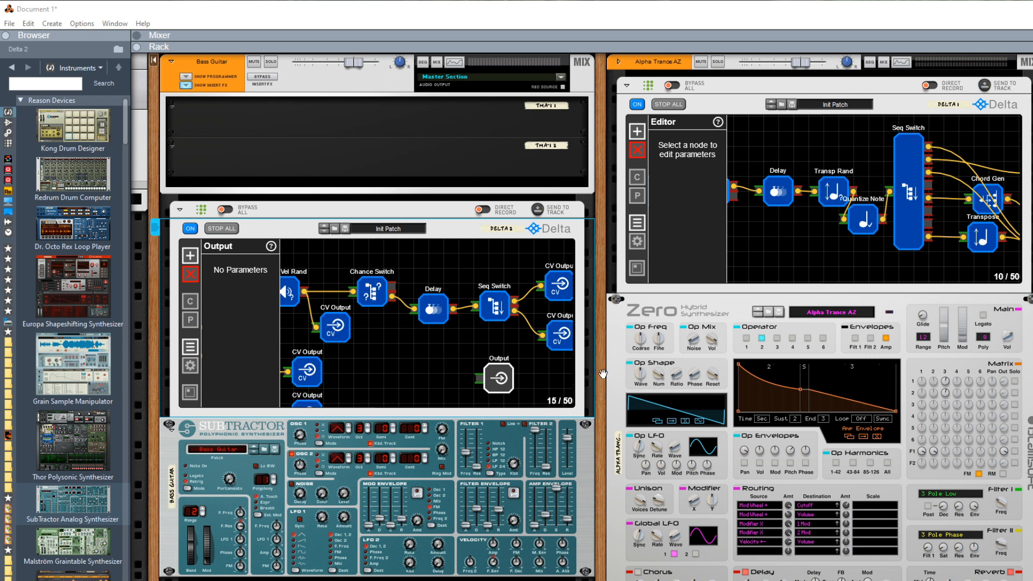
{"action": "key", "text": "Tab"}
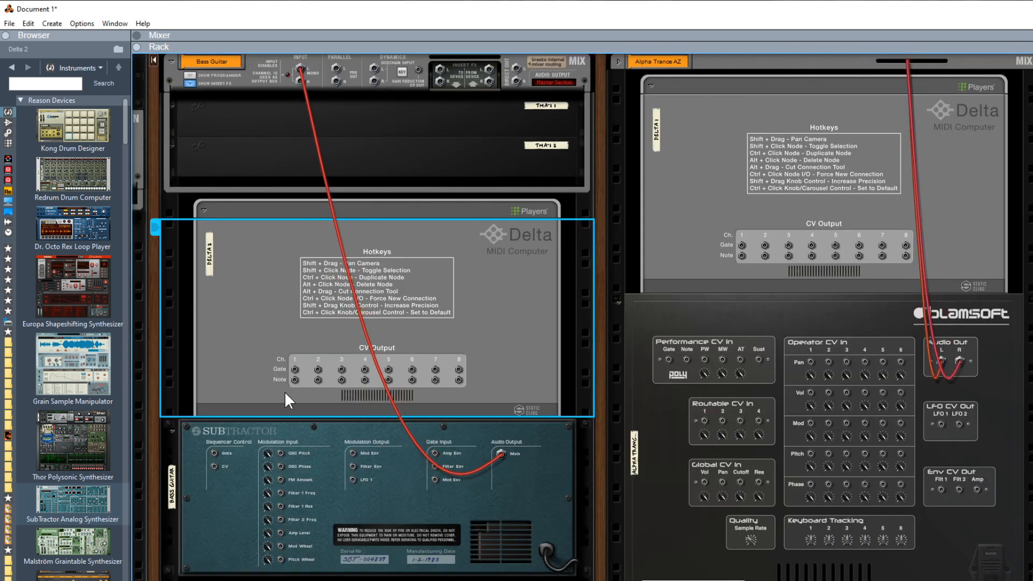
{"action": "key", "text": "Tab"}
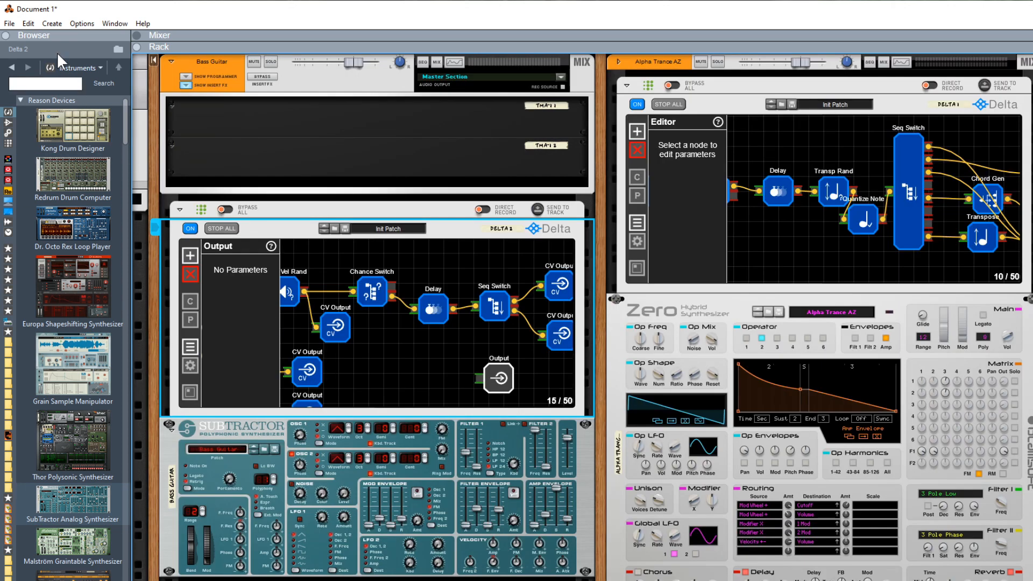
Step: Search the browser for "eden", replace the SubTractor with Beatmaker EDEN and load its Trance Nation patch
{"action": "left_click", "coordinate": [46, 84]}
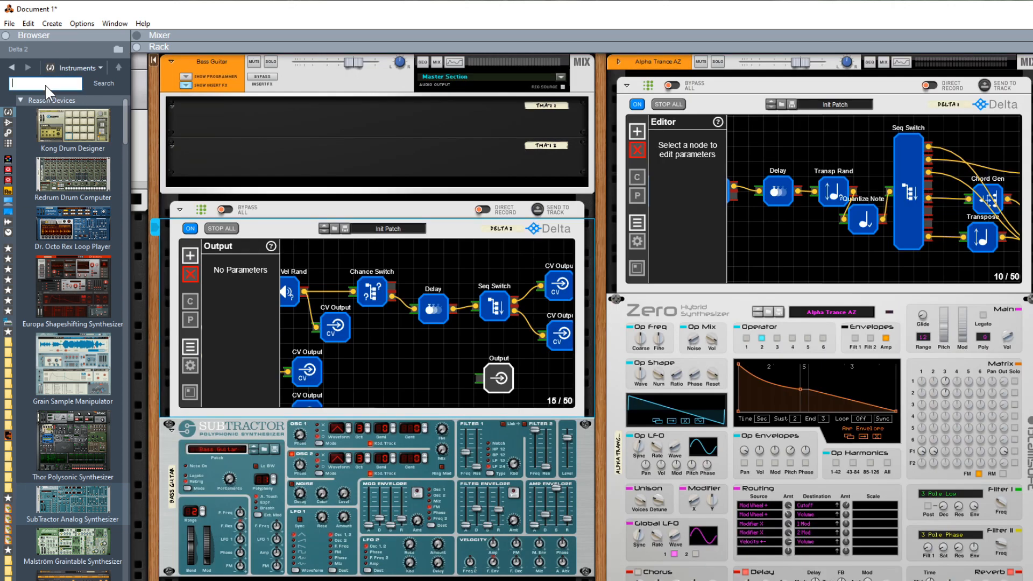
{"action": "type", "text": "eden"}
{"action": "key", "text": "Return"}
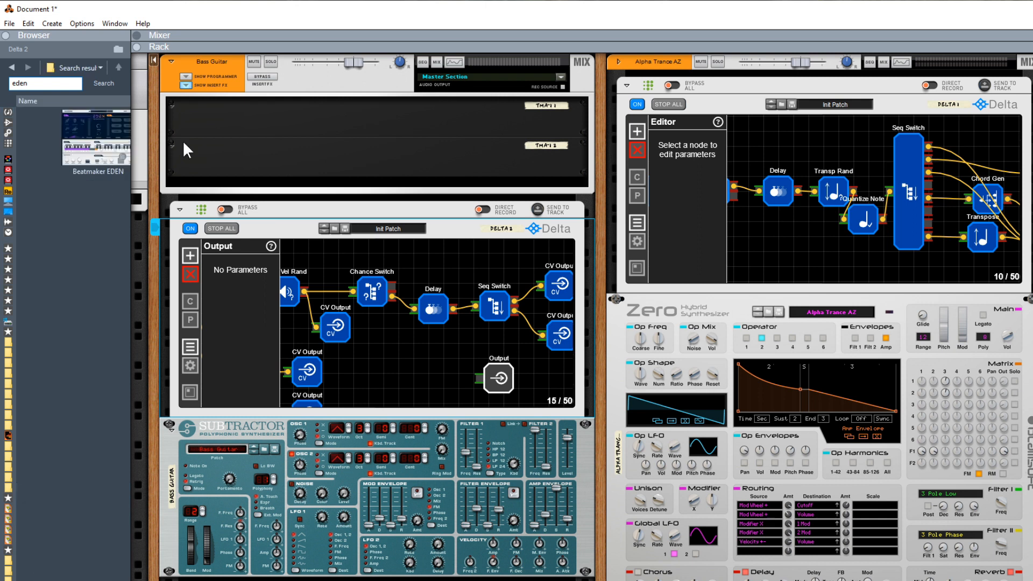
{"action": "left_click", "coordinate": [96, 148]}
{"action": "left_click_drag", "start_coordinate": [96, 148], "coordinate": [356, 461]}
{"action": "left_click", "coordinate": [375, 426]}
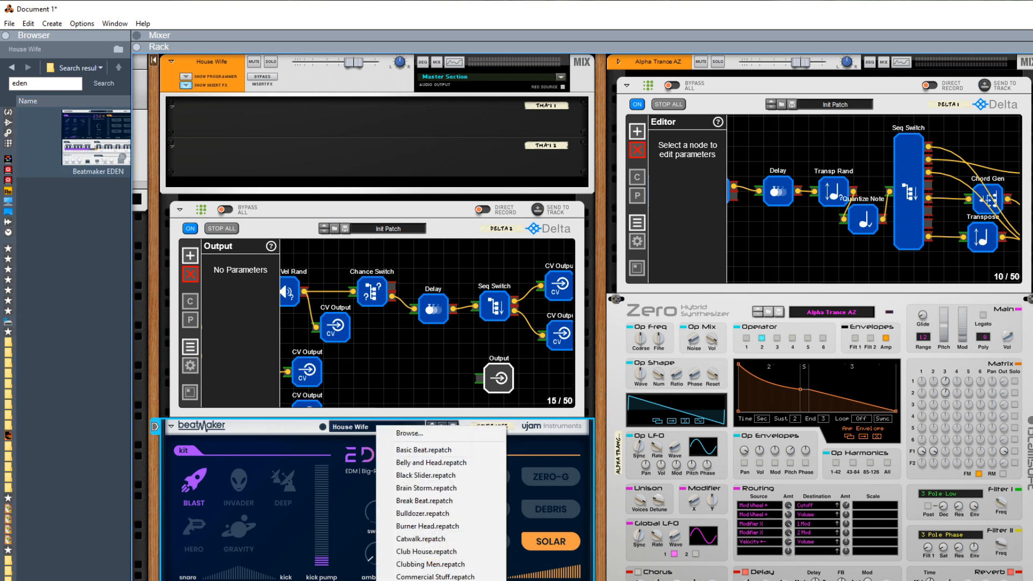
Step: Connect Delta 2's CV gate outputs 1 to 4 to EDEN's bass drum, snare and two hi-hat gate inputs
{"action": "key", "text": "Tab"}
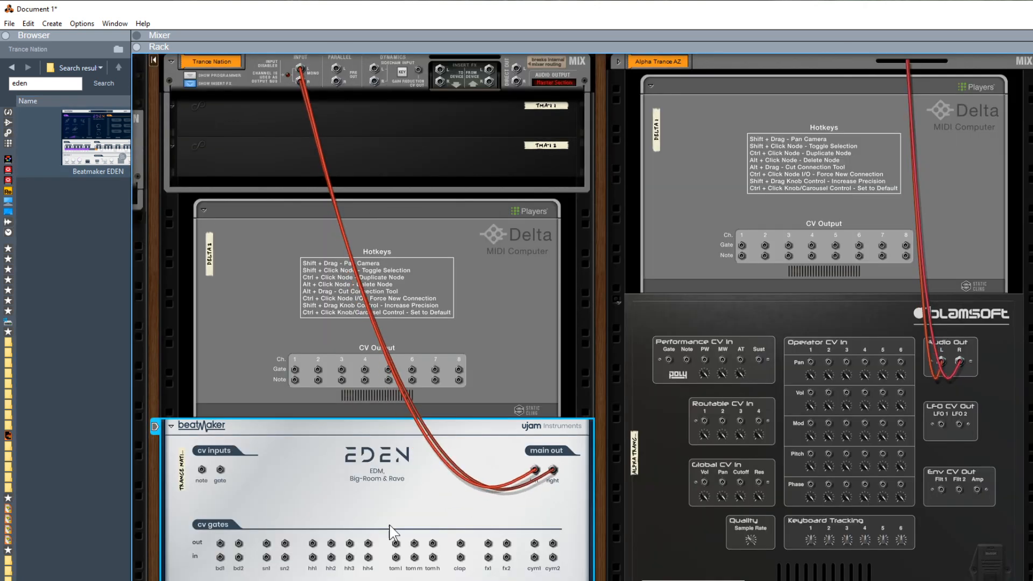
{"action": "left_click_drag", "start_coordinate": [295, 370], "coordinate": [312, 558]}
{"action": "left_click_drag", "start_coordinate": [365, 370], "coordinate": [368, 558]}
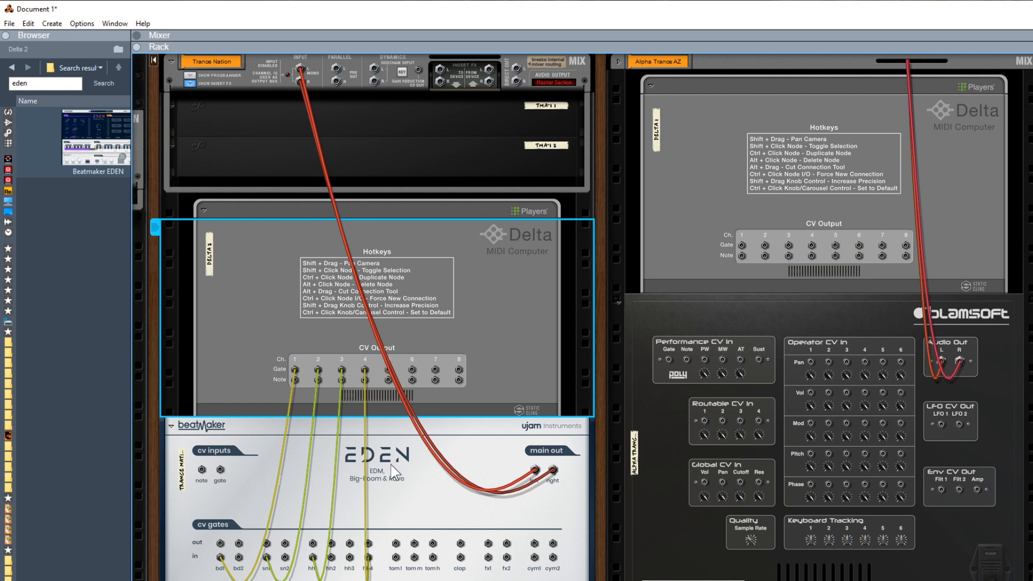
{"action": "key", "text": "Tab"}
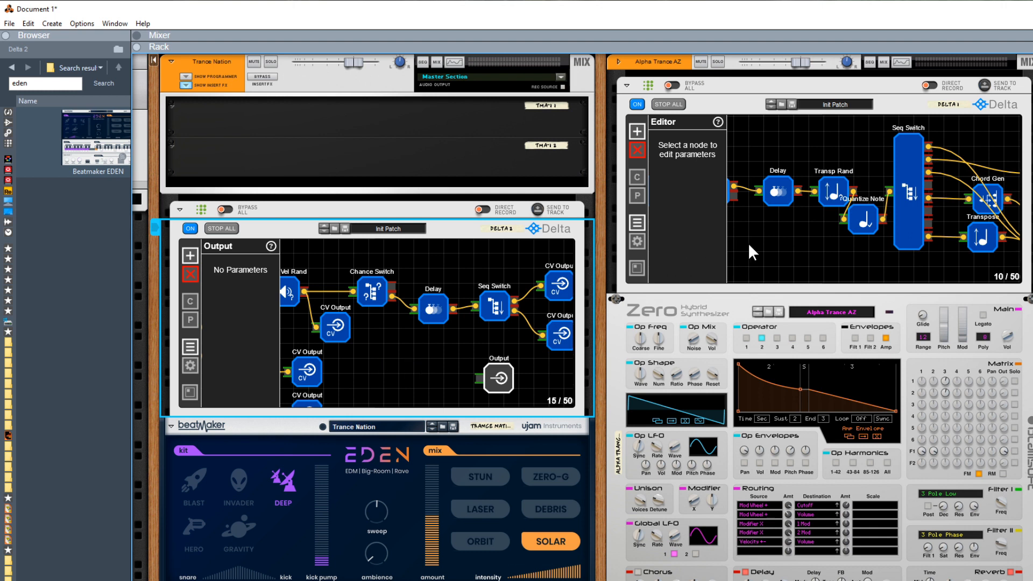
Step: Add a CV Output node above the If node in Delta 1, wire it to Input and check its channel
{"action": "left_click_drag", "start_coordinate": [750, 246], "coordinate": [838, 248]}
{"action": "left_click", "coordinate": [642, 131]}
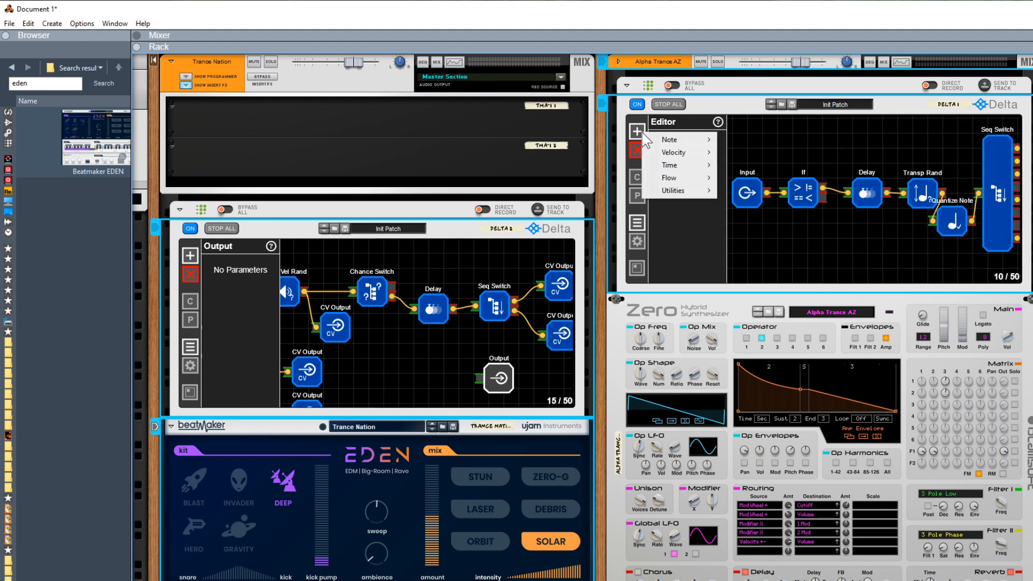
{"action": "mouse_move", "coordinate": [679, 189]}
{"action": "left_click", "coordinate": [752, 204]}
{"action": "left_click", "coordinate": [796, 144]}
{"action": "left_click_drag", "start_coordinate": [784, 142], "coordinate": [767, 192]}
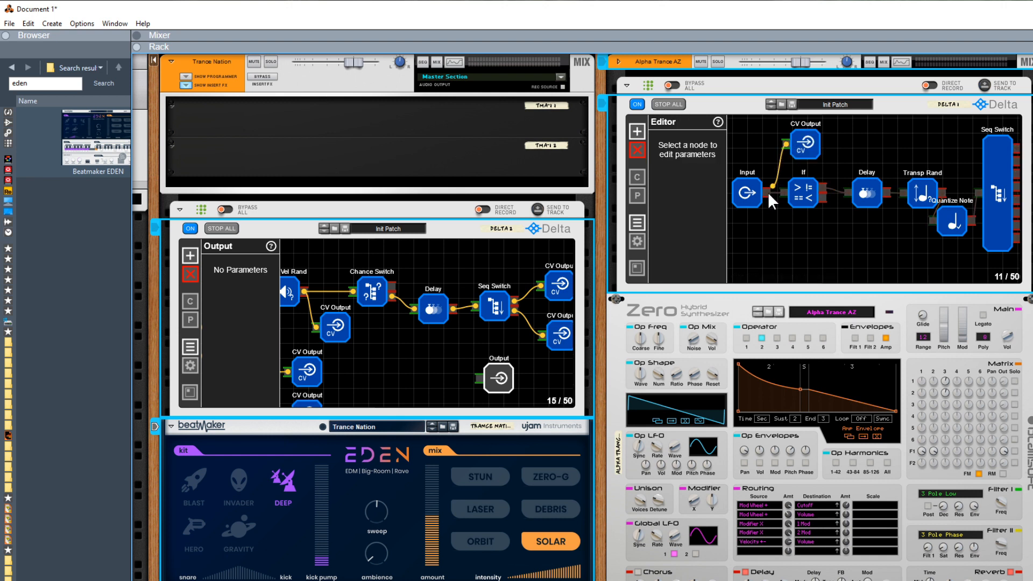
{"action": "left_click", "coordinate": [799, 147]}
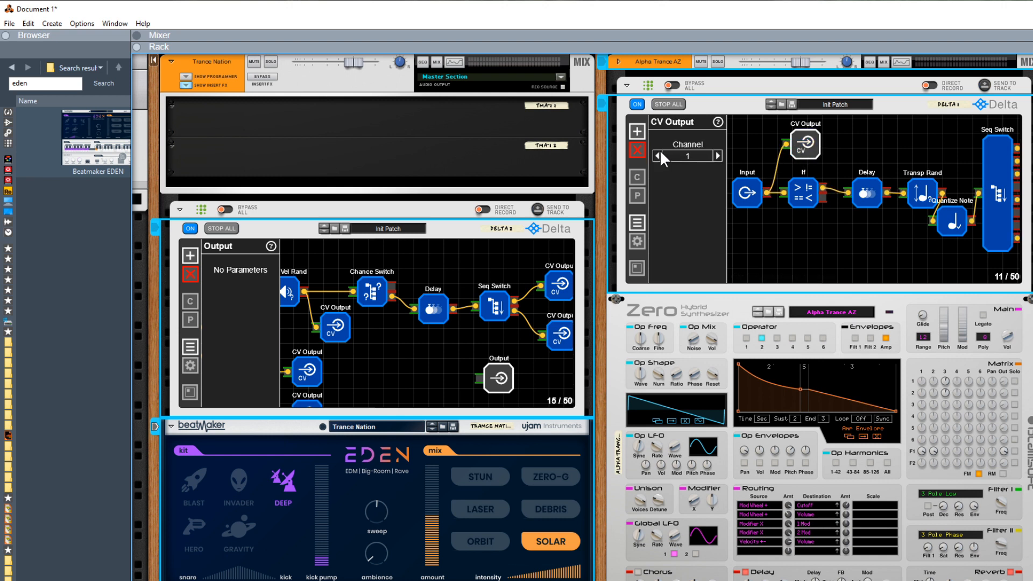
Step: Combine Delta 2 and EDEN into a Combinator and connect Delta 1's channel 1 Gate and Note to its Gate In and CV In
{"action": "right_click", "coordinate": [573, 440]}
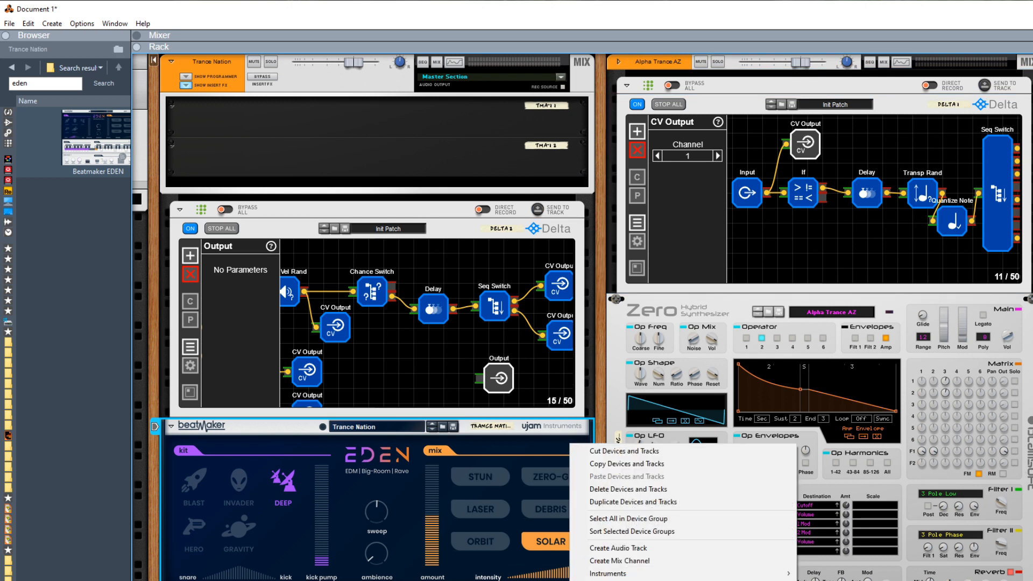
{"action": "key", "text": "ctrl+j"}
{"action": "key", "text": "Tab"}
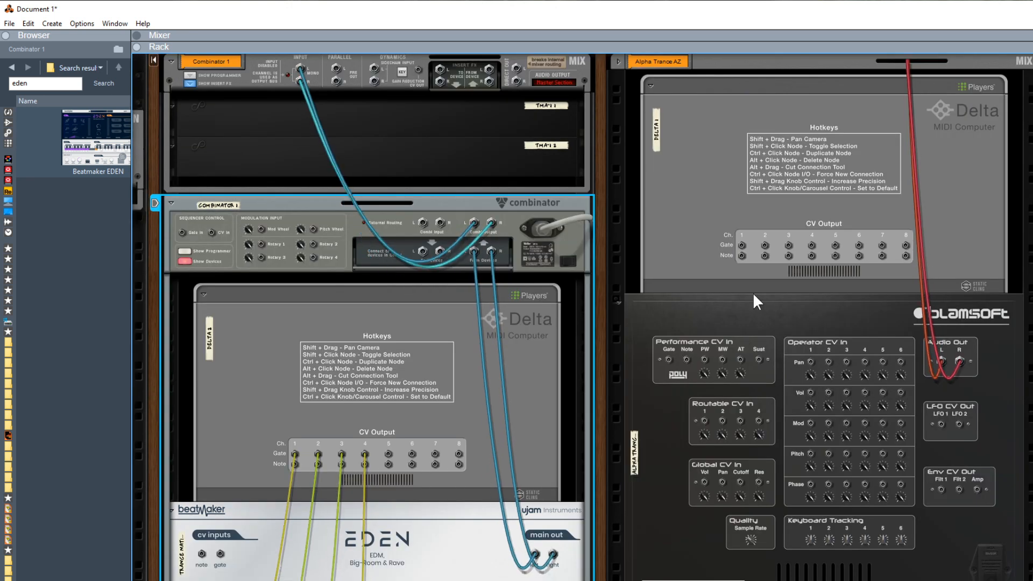
{"action": "left_click_drag", "start_coordinate": [742, 245], "coordinate": [181, 234]}
{"action": "left_click_drag", "start_coordinate": [742, 253], "coordinate": [212, 233]}
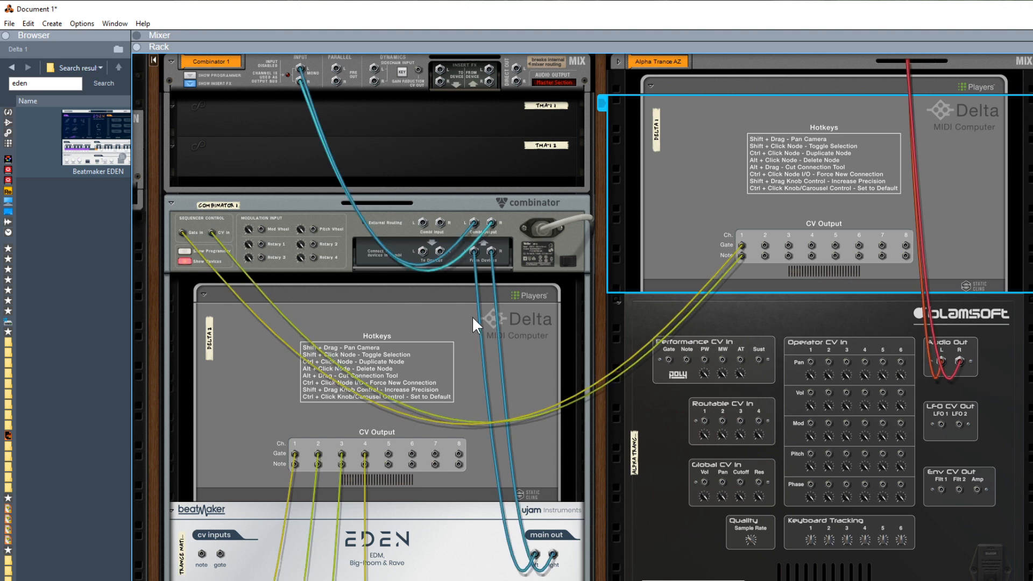
{"action": "key", "text": "Tab"}
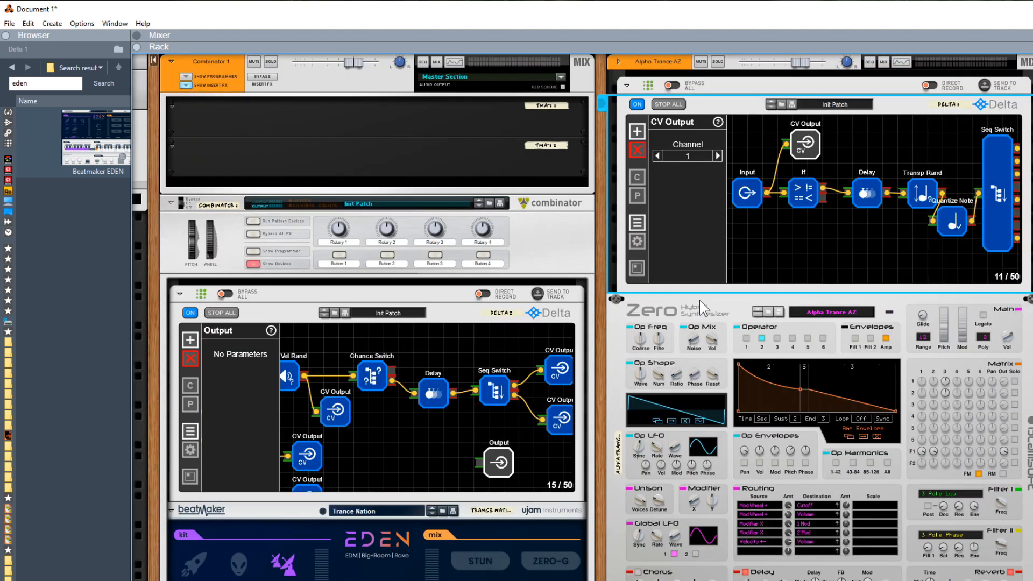
Step: Toggle Receive Notes for the Trance Nation device in the Combinator's programmer, and hide the programmer again
{"action": "left_click", "coordinate": [254, 250]}
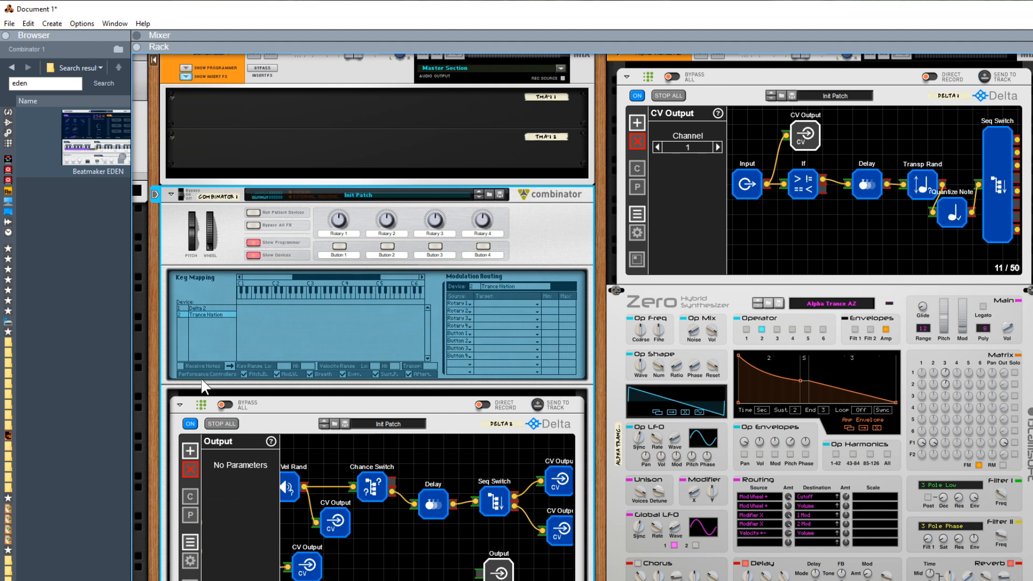
{"action": "left_click", "coordinate": [181, 366]}
{"action": "left_click", "coordinate": [263, 242]}
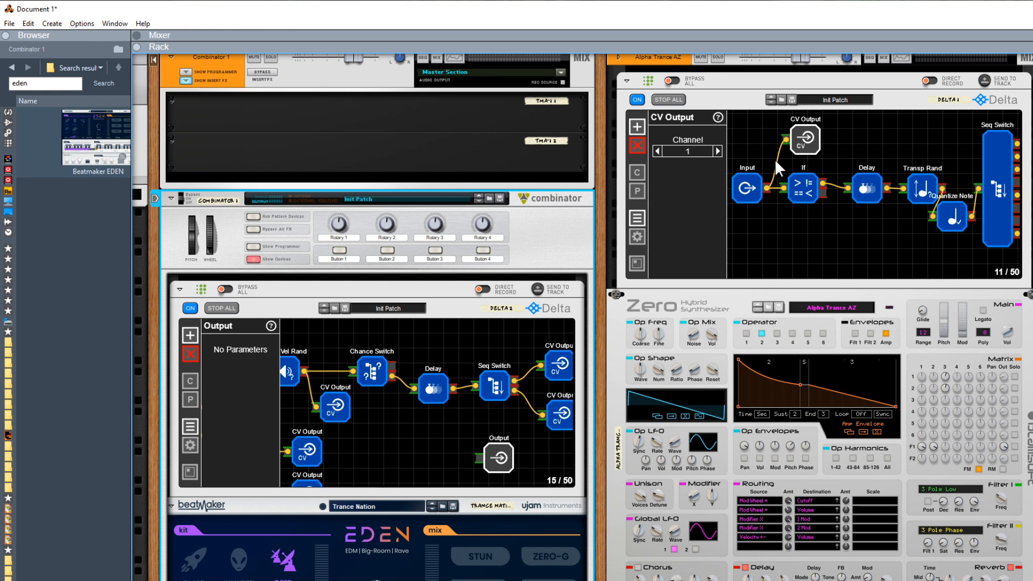
Step: Select the Zero synthesizer and play the sequence to hear both Delta patches together
{"action": "left_click", "coordinate": [617, 304]}
{"action": "left_click", "coordinate": [659, 305]}
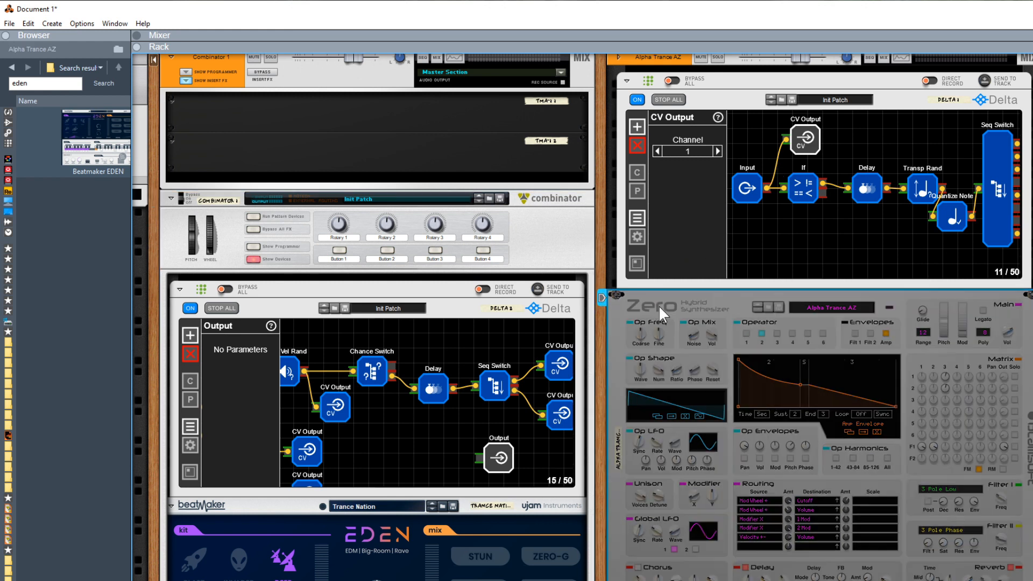
{"action": "key", "text": "space"}
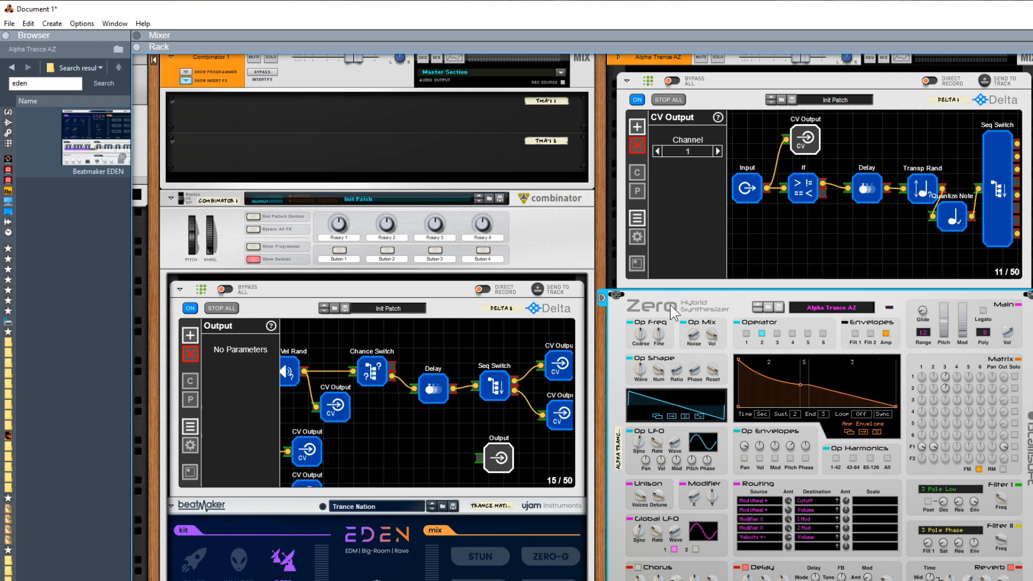
Step: Add a Set Seed node to Delta 1 and place it below the If and Delay nodes
{"action": "left_click", "coordinate": [638, 129]}
{"action": "mouse_move", "coordinate": [676, 147]}
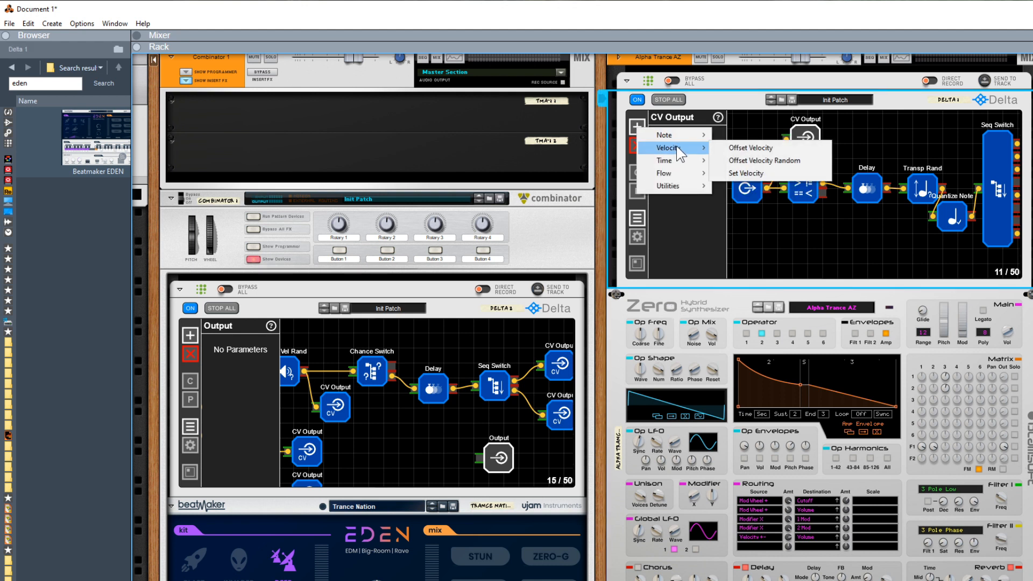
{"action": "mouse_move", "coordinate": [675, 185]}
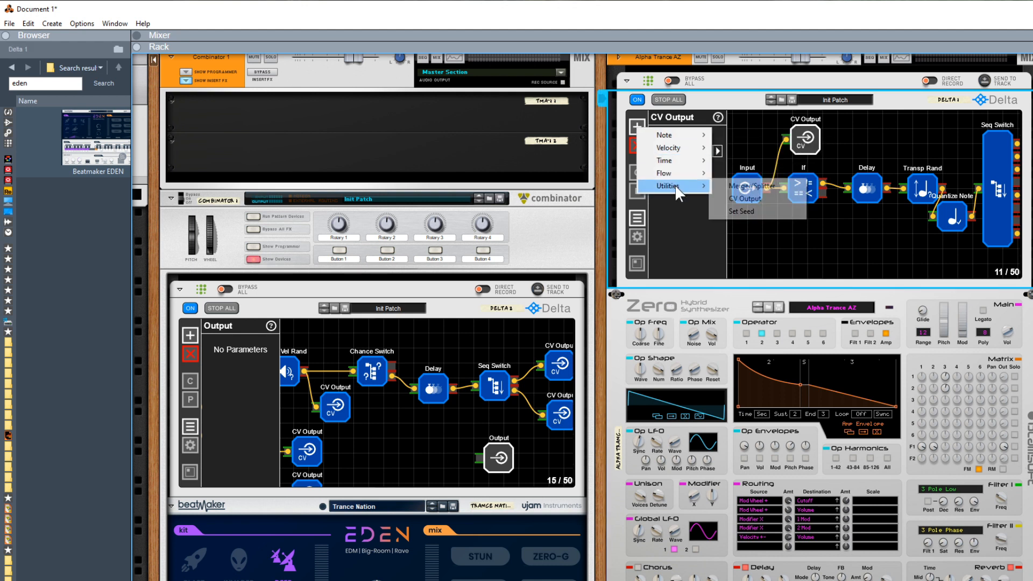
{"action": "left_click", "coordinate": [752, 211]}
{"action": "left_click_drag", "start_coordinate": [752, 145], "coordinate": [848, 230]}
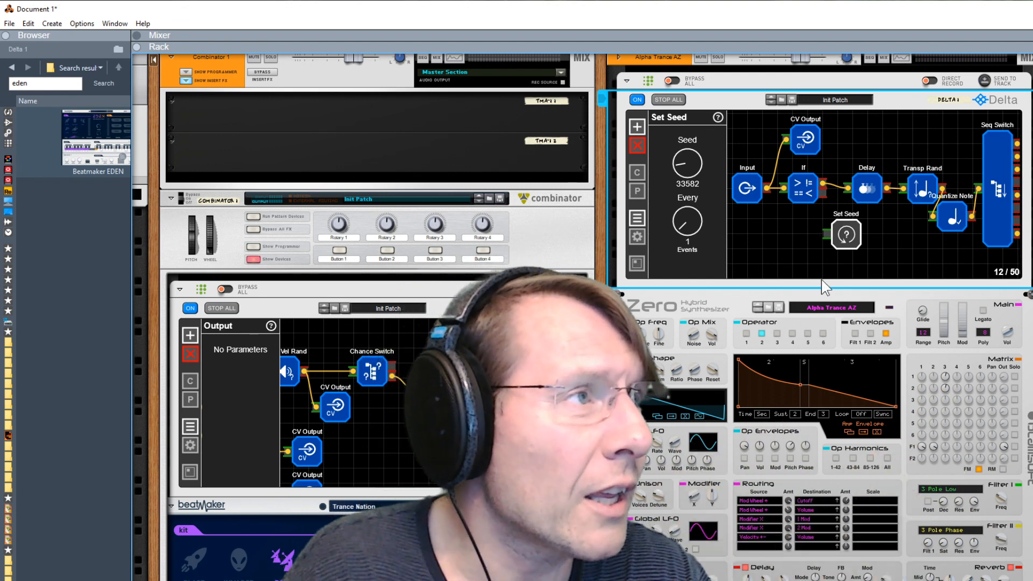
Step: Browse the Delta patch folder and load the Demo Stack them high 2 PB Combinator into the rack
{"action": "left_click", "coordinate": [121, 176]}
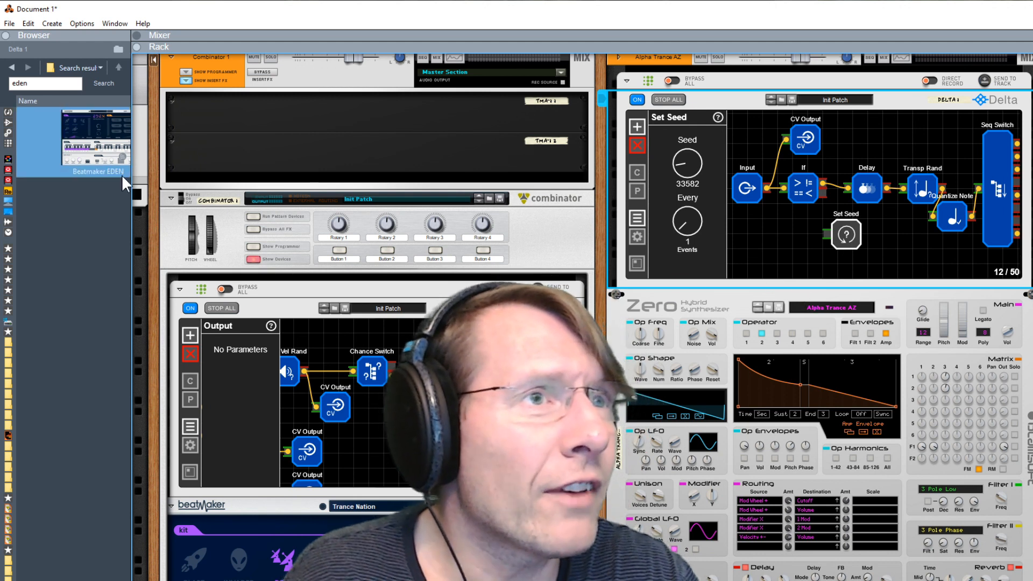
{"action": "left_click", "coordinate": [8, 344]}
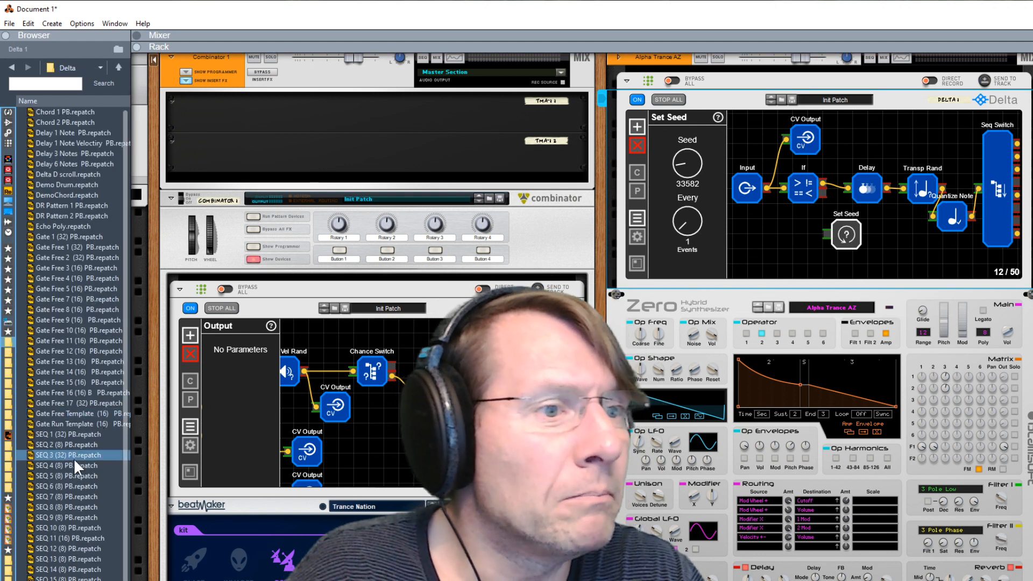
{"action": "scroll", "coordinate": [73, 459], "scroll_direction": "down", "scroll_amount": 9}
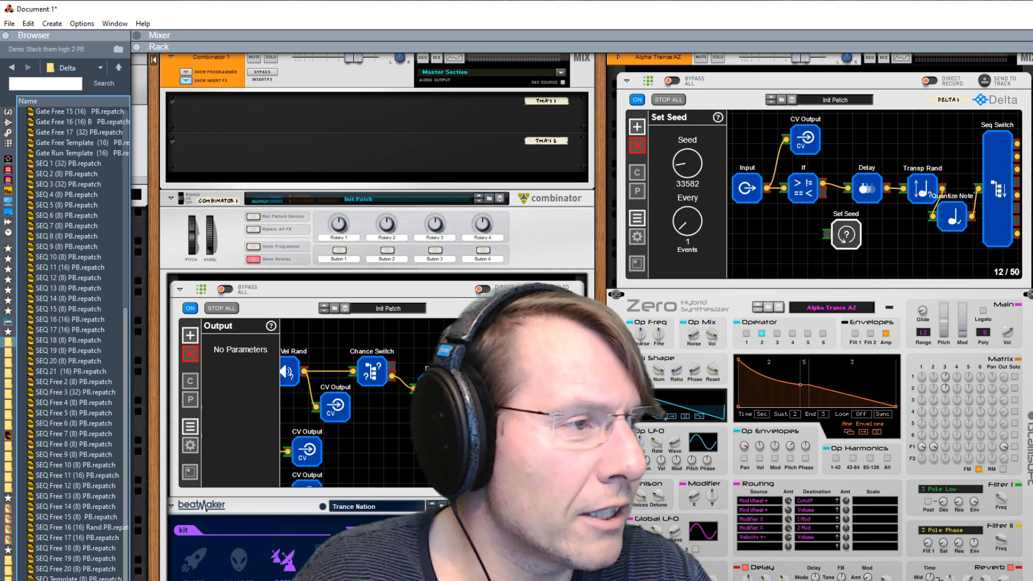
{"action": "scroll", "coordinate": [581, 317], "scroll_direction": "down", "scroll_amount": 10}
{"action": "scroll", "coordinate": [592, 317], "scroll_direction": "down", "scroll_amount": 8}
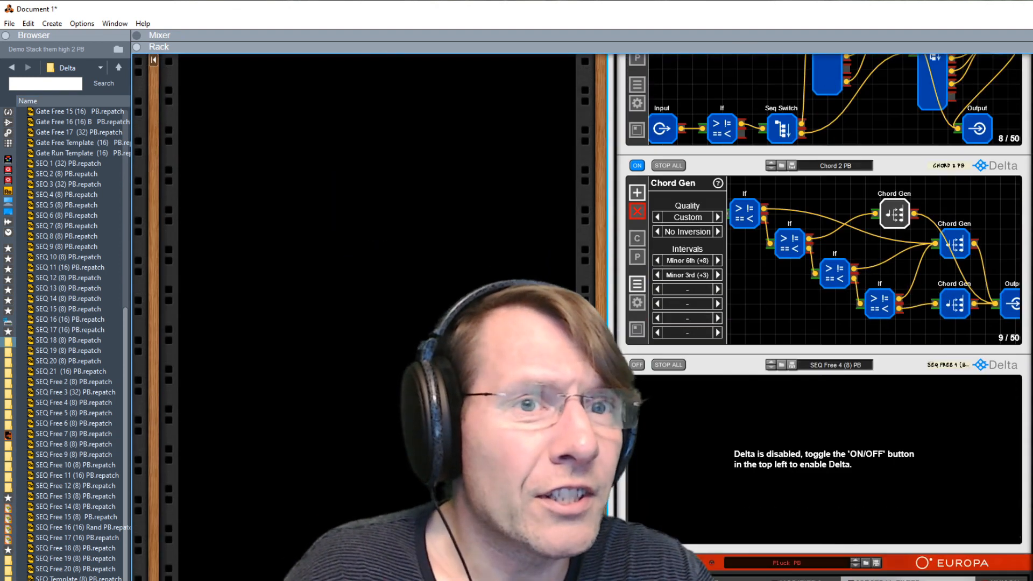
Step: Examine the delay, gate, chord and sequence Delta devices stacked inside the Demo Stack them high 2 PB Combinator
{"action": "scroll", "coordinate": [592, 317], "scroll_direction": "up", "scroll_amount": 6}
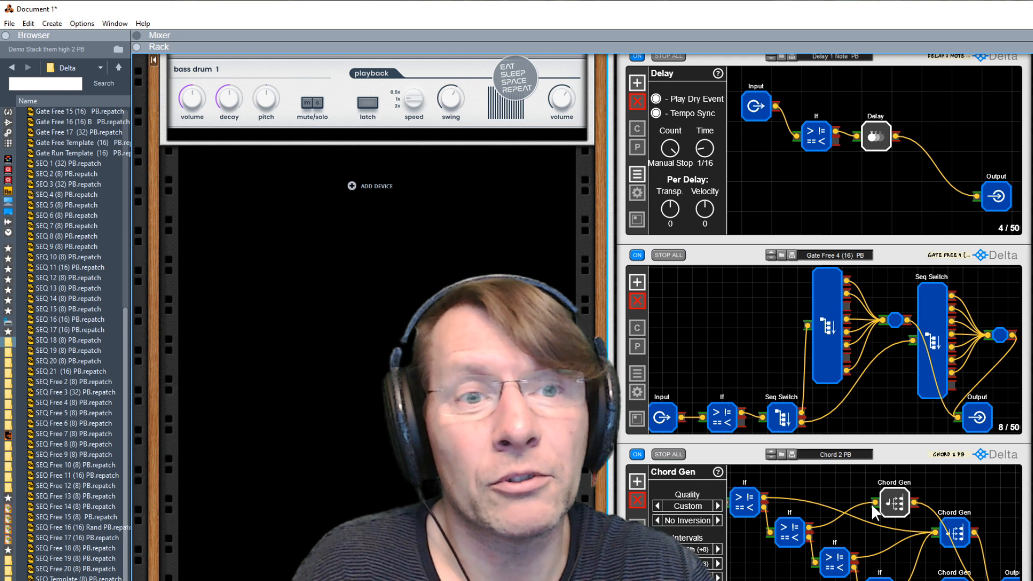
{"action": "scroll", "coordinate": [872, 503], "scroll_direction": "down", "scroll_amount": 3}
{"action": "scroll", "coordinate": [873, 506], "scroll_direction": "up", "scroll_amount": 3}
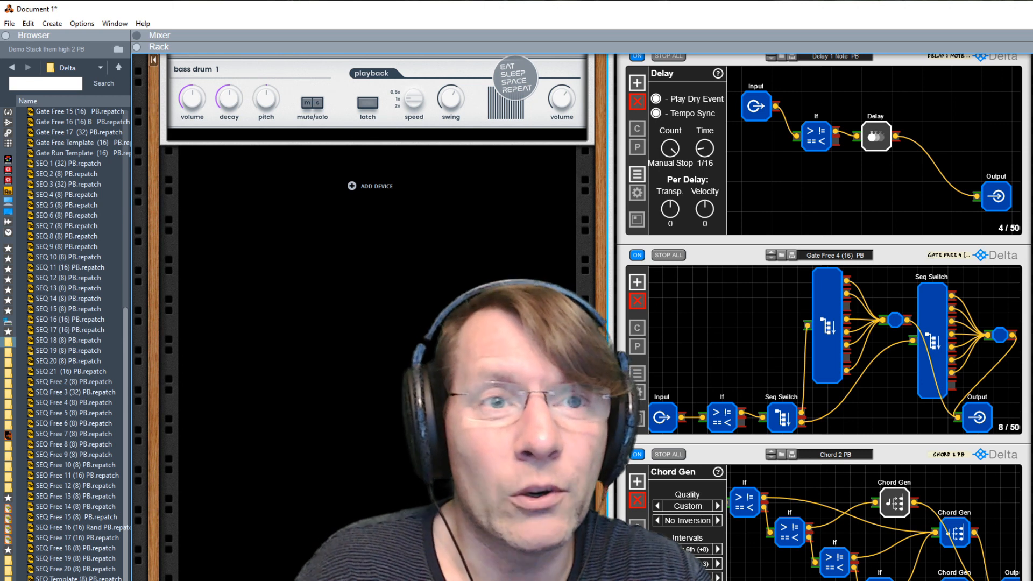
{"action": "scroll", "coordinate": [70, 216], "scroll_direction": "up", "scroll_amount": 7}
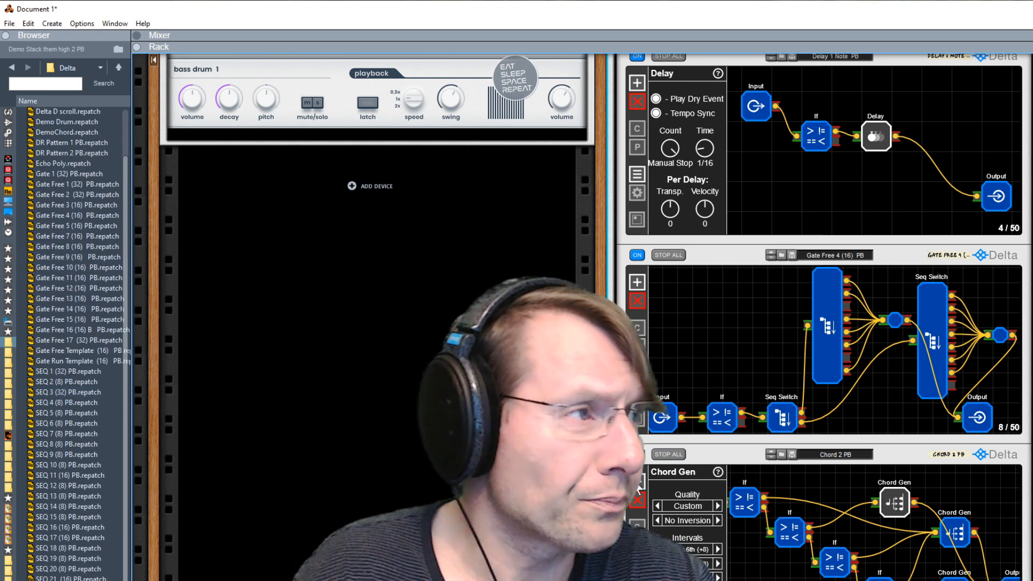
{"action": "scroll", "coordinate": [764, 354], "scroll_direction": "up", "scroll_amount": 4}
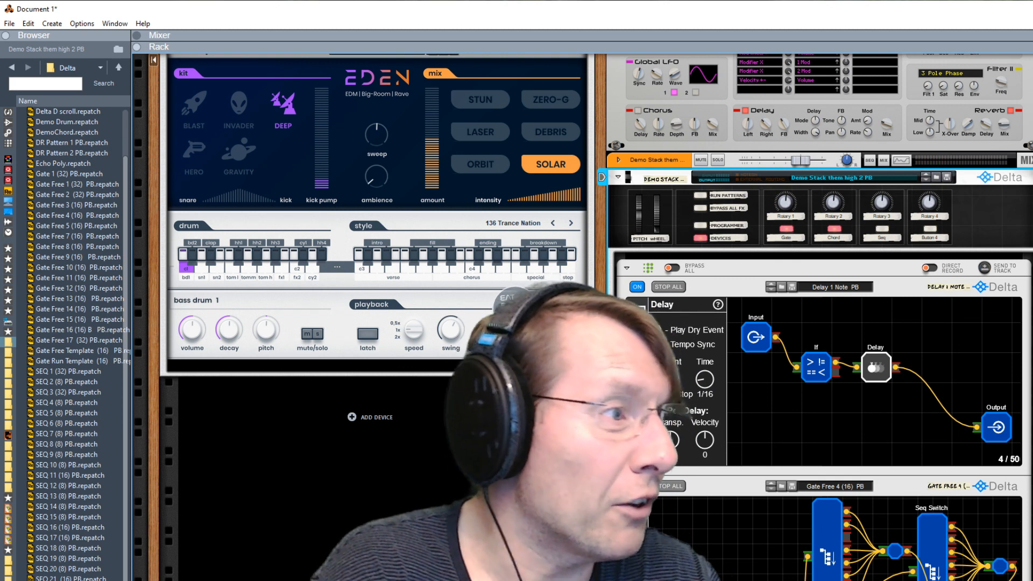
{"action": "left_click", "coordinate": [882, 580]}
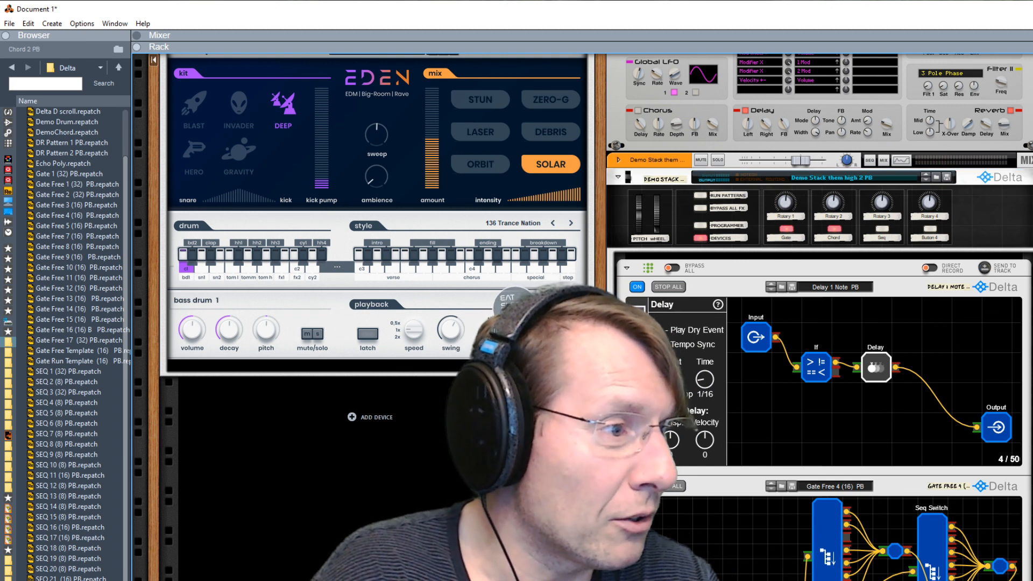
{"action": "left_click", "coordinate": [883, 580]}
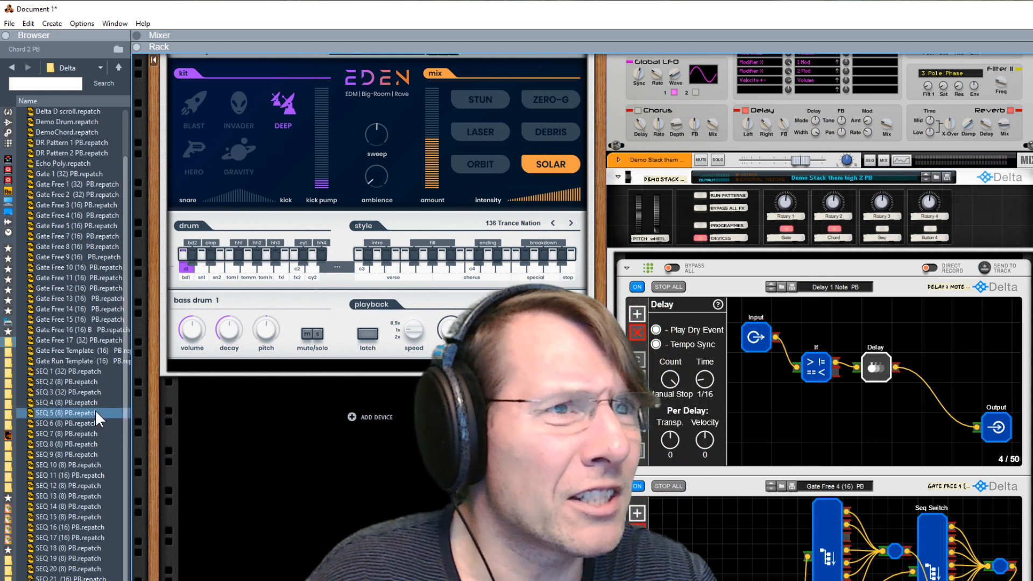
Step: Load the SEQ 1 (32) PB patch into the stack's first Delta and reposition its viewport with the mini map
{"action": "left_click_drag", "start_coordinate": [70, 372], "coordinate": [787, 404]}
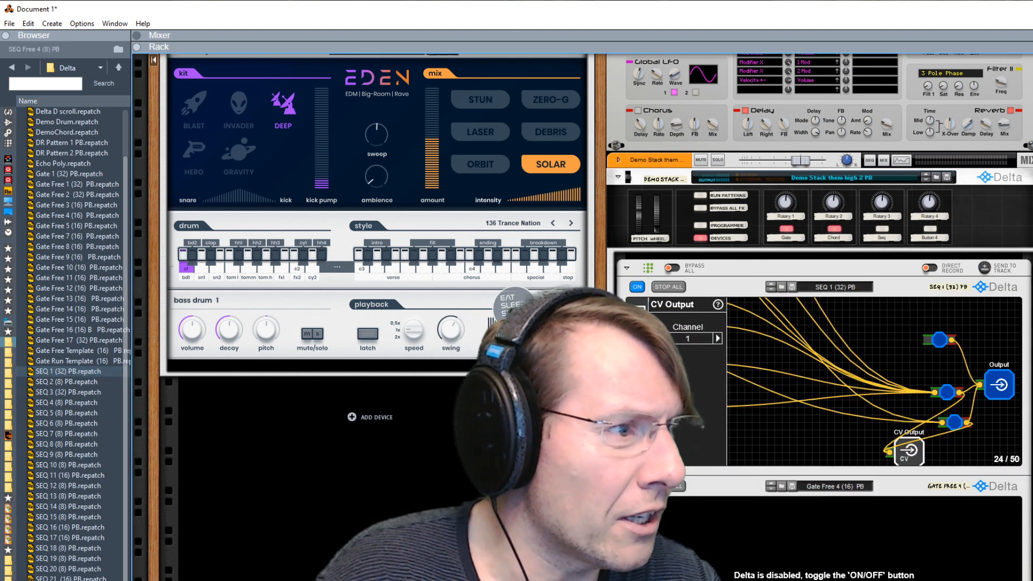
{"action": "left_click", "coordinate": [853, 318]}
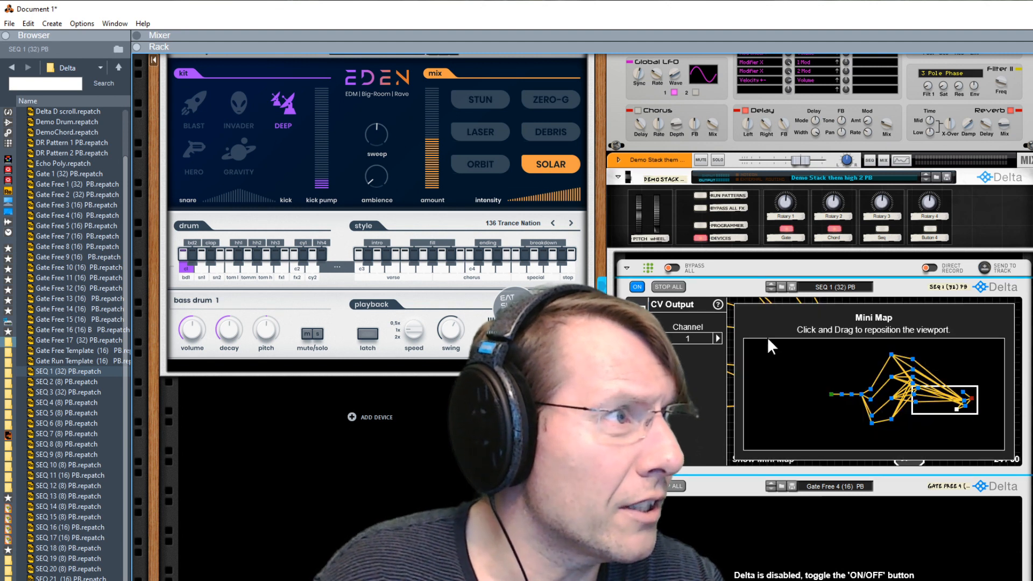
{"action": "mouse_move", "coordinate": [906, 380]}
{"action": "left_mouse_down"}
{"action": "mouse_move", "coordinate": [843, 392]}
{"action": "mouse_move", "coordinate": [812, 412]}
{"action": "mouse_move", "coordinate": [899, 396]}
{"action": "left_mouse_up"}
{"action": "left_click", "coordinate": [949, 314]}
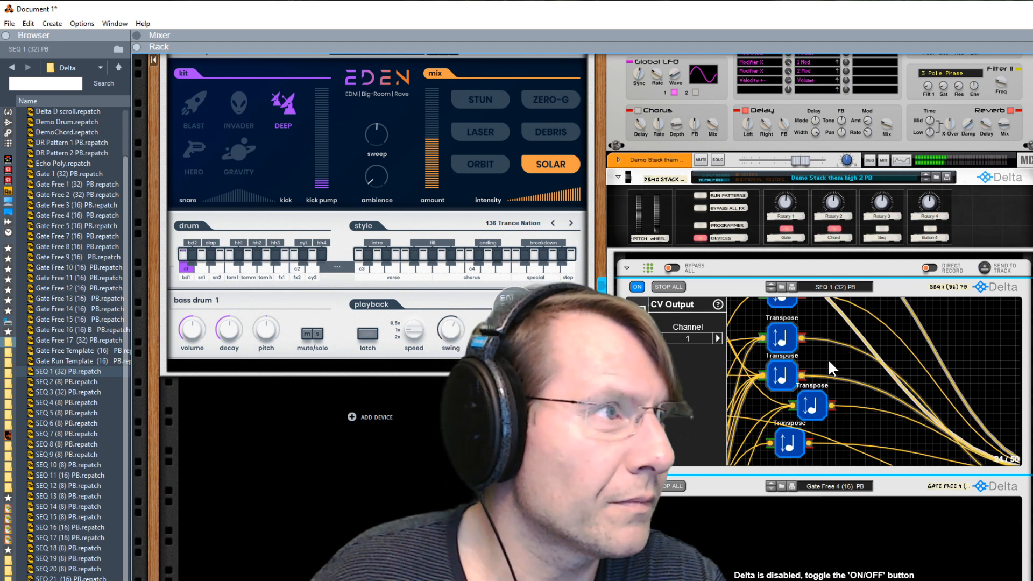
Step: Trace the playing SEQ 1 (32) PB patch through its Transpose, Seq Switch, Delay, If and Input nodes
{"action": "left_click_drag", "start_coordinate": [869, 364], "coordinate": [971, 393]}
{"action": "left_click_drag", "start_coordinate": [737, 377], "coordinate": [874, 330]}
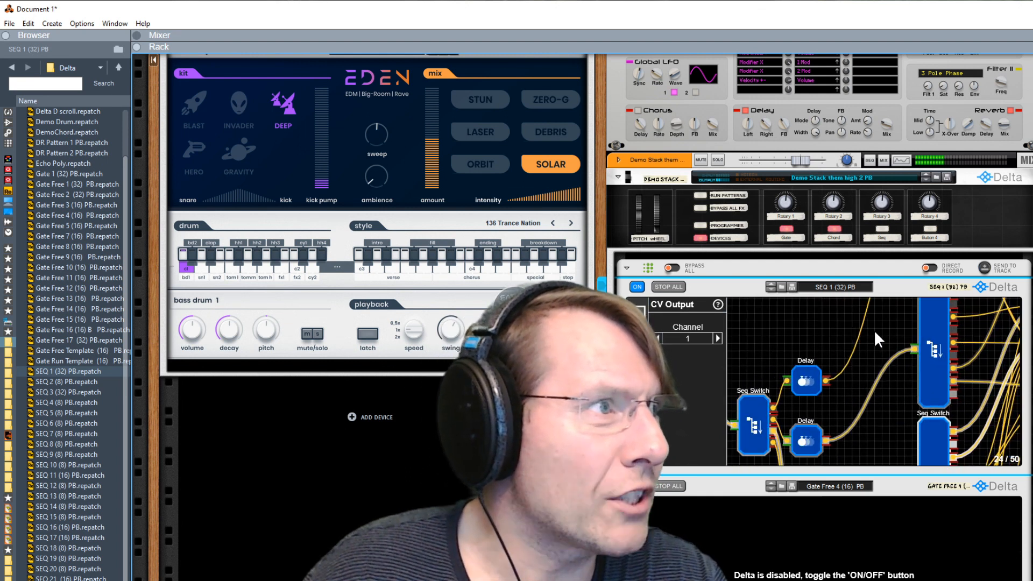
{"action": "left_click_drag", "start_coordinate": [824, 401], "coordinate": [915, 344]}
{"action": "left_click_drag", "start_coordinate": [787, 409], "coordinate": [860, 433]}
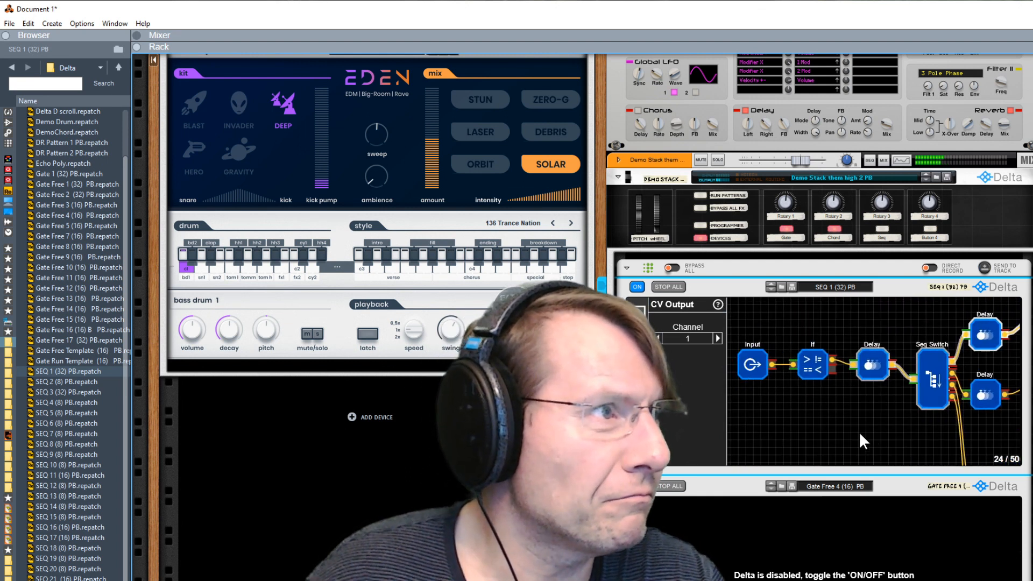
{"action": "left_click", "coordinate": [789, 358]}
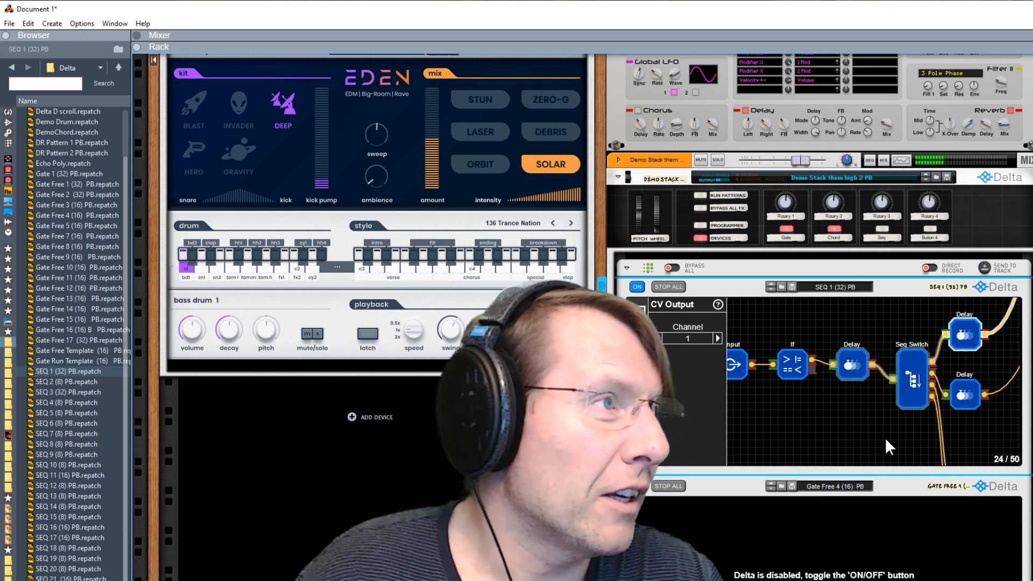
{"action": "left_click_drag", "start_coordinate": [886, 437], "coordinate": [738, 424]}
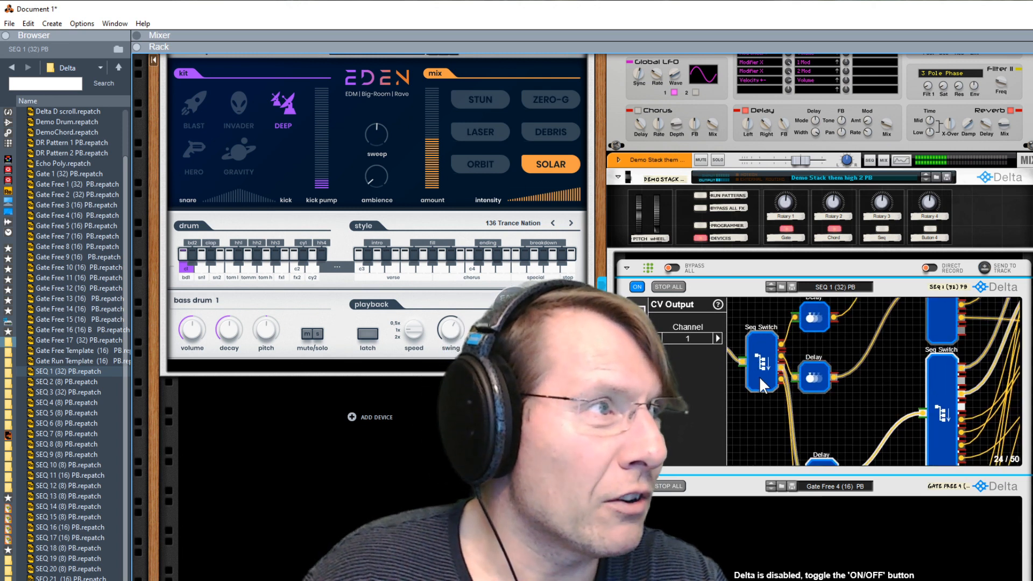
{"action": "left_click", "coordinate": [872, 412]}
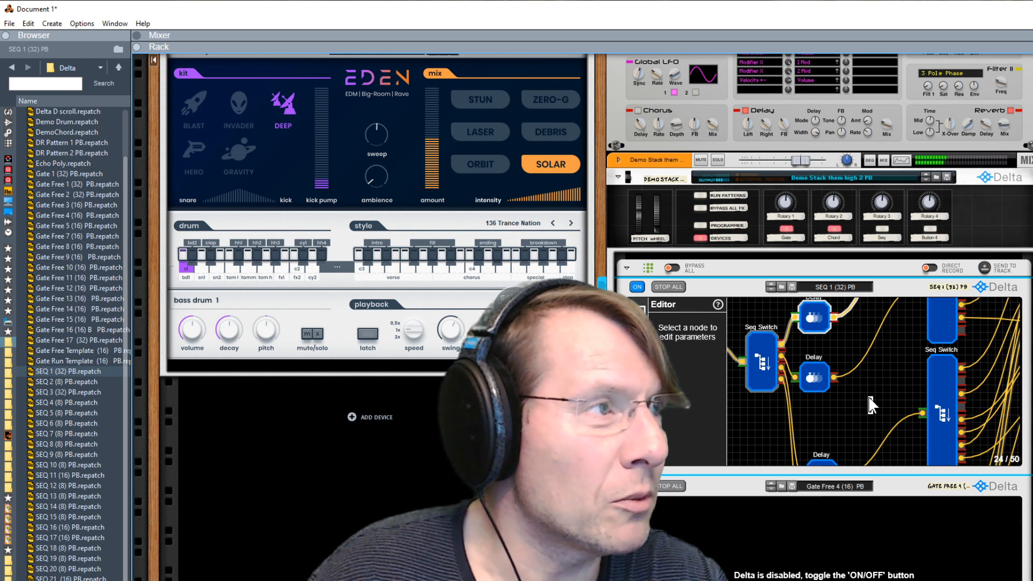
Step: Spread the two Merger/Splitter nodes away from the outputs and place the CV Output node directly below the Output node
{"action": "left_click_drag", "start_coordinate": [906, 388], "coordinate": [750, 362]}
{"action": "left_click_drag", "start_coordinate": [946, 398], "coordinate": [848, 322]}
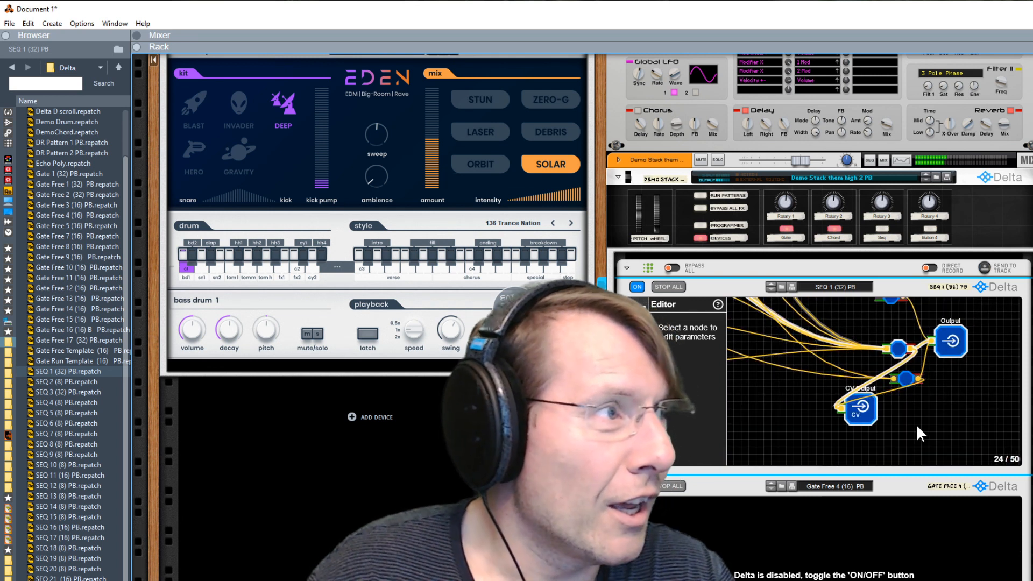
{"action": "left_click_drag", "start_coordinate": [907, 379], "coordinate": [802, 383]}
{"action": "left_click_drag", "start_coordinate": [906, 353], "coordinate": [812, 328]}
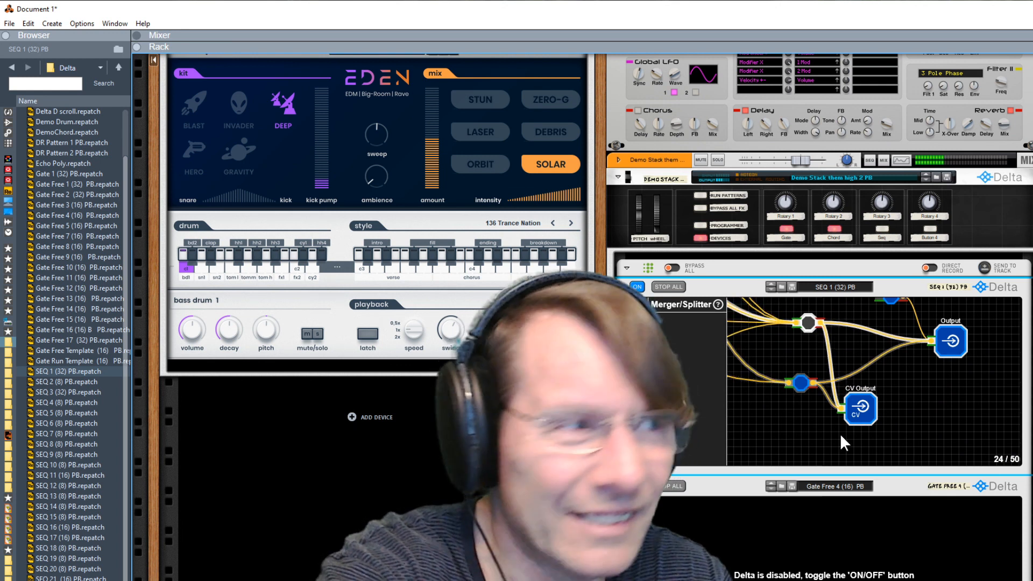
{"action": "left_click_drag", "start_coordinate": [851, 422], "coordinate": [932, 409]}
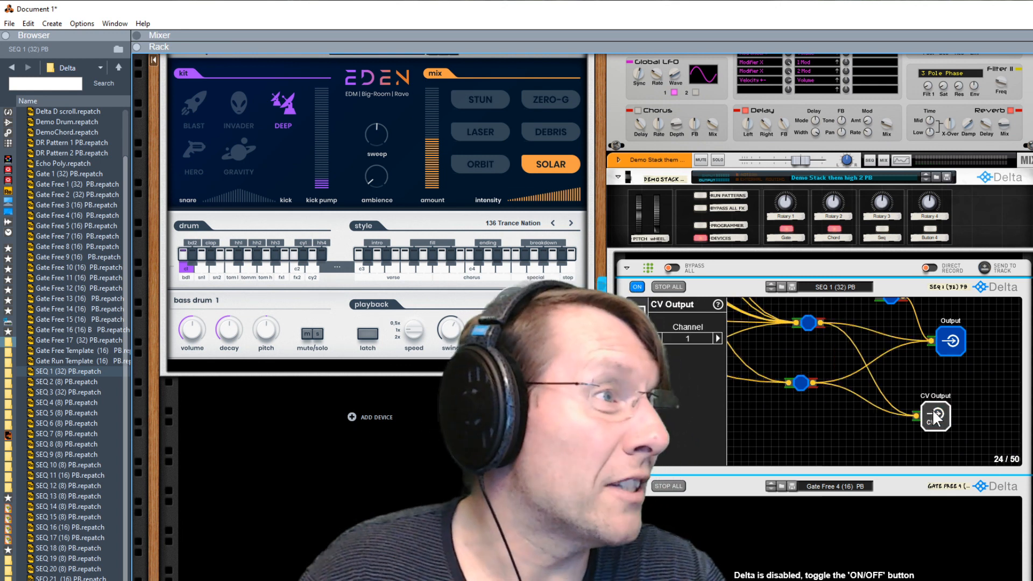